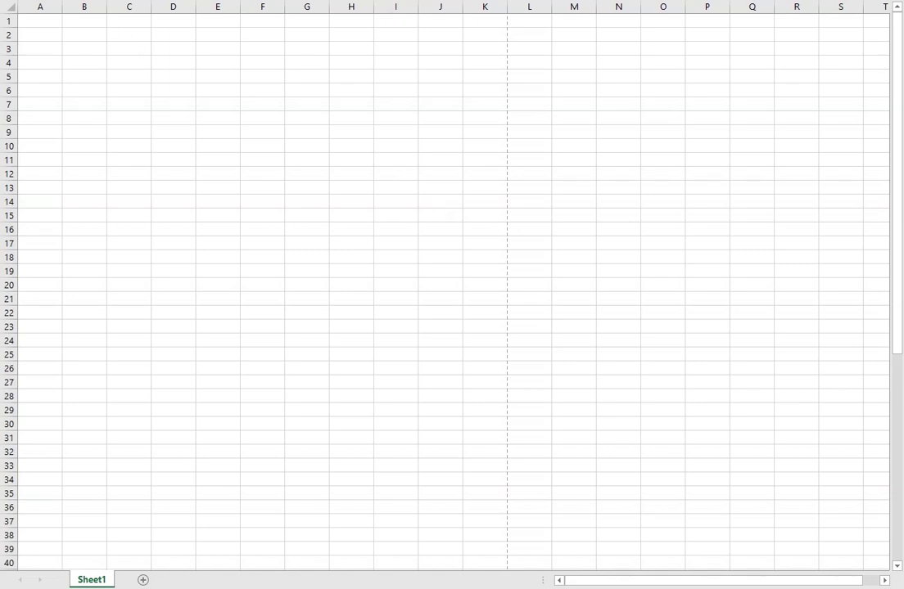
Step: Set custom page margins to left 0.4, right 0, bottom 0.15 and footer 0.3
click(84, 20)
click(129, 1)
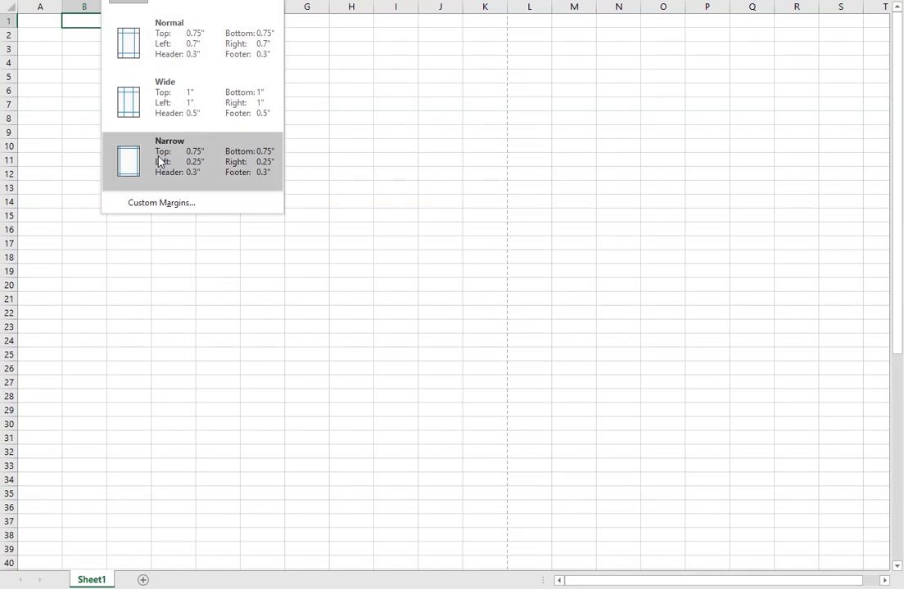
click(176, 205)
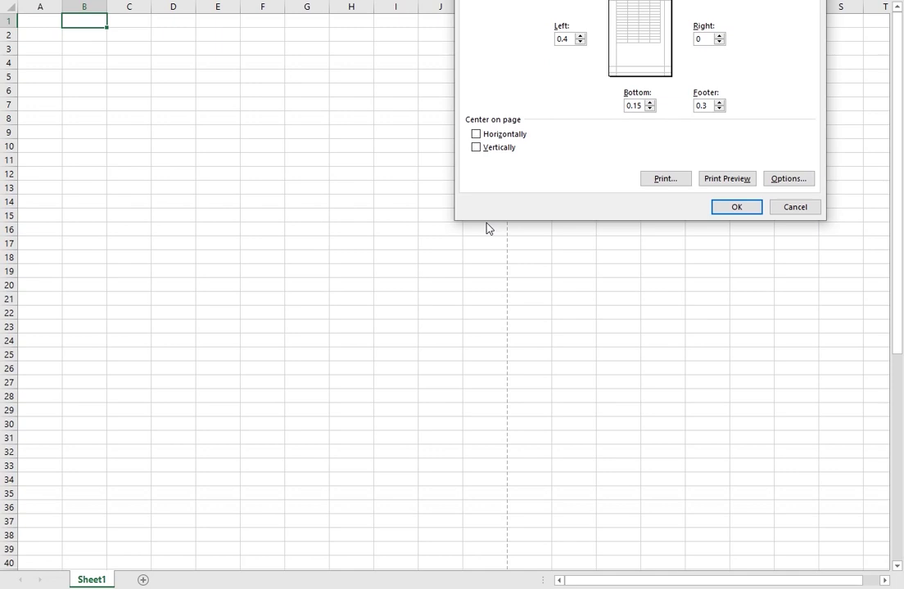
click(737, 210)
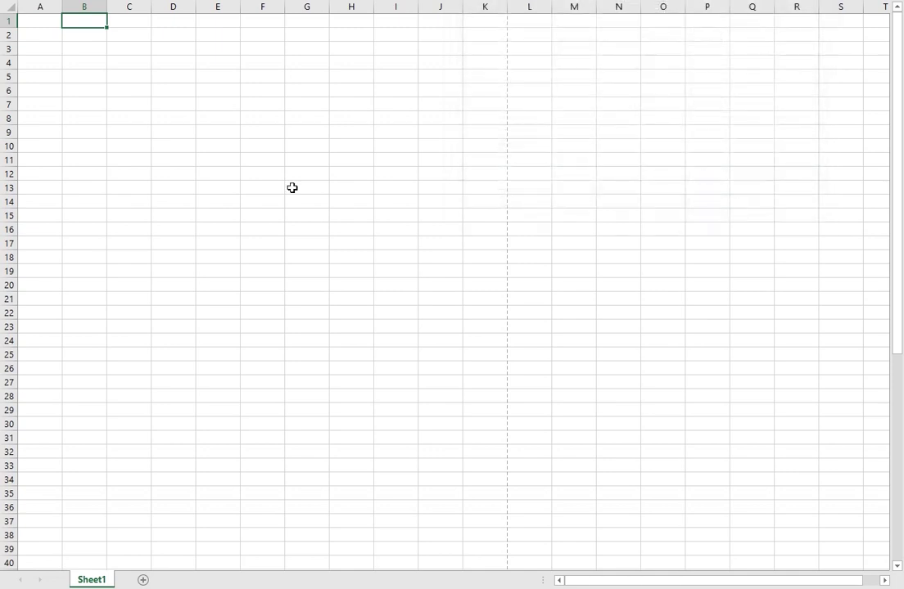
click(174, 145)
Step: Select the range A1:K1, spanning the first printed page's width, for the name header
click(40, 20)
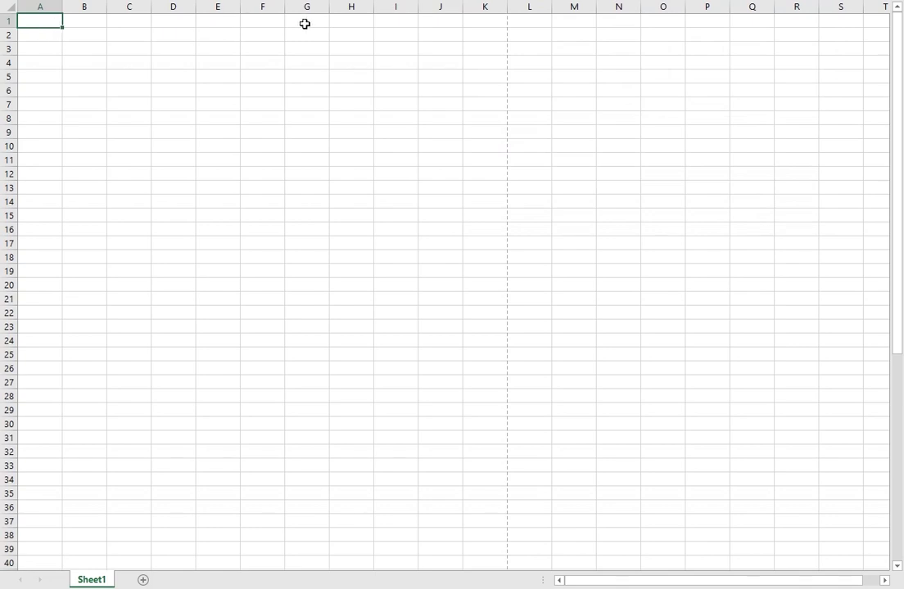
click(491, 21)
click(494, 49)
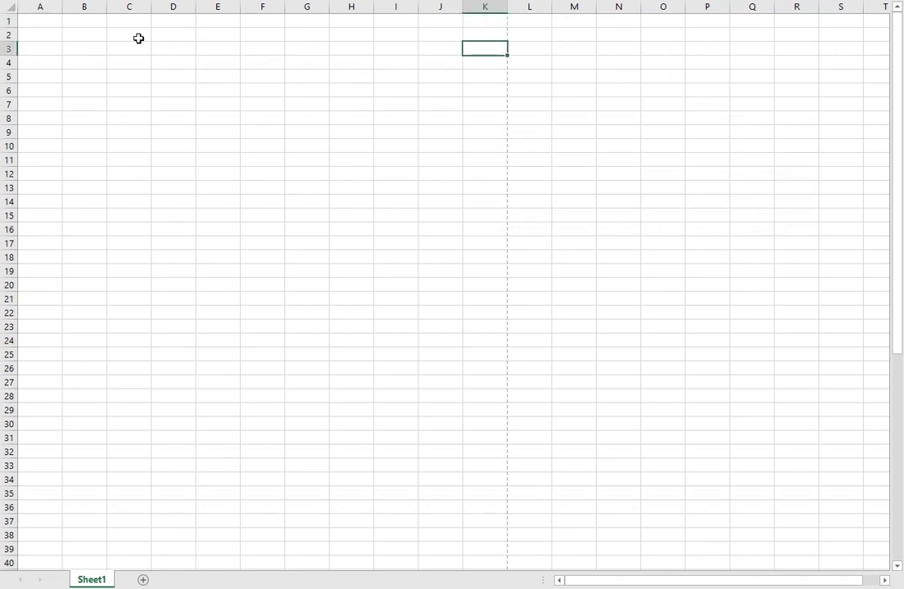
click(46, 21)
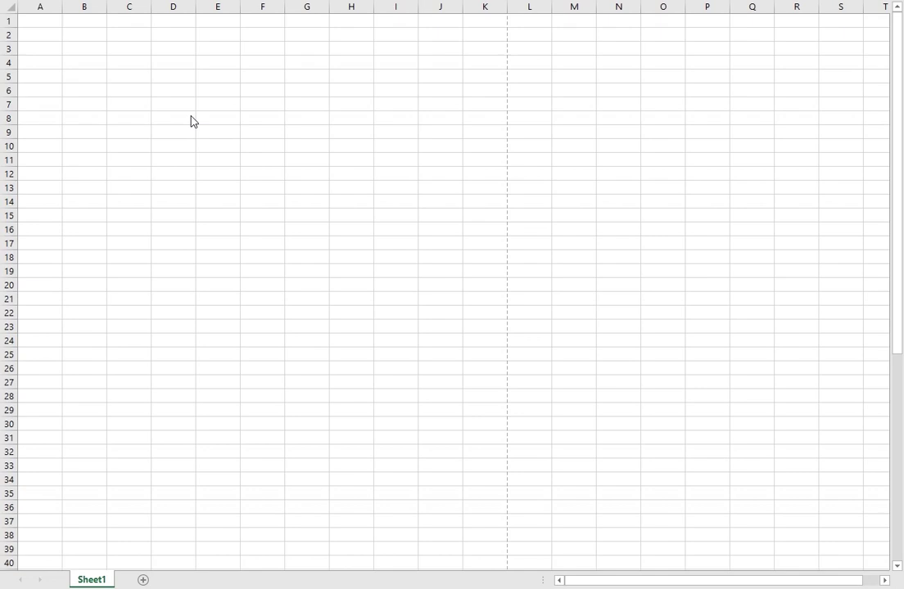
click(56, 23)
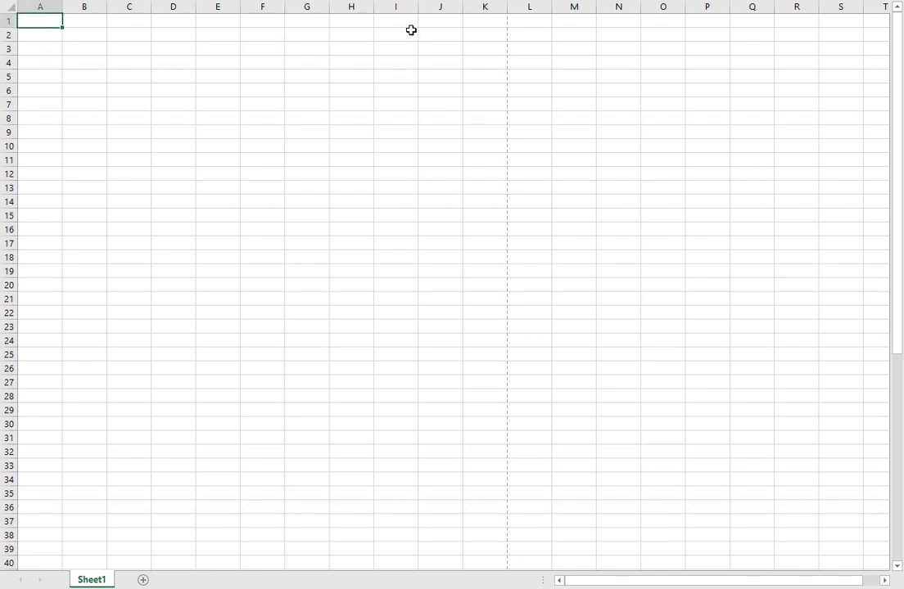
shift+click(484, 23)
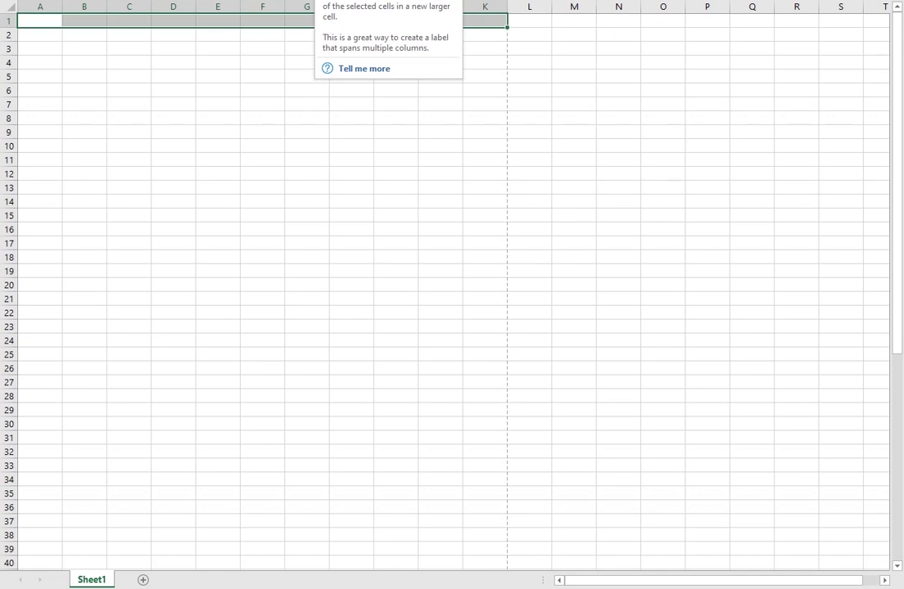
Step: Merge and centre A1:K1 and enter the person's full name in it
key(alt+h)
key(m)
key(c)
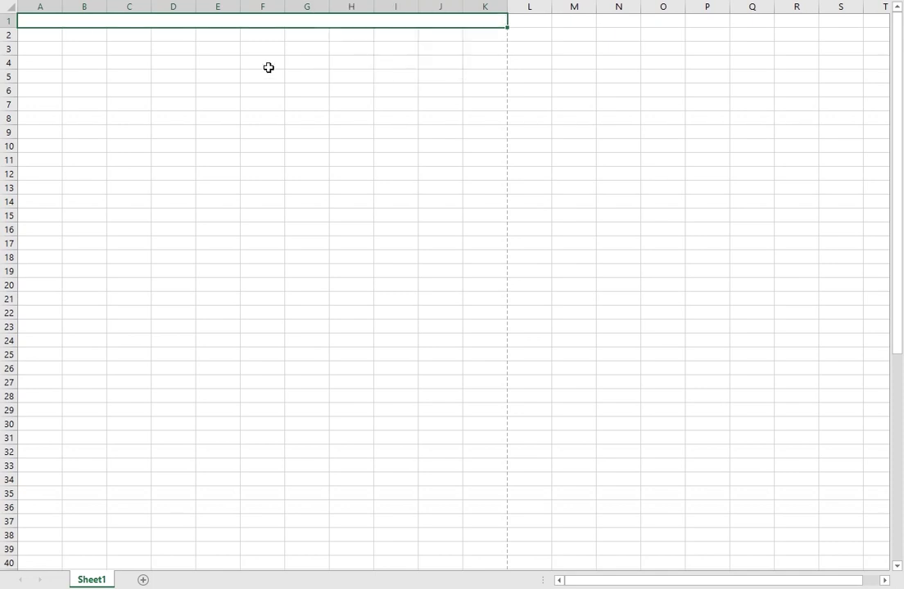
click(268, 65)
click(265, 25)
text(John S )
text(Smith)
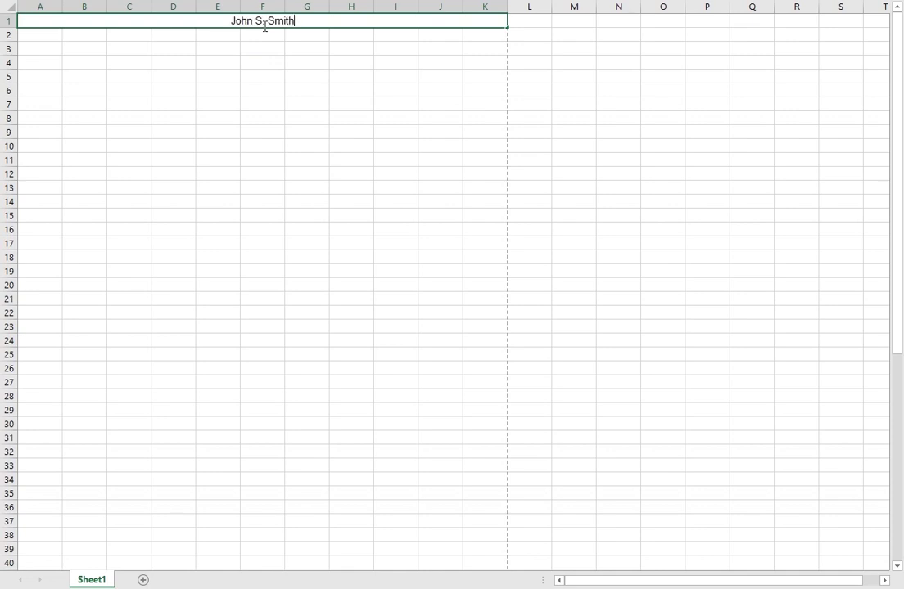
click(397, 104)
click(262, 22)
Step: Set row 1 height to 40
right_click(8, 20)
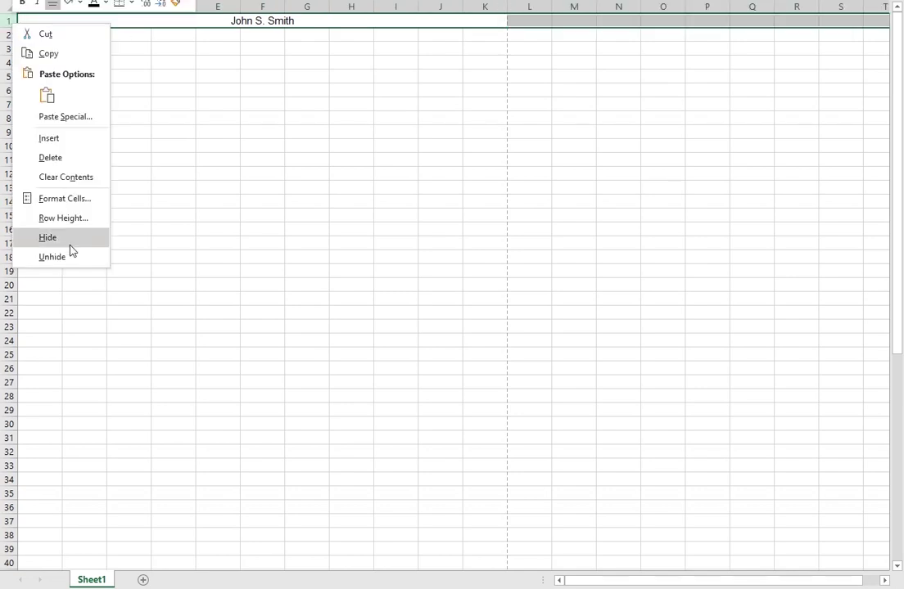
click(89, 218)
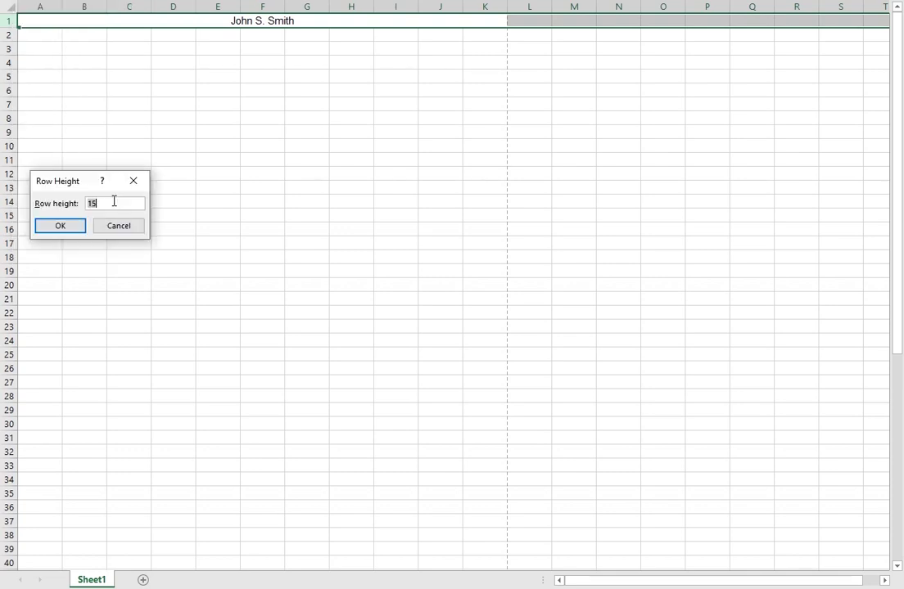
text(40)
key(Return)
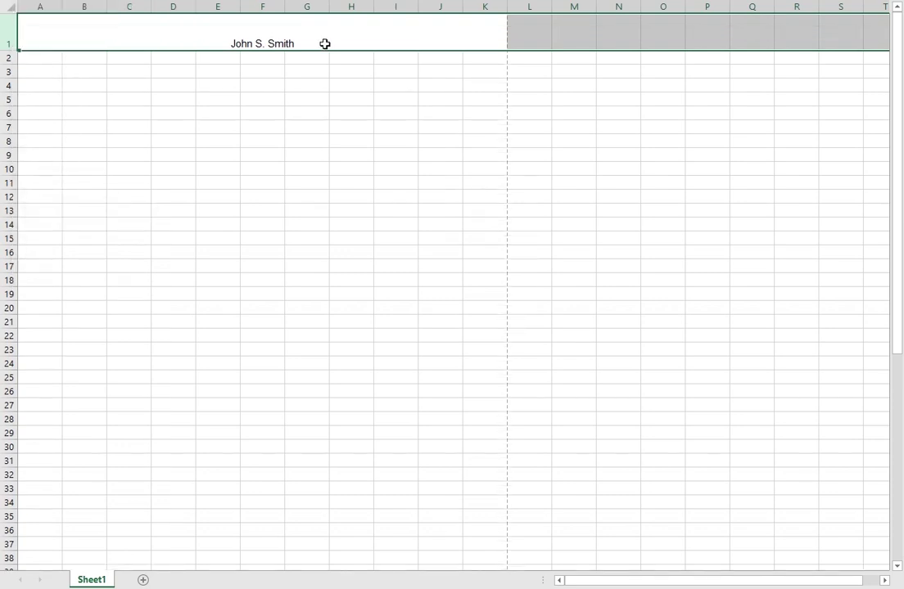
click(307, 113)
click(328, 37)
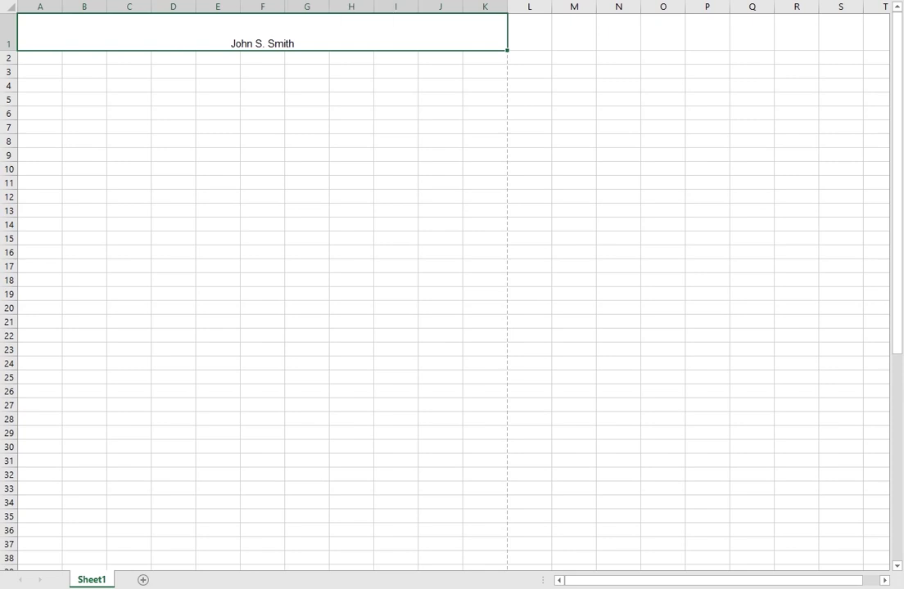
Step: Middle-align and bold the name header, then touch up its text
click(254, 0)
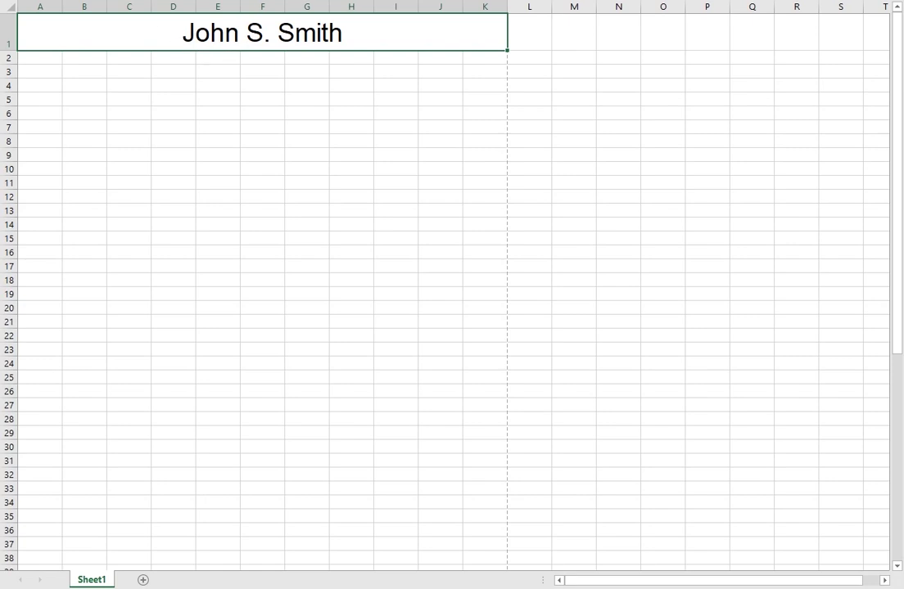
key(ctrl+b)
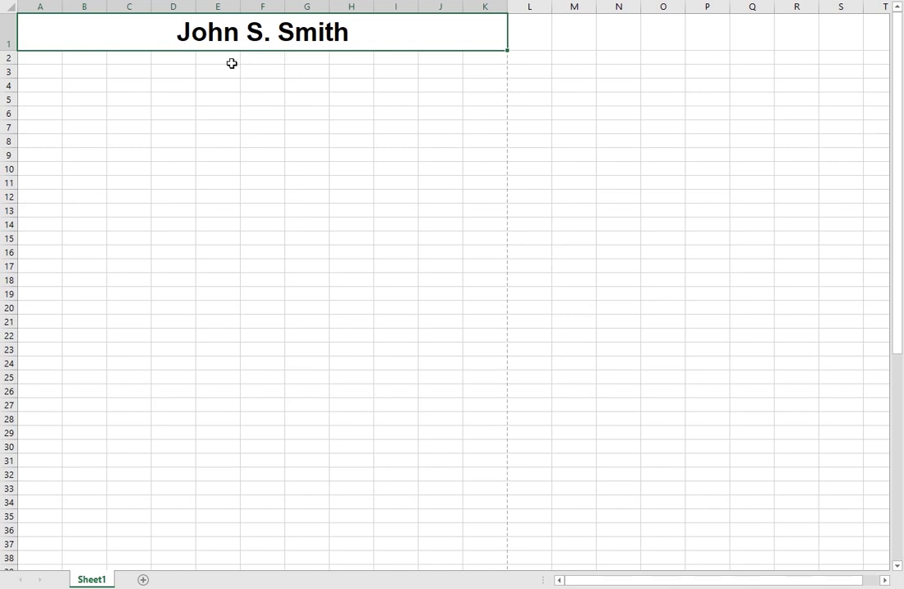
double_click(196, 36)
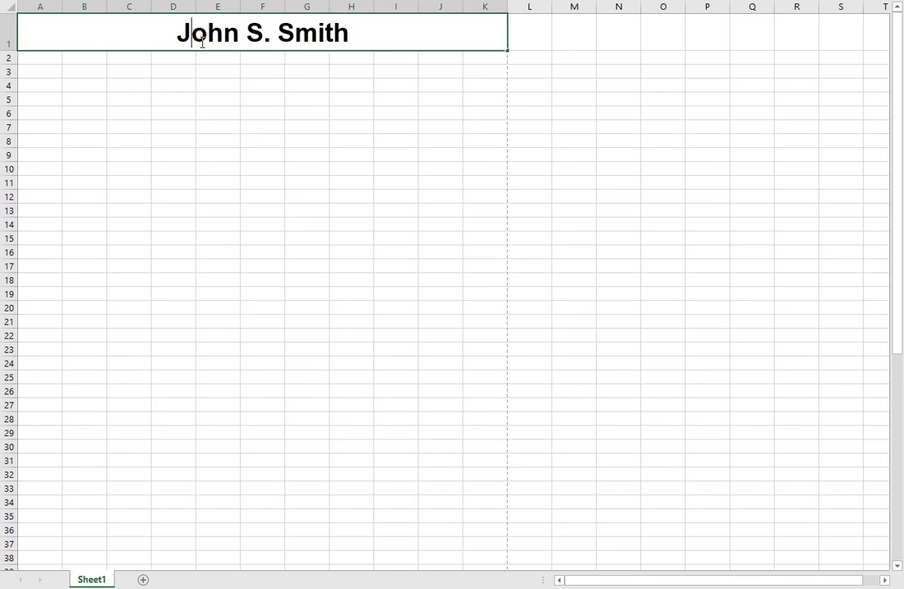
drag(197, 36, 239, 33)
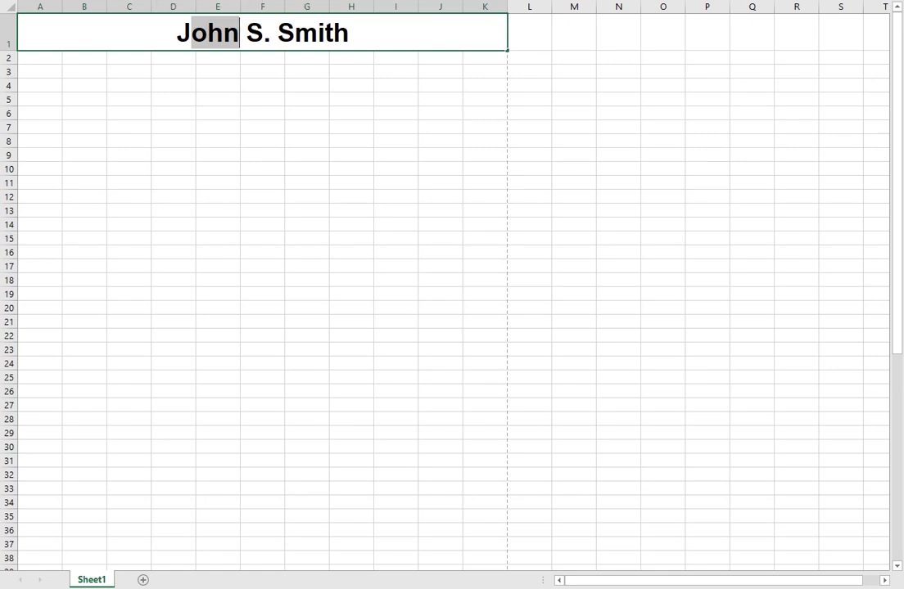
drag(195, 33, 184, 31)
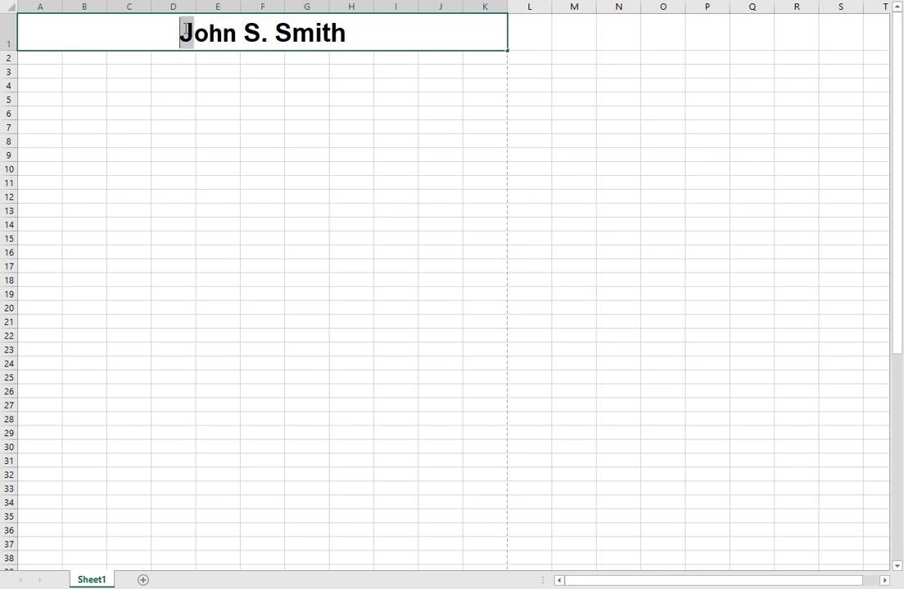
click(184, 31)
drag(360, 26, 296, 33)
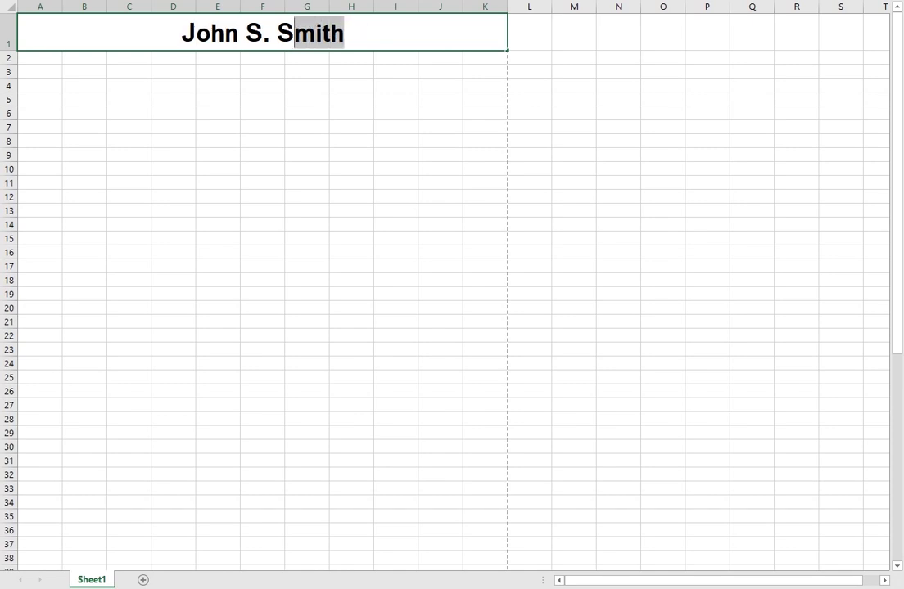
click(276, 73)
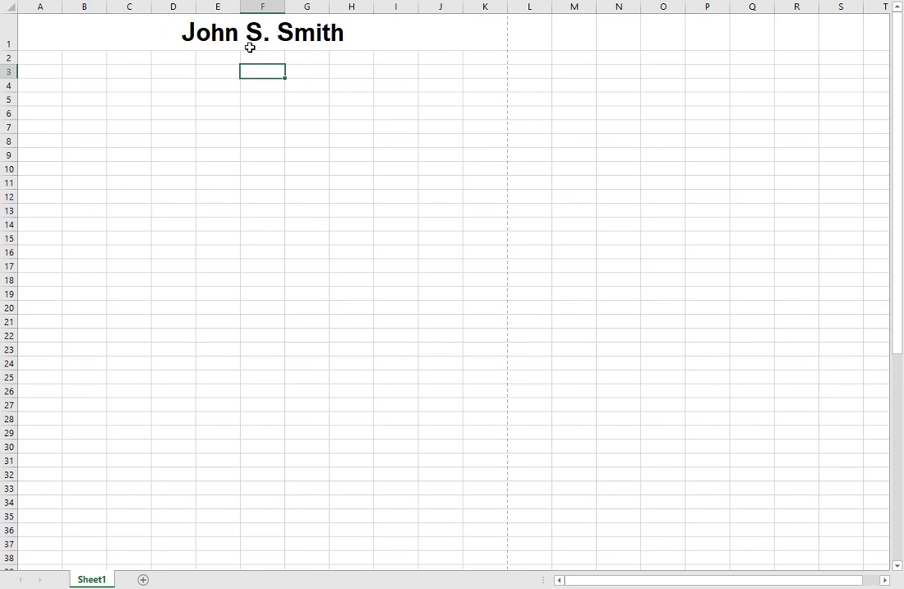
Step: Merge and centre cells A2 through K2 for the contact line
click(241, 57)
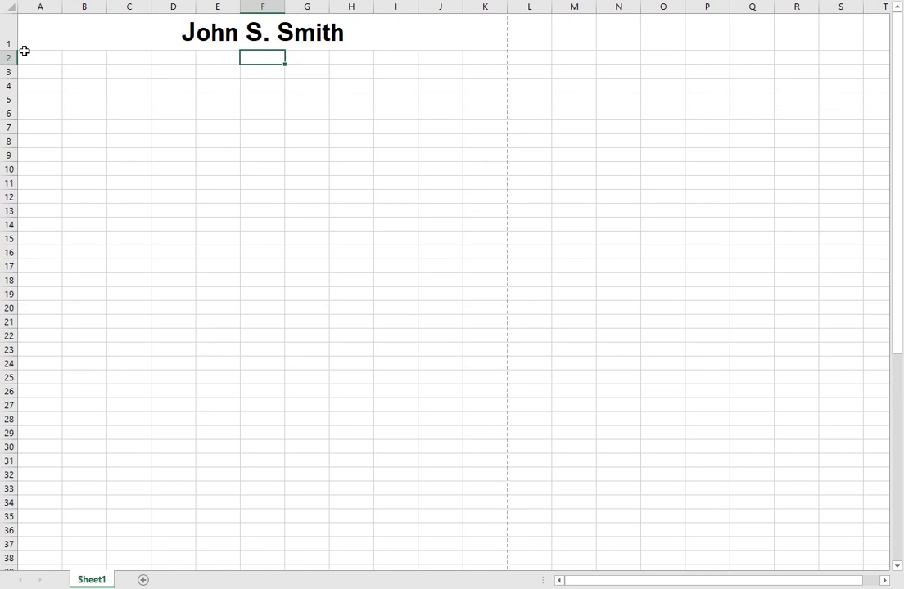
click(52, 57)
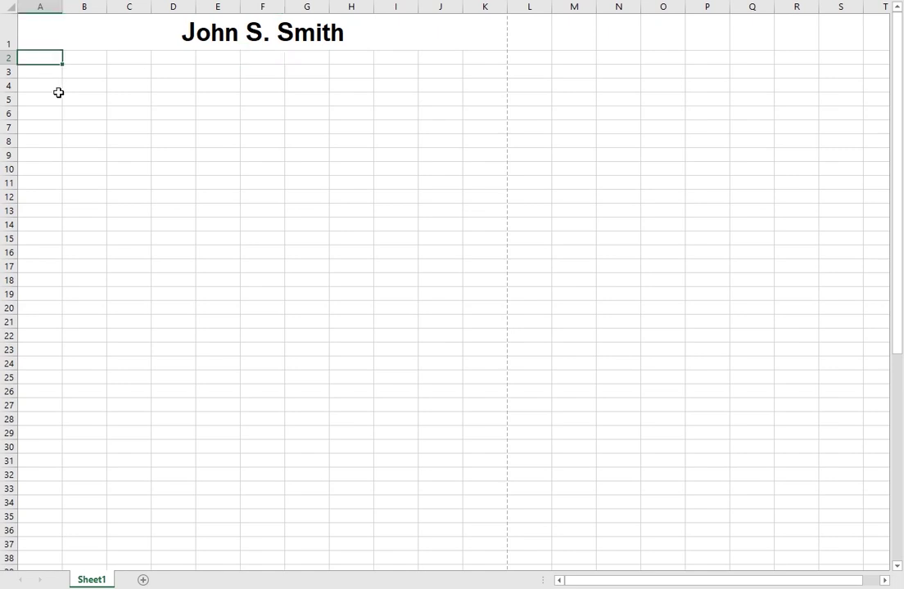
shift+click(480, 60)
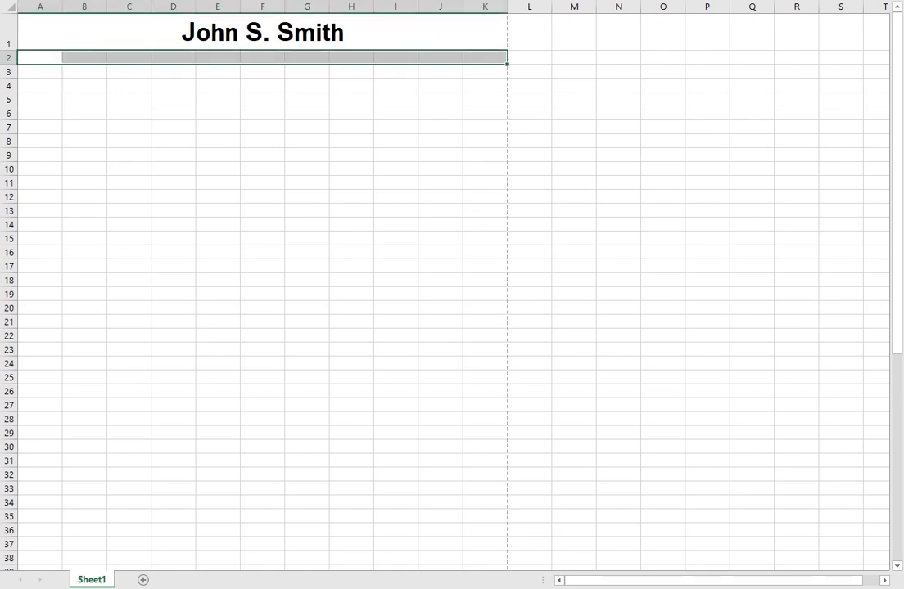
key(alt+h)
key(m)
key(c)
click(171, 83)
click(209, 58)
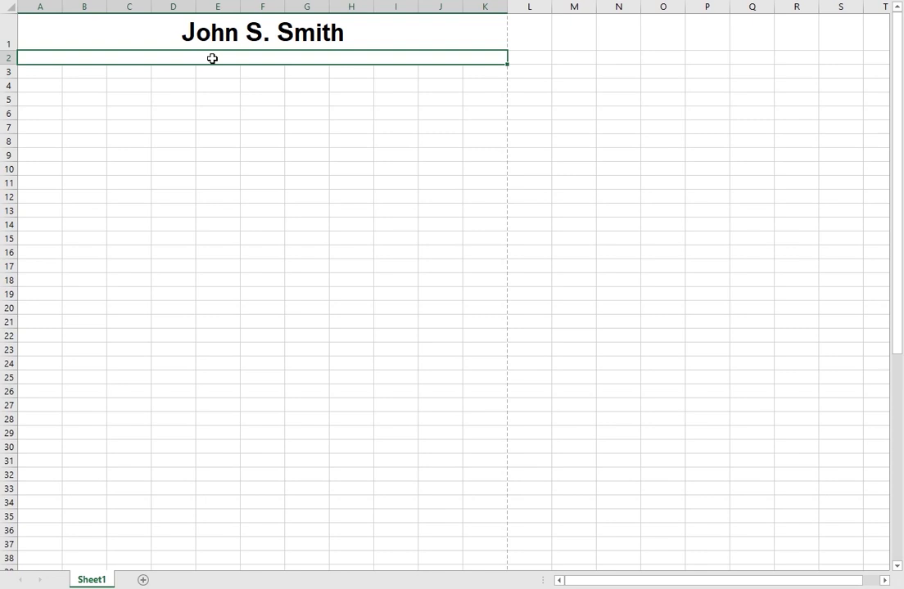
Step: Enter the LinkedIn profile address, e-mail and phone number, separated by bars, in row 2
text(www.linkedin)
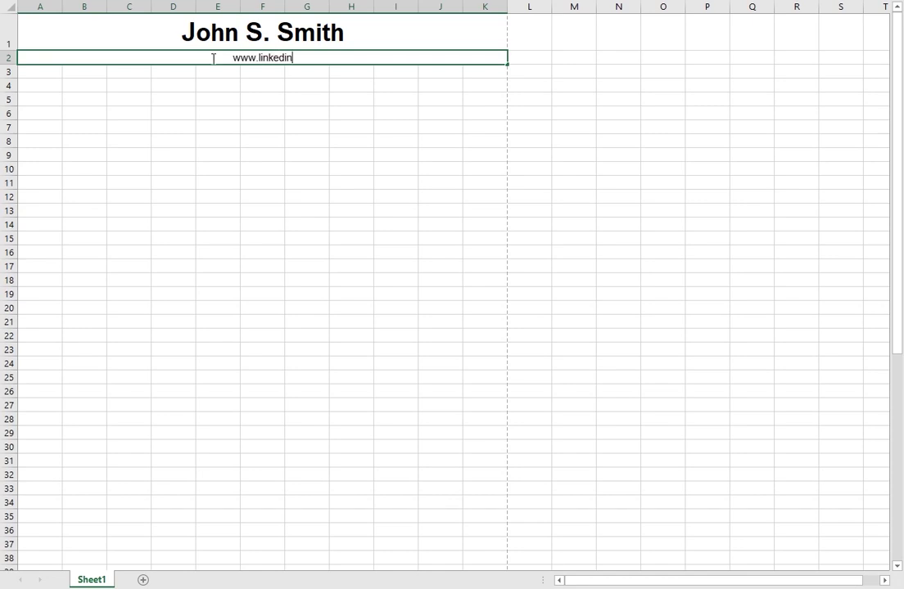
text(.com/i)
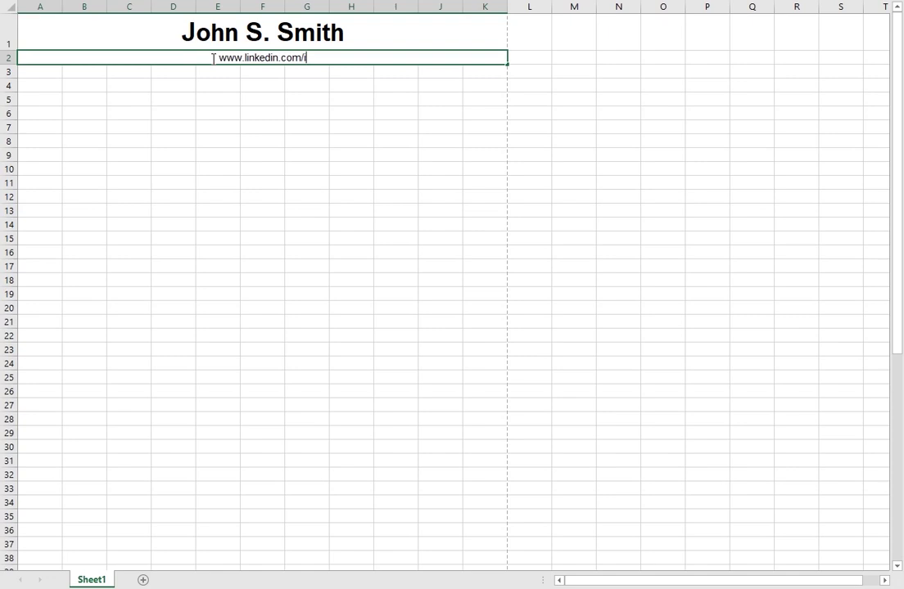
text(n/J)
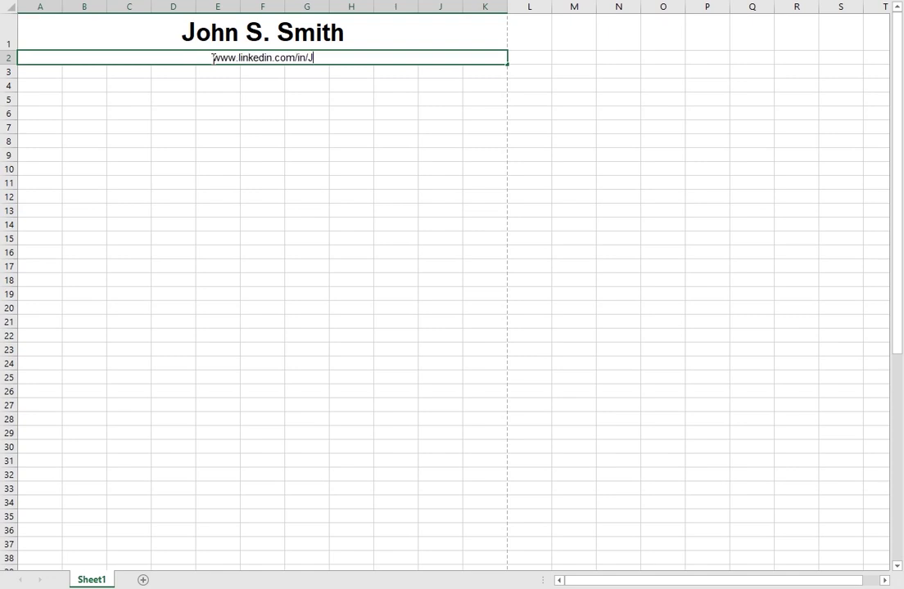
text(ohnSmith )
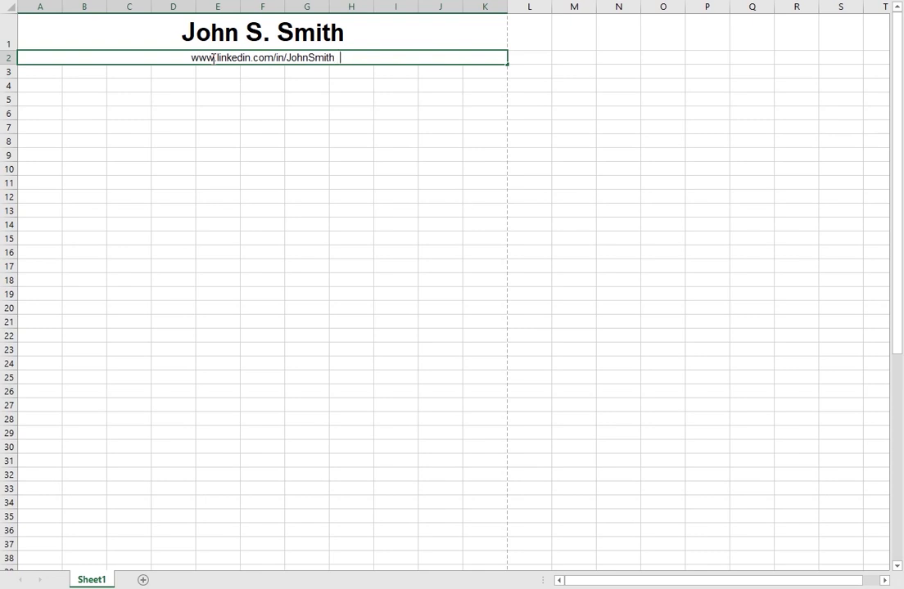
text( | )
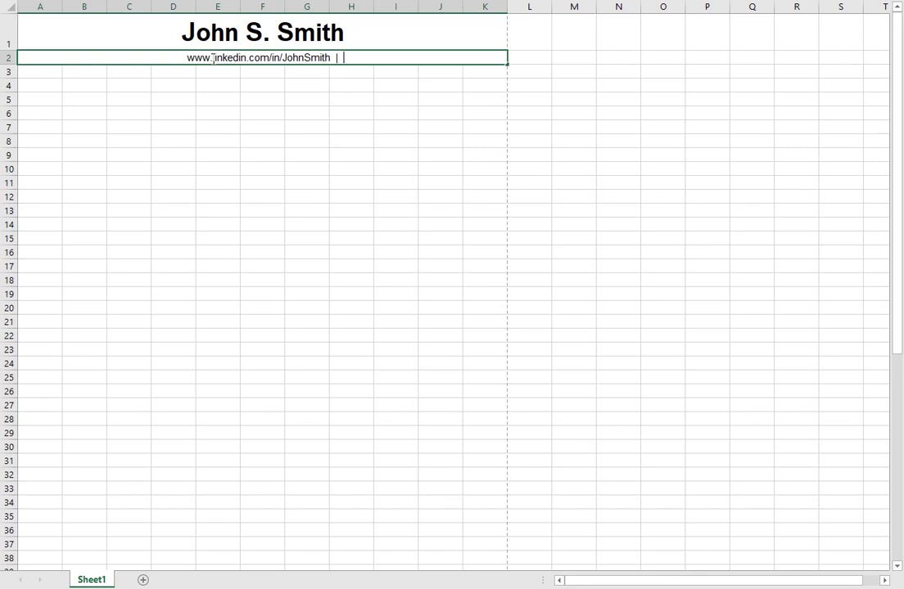
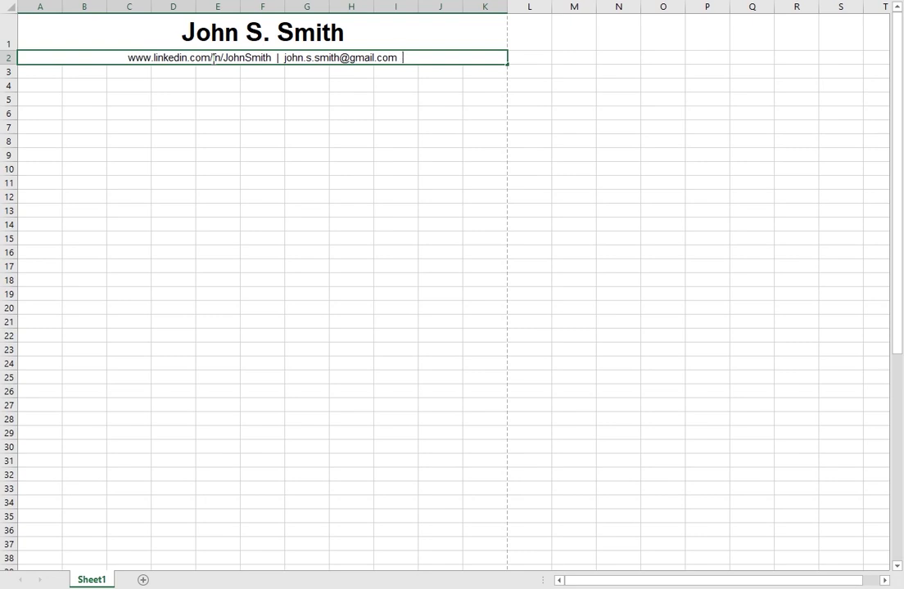
text( | ()
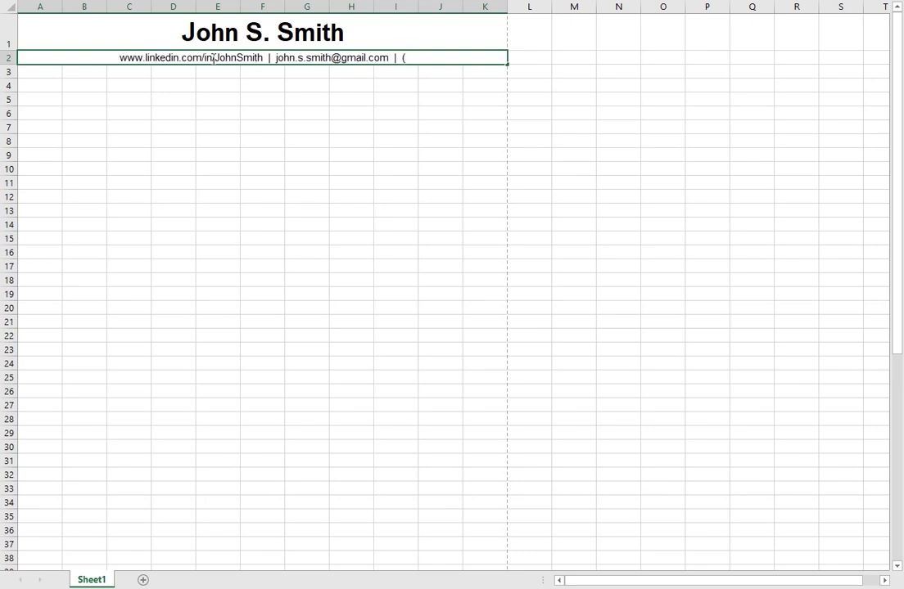
text(123) - 2)
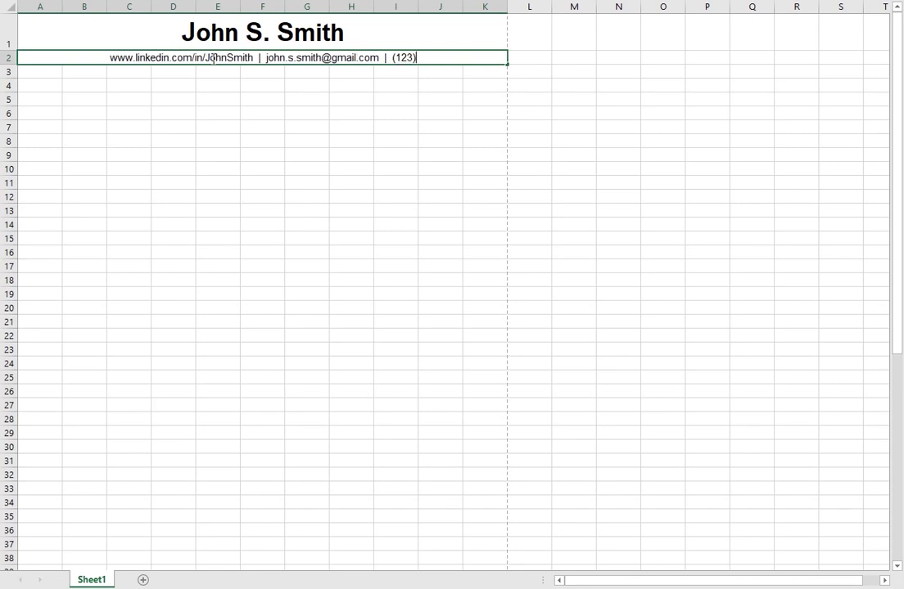
text(4)
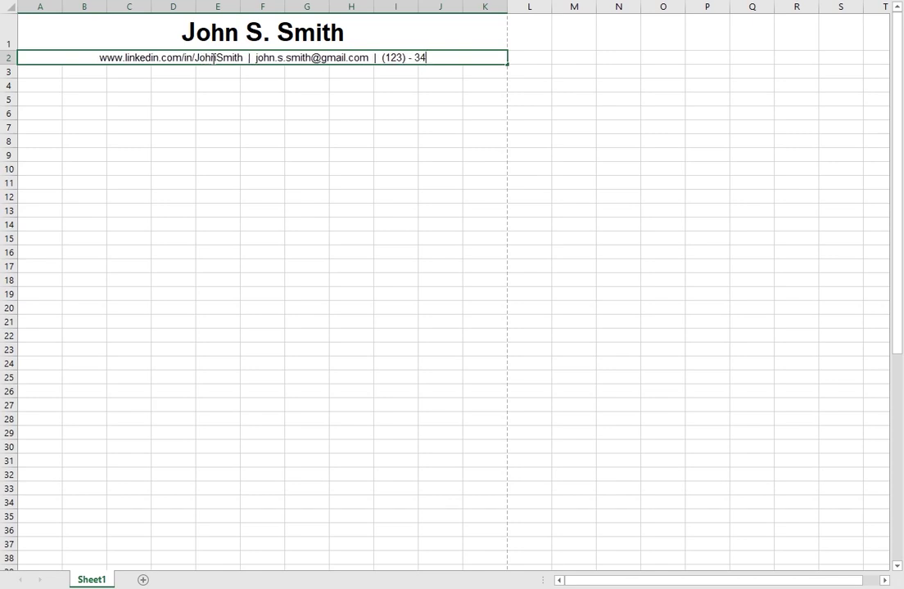
text(5 - 6789)
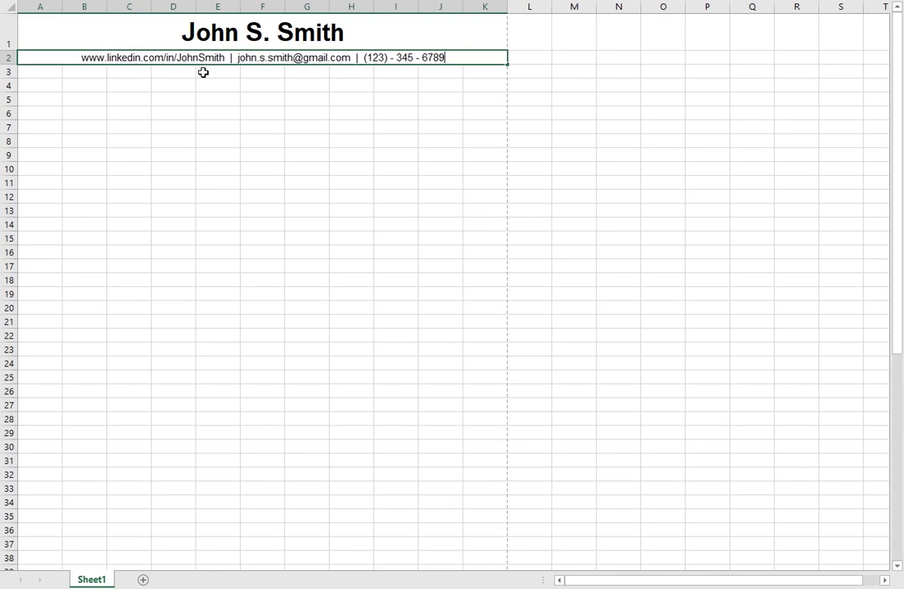
click(204, 85)
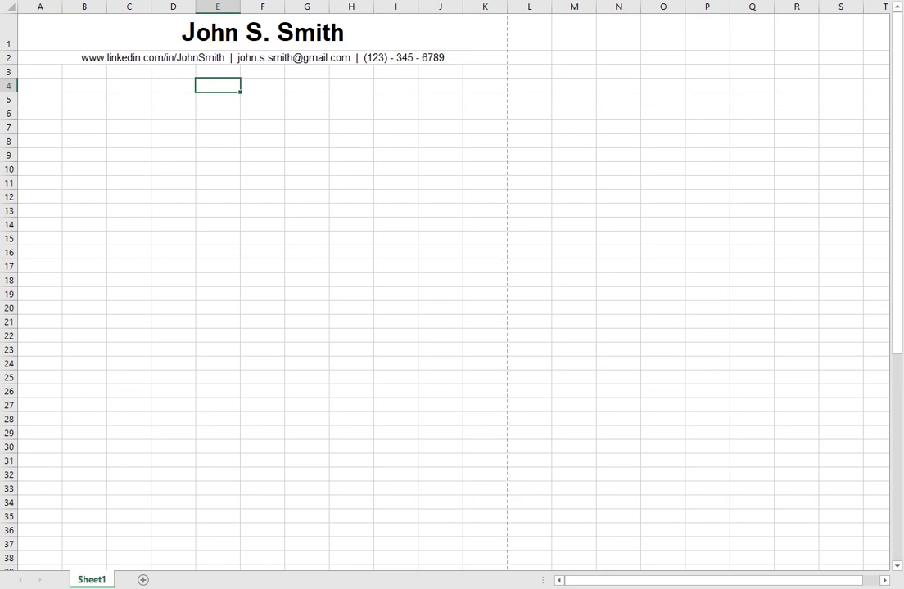
Step: Set row 2 height to 15.75
right_click(11, 58)
click(64, 254)
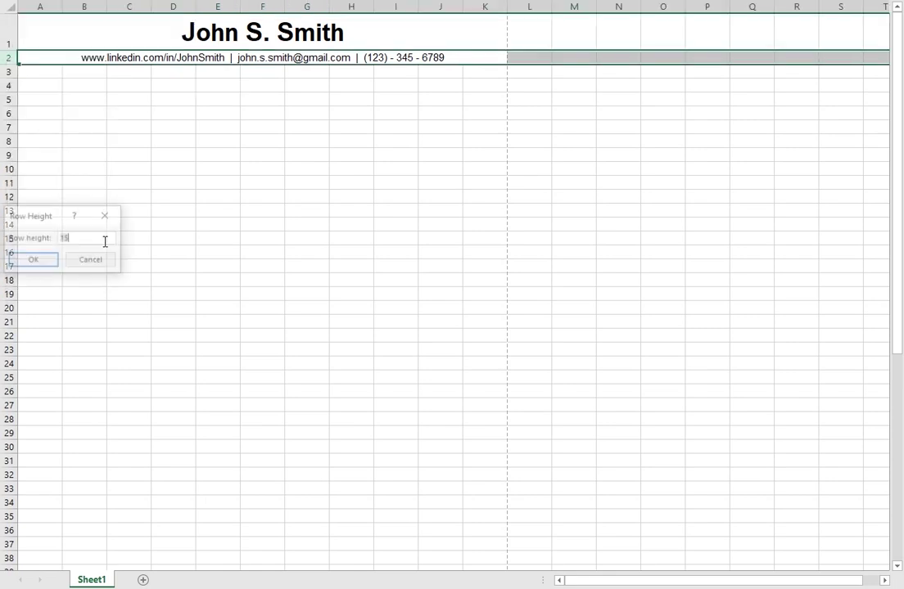
text(15.75)
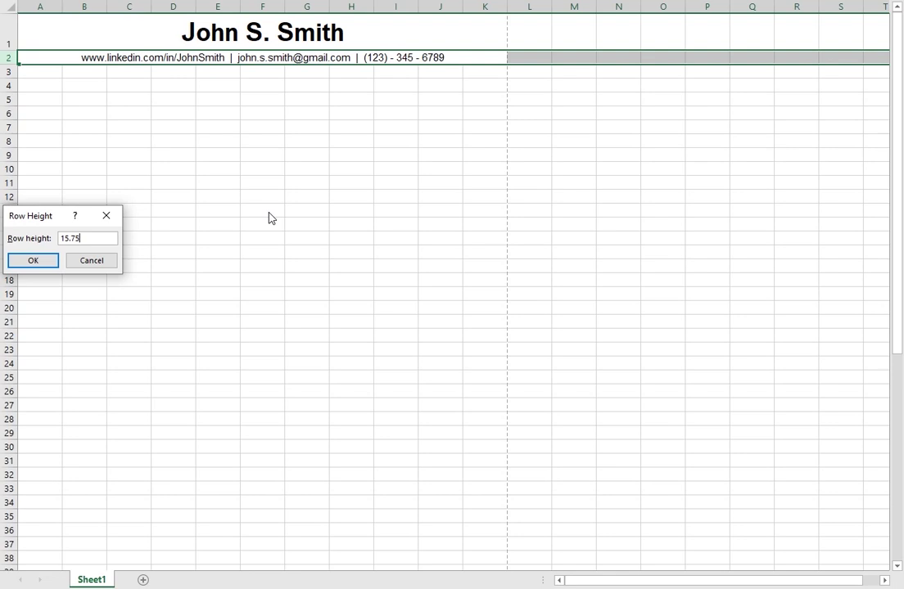
key(Return)
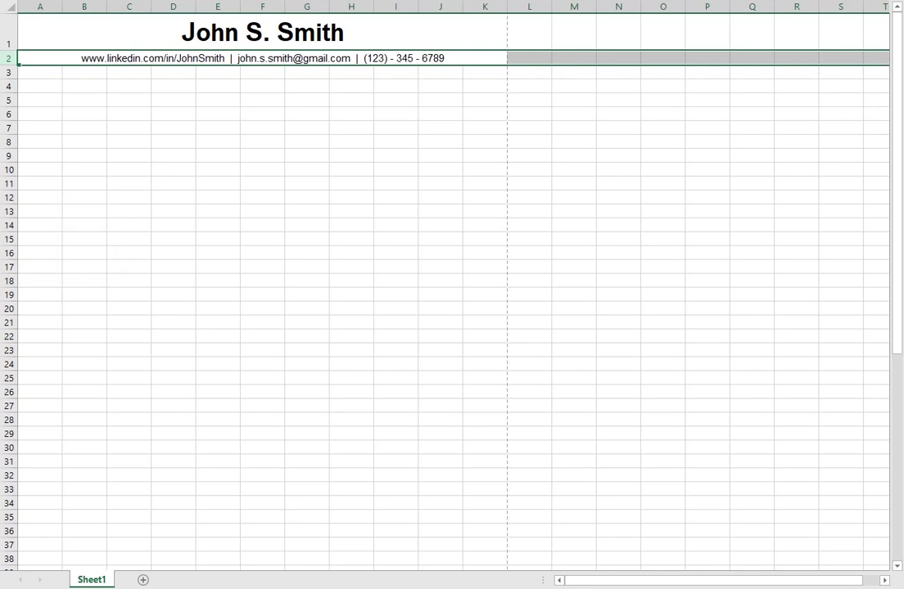
Step: Decrease the contact line's font size
key(alt+h)
key(f)
key(k)
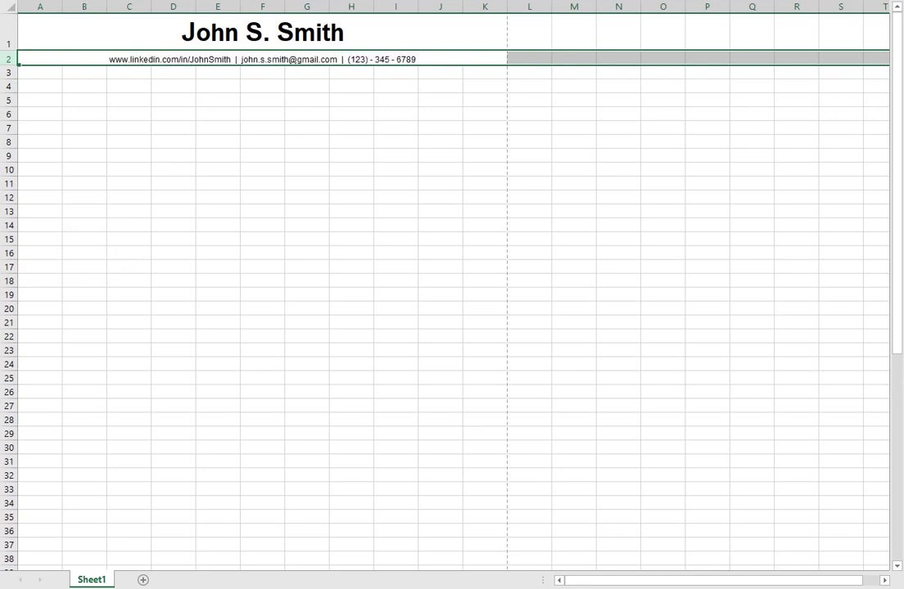
click(207, 83)
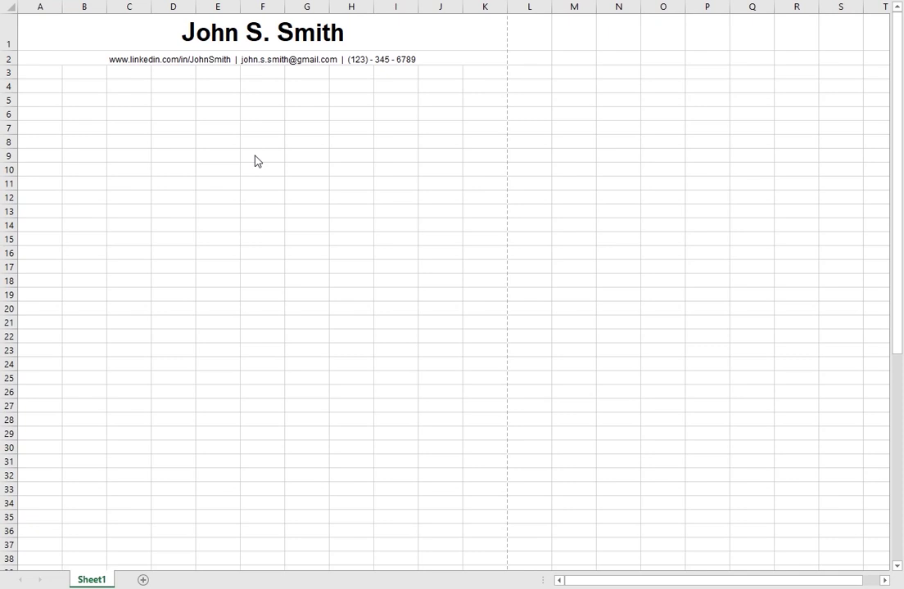
Step: Type a bold 'Education' heading in A3 and add a bottom border across A3:K3
click(51, 72)
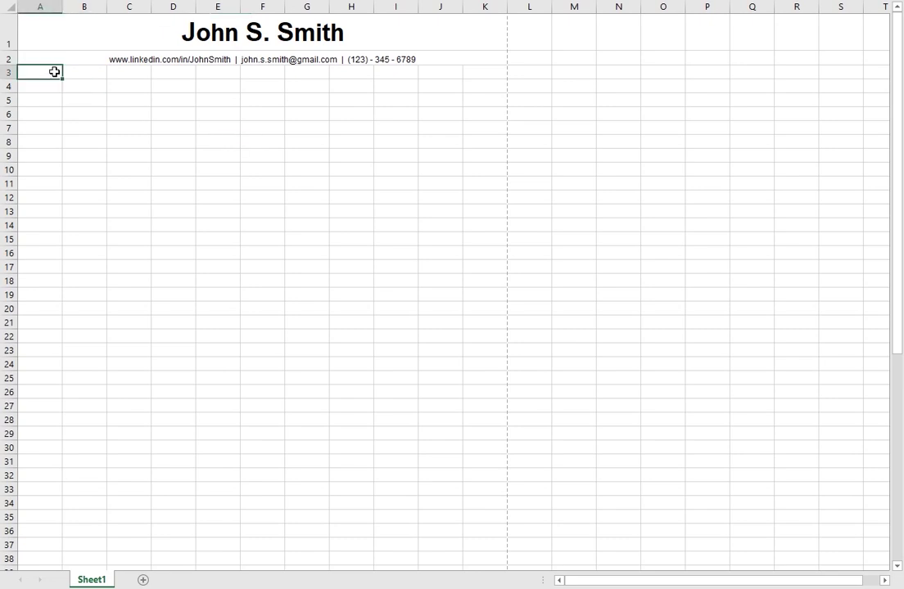
text(Education)
key(Return)
click(54, 72)
key(ctrl+b)
shift+click(492, 73)
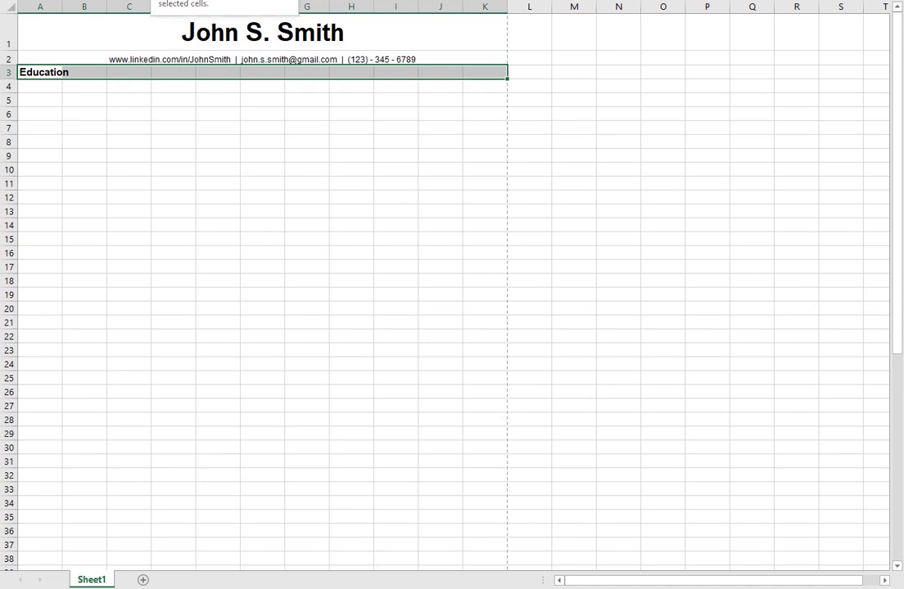
click(146, 0)
click(180, 0)
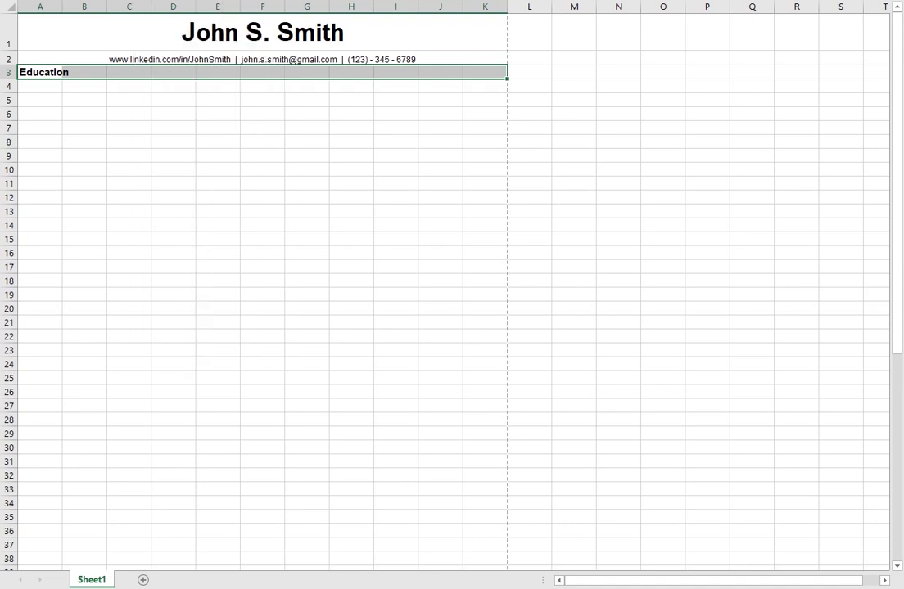
click(77, 99)
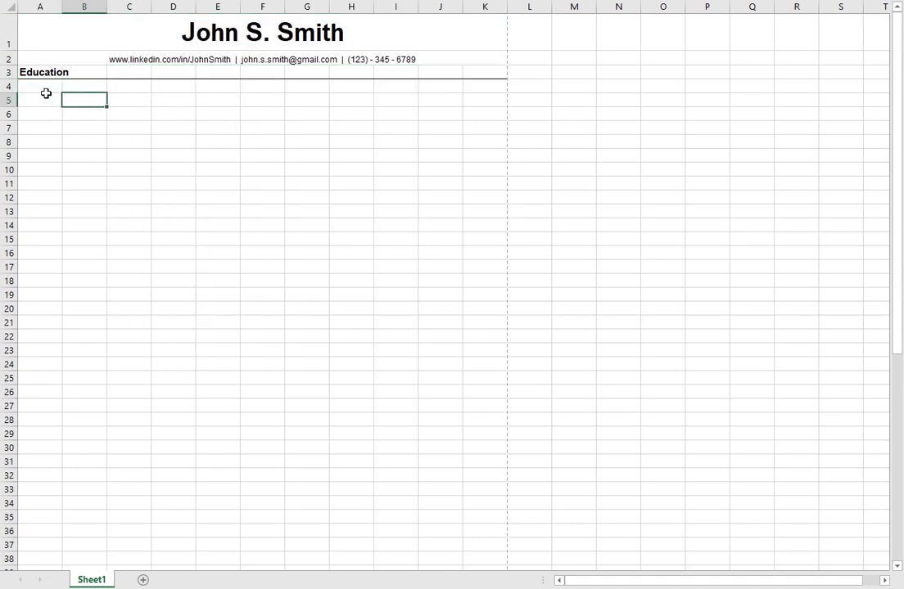
Step: Enter 'University of Central Florida', 'Bachelor of Science Electrical Engineering' and '(Interdisciplinary Minor in Mathematics)' in A4–A6
click(51, 89)
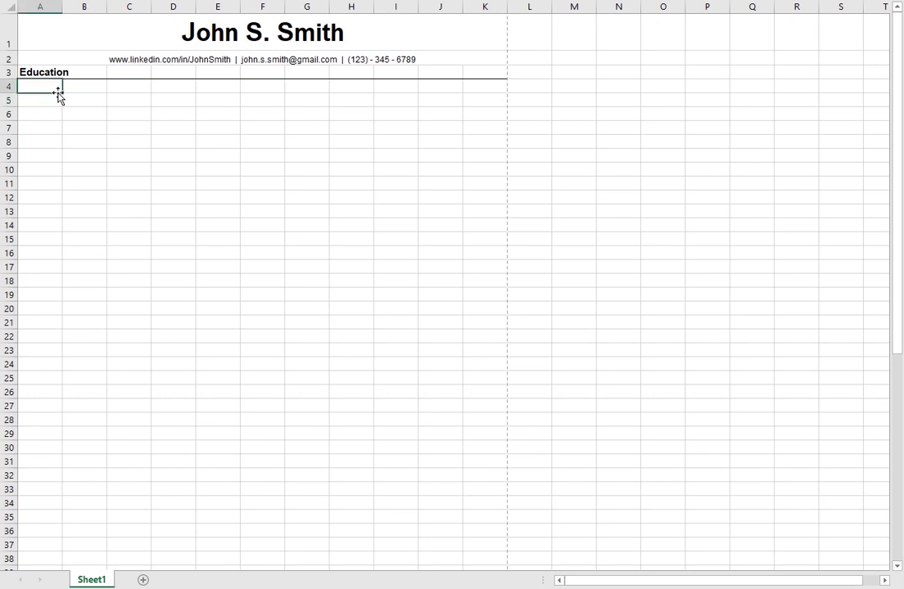
text(University of Central Florida)
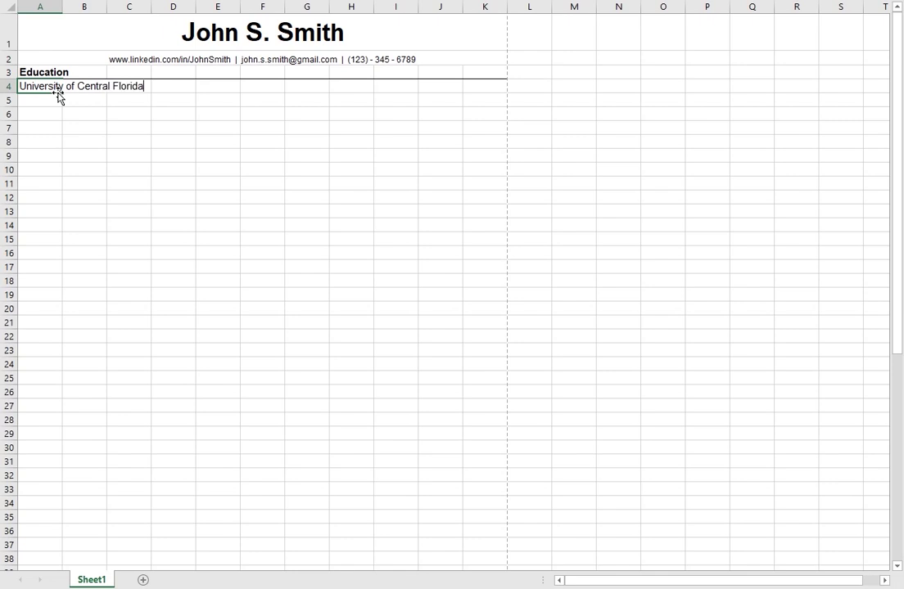
key(Return)
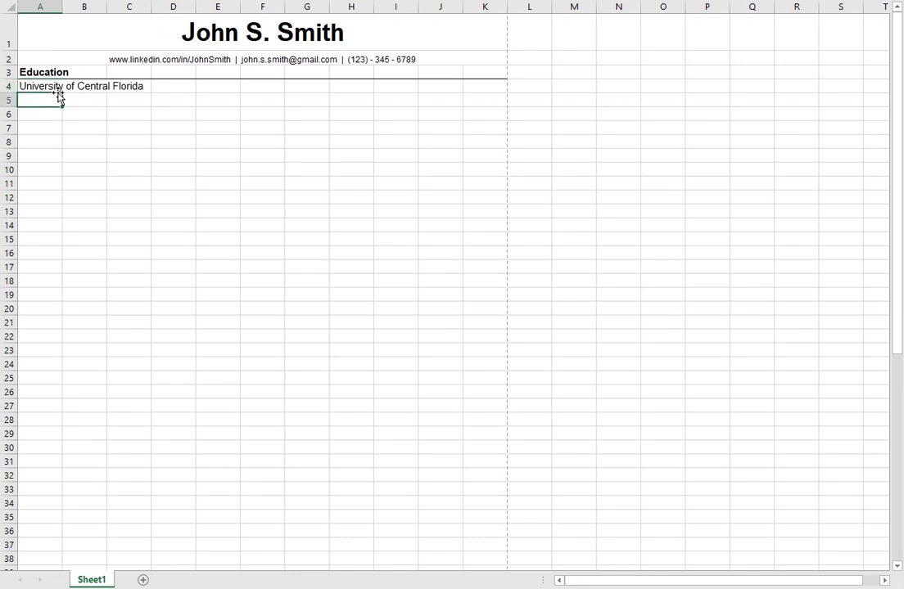
text(Bachelor of Science in)
text(Ele)
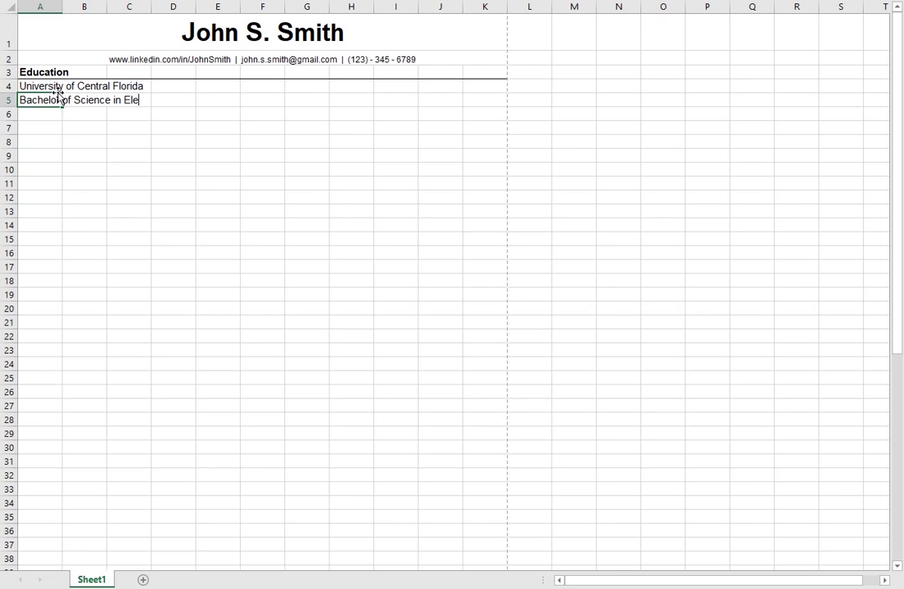
text(ctrical Engineering)
key(Return)
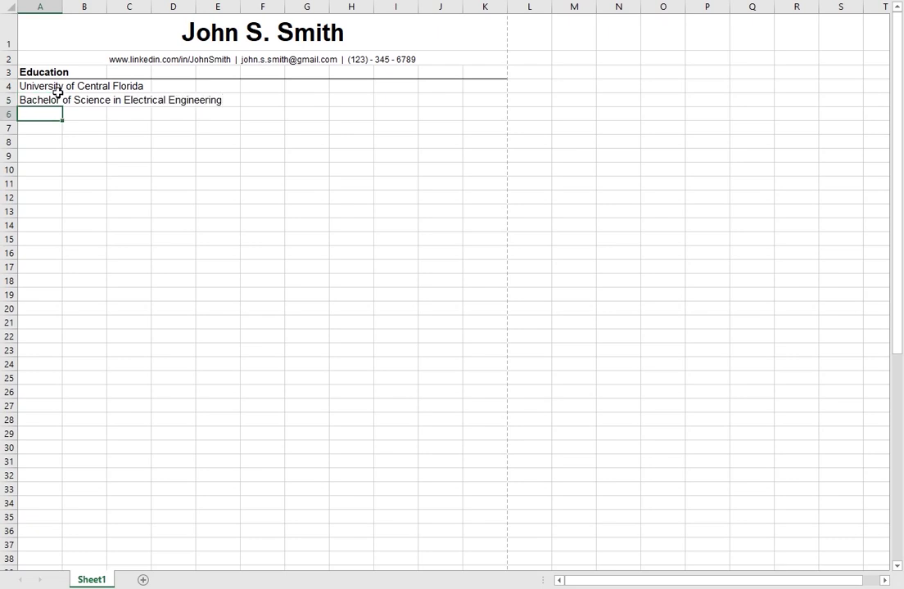
text(()
text(Interdisc)
text(iplina)
text(ry Minor in )
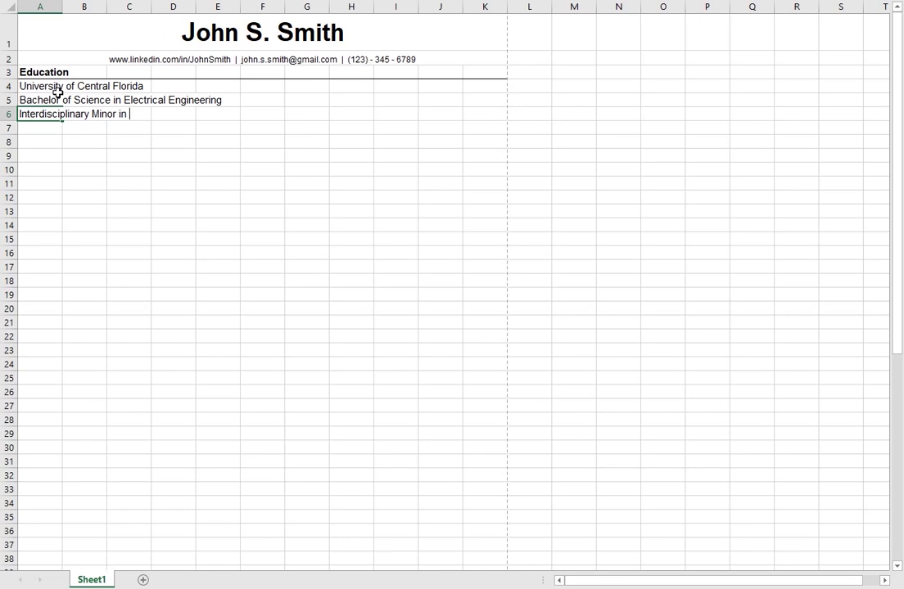
text(Mathematics)
key(Return)
Step: Move to cell K4 at the right end of the school's row
key(Right)
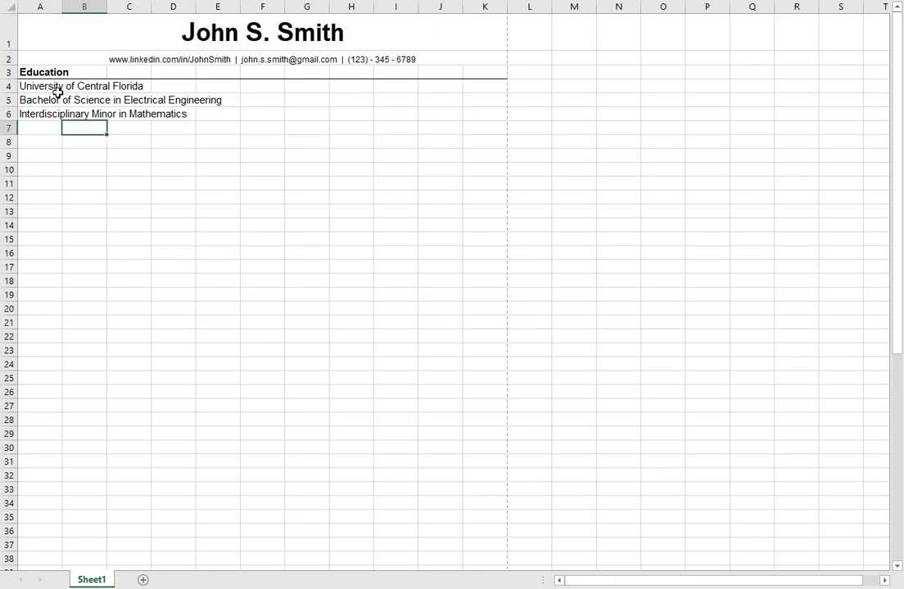
key(Right)
key(Up)
key(Up)
key(Right)
key(Right)
key(Up)
key(Right)
key(Right)
key(Right)
key(Right)
key(Right)
key(Right)
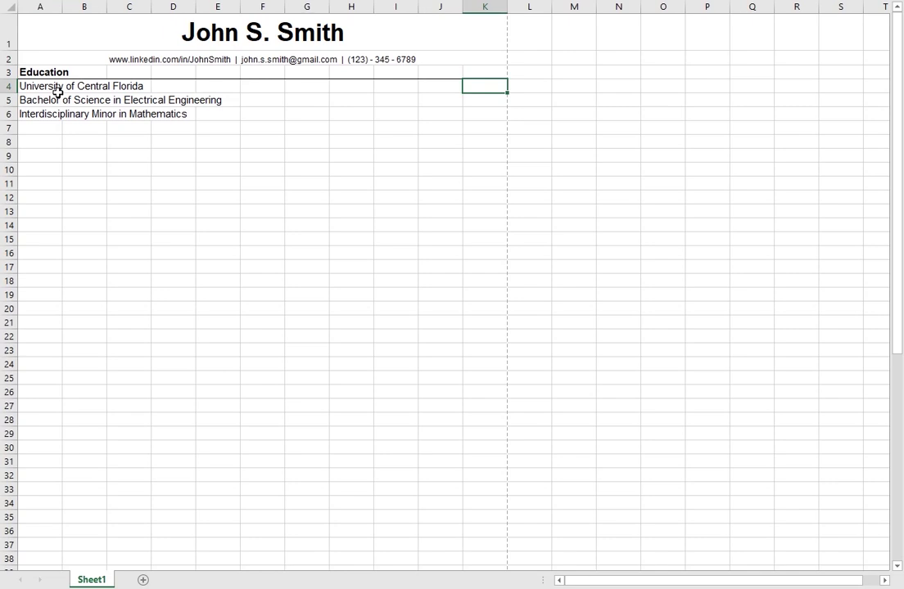
Step: Enter 'Expected Graduation: Spring 2021' in K4 and 'GPA: 4.0' in K5
text(Expected Graduation:)
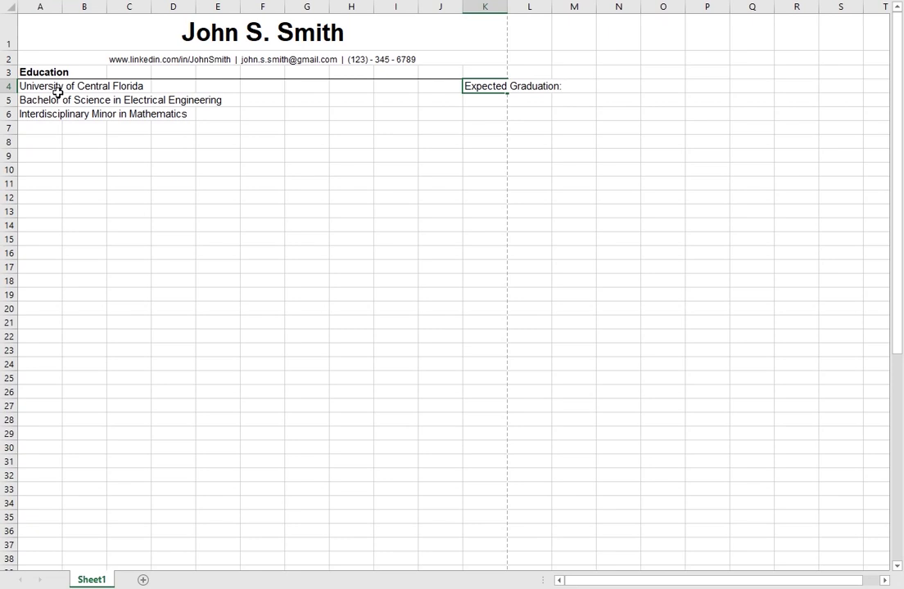
text(Spring 2021)
key(Return)
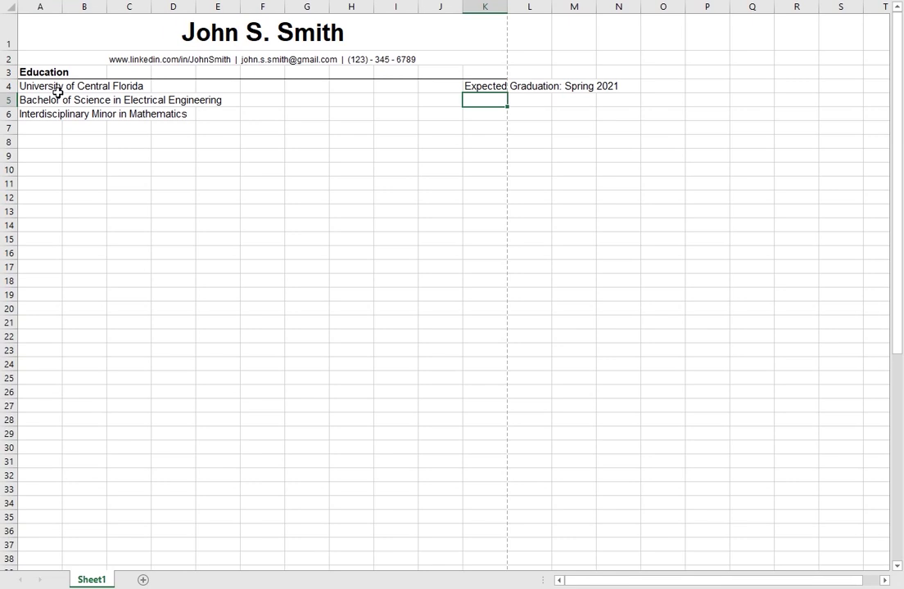
text(GPA: 4.0)
key(Return)
key(Left)
key(Left)
key(Left)
key(Left)
key(Left)
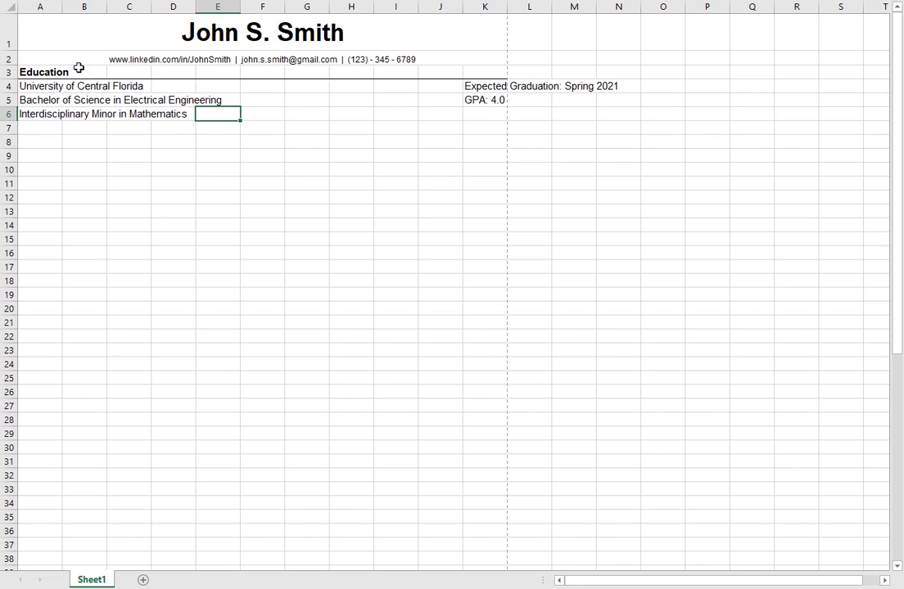
click(27, 69)
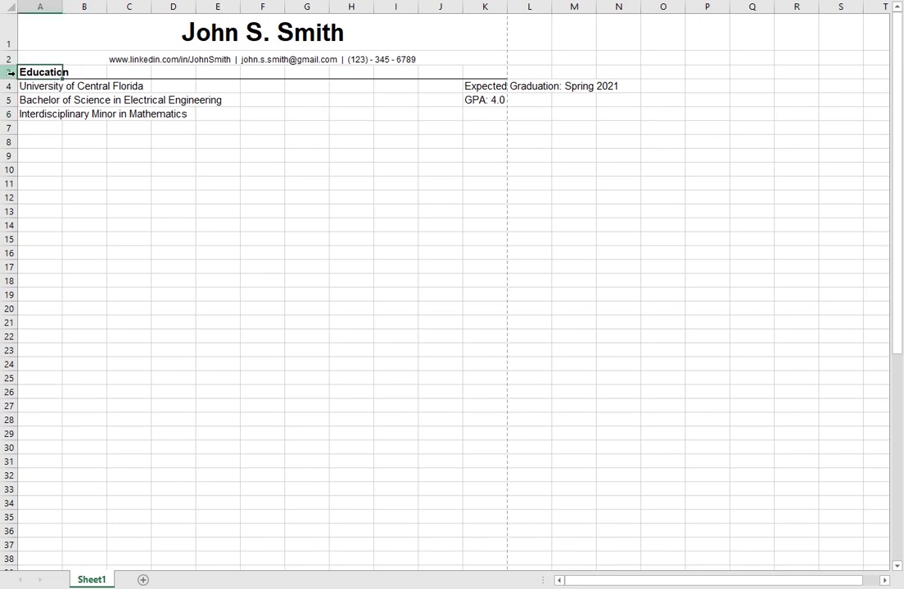
Step: Increase the font size of the Education heading in A3
right_click(9, 71)
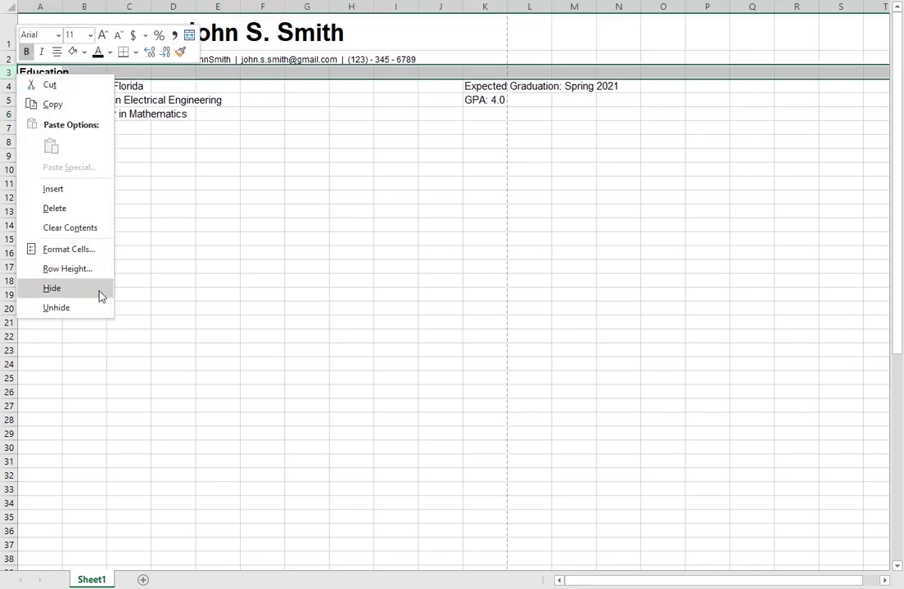
click(82, 273)
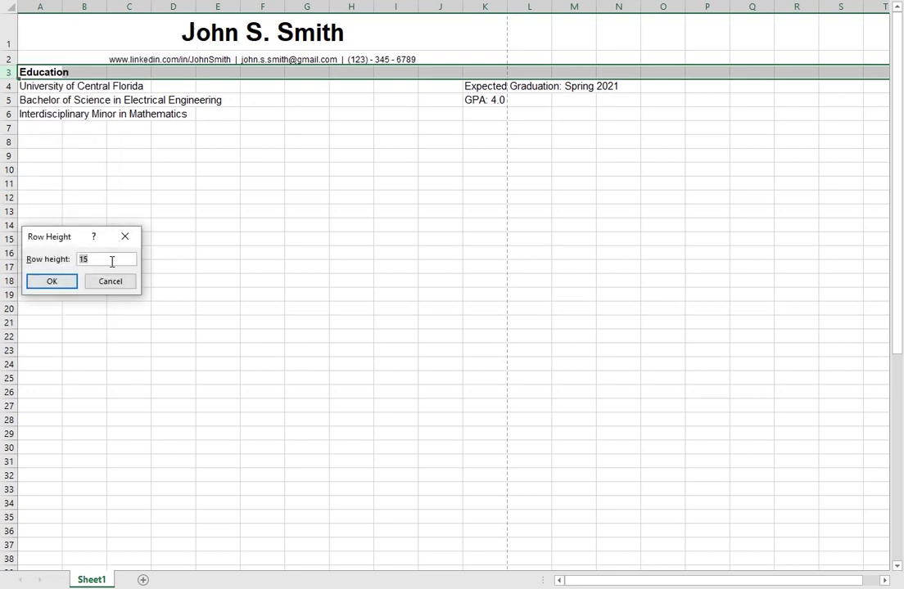
key(Return)
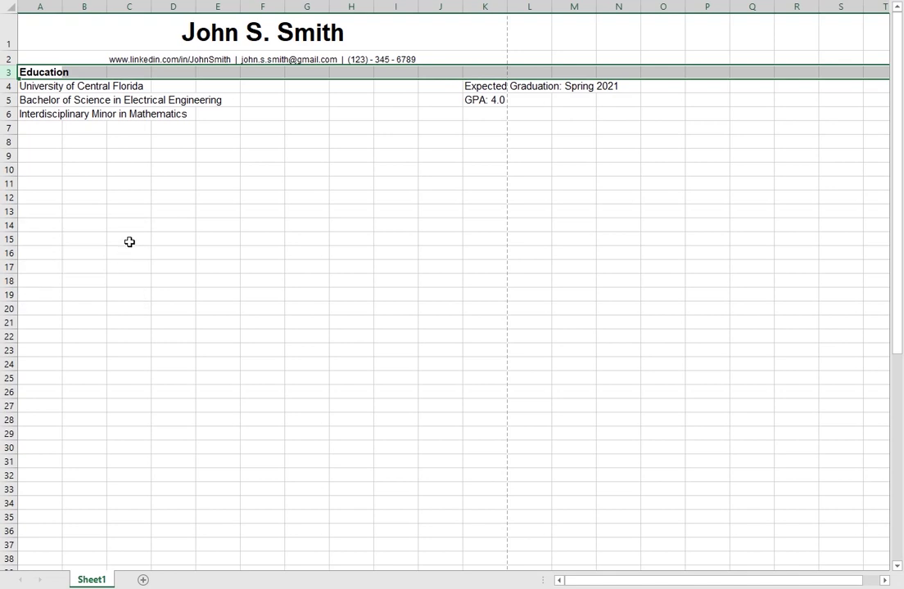
click(67, 140)
click(46, 72)
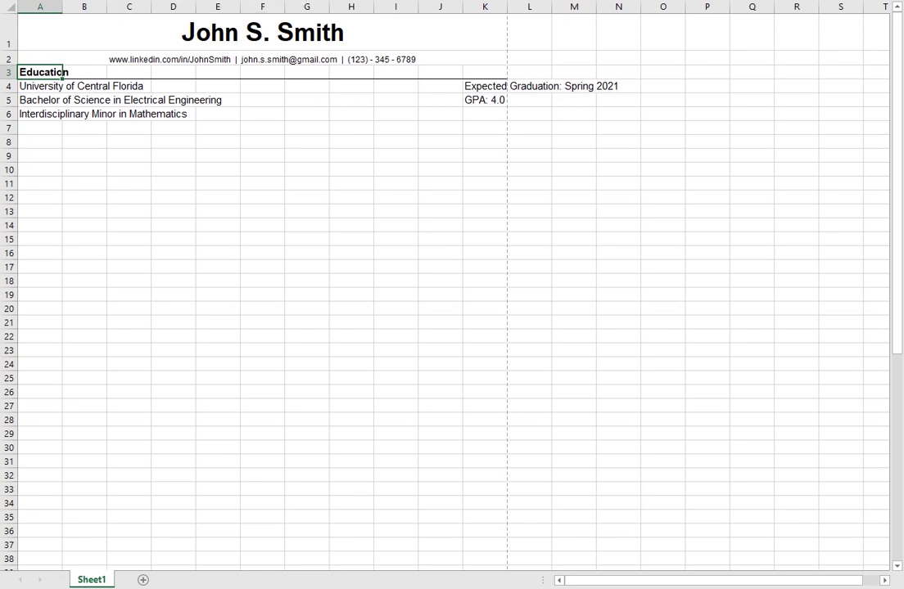
key(alt+h)
key(f)
key(g)
Step: Bold 'University of Central Florida' and set row 4 height to 13.5
click(51, 87)
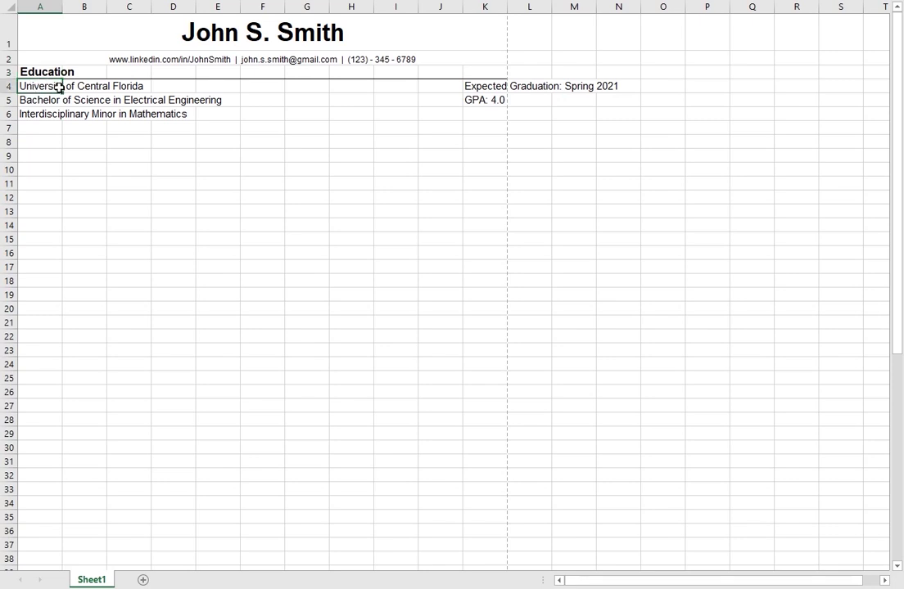
key(ctrl+b)
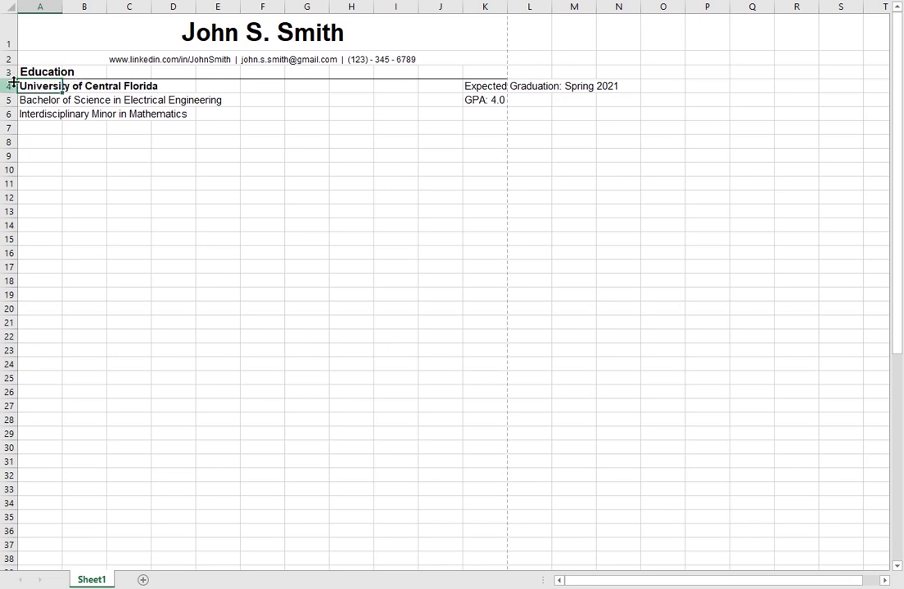
right_click(9, 75)
key(Escape)
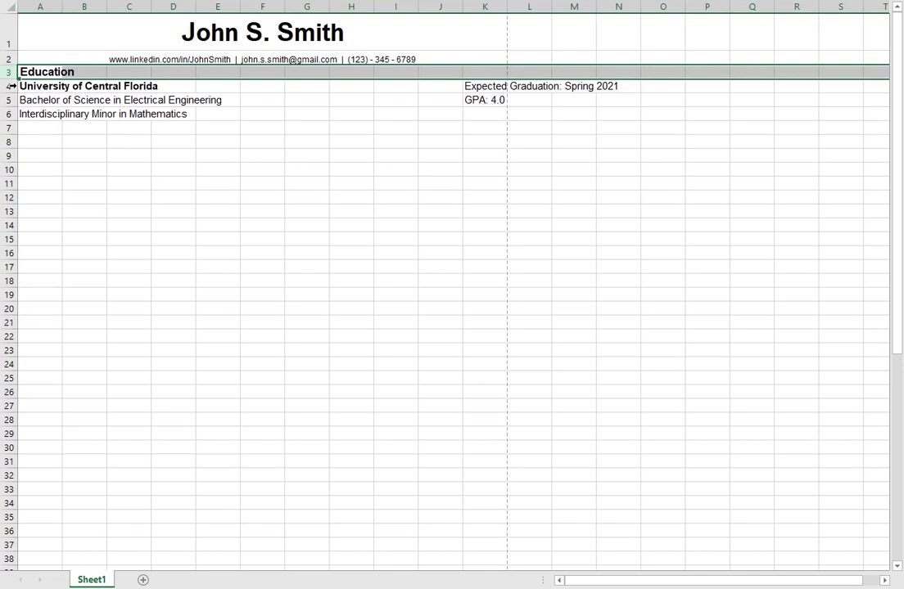
right_click(10, 86)
click(73, 281)
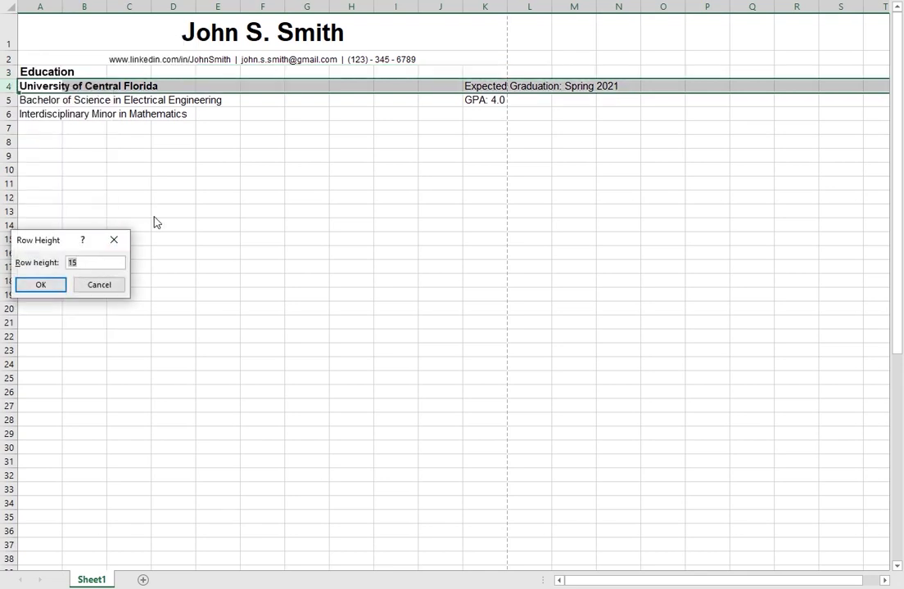
text(13.5)
key(Return)
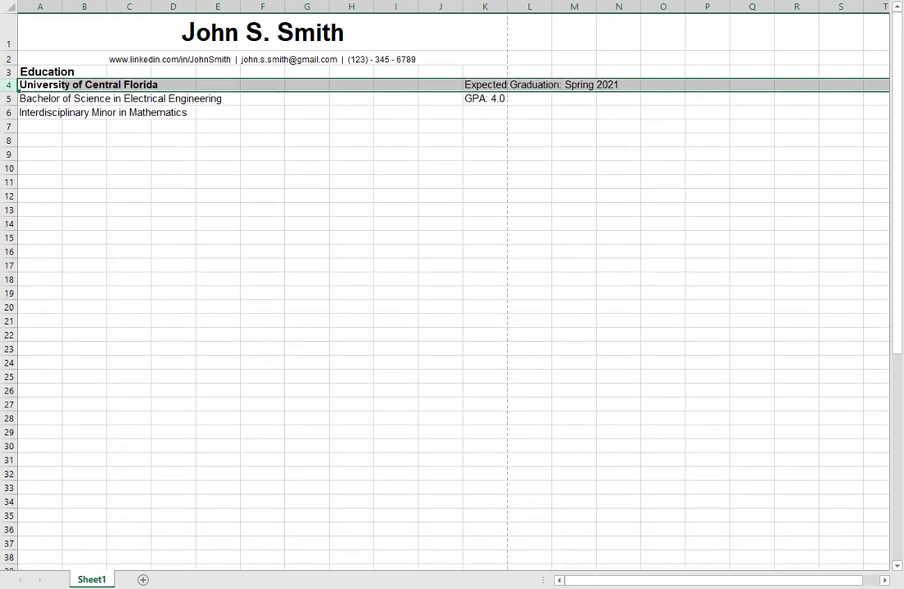
click(204, 113)
Step: Set rows 5 and 6 to a height of 12
click(49, 99)
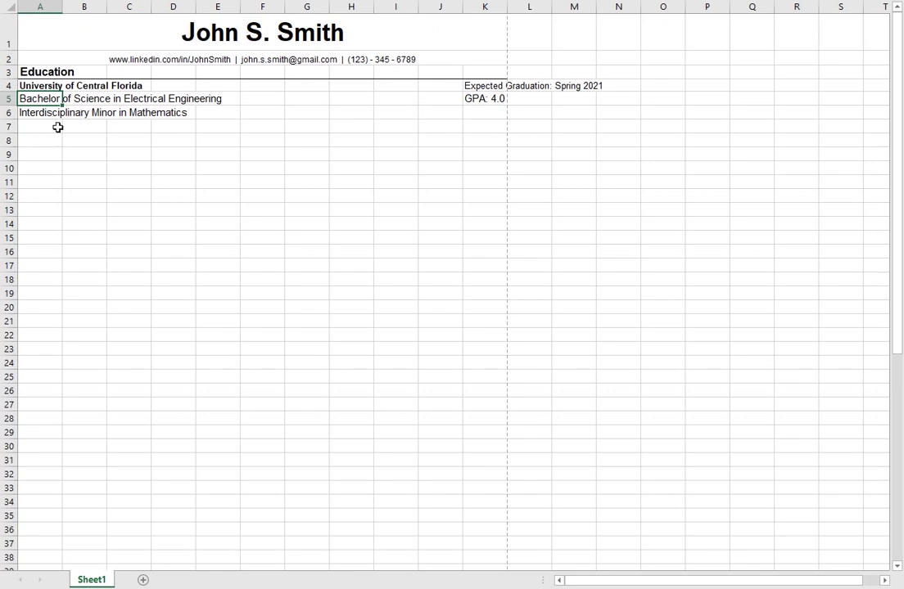
right_click(9, 98)
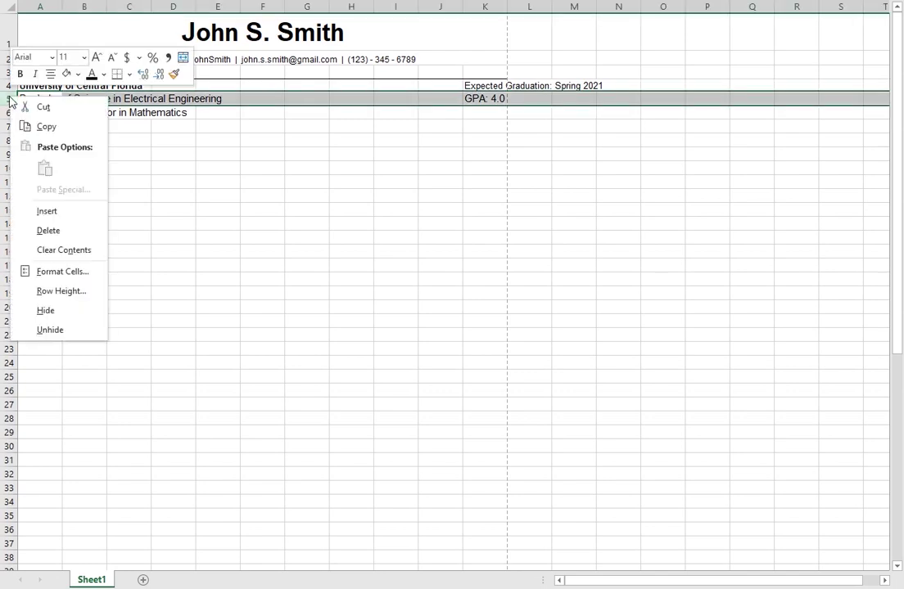
click(61, 290)
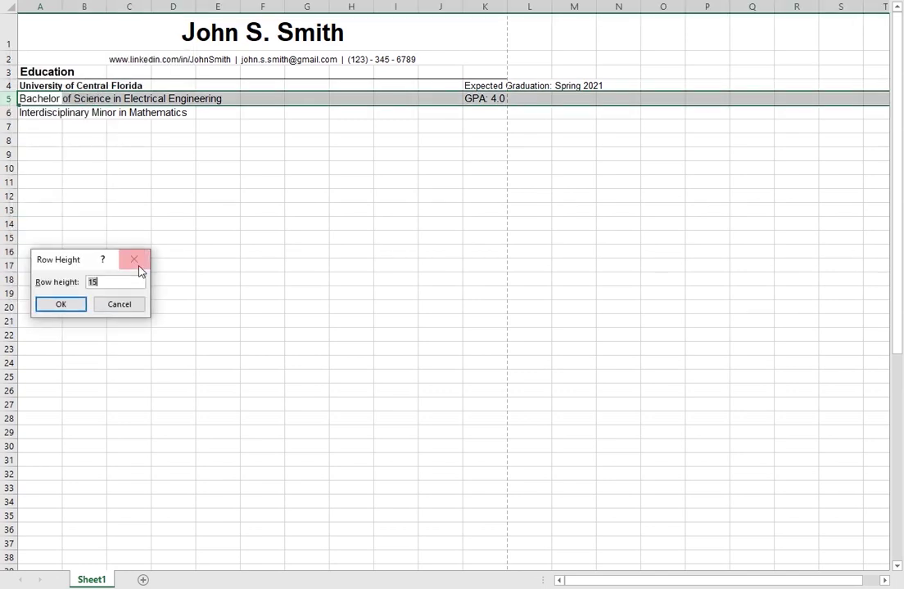
text(12)
click(86, 305)
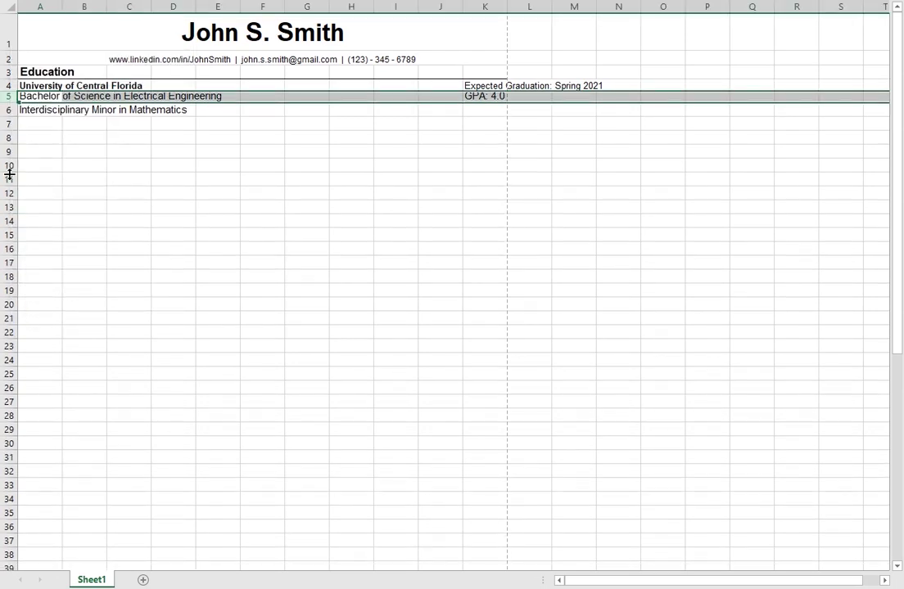
click(9, 111)
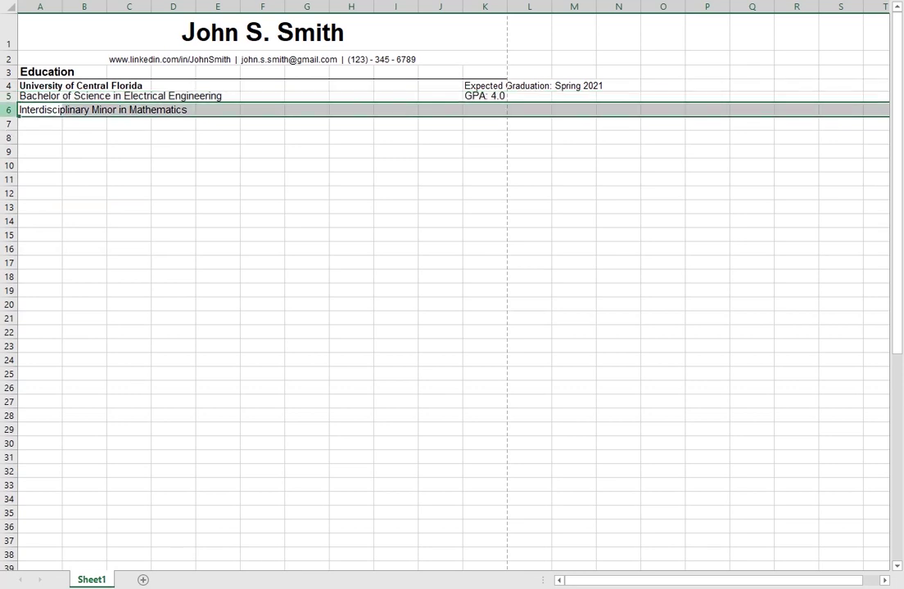
right_click(10, 111)
click(62, 303)
text(12)
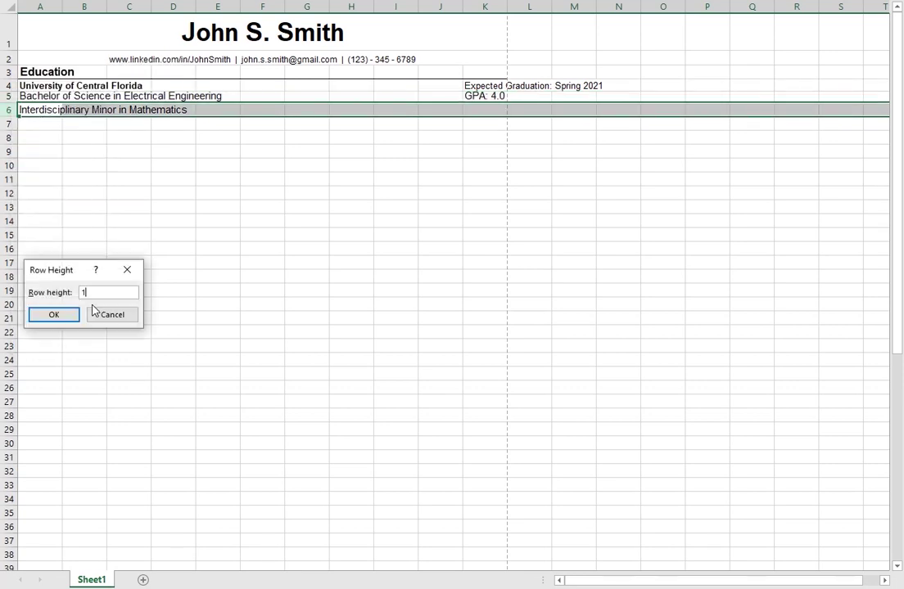
key(Return)
click(103, 306)
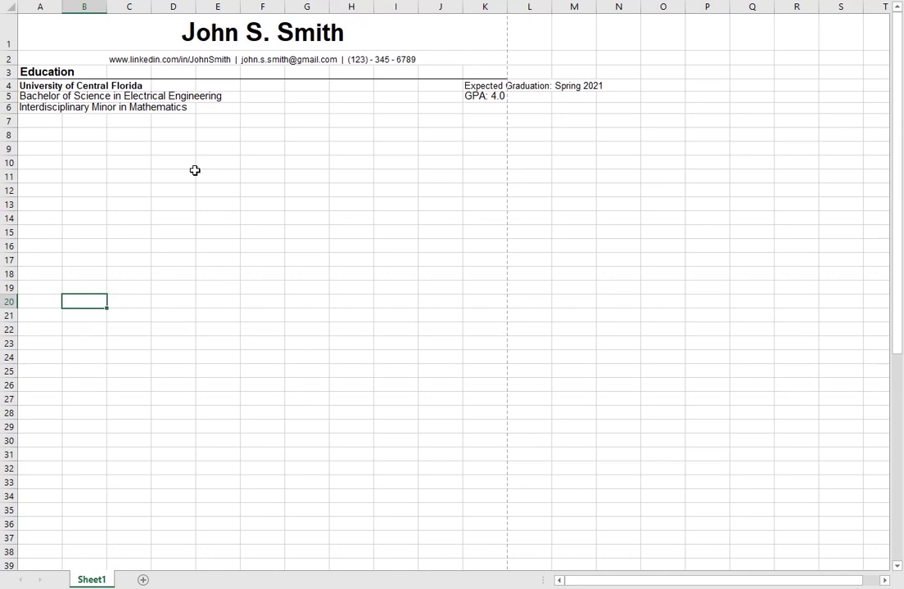
click(182, 110)
Step: Reduce the font size of the Bachelor of Science line in A5 and the minor line in A6
click(61, 95)
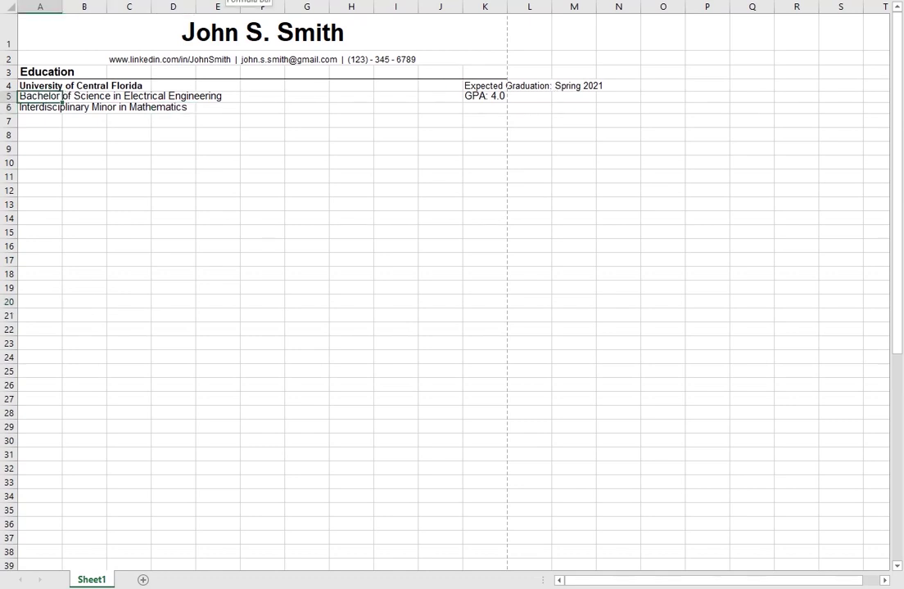
key(alt+h)
key(f)
key(k)
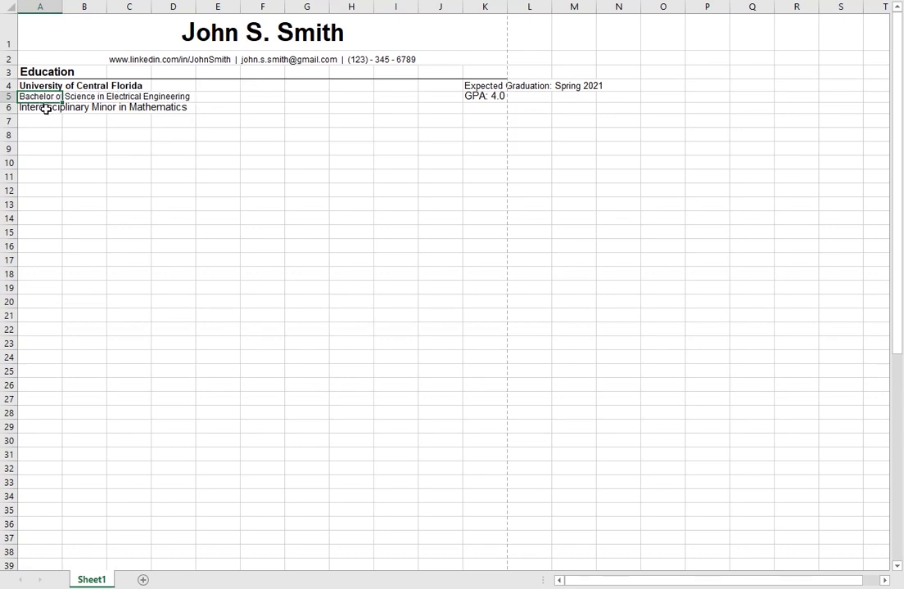
click(37, 120)
click(24, 106)
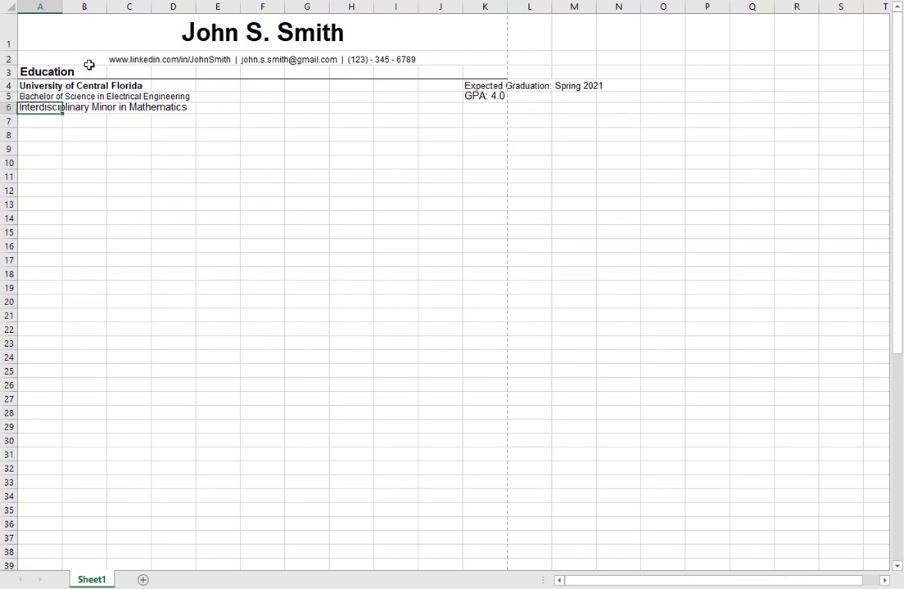
key(alt+h)
key(f)
key(k)
key(alt+h)
key(f)
key(k)
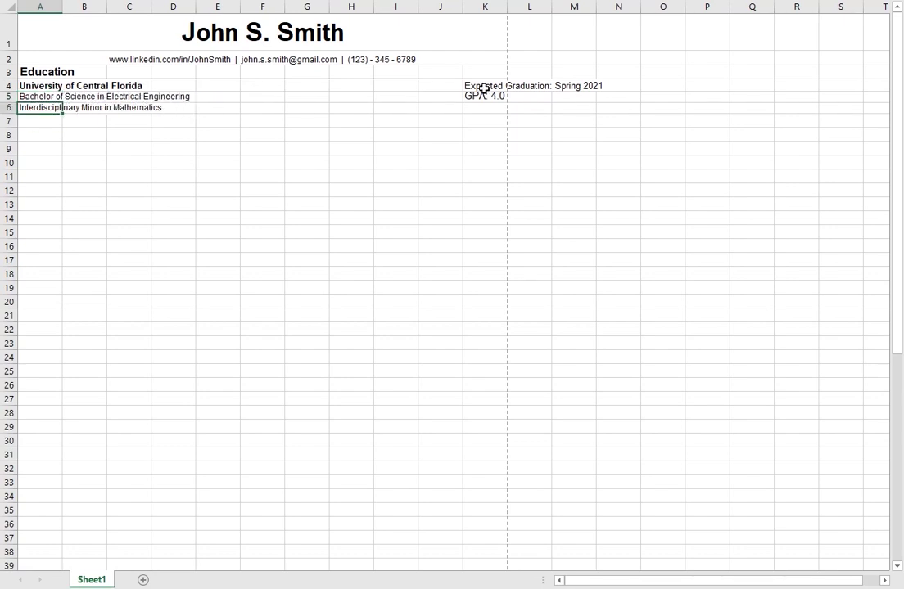
Step: Italicize and right-align the Expected Graduation date in K4
click(488, 84)
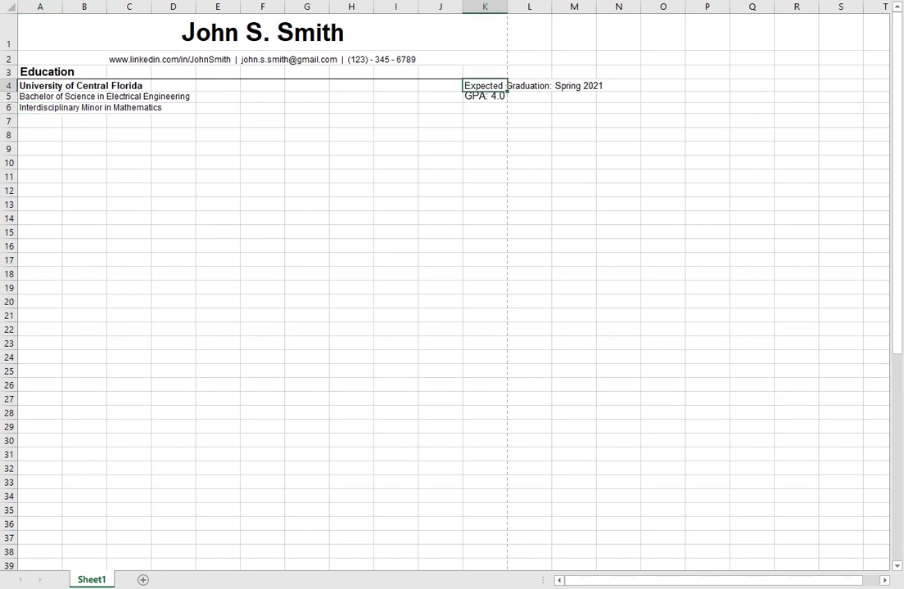
click(483, 97)
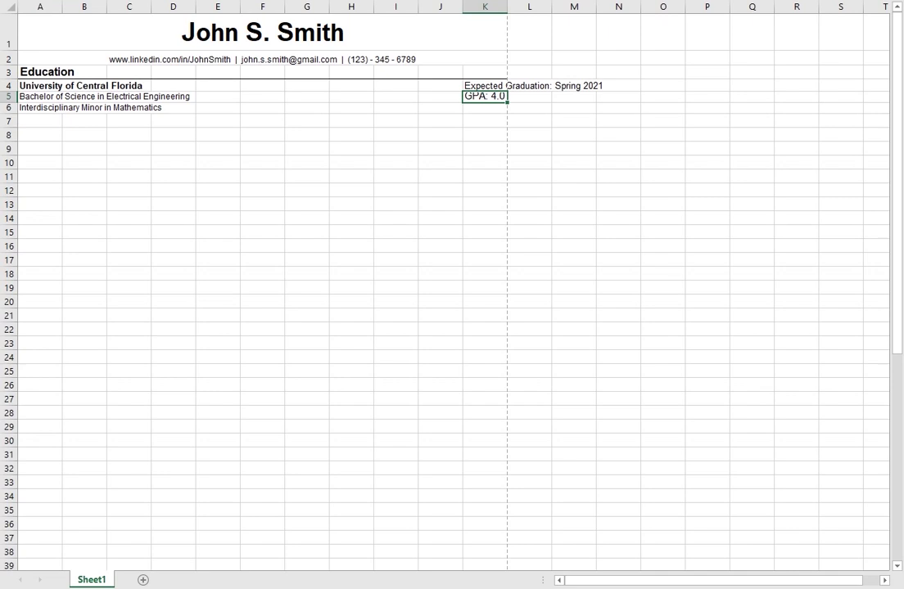
click(478, 85)
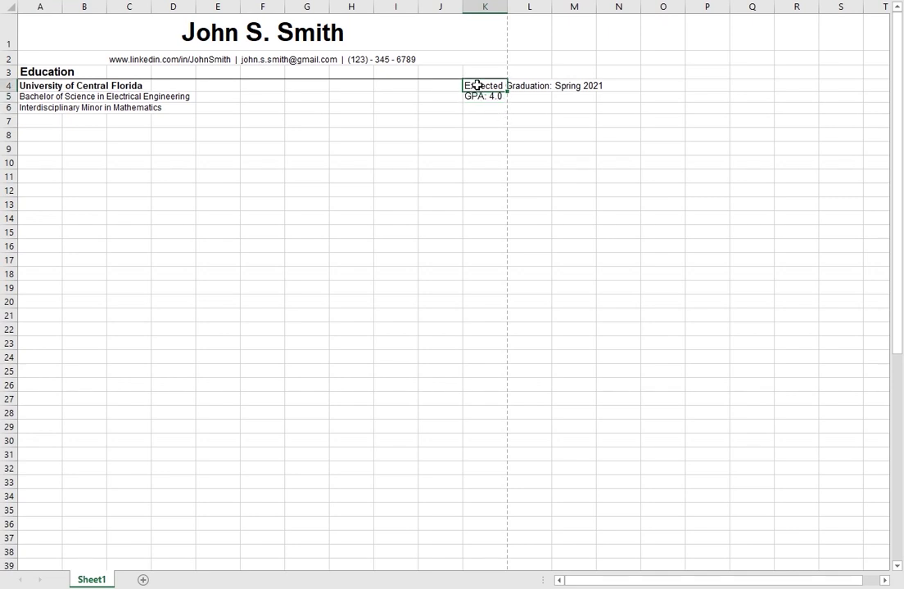
key(ctrl+i)
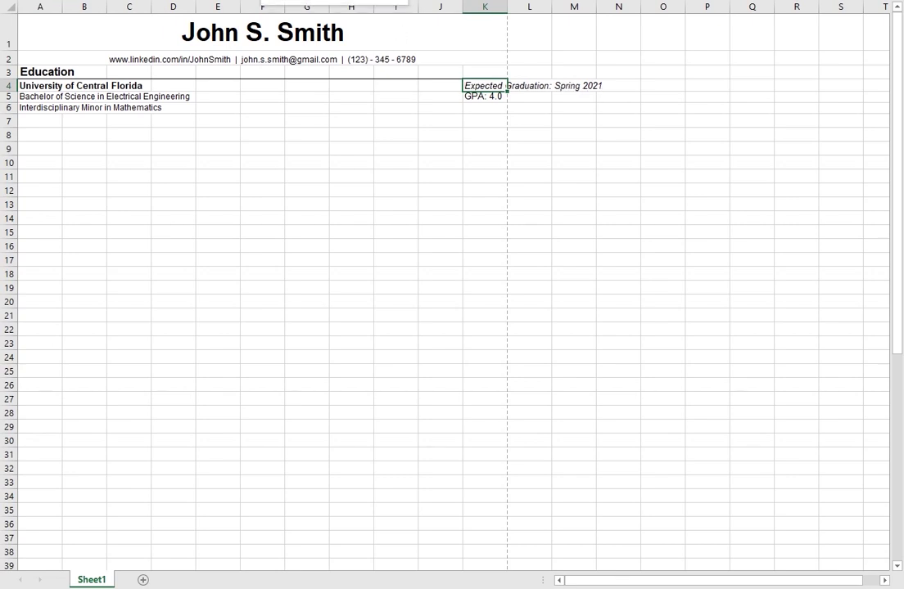
key(alt+h)
key(a)
key(r)
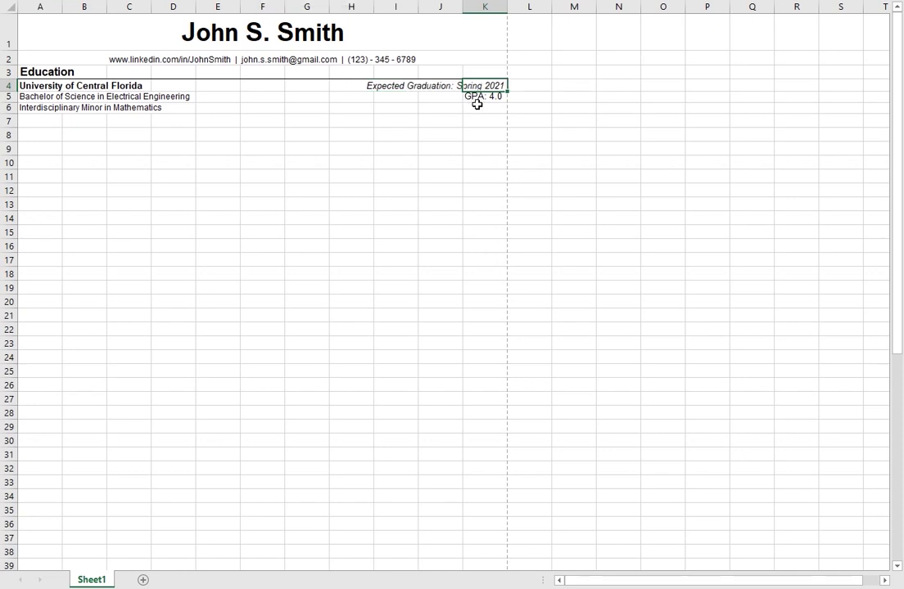
Step: Make only the 4.0 value inside the GPA cell bold
drag(488, 97, 489, 108)
click(495, 97)
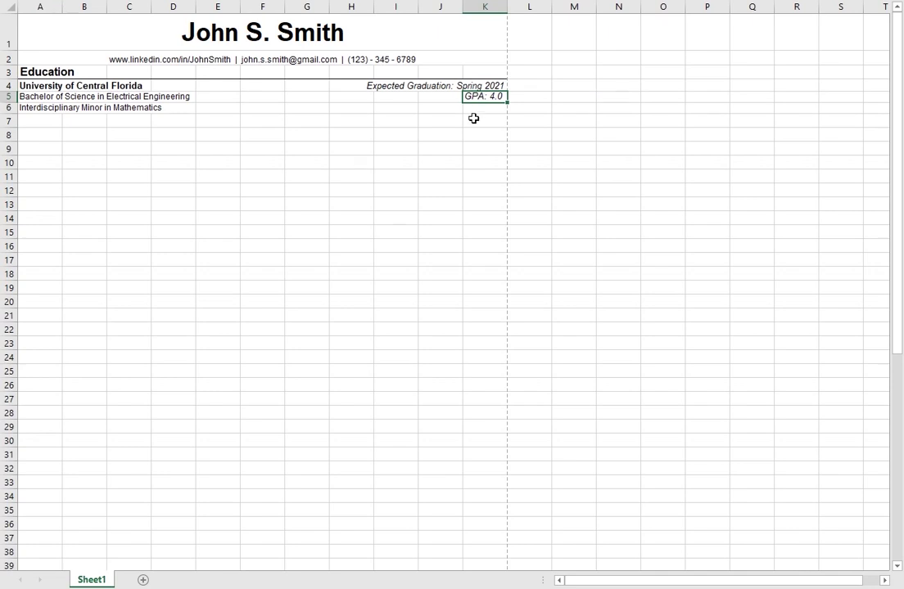
double_click(498, 96)
double_click(496, 96)
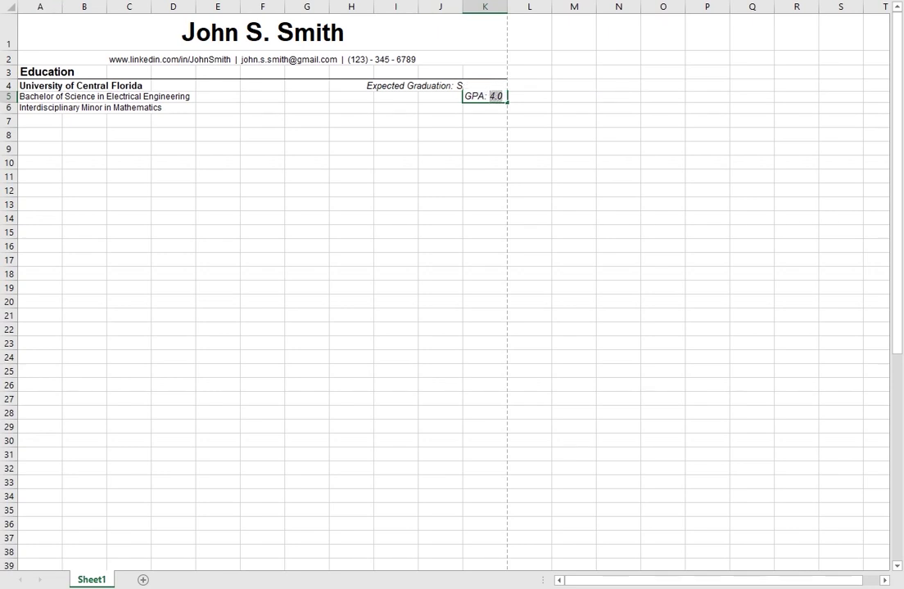
key(ctrl+b)
click(436, 135)
click(490, 96)
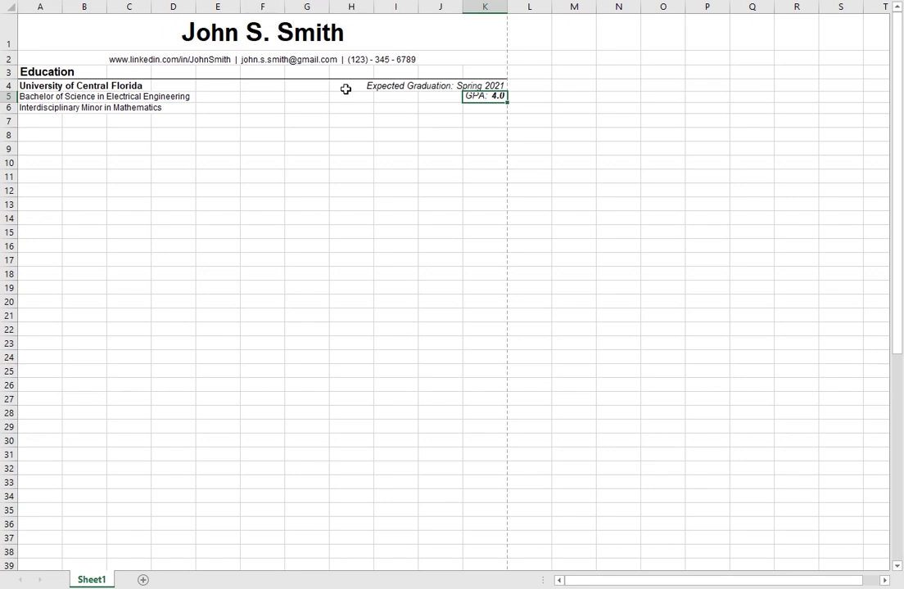
click(351, 134)
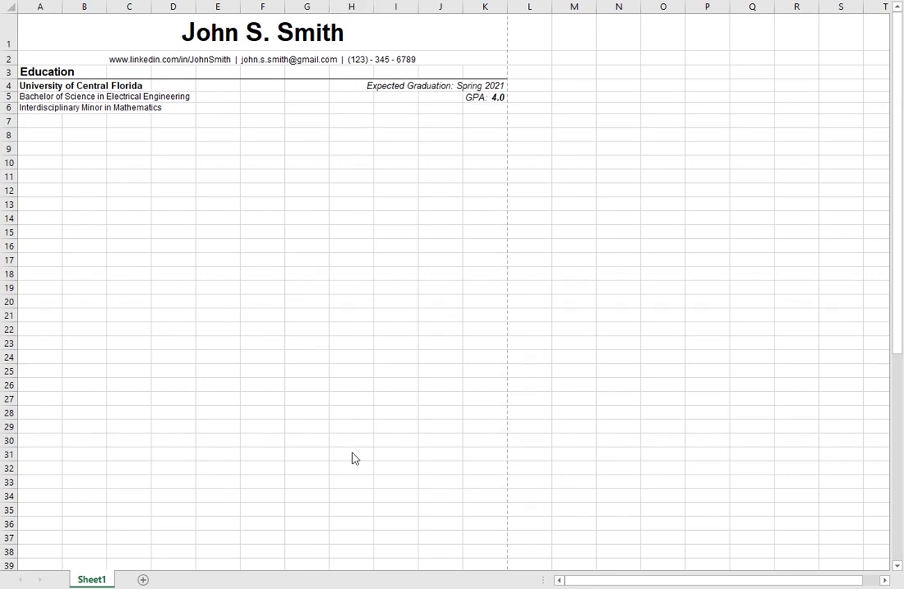
click(37, 123)
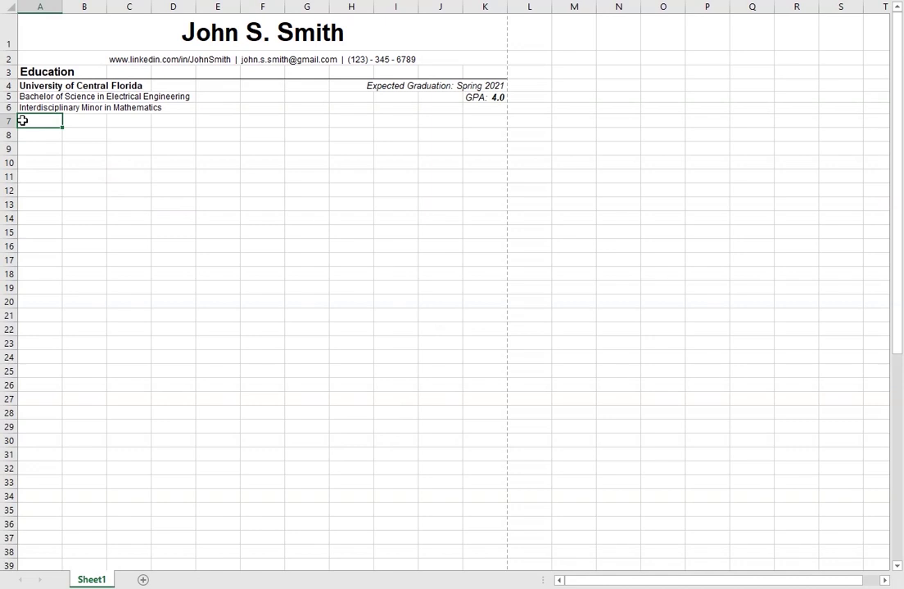
right_click(10, 122)
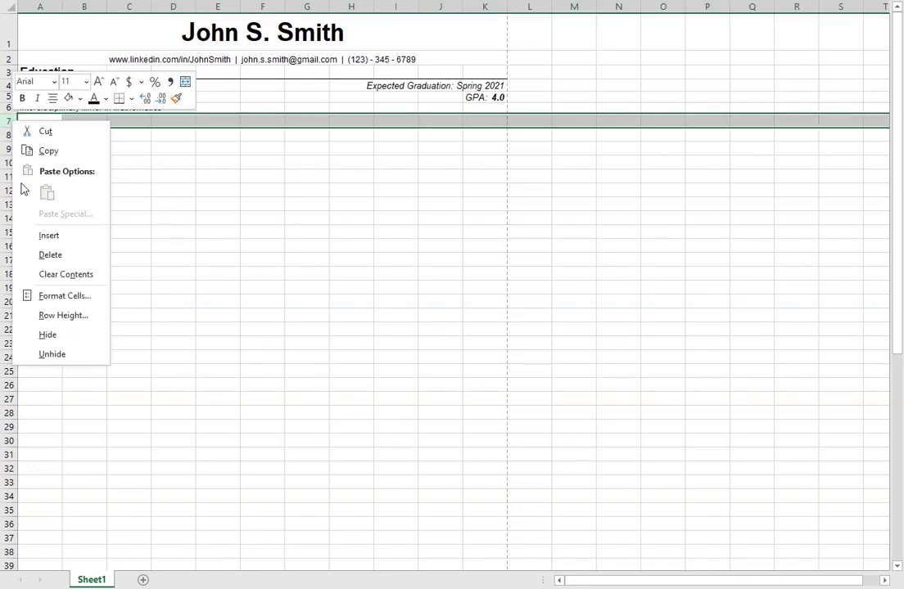
click(75, 318)
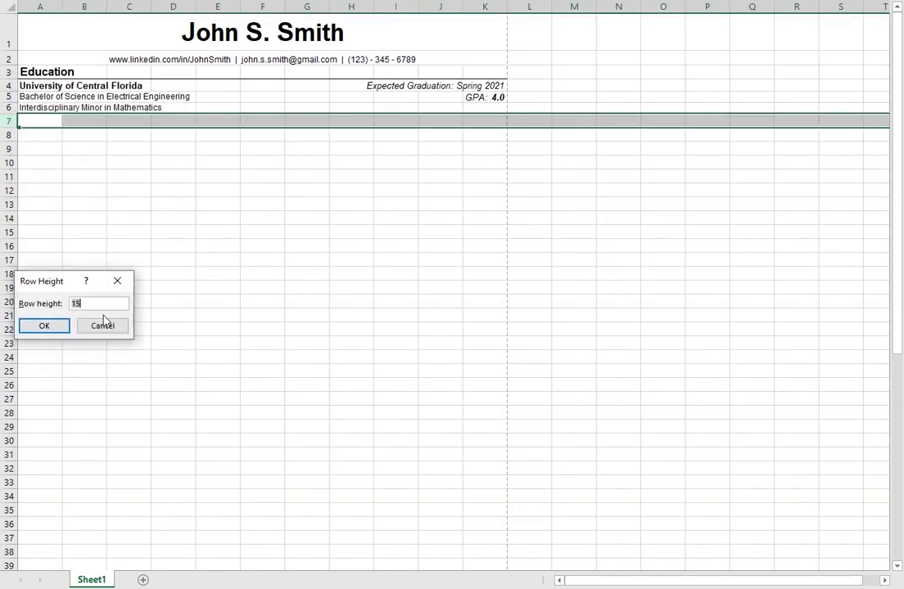
text(5)
key(Return)
click(125, 280)
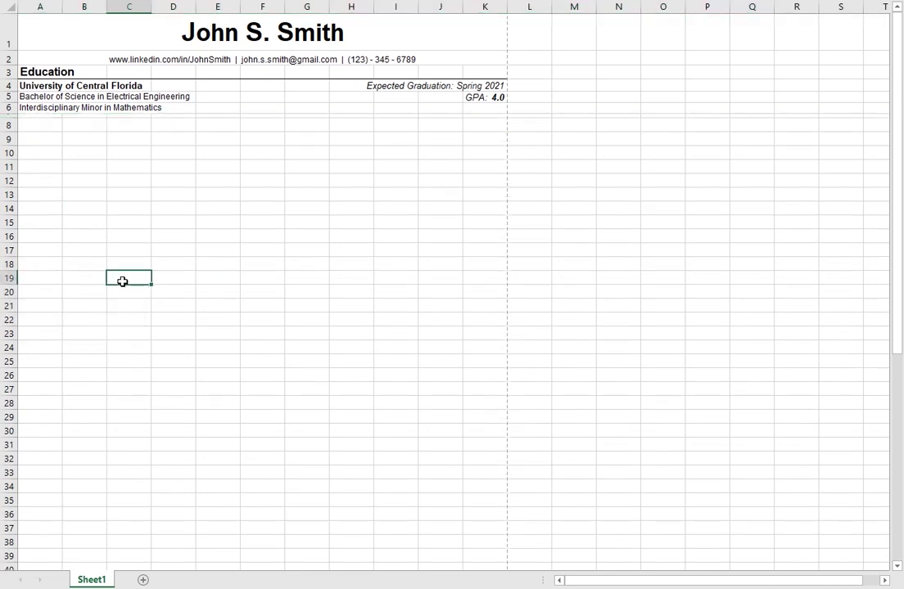
drag(62, 123, 94, 115)
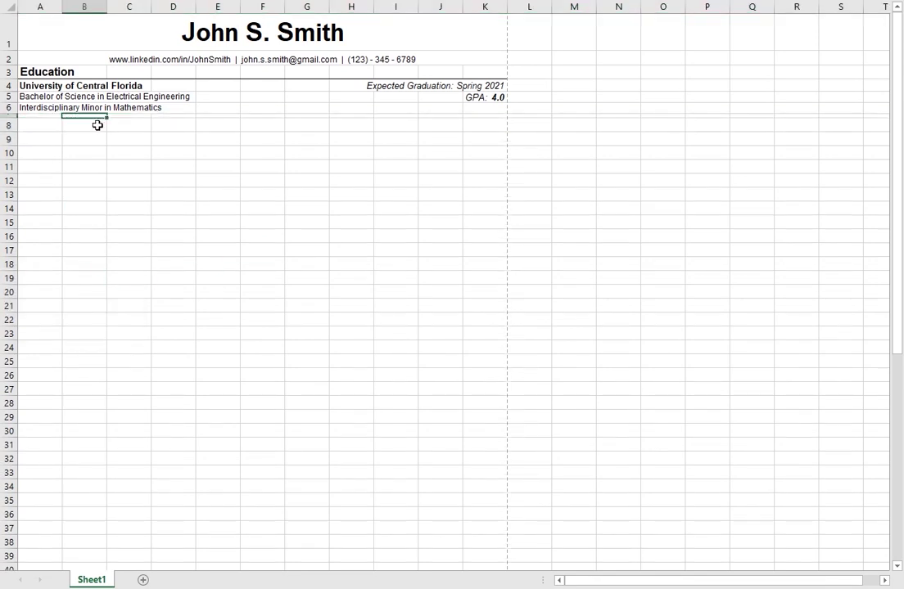
key(Left)
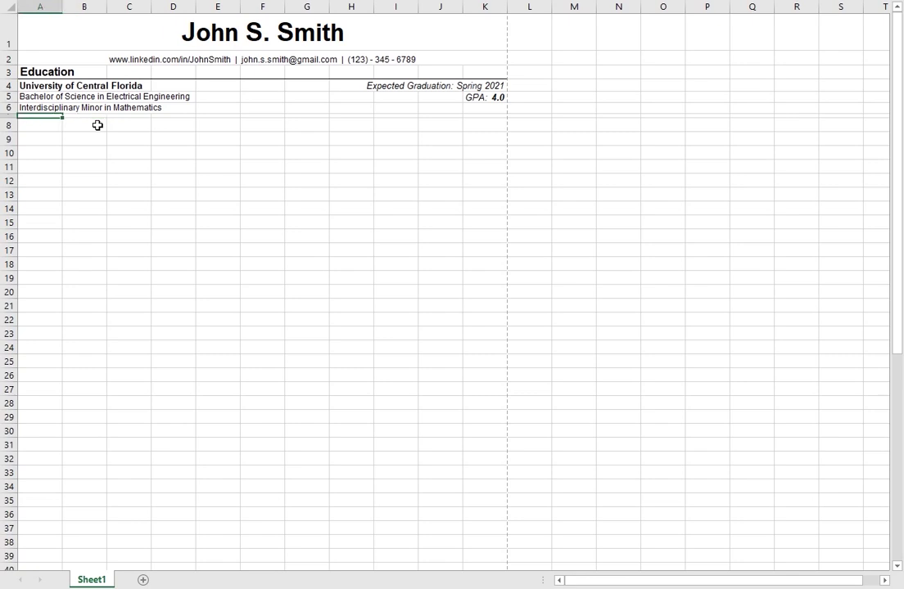
key(Down)
Step: Enter a bold, enlarged 'Technical Skills' heading in A8
text(T)
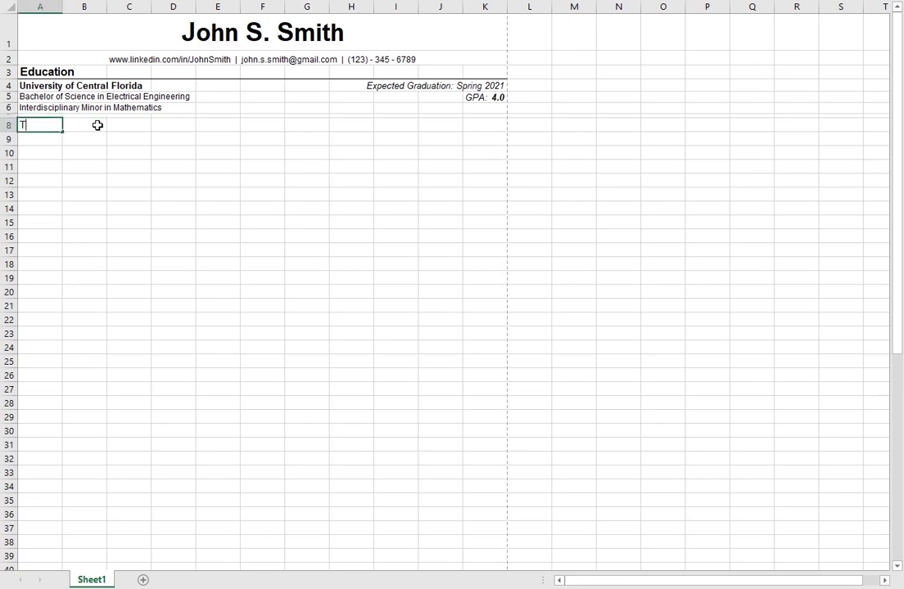
text(echnical Skills)
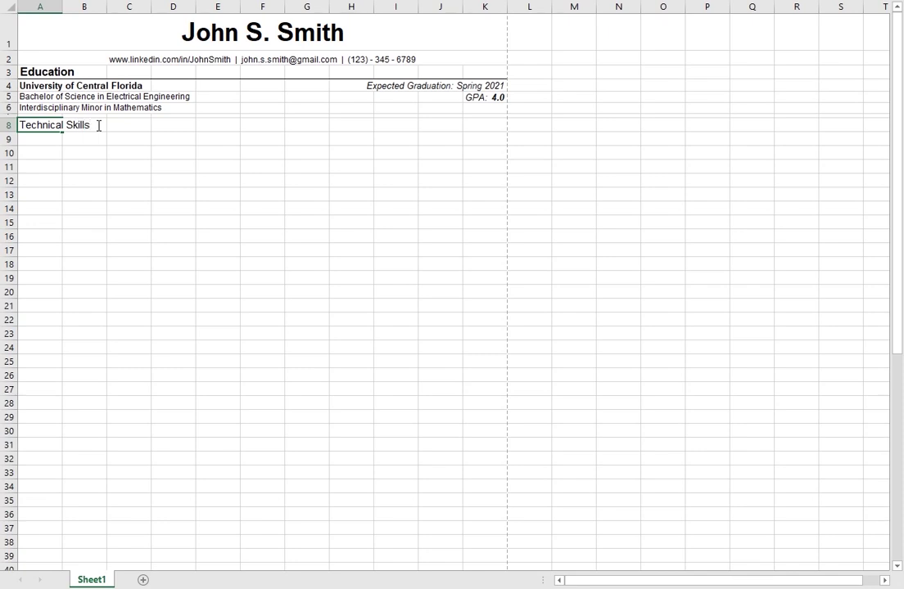
key(Return)
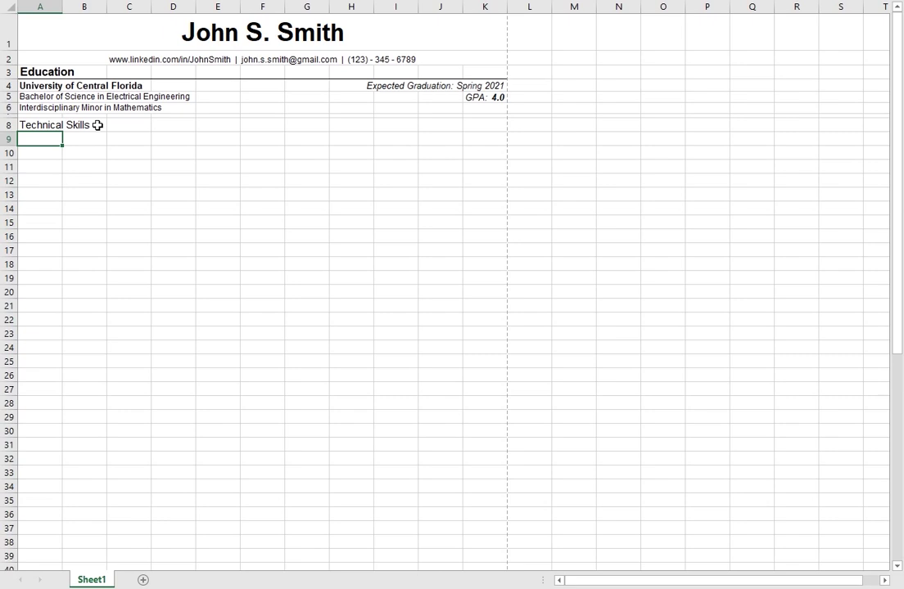
key(Up)
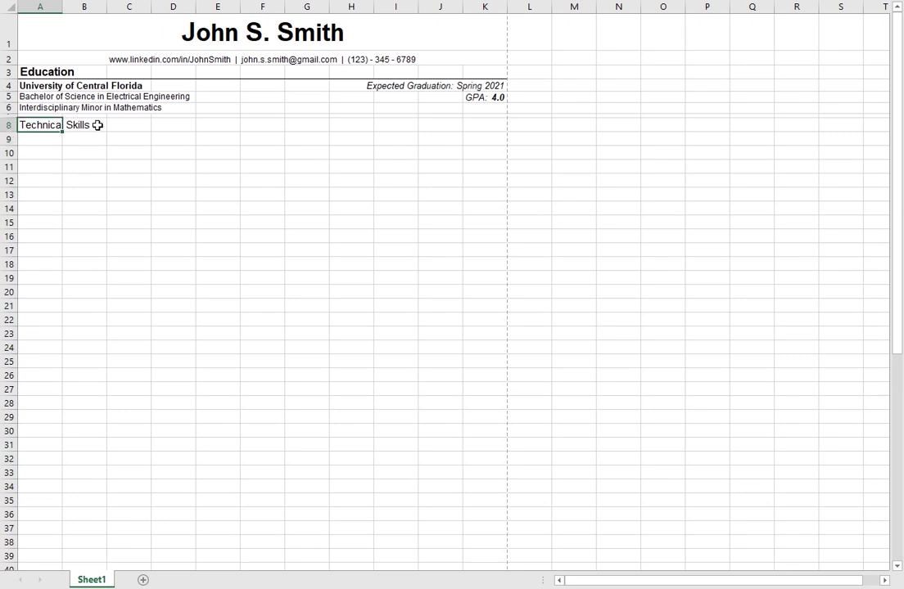
key(ctrl+b)
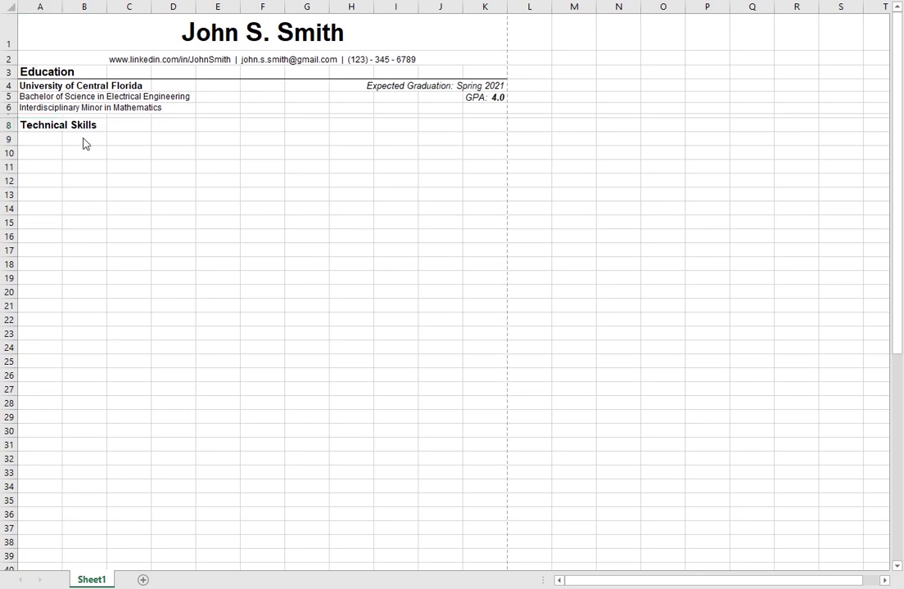
click(51, 122)
key(ctrl+shift+period)
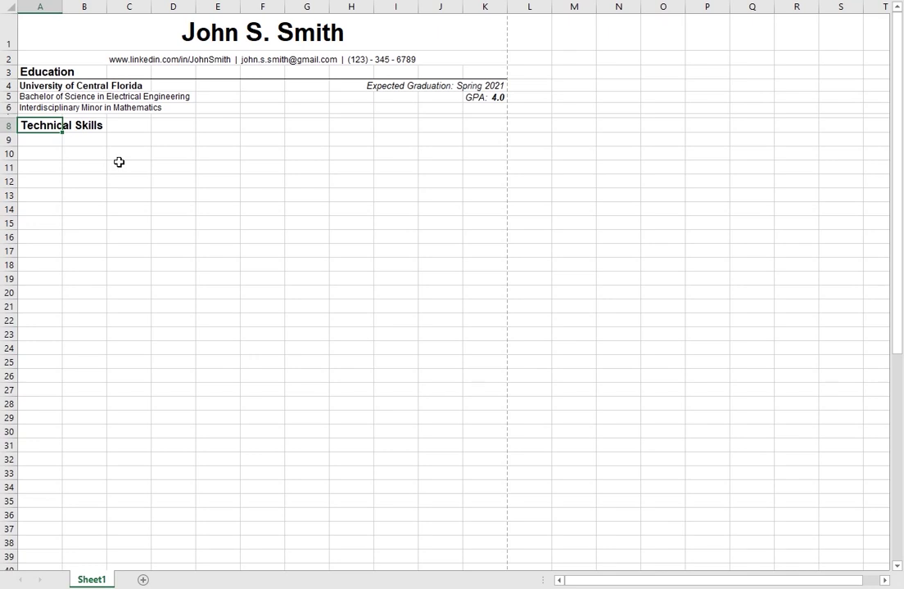
Step: Add a bottom border under the heading row A8:K8
shift+click(476, 123)
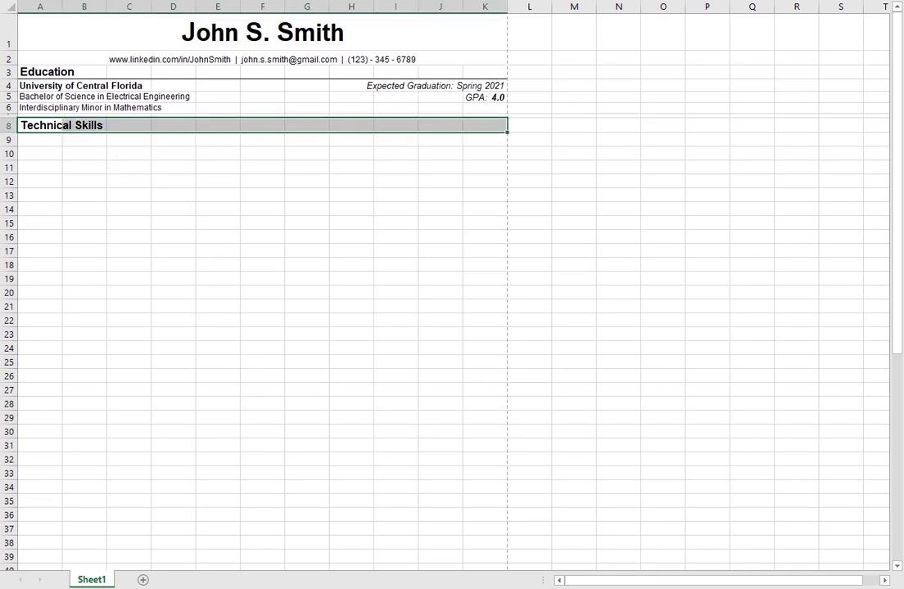
click(149, 1)
click(173, 175)
click(87, 154)
Step: Paste a bullet character into cell A9
click(49, 140)
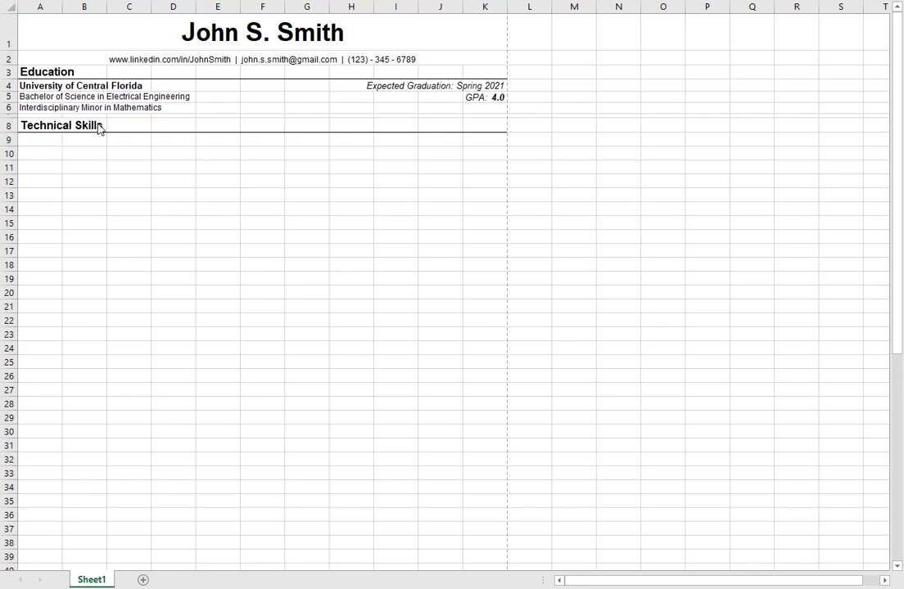
click(44, 138)
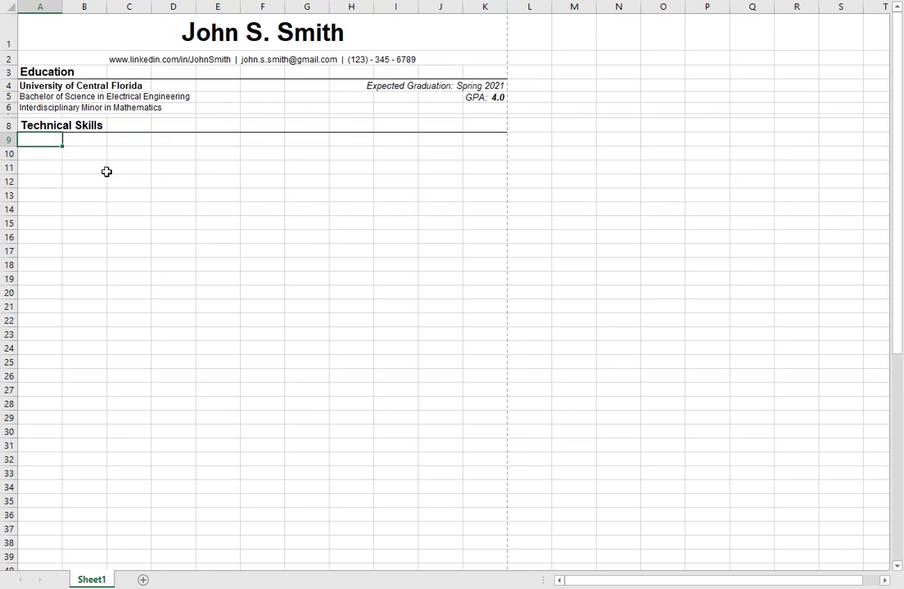
key(ctrl+v)
Step: Enter bulleted 'Programming (C, Java)' in A9 and 'Breadboarding' in A10
double_click(35, 139)
text(Programming (C, Java))
key(Return)
key(Up)
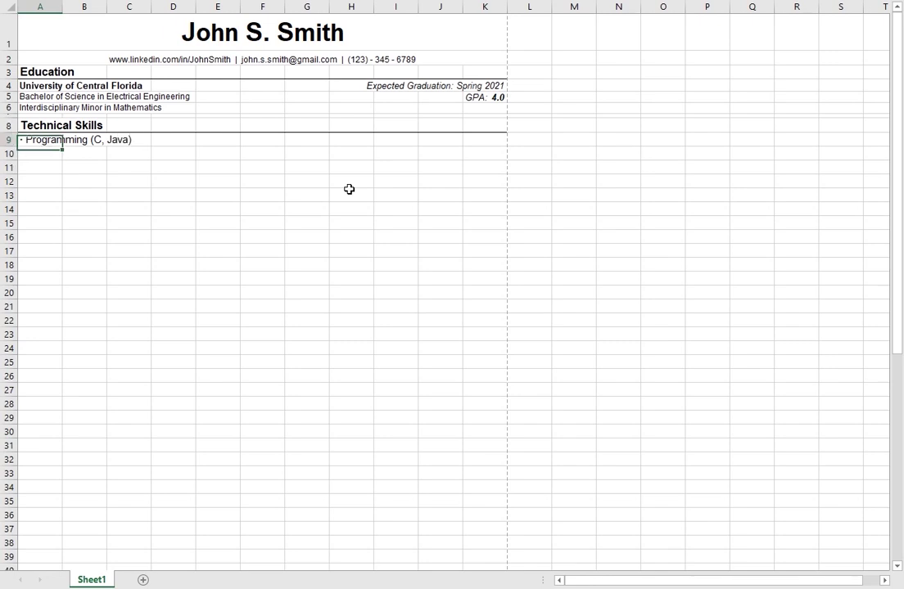
key(ctrl+c)
key(Down)
key(ctrl+v)
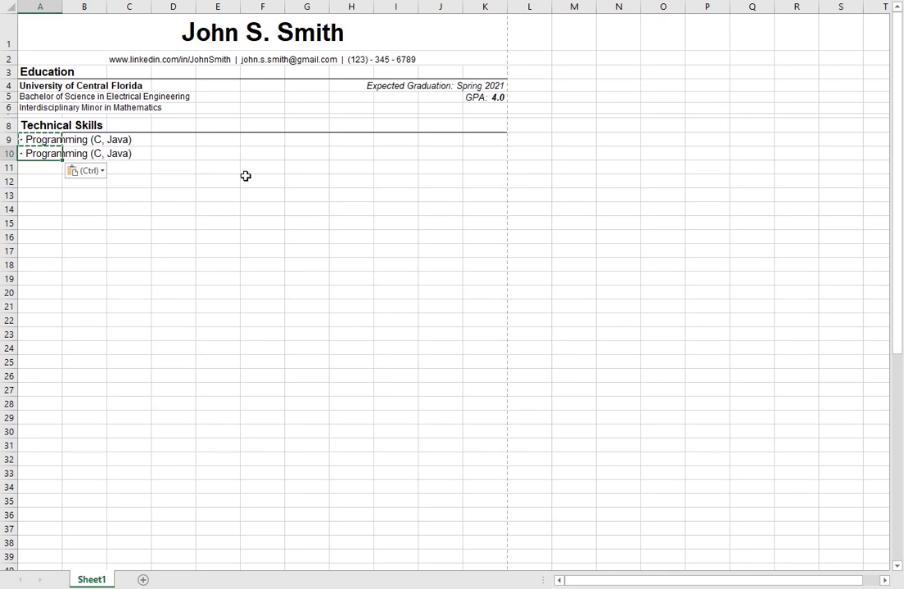
text(Java))
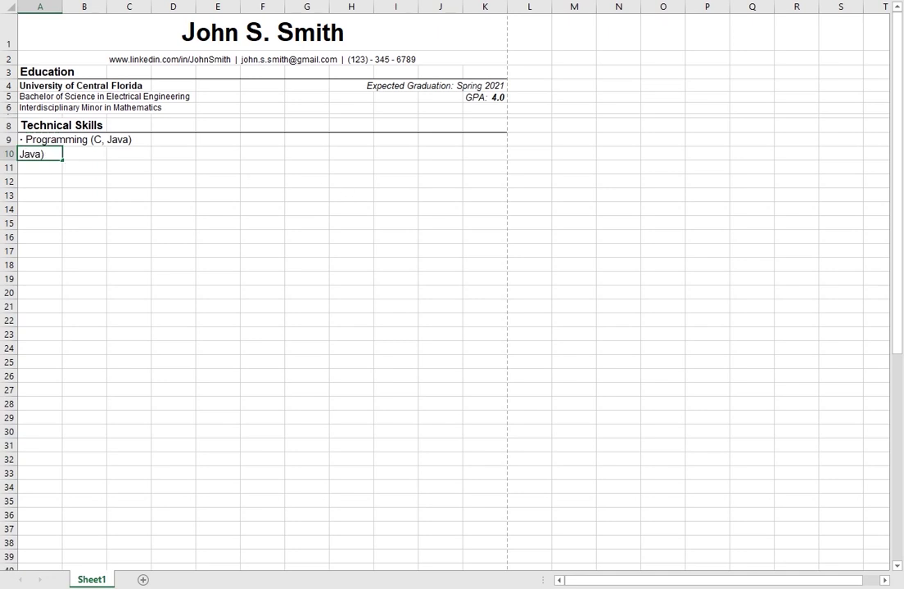
text(· Breadboarding)
key(Return)
Step: Reuse the bullet to enter 'Autodesk Eagle' in E9
key(Up)
key(Right)
key(Left)
key(ctrl+c)
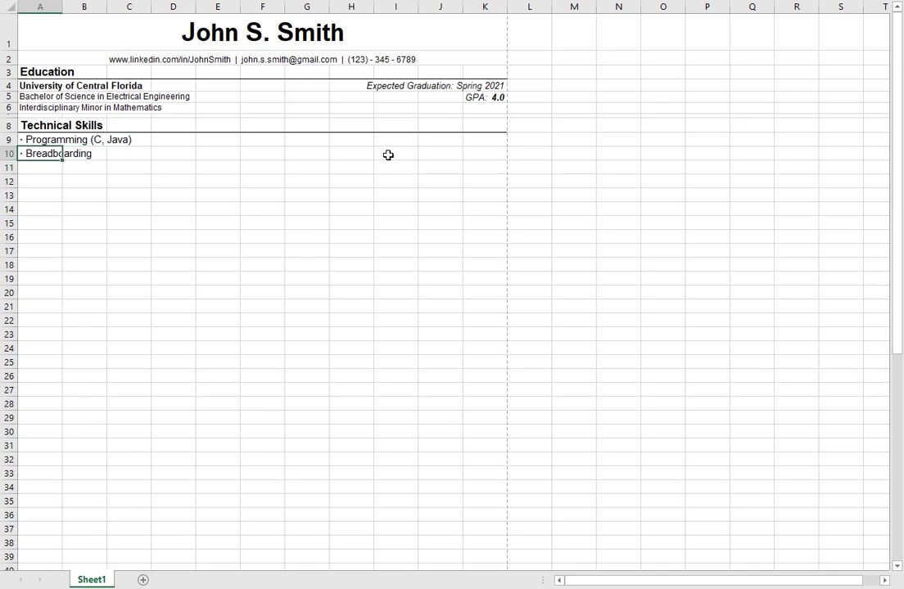
key(Right)
key(Right)
key(Right)
key(Up)
key(Right)
key(ctrl+v)
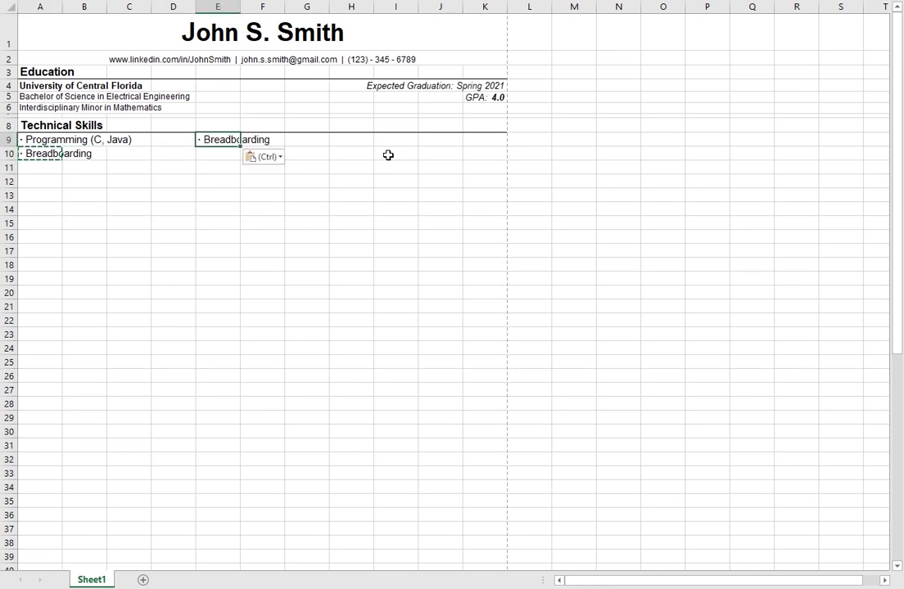
key(F2)
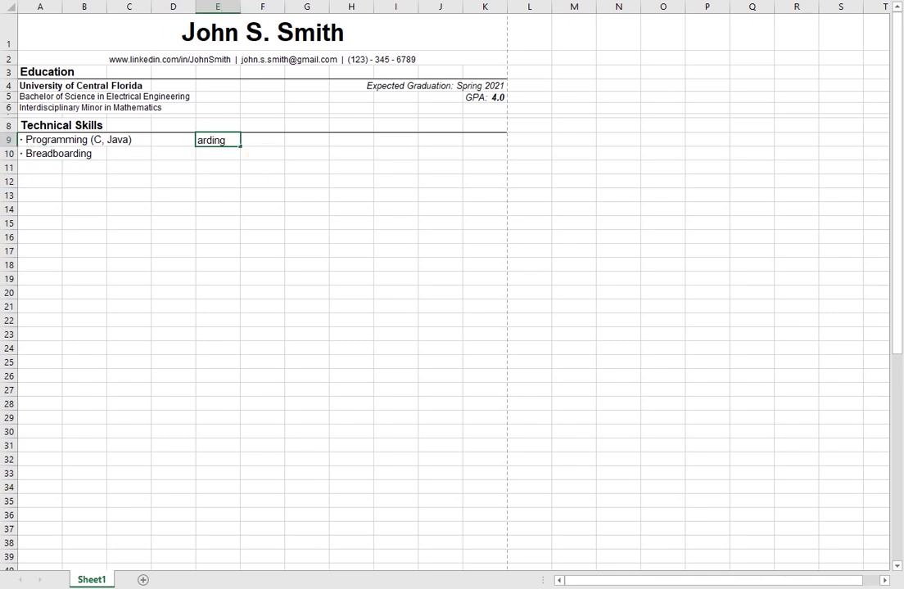
key(BackSpace)
key(BackSpace)
key(BackSpace)
key(BackSpace)
key(BackSpace)
key(BackSpace)
key(BackSpace)
key(BackSpace)
key(BackSpace)
key(BackSpace)
key(BackSpace)
key(BackSpace)
key(BackSpace)
text(Autodesk Eagle)
key(Return)
Step: Enter bulleted 'Oscilloscopes' in E10
key(Up)
key(ctrl+c)
click(217, 153)
key(ctrl+v)
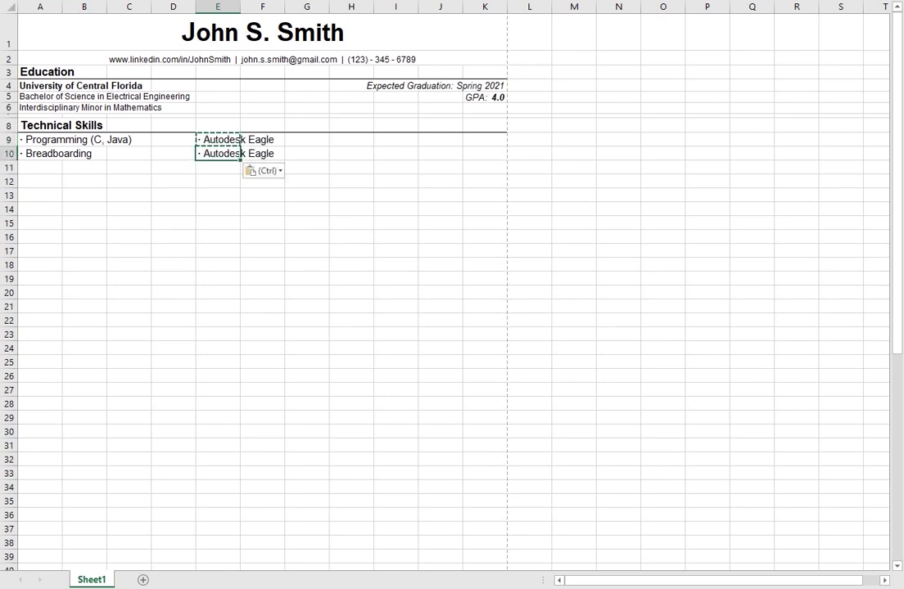
text(Eagle)
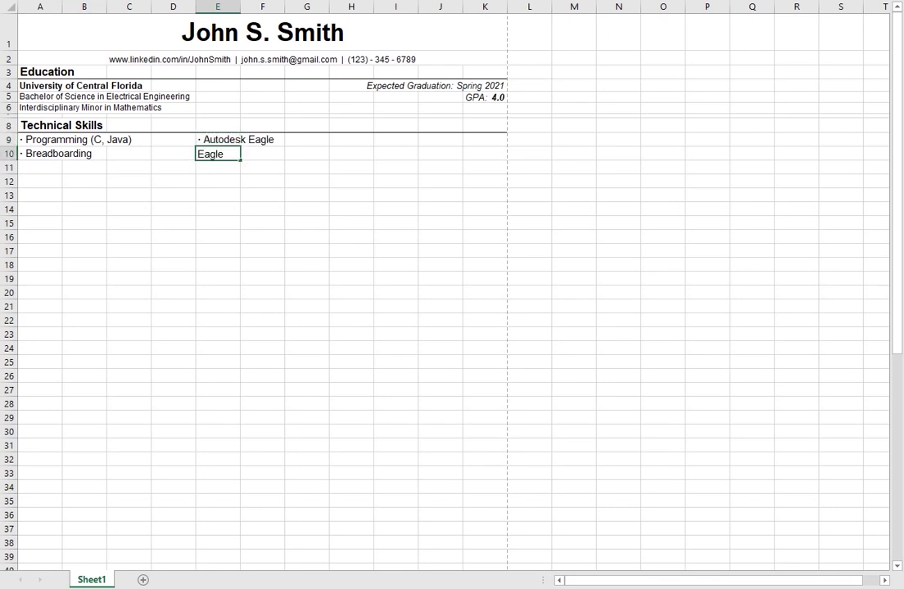
key(BackSpace)
key(BackSpace)
key(BackSpace)
key(BackSpace)
key(BackSpace)
text(Oscilloscopes)
key(Return)
Step: Copy the Autodesk Eagle entry into H9 and H10
key(Up)
key(Up)
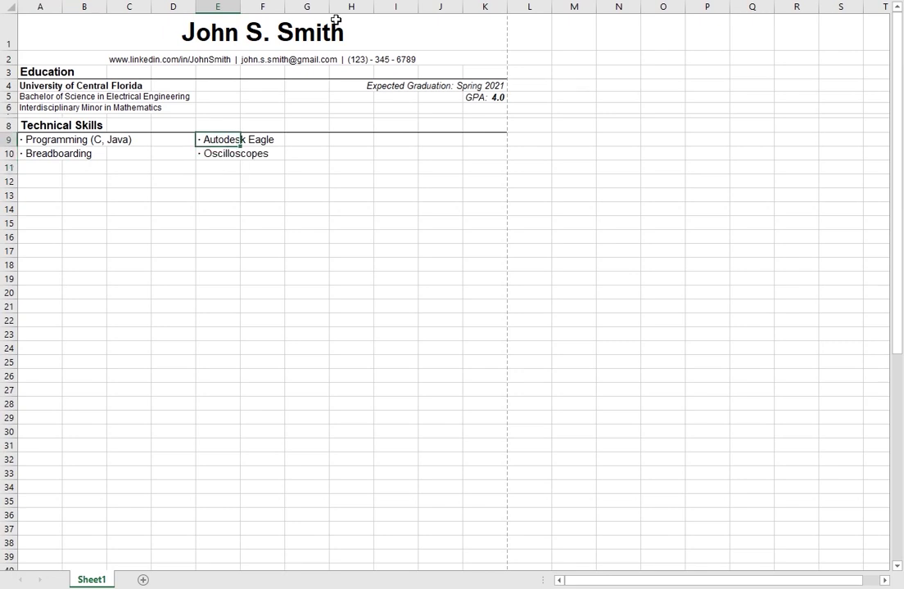
key(ctrl+c)
key(Right)
key(Right)
key(Right)
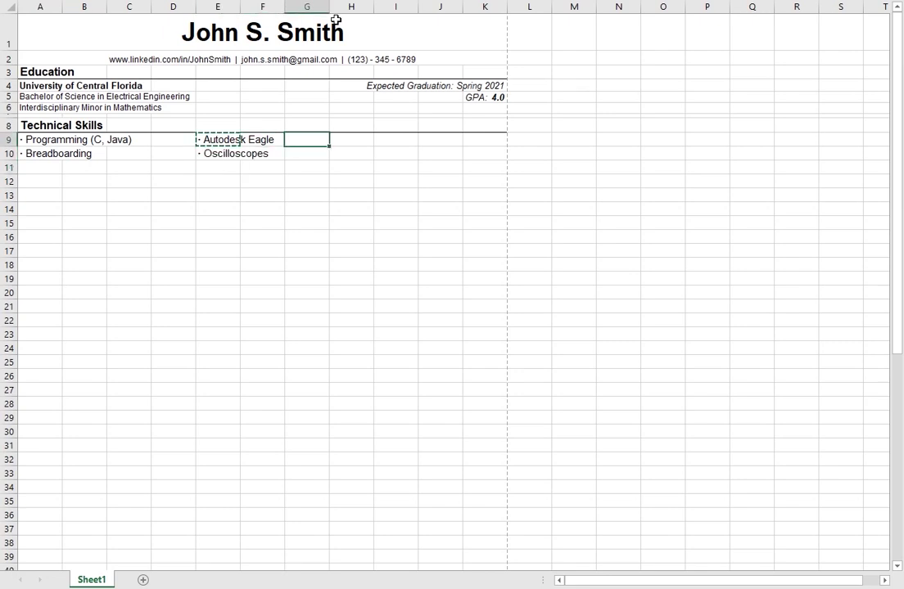
key(ctrl+v)
key(Down)
key(ctrl+v)
Step: Step through the skill entries in rows 9 and 10 to check them
key(Left)
key(Left)
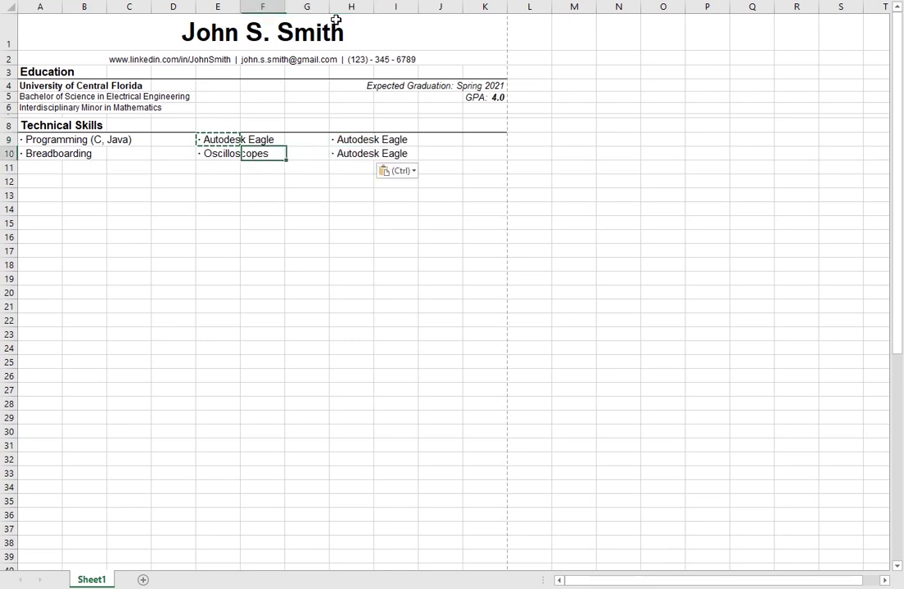
key(Left)
key(Left)
key(Up)
key(Down)
key(Right)
key(Right)
key(Right)
key(Right)
key(Right)
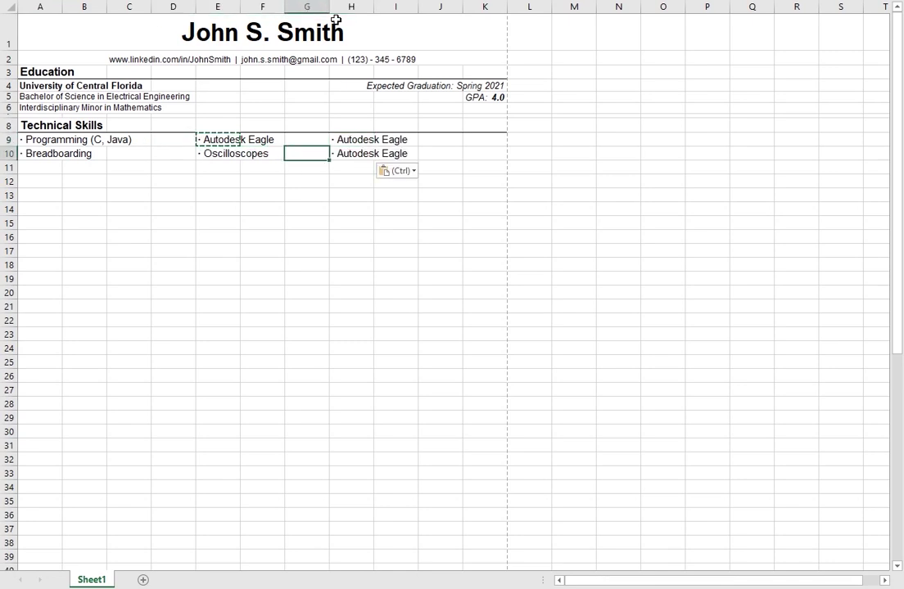
key(Left)
key(Left)
key(Left)
key(Left)
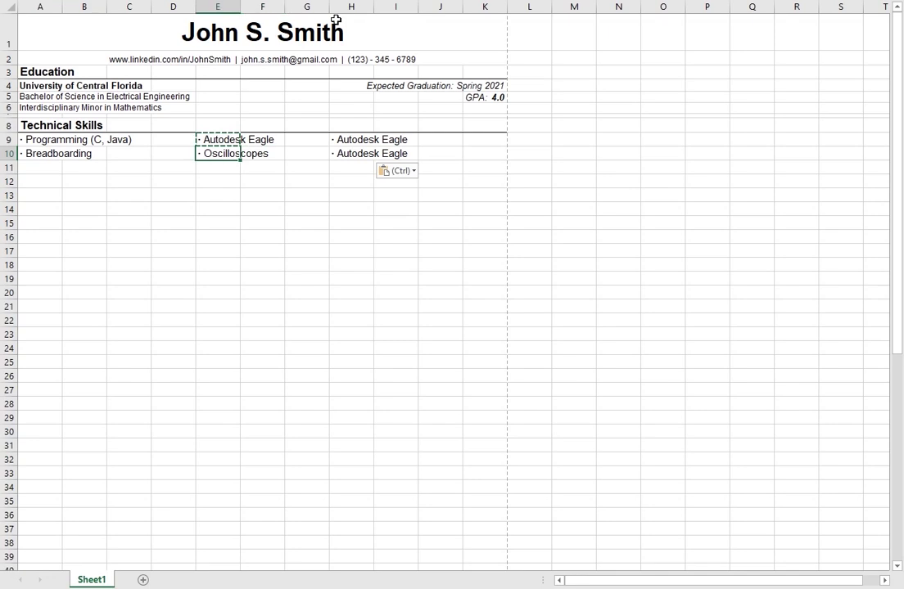
key(Left)
key(Up)
key(Left)
key(Left)
key(Left)
key(Down)
key(Right)
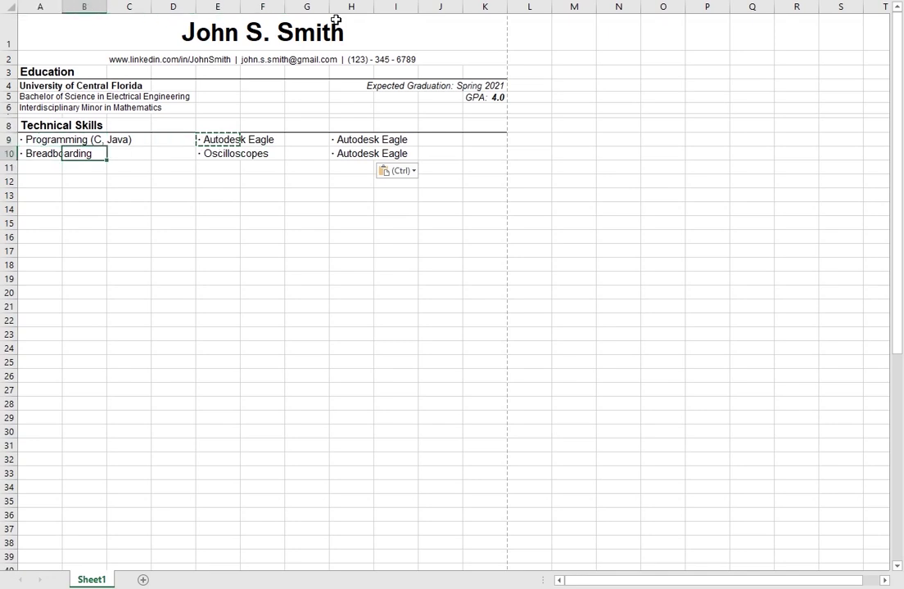
key(Right)
key(Right)
key(Right)
key(Right)
key(Right)
key(Right)
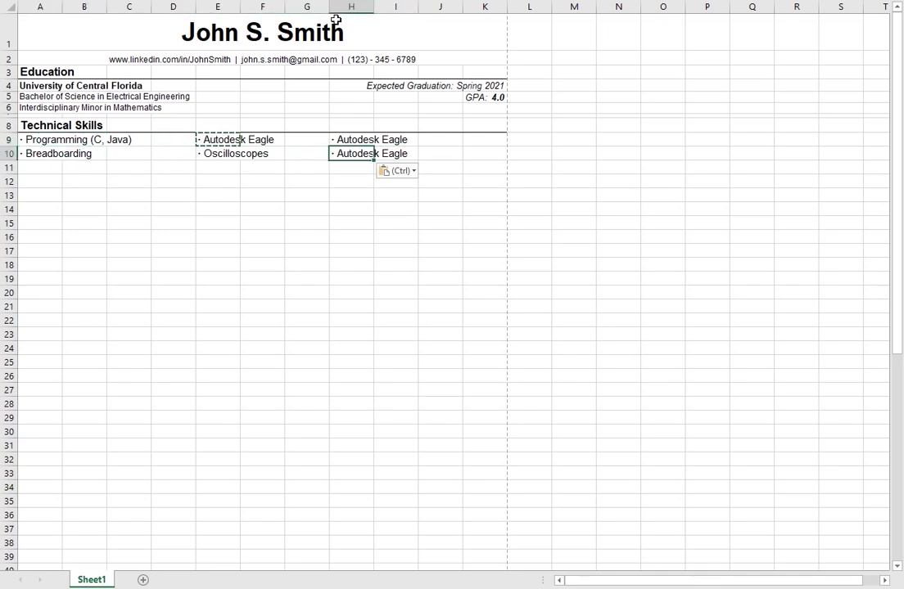
key(Up)
key(Left)
key(Left)
key(Down)
key(Left)
key(Left)
key(Left)
key(Right)
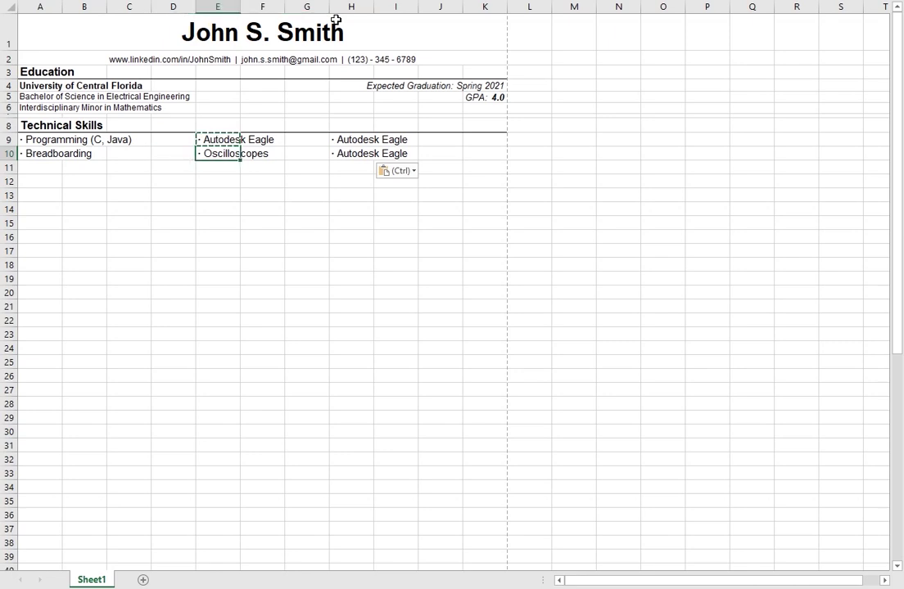
Step: Cancel the pending copy and click around the cells near the skills list
click(312, 210)
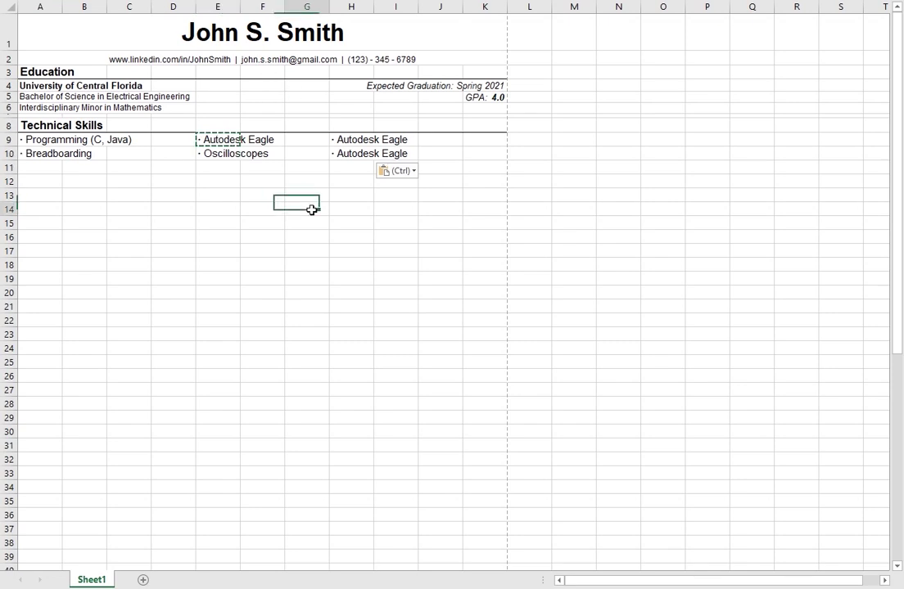
click(335, 156)
click(49, 140)
click(167, 198)
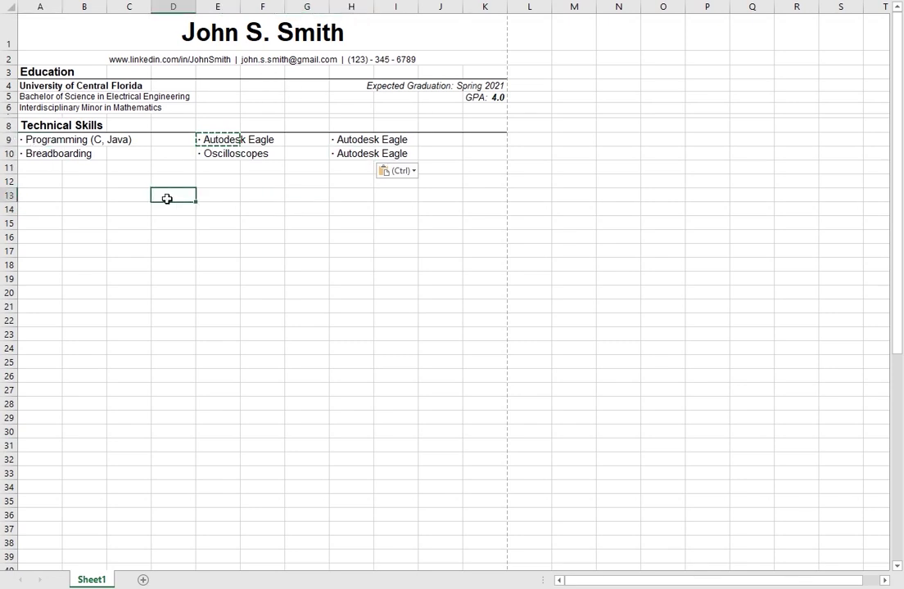
key(Escape)
click(51, 152)
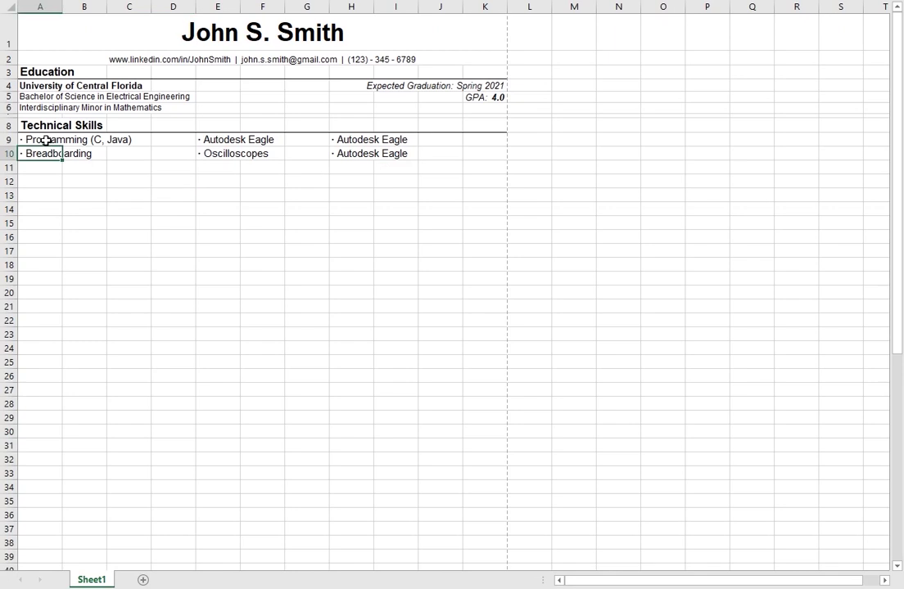
click(218, 156)
click(328, 176)
click(128, 168)
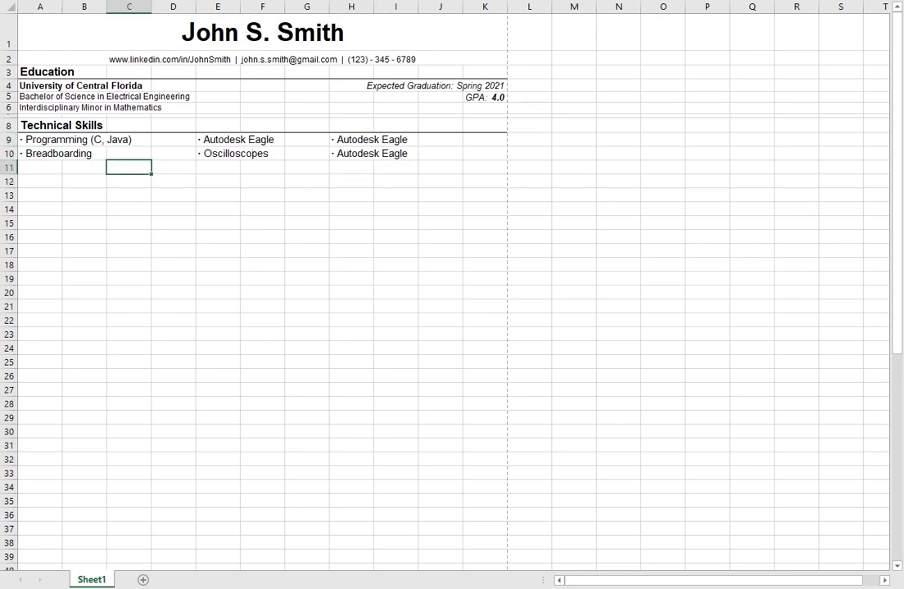
Step: Set row 9's height to 12.75
right_click(8, 139)
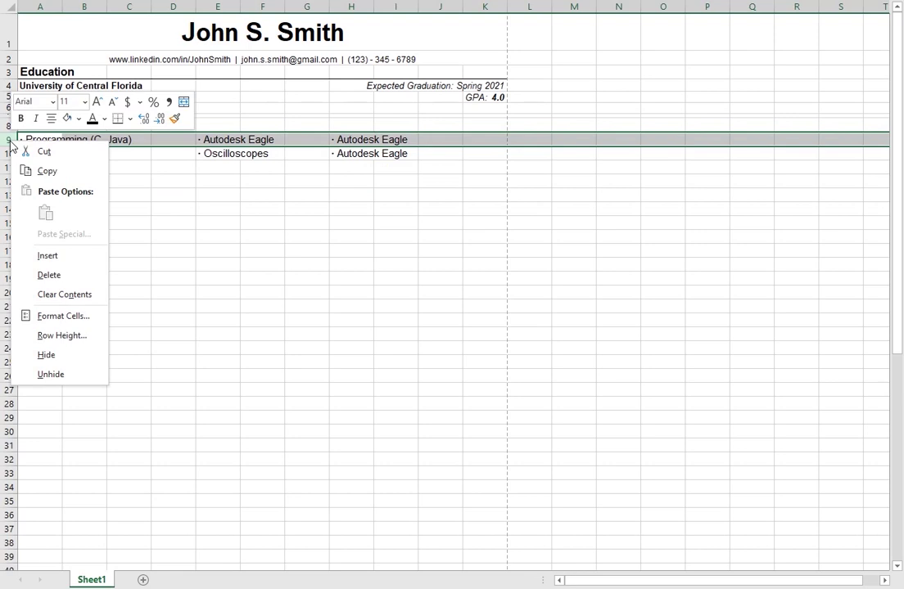
click(68, 343)
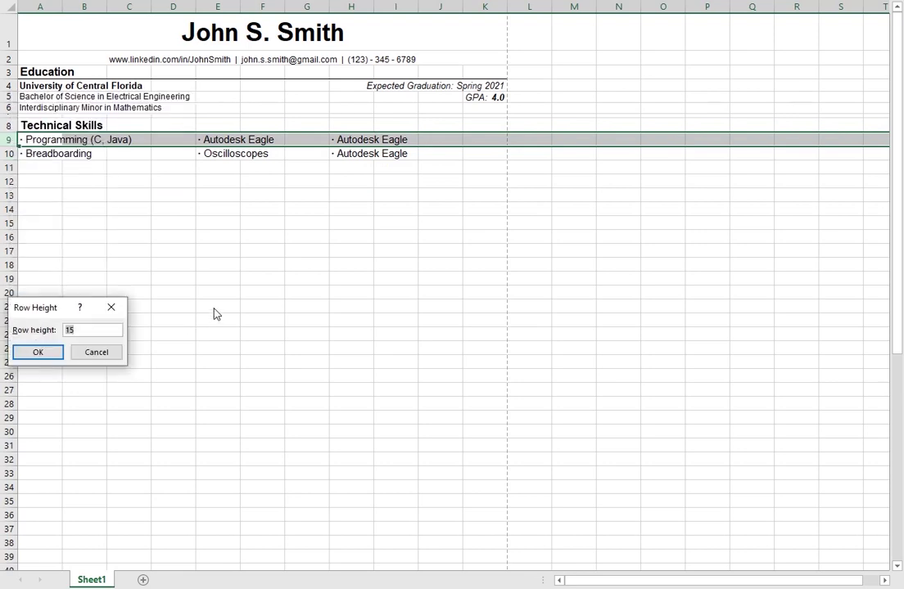
text(12.75)
key(Return)
Step: Give row 10 the same 12.75 row height
right_click(12, 153)
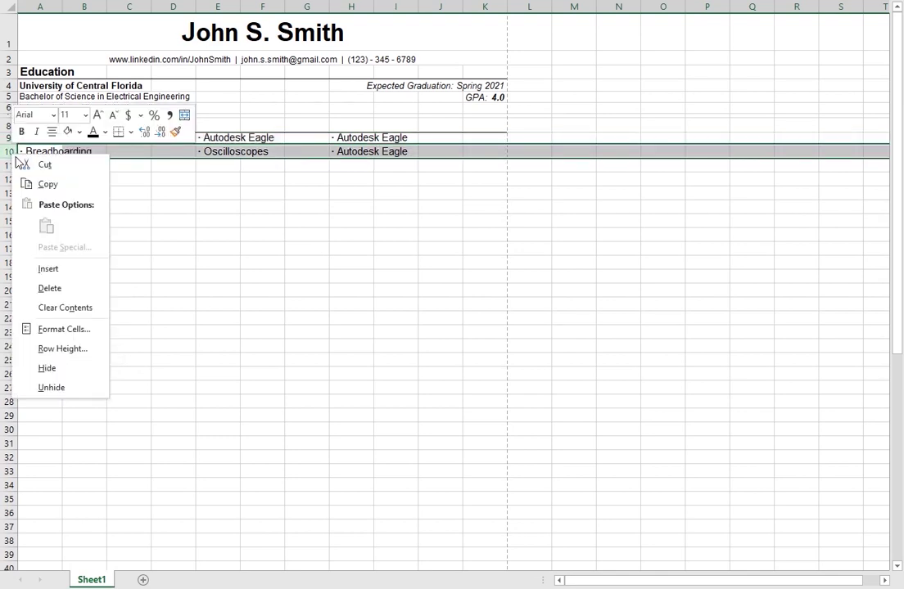
click(63, 349)
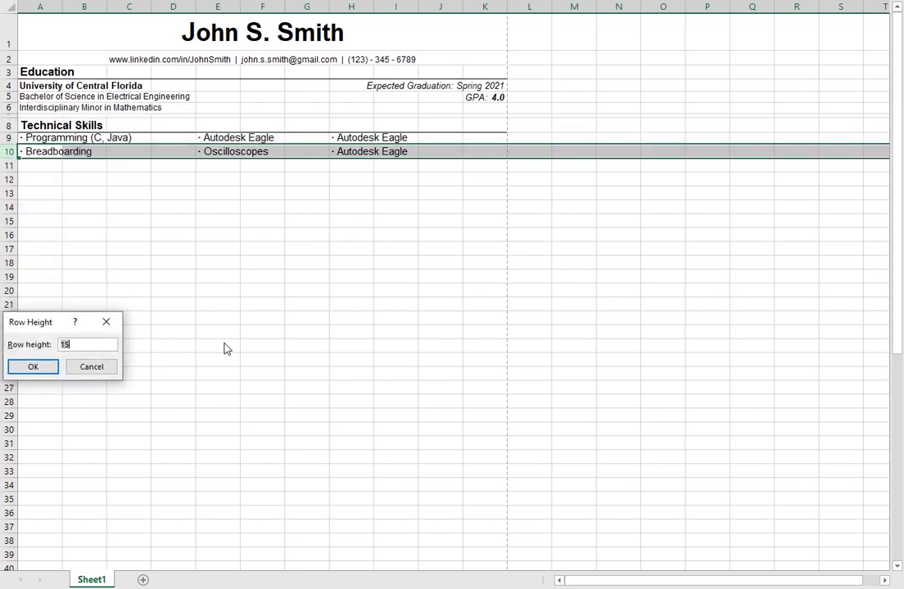
text(12.75)
key(Return)
click(307, 191)
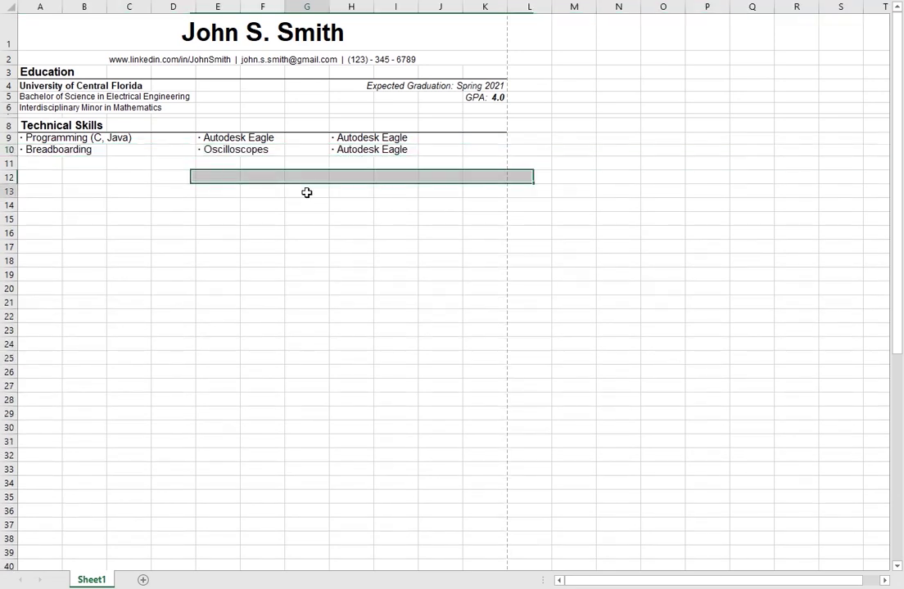
click(79, 138)
click(61, 138)
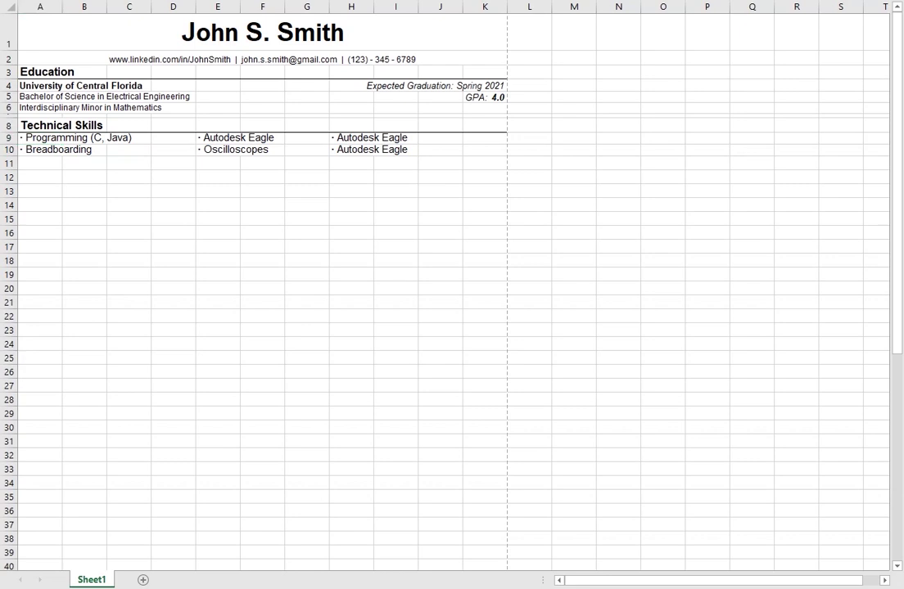
Step: Decrease the font size of the skills entries in A9:H10
click(41, 136)
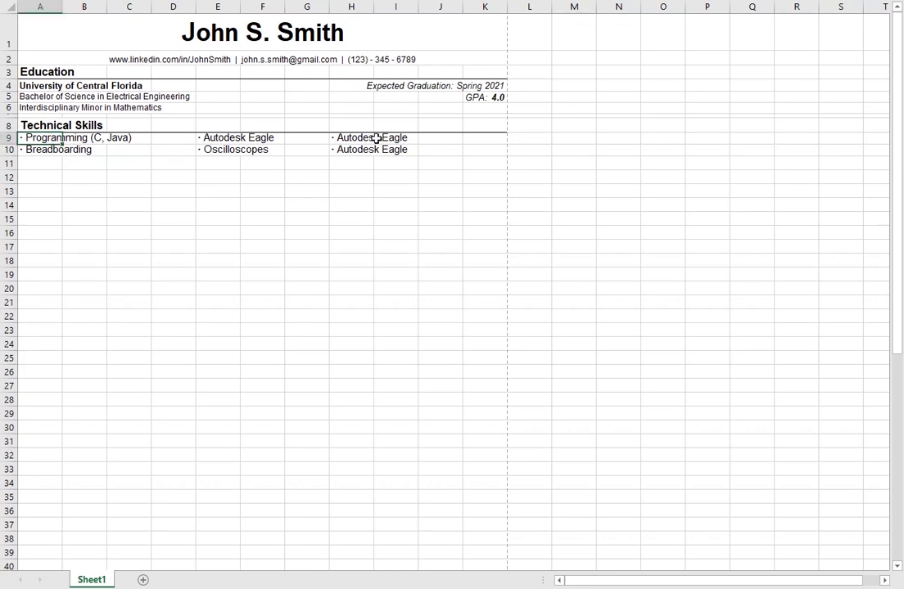
drag(376, 137, 373, 148)
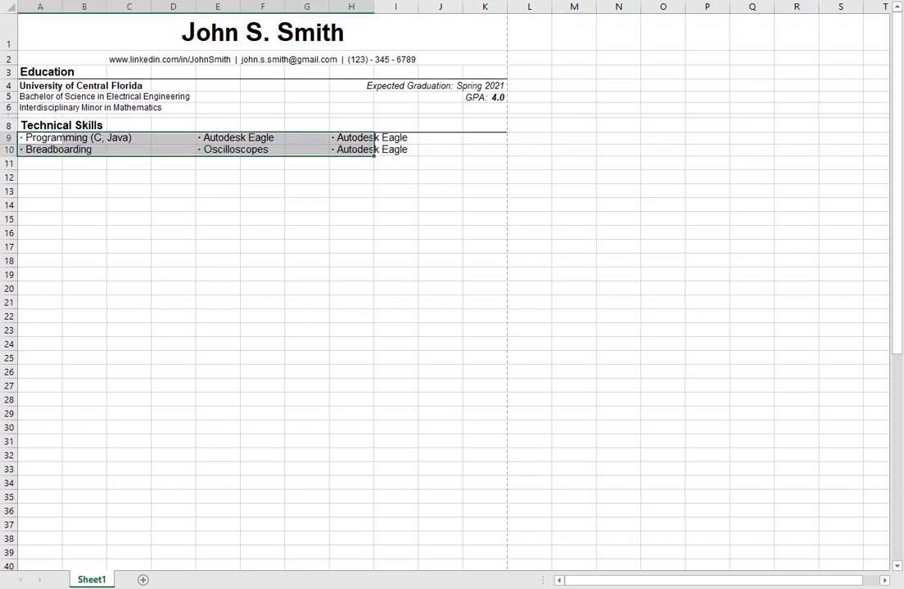
click(365, 178)
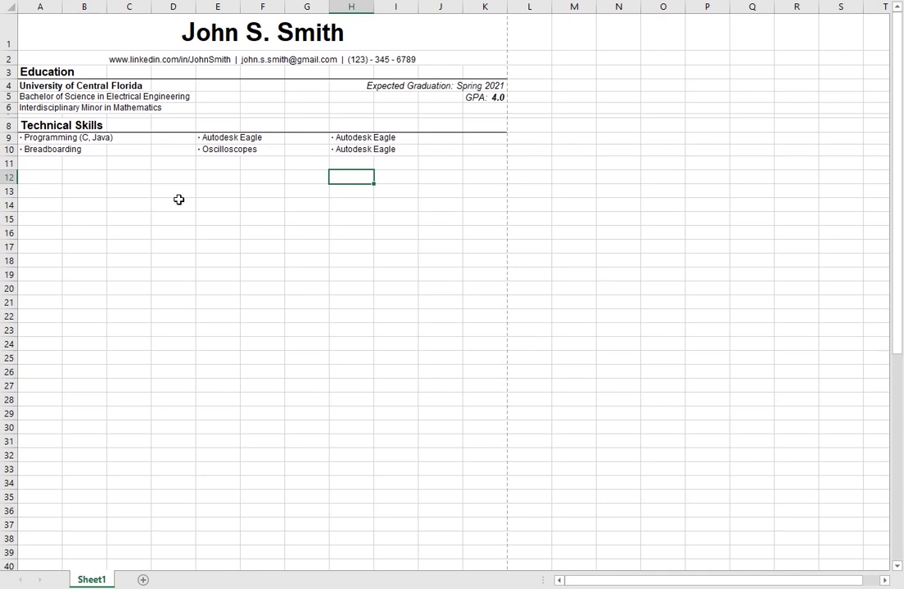
click(82, 175)
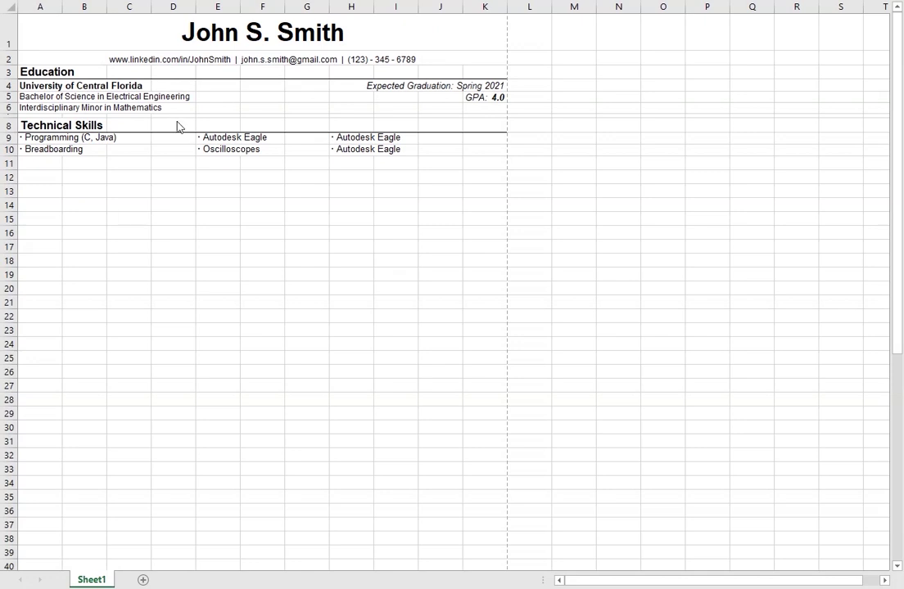
Step: Make row 11 a thin spacer with a row height of 5
click(12, 164)
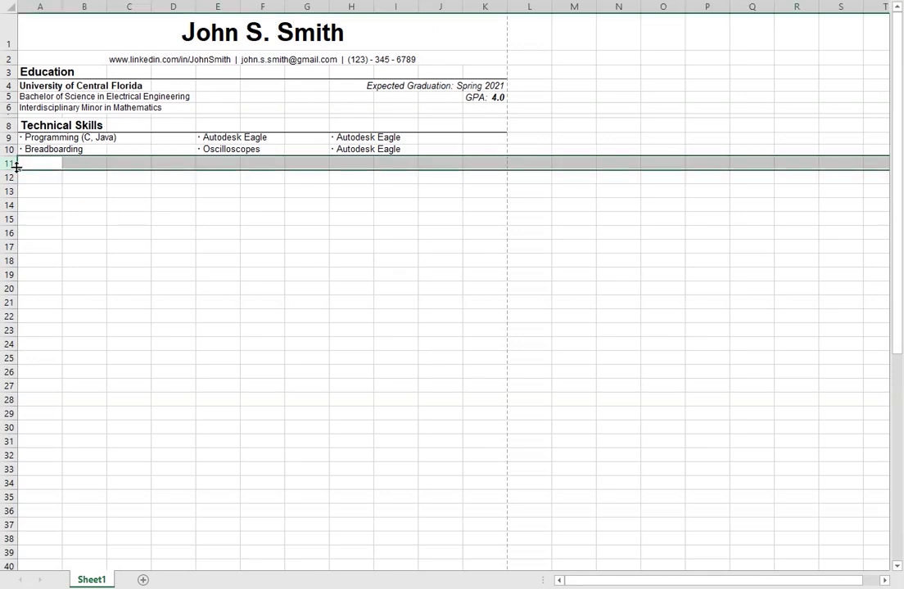
right_click(12, 163)
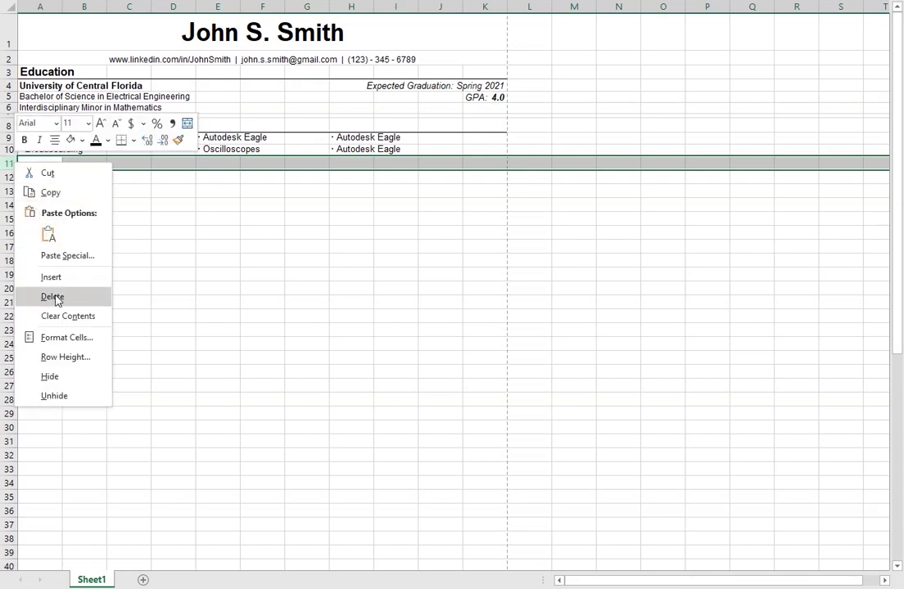
click(69, 363)
text(5)
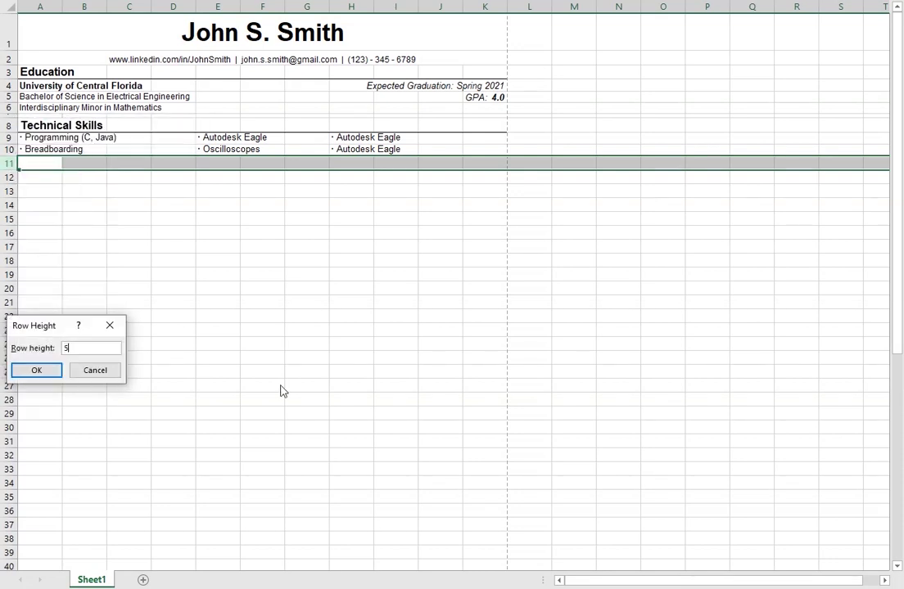
key(Return)
Step: Enter a bold 'Work Experience' heading in A12, underlined across A12:K12
click(59, 166)
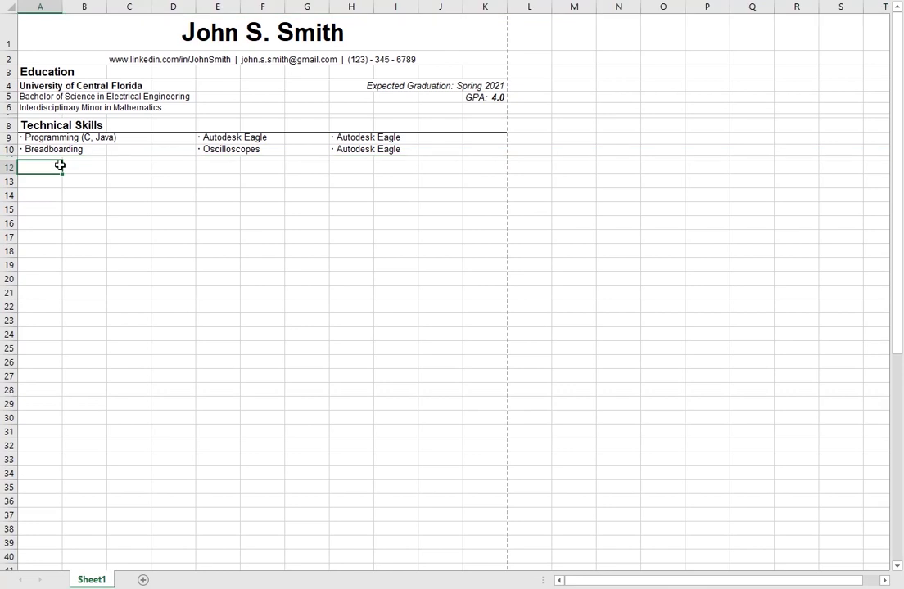
text(Work Experience)
click(125, 226)
click(50, 168)
key(ctrl+b)
shift+click(472, 166)
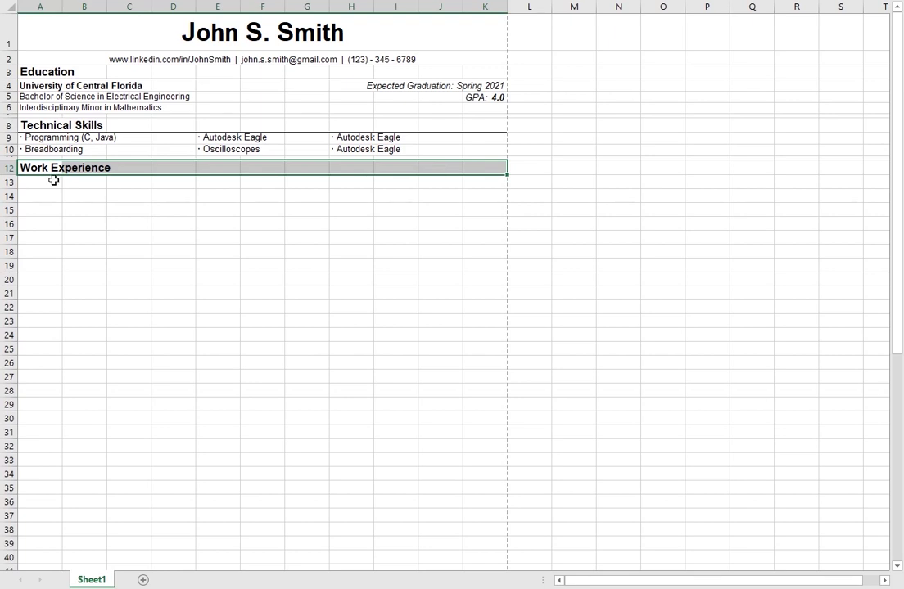
click(52, 180)
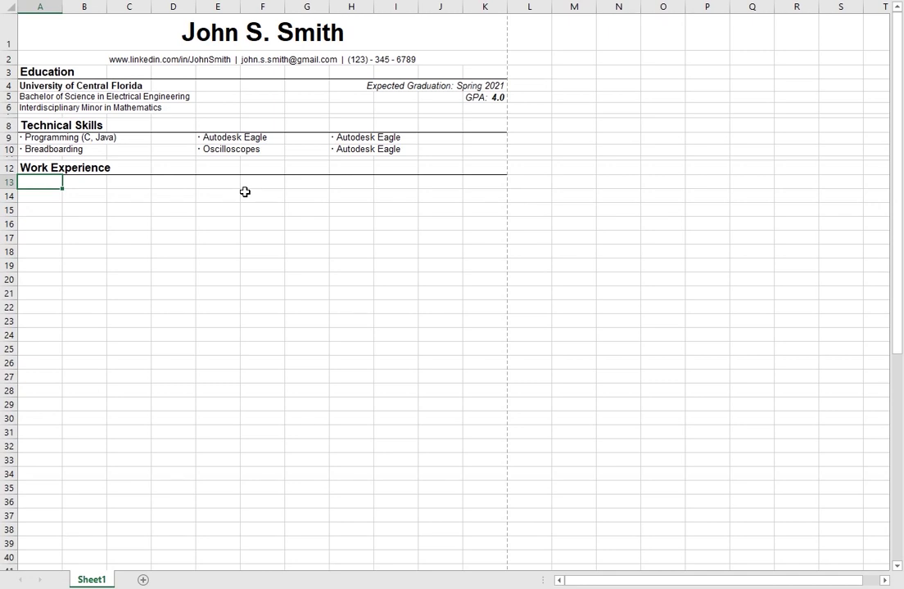
Step: In A13, enter the company name Universal Orlando followed by the italic title Store Associate
text(U)
text(n)
text(iversal )
text(Stu)
key(BackSpace)
key(BackSpace)
key(BackSpace)
text(Orald)
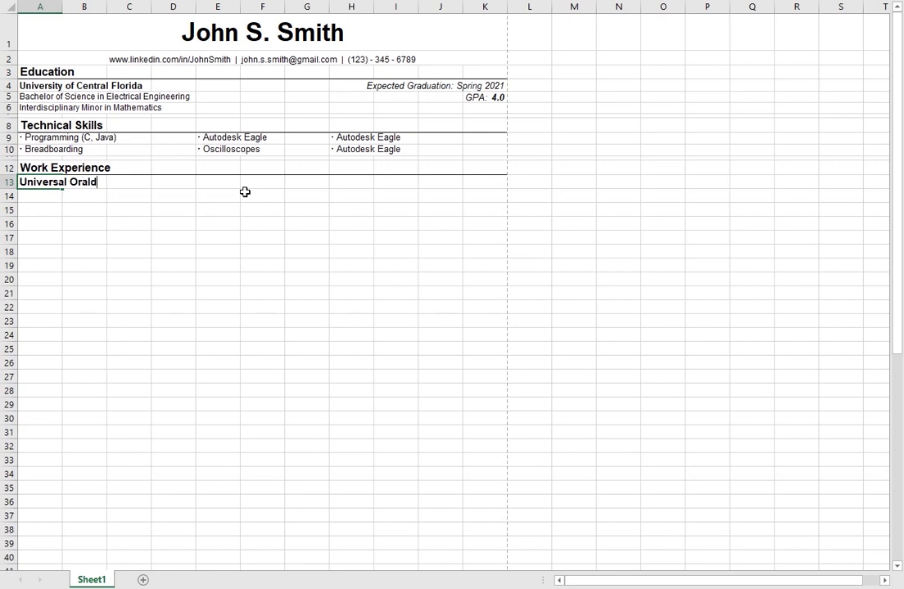
key(BackSpace)
key(BackSpace)
text(lando -)
key(ctrl+i)
text(Store Associate)
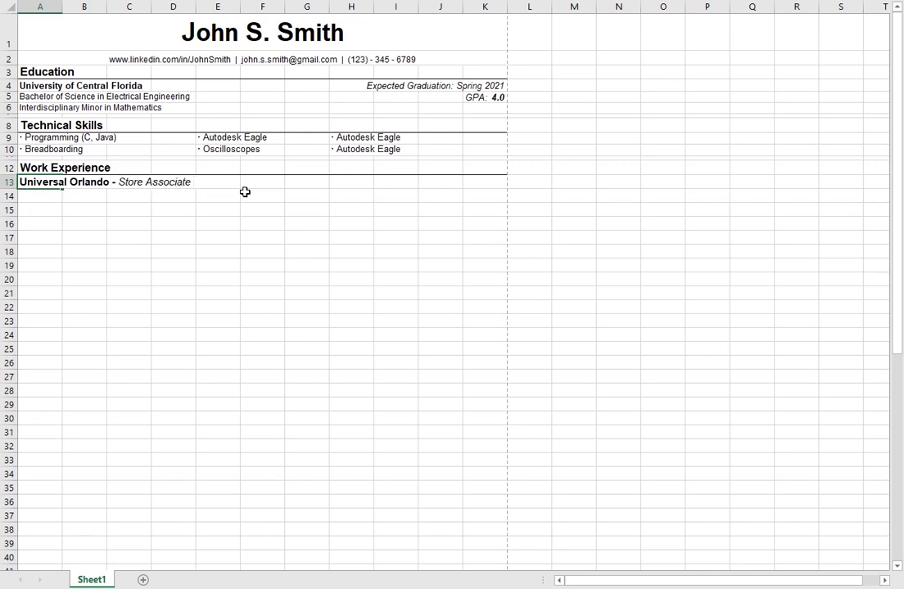
Step: Enter Jan 2020 - Present in K13, italic and right-aligned
click(499, 186)
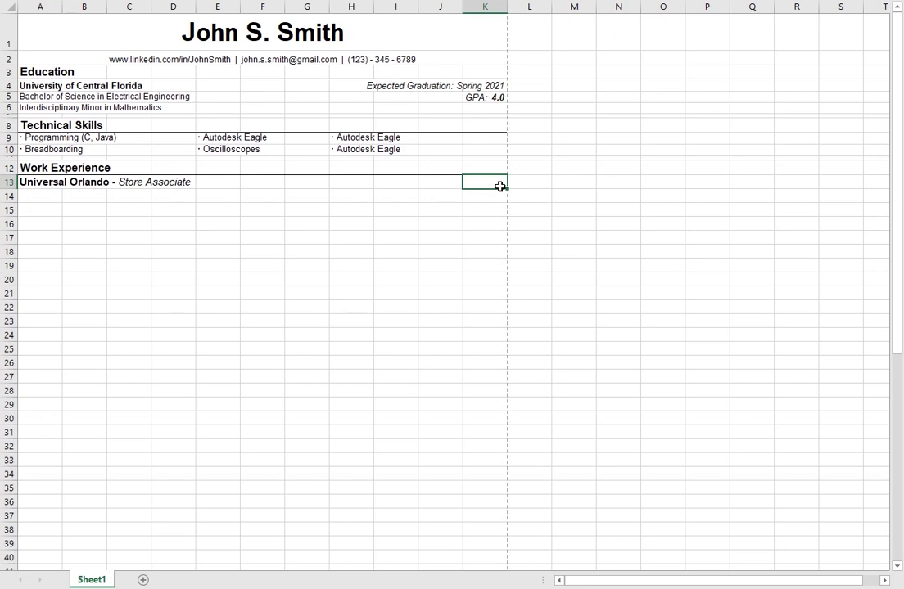
text(Jan 2020 - Present)
key(ctrl+i)
key(alt+h)
key(a)
key(r)
click(171, 248)
click(56, 196)
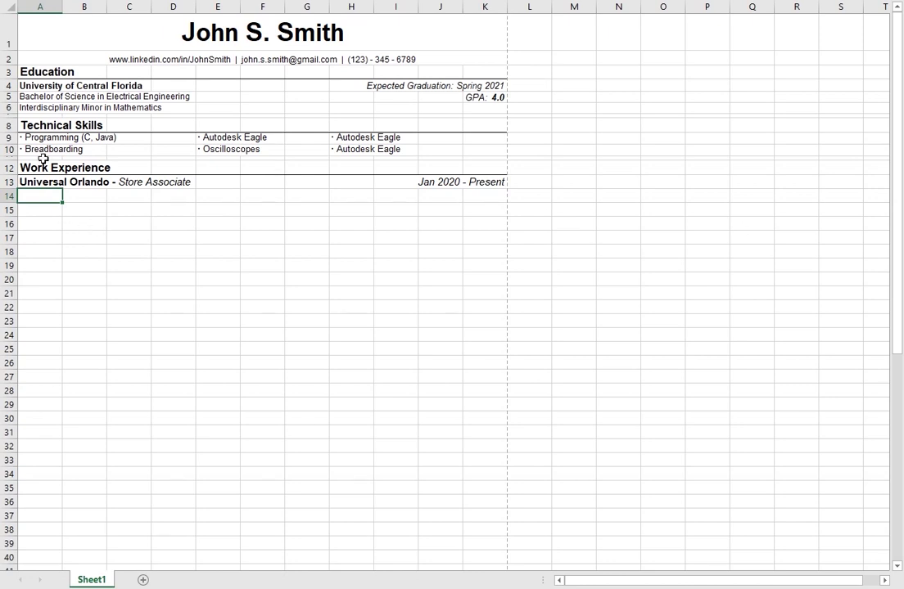
Step: Paste a bullet into A14 for the first Universal Orlando duty
click(58, 108)
click(36, 208)
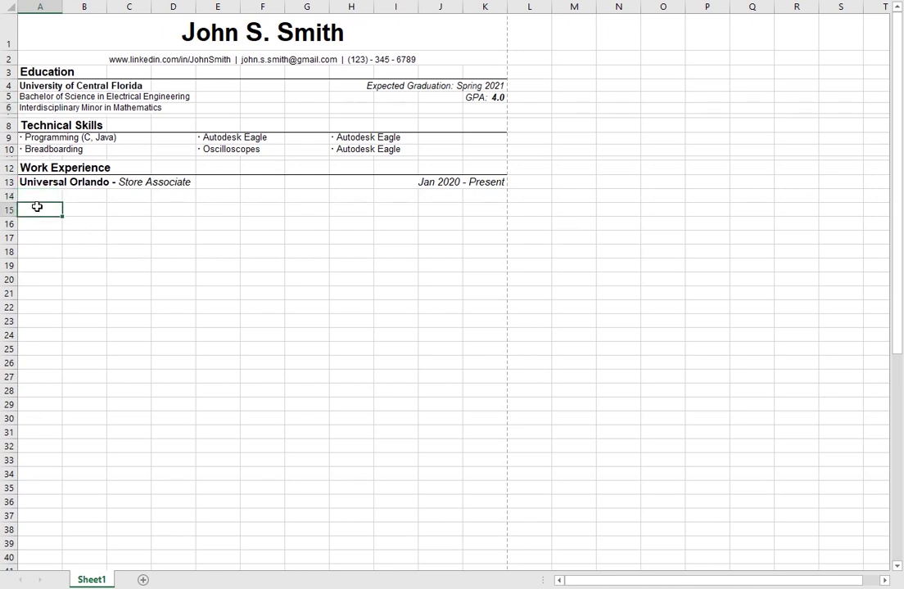
click(43, 195)
click(28, 149)
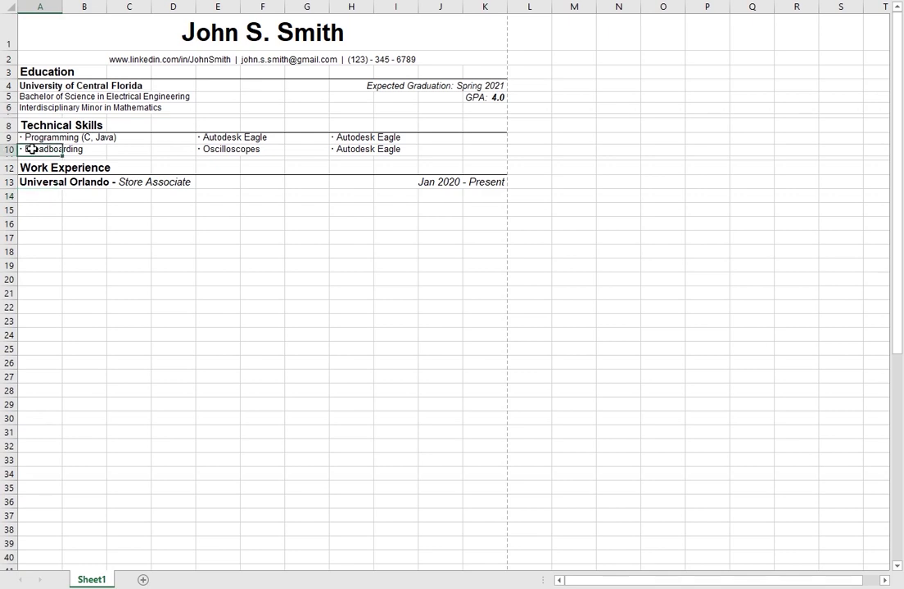
text(ding)
key(Escape)
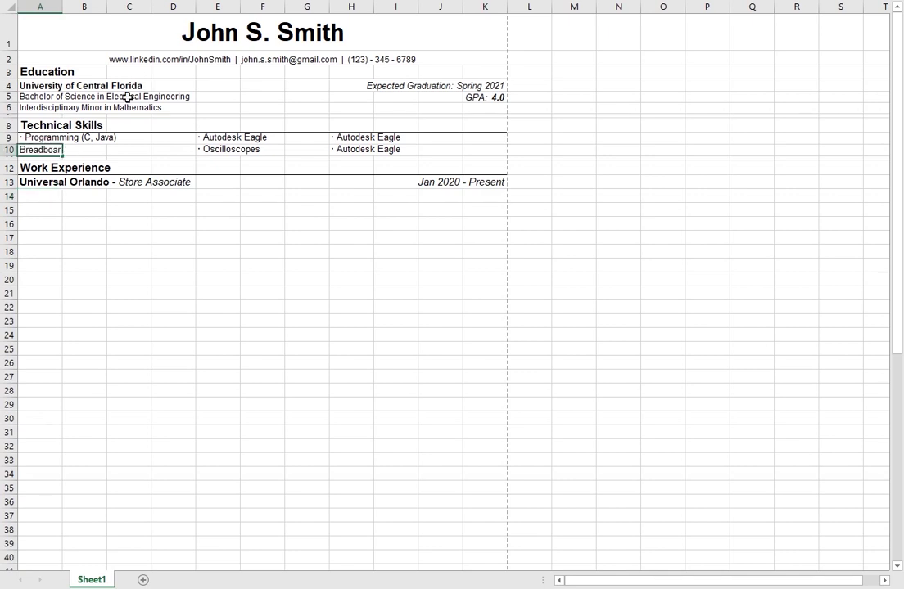
click(38, 196)
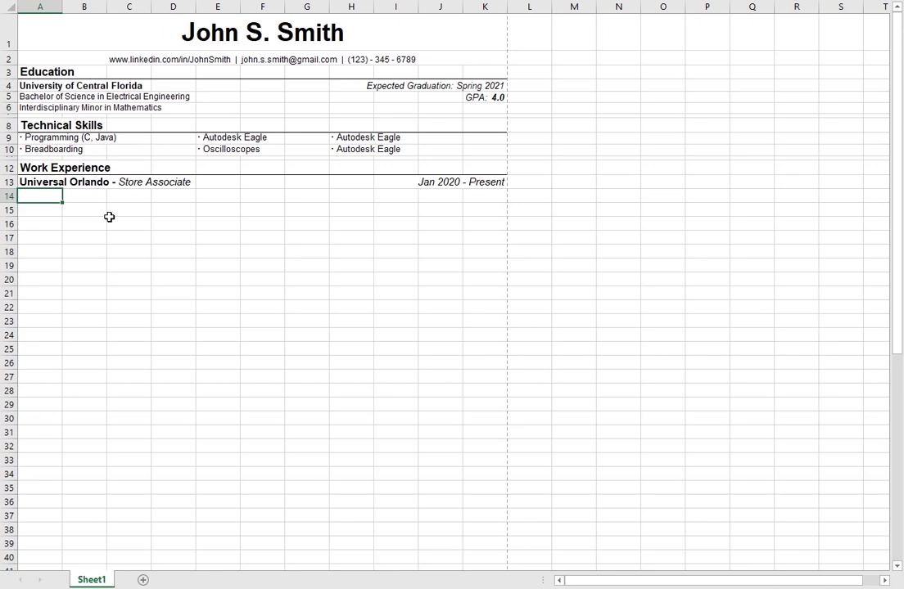
key(ctrl+v)
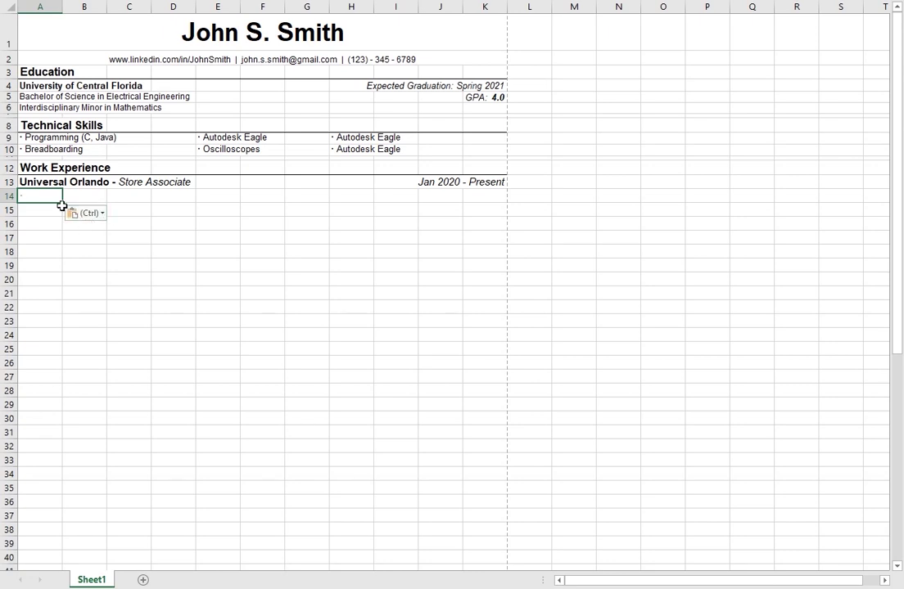
click(35, 196)
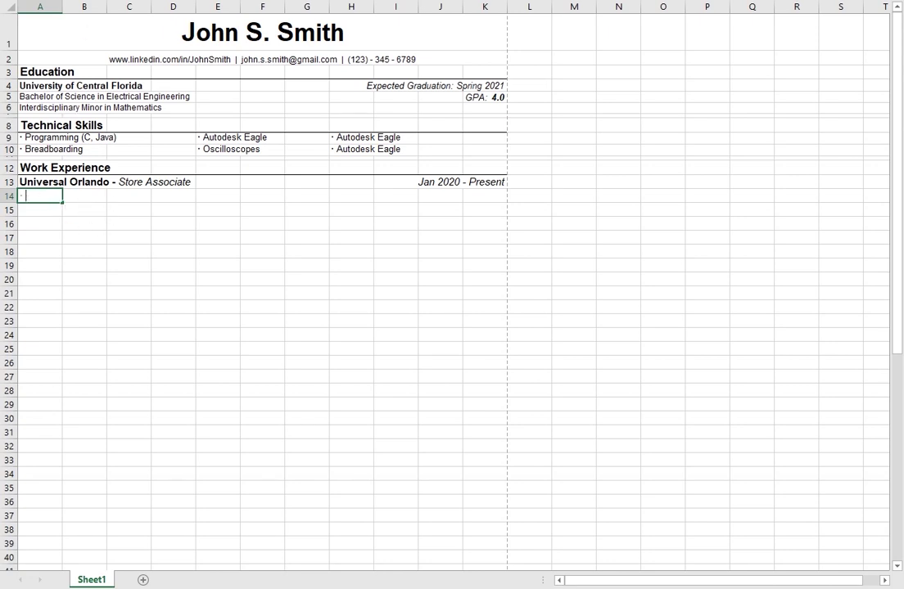
Step: Complete A14 as '· Collaborate with a team of 4 in the design and supervision of a theme park store'
double_click(38, 197)
text(Collaborate)
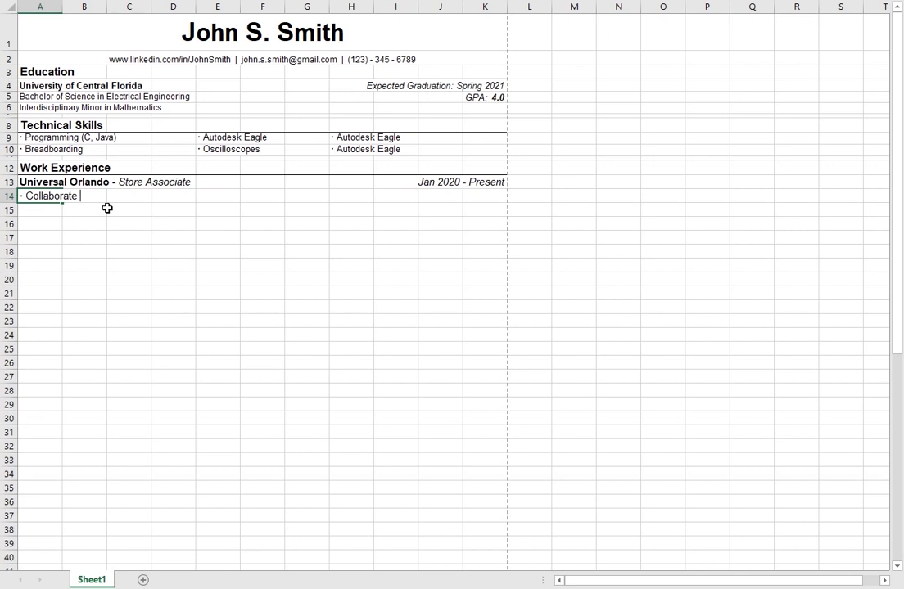
text(with a team of 4 in the )
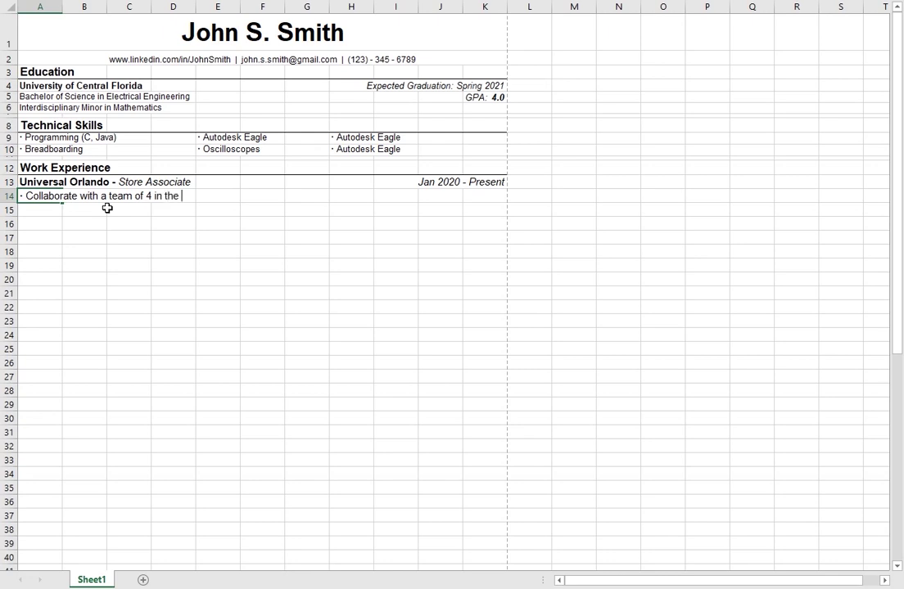
text(design and supervision )
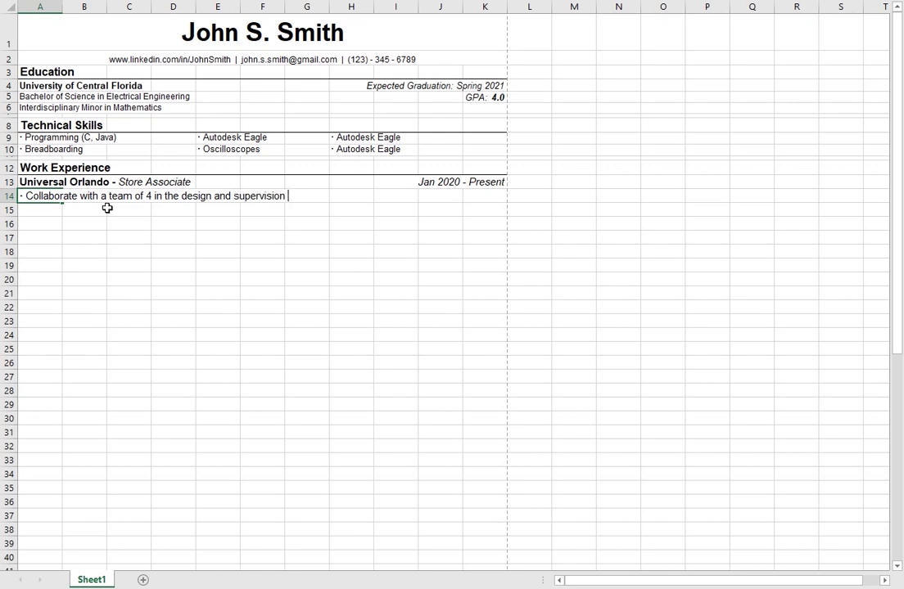
text(of a theme park s)
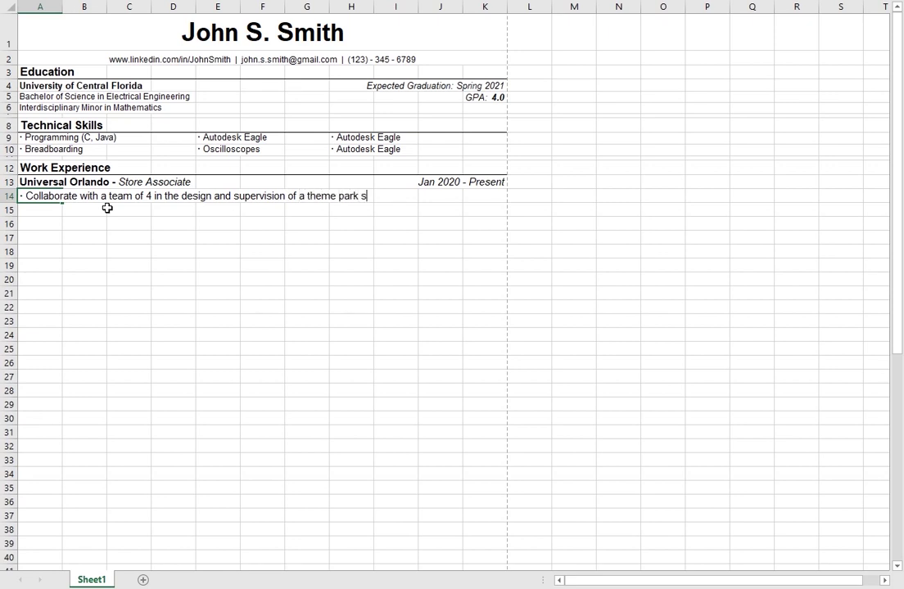
text(tore)
key(Return)
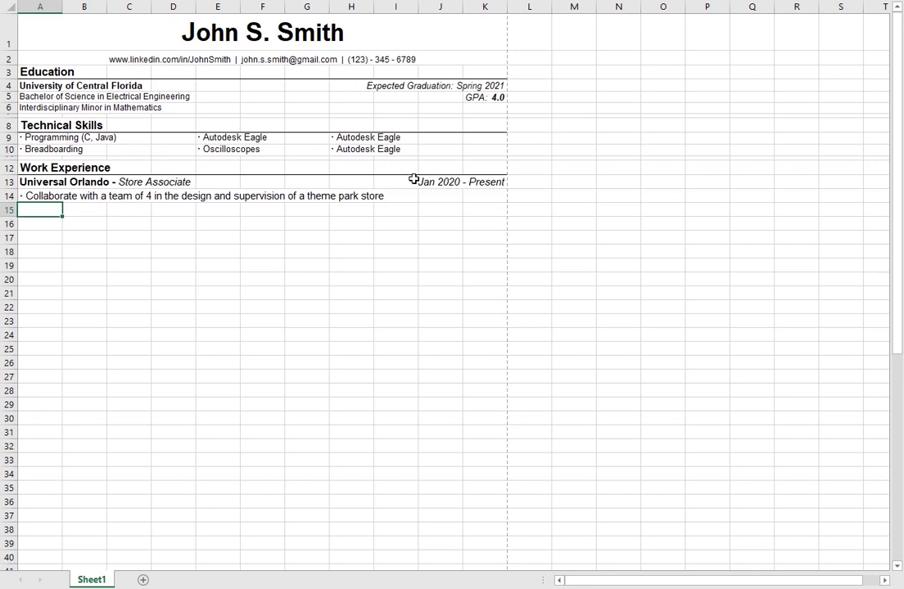
Step: Check how far the row 14 duty text extends across neighbouring cells
click(56, 195)
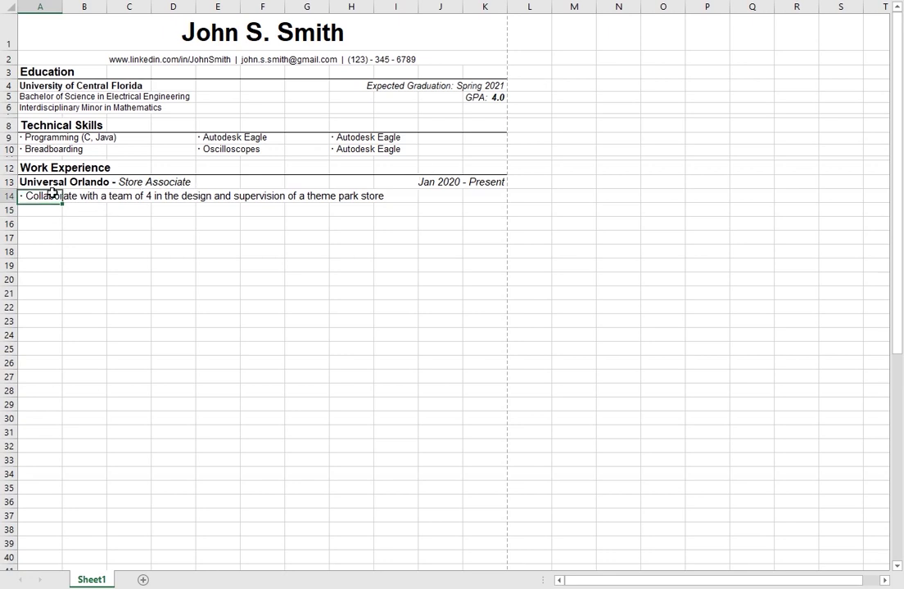
click(96, 196)
click(45, 198)
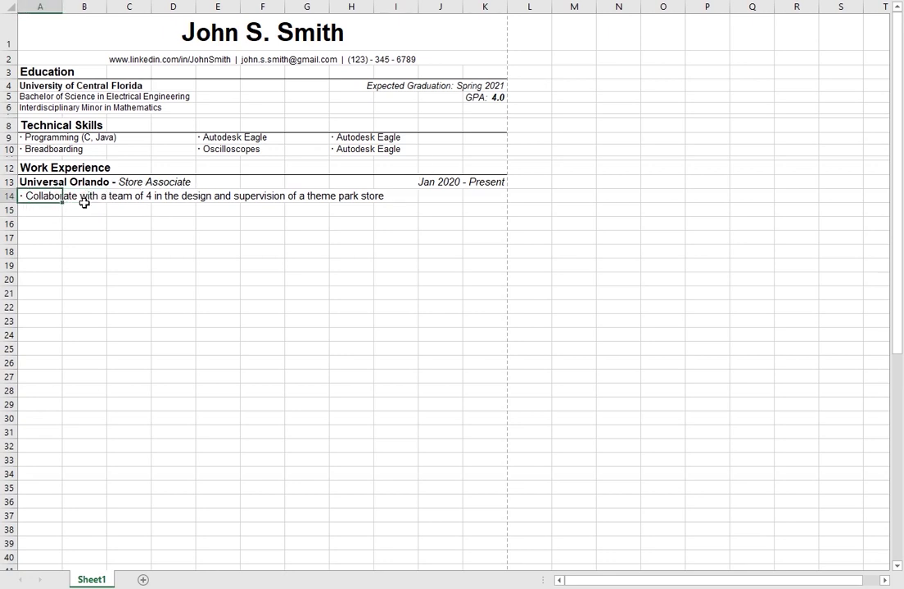
click(137, 197)
click(156, 198)
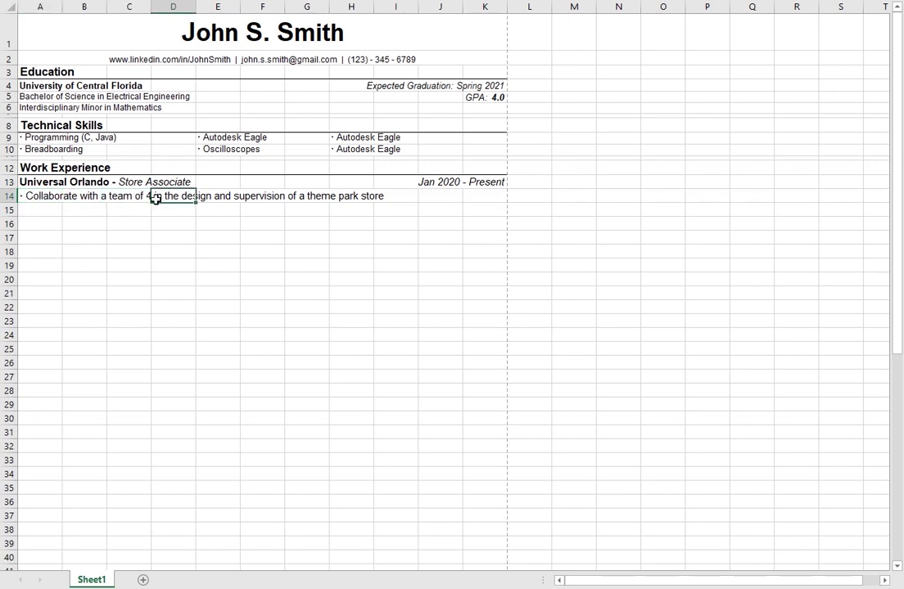
key(Left)
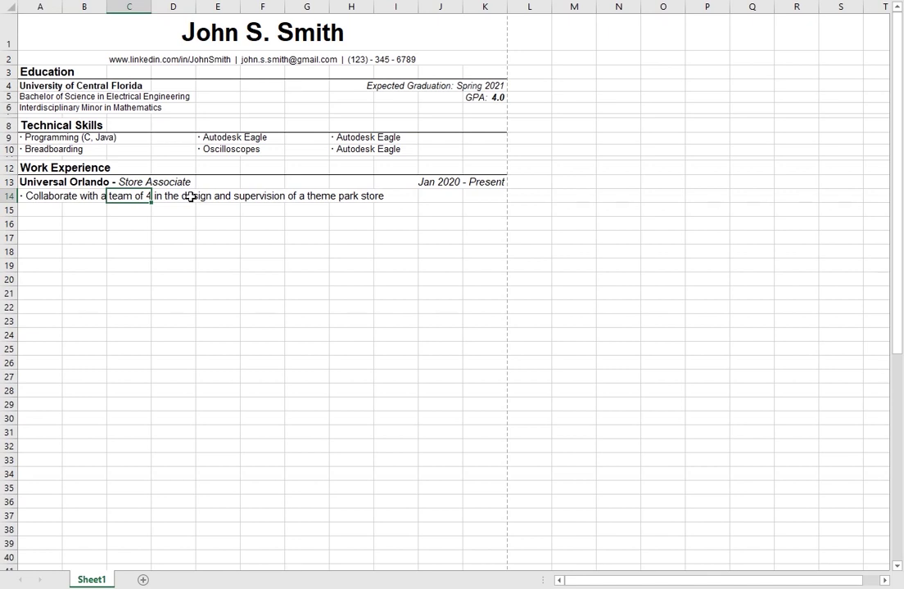
key(Right)
key(Right)
key(Right)
key(Down)
key(Down)
click(58, 214)
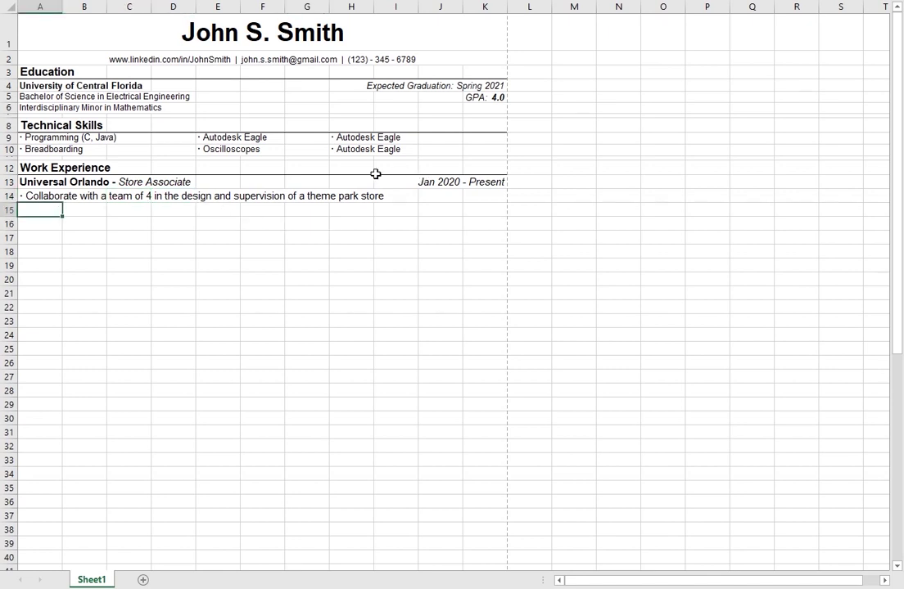
click(397, 199)
click(343, 197)
click(378, 206)
click(360, 197)
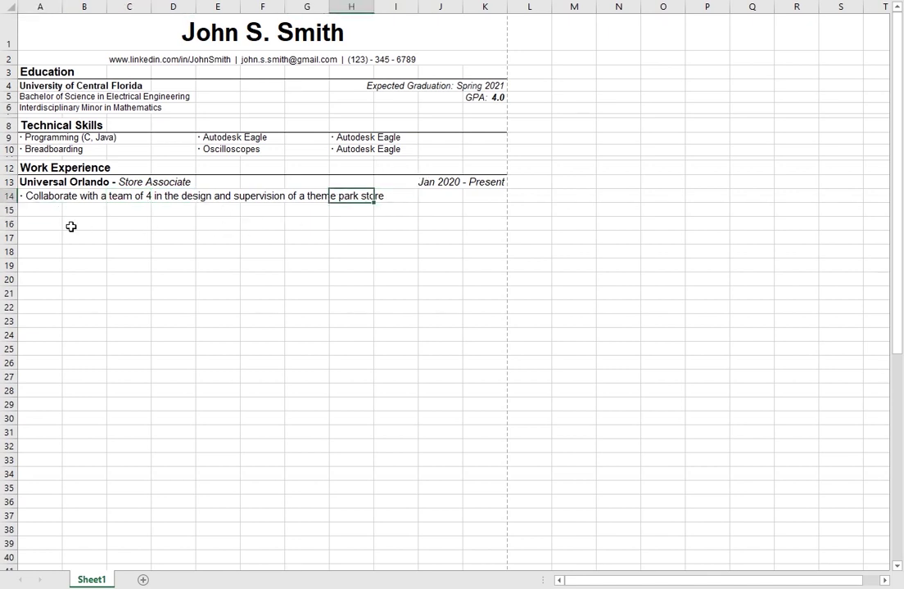
click(59, 209)
click(49, 195)
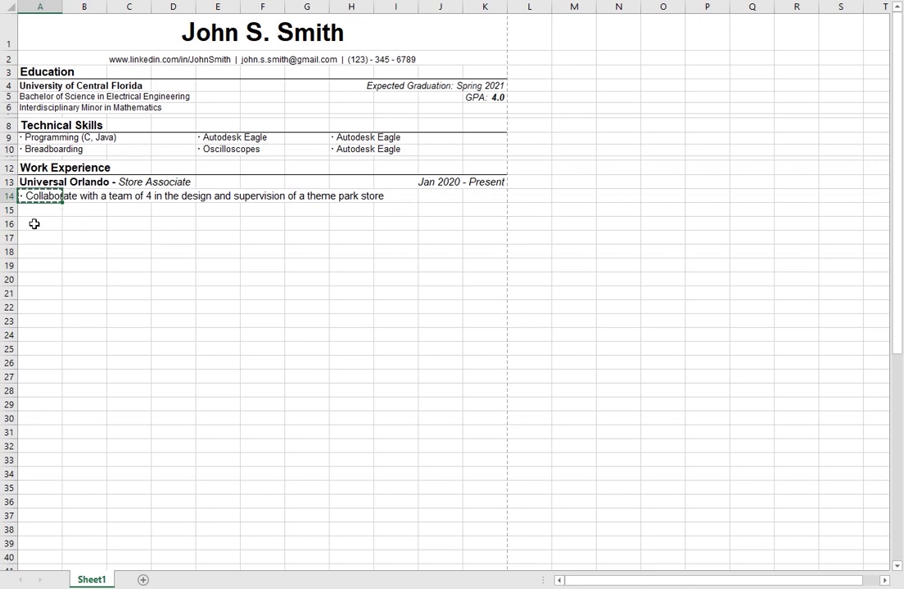
Step: Duplicate the row 14 bullet into A15 and rewrite it as '· Assist over 10,000 guests from over 100 different countries'
key(ctrl+c)
click(32, 208)
key(ctrl+v)
text(store)
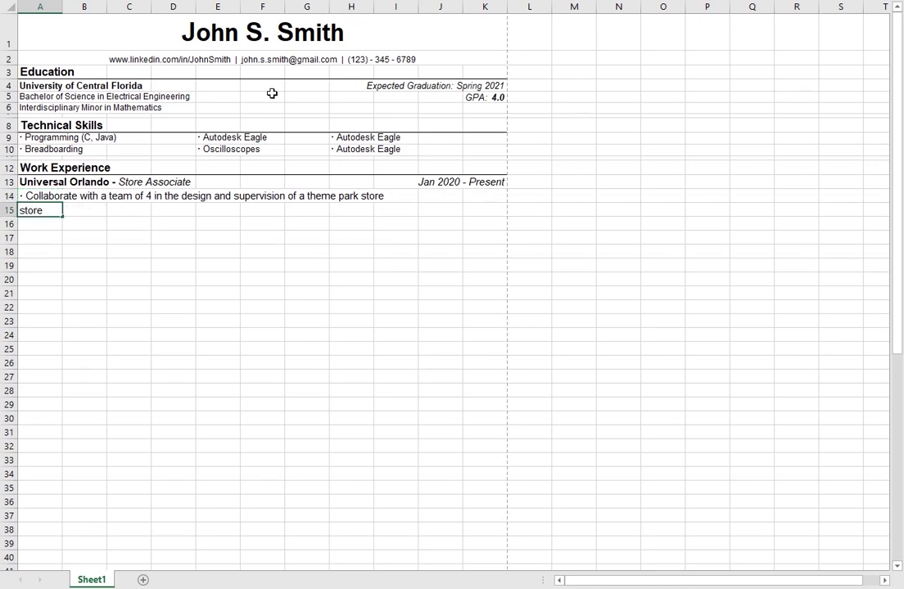
key(BackSpace)
key(BackSpace)
key(BackSpace)
key(BackSpace)
key(BackSpace)
text(· Assist)
key(BackSpace)
key(BackSpace)
key(BackSpace)
key(BackSpace)
key(BackSpace)
key(BackSpace)
key(BackSpace)
key(BackSpace)
text(over 10,000)
key(Home)
key(Delete)
key(Delete)
key(Delete)
key(Delete)
key(Delete)
text(guests from over 100 different countries)
key(Return)
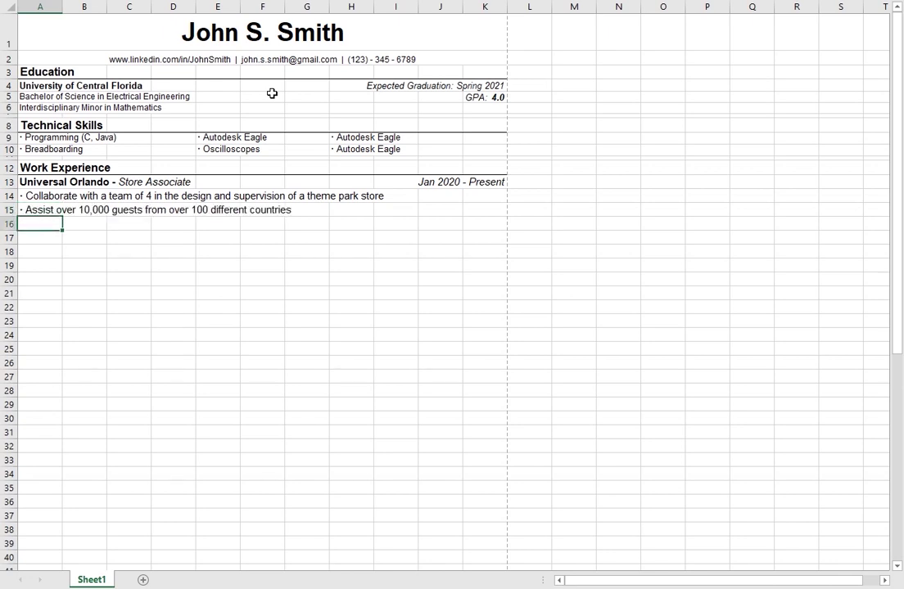
Step: Check how the row 15 duty text spans the cells to its right
click(57, 208)
click(138, 209)
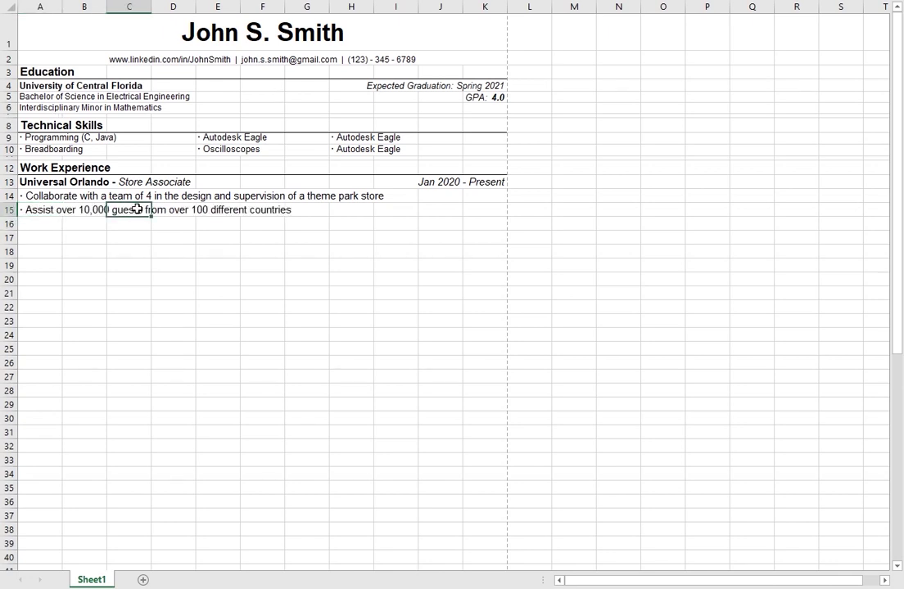
click(85, 238)
click(206, 226)
click(272, 224)
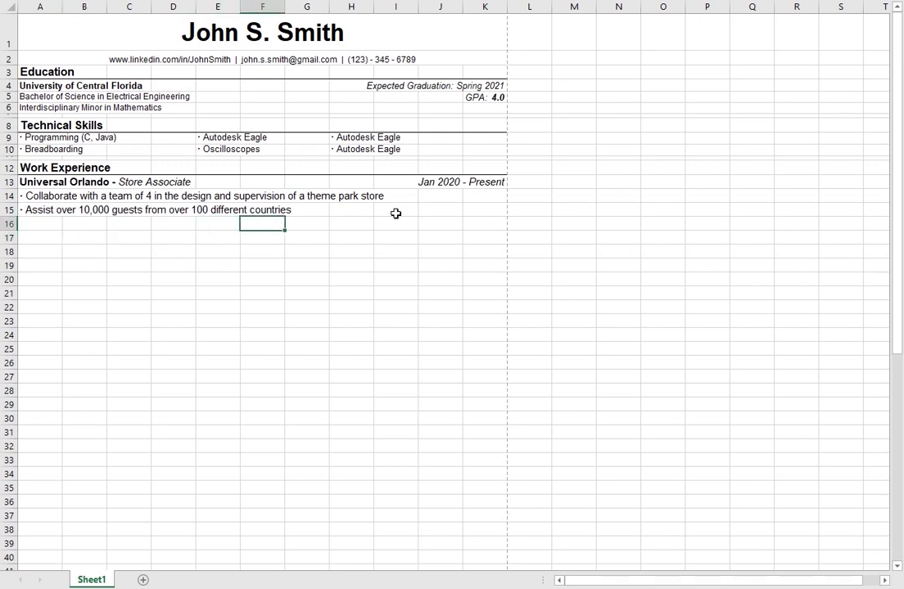
click(86, 210)
click(52, 209)
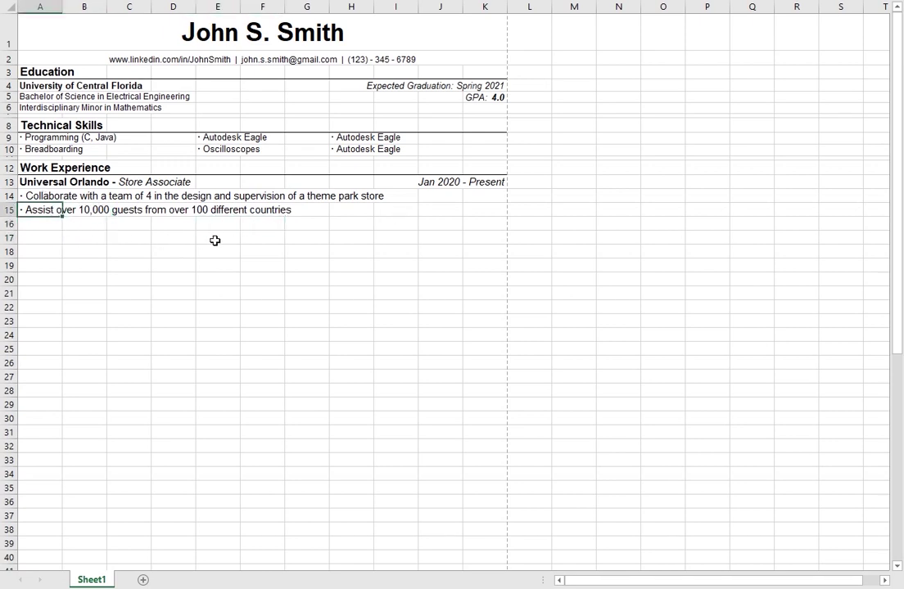
click(101, 210)
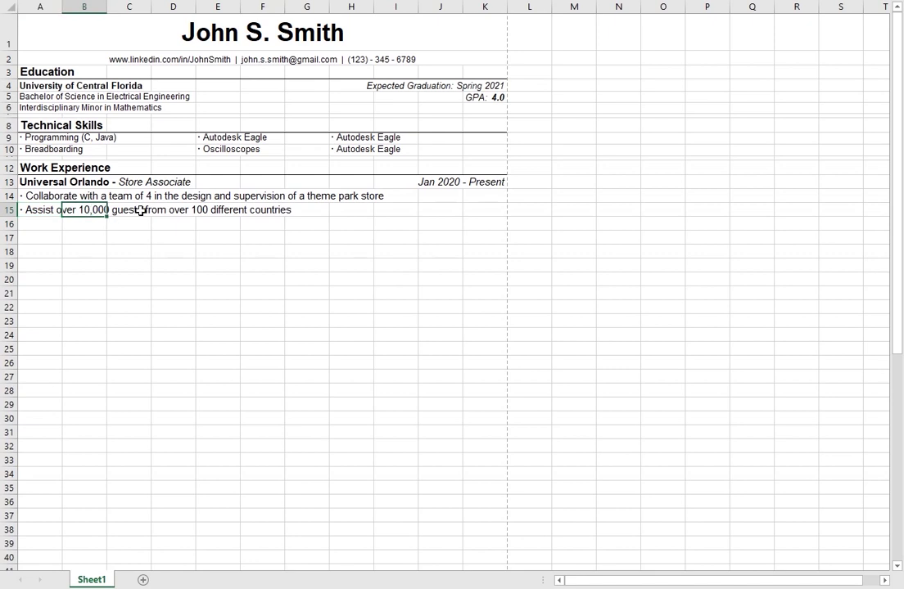
click(141, 211)
key(Left)
click(204, 209)
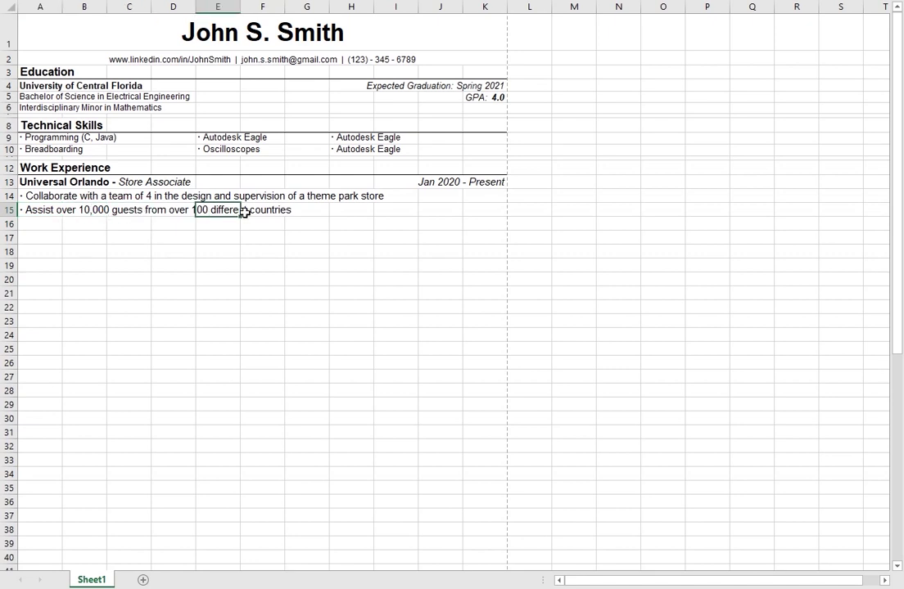
click(90, 209)
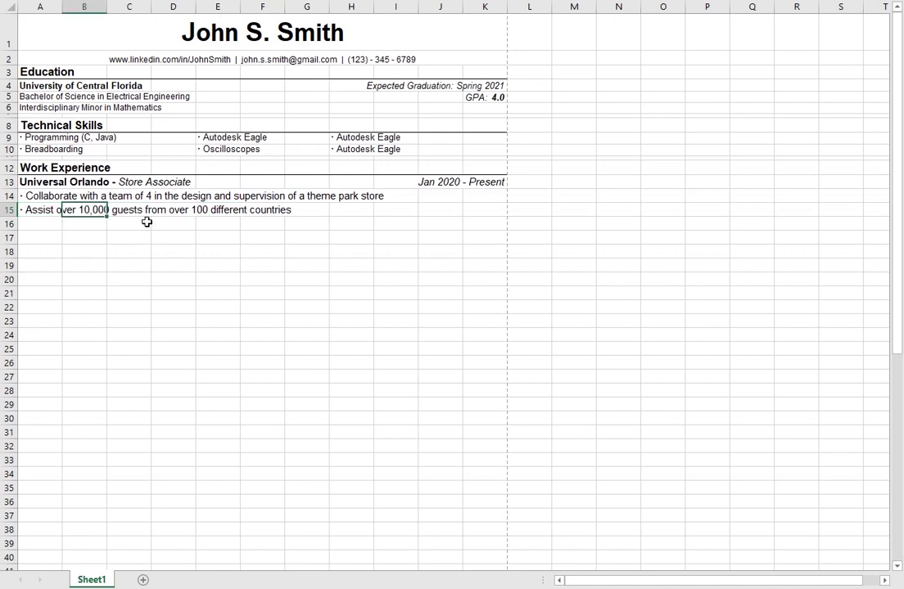
click(115, 210)
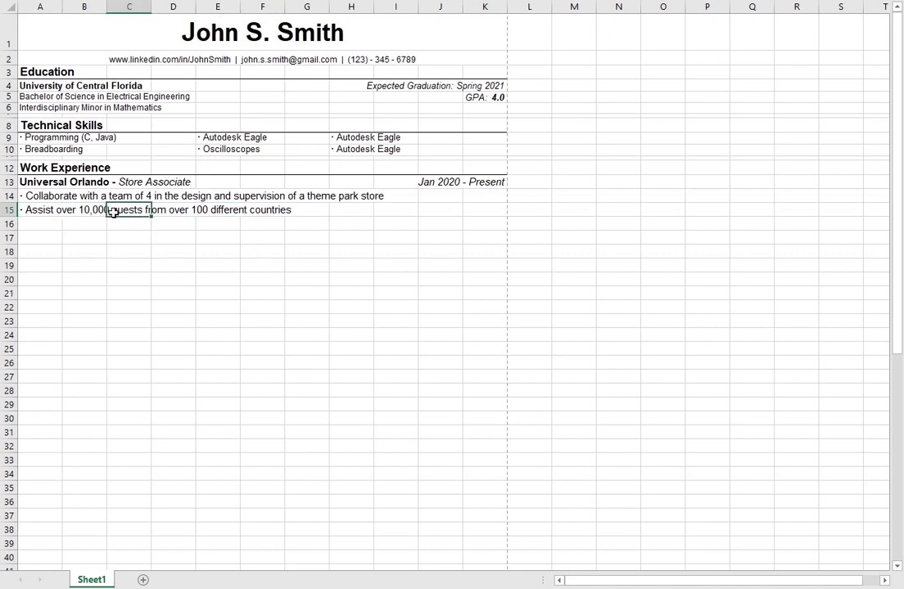
click(208, 207)
click(268, 210)
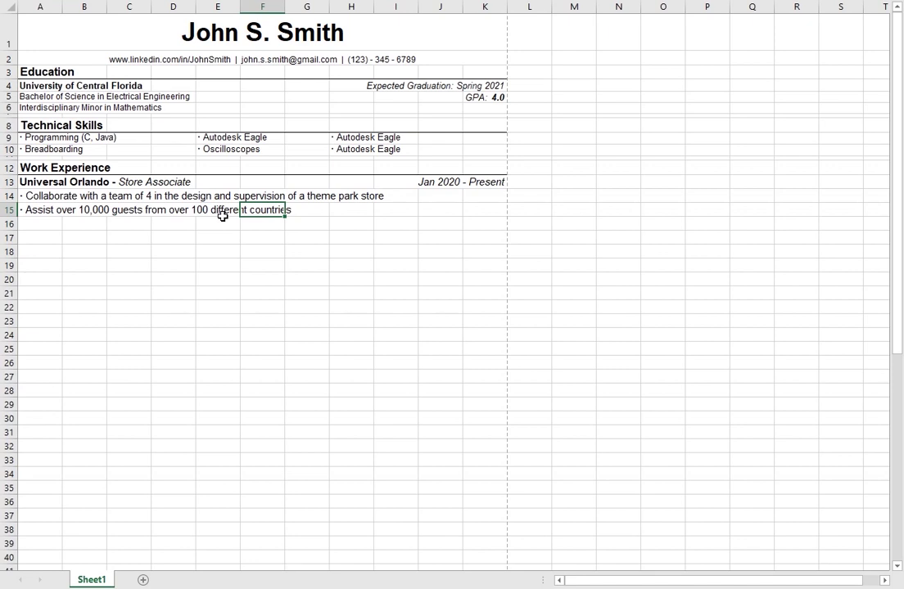
Step: Step through the job title and duty rows, ending by copying the A15 duty
key(Left)
key(Left)
key(Right)
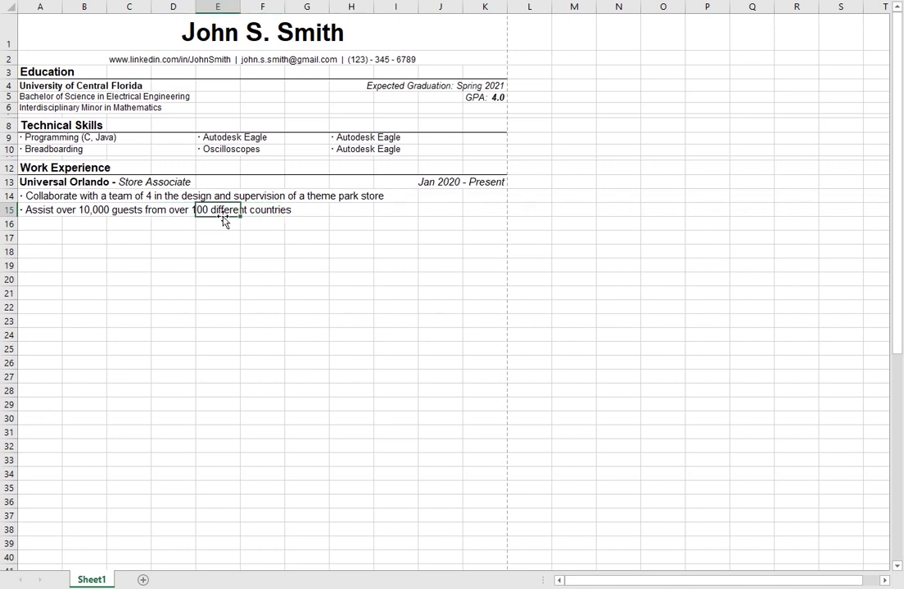
key(Left)
key(Left)
key(Left)
key(Left)
key(Right)
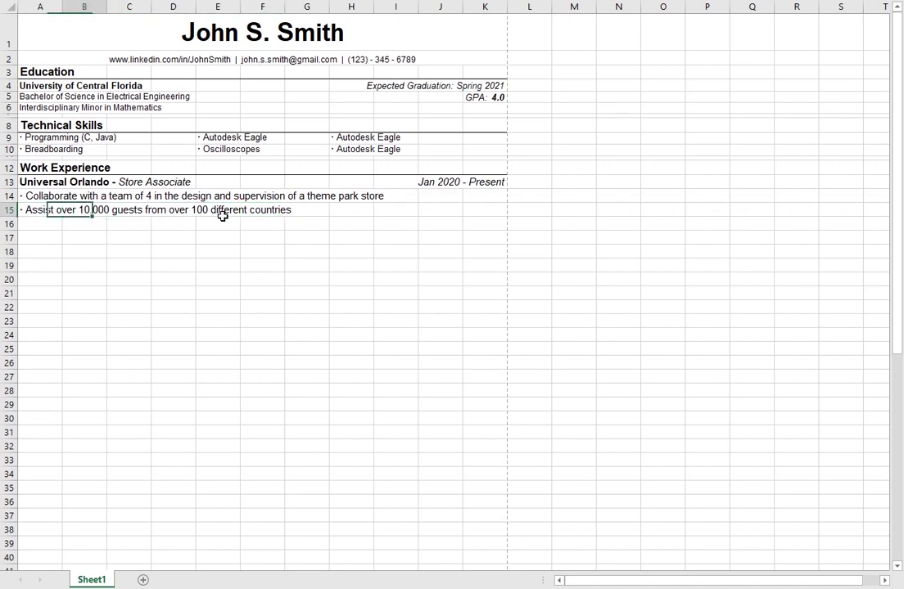
key(Up)
key(Up)
key(Right)
key(Left)
key(Left)
key(Down)
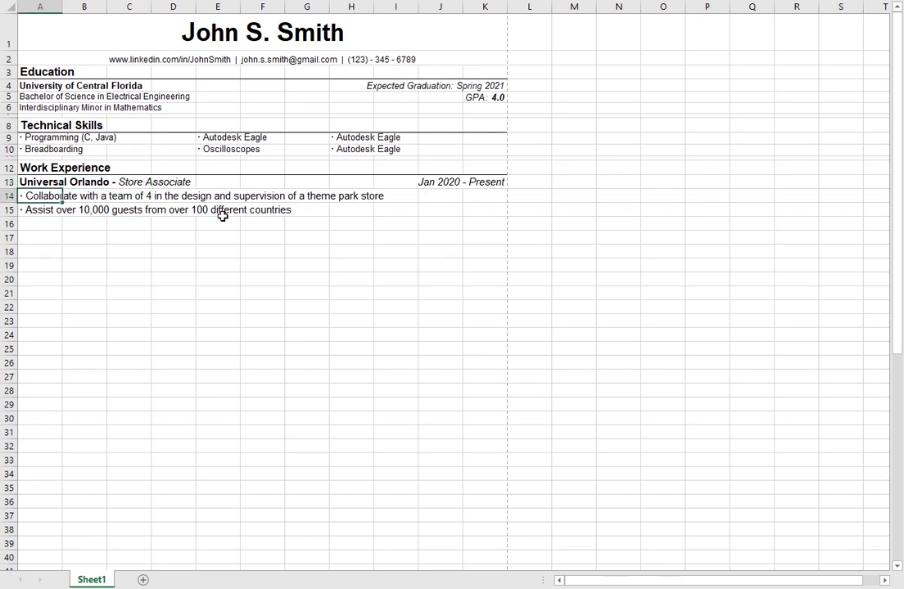
key(Down)
key(Up)
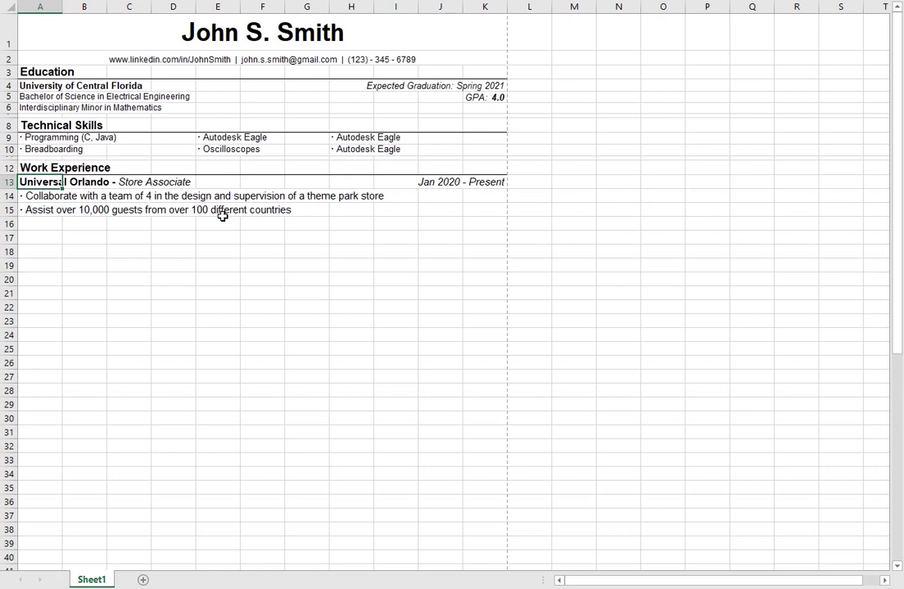
key(Right)
key(Right)
key(Right)
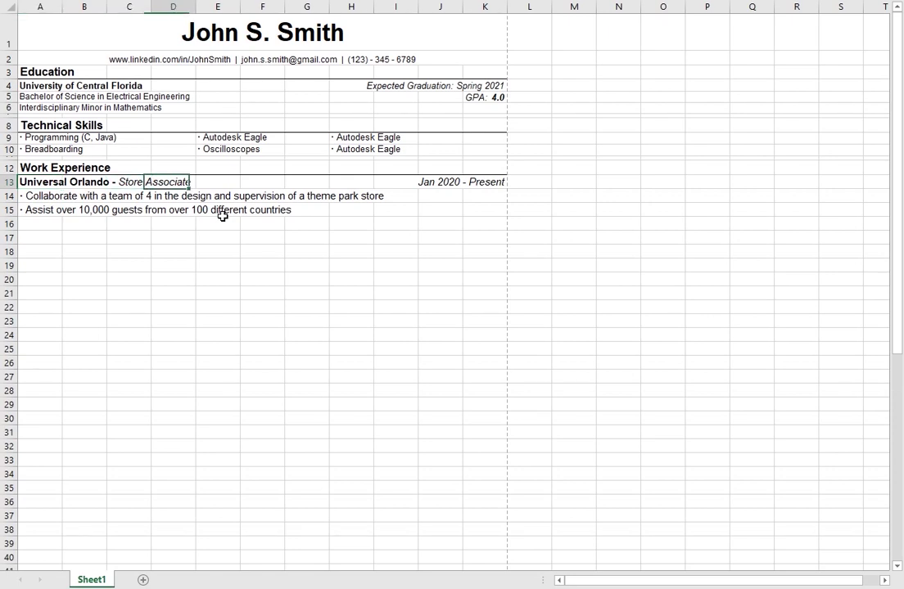
key(Left)
key(Left)
key(Left)
key(Down)
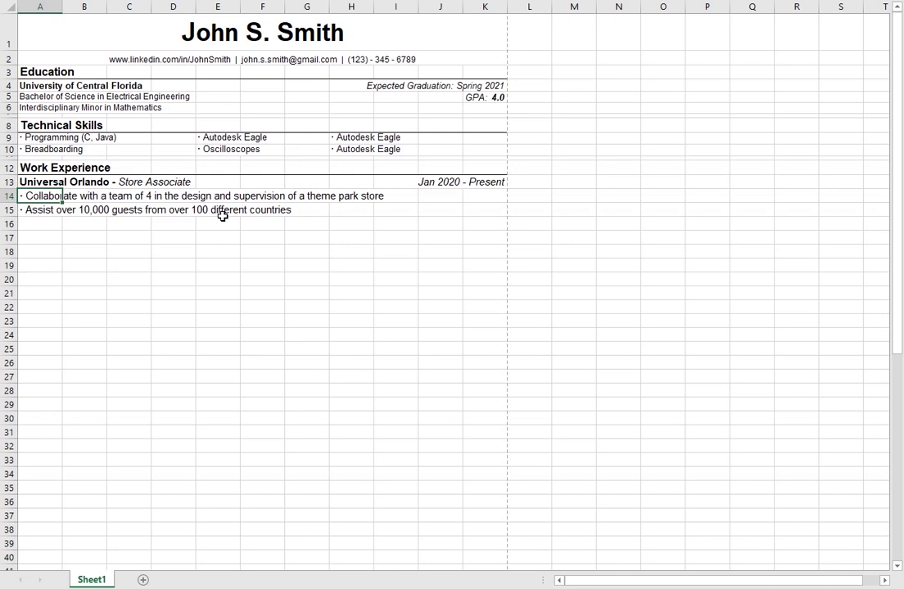
key(Up)
key(Right)
key(Right)
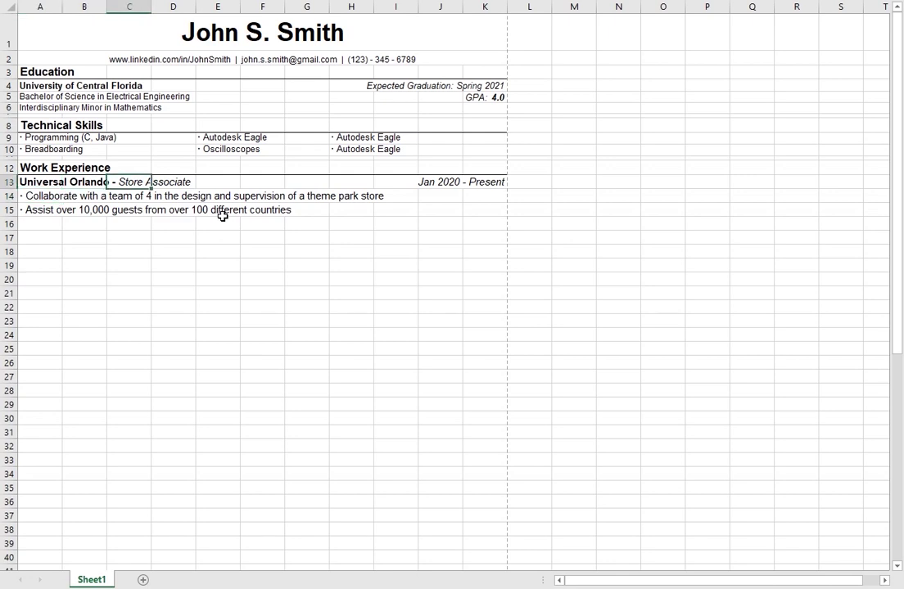
key(Down)
key(Down)
key(Left)
key(Left)
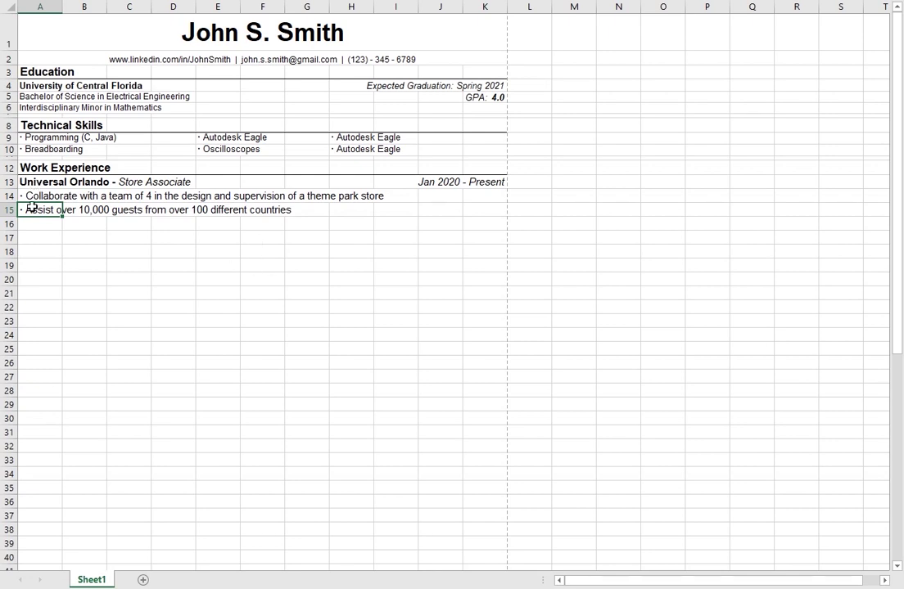
key(ctrl+c)
Step: Paste the copied Assist duty into A16
click(50, 221)
key(ctrl+v)
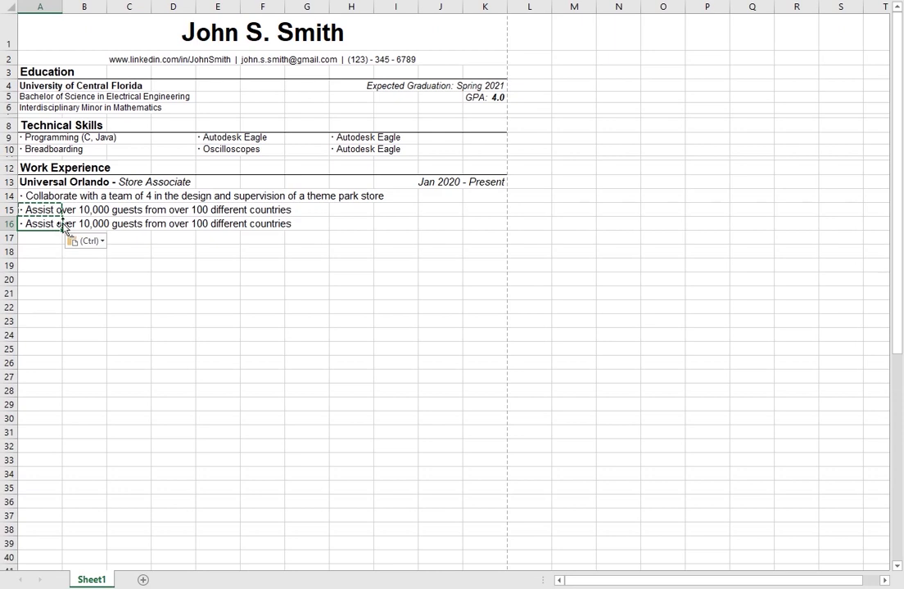
key(Escape)
Step: Review where the row 14 and row 15 duty texts end, then return to A16
click(56, 207)
click(59, 195)
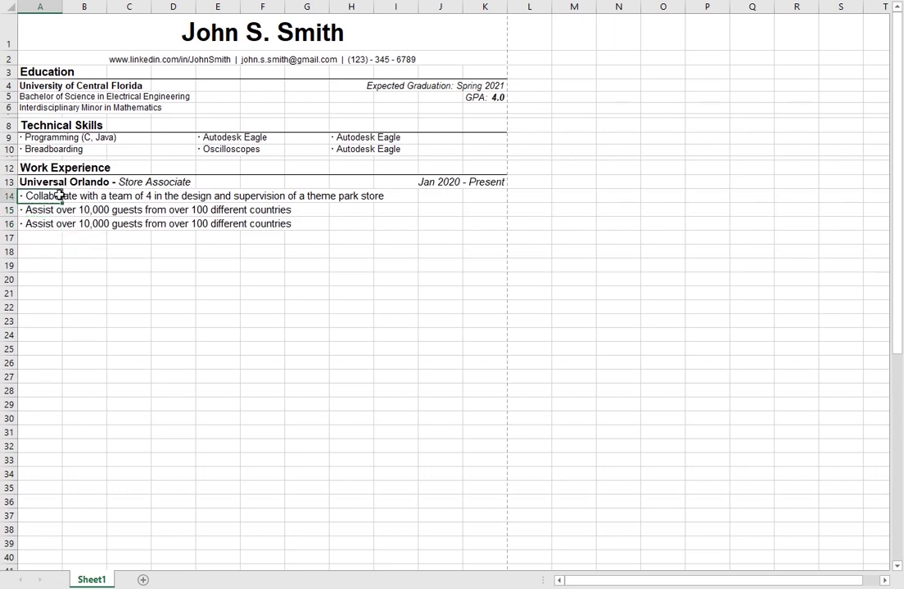
click(129, 195)
click(46, 198)
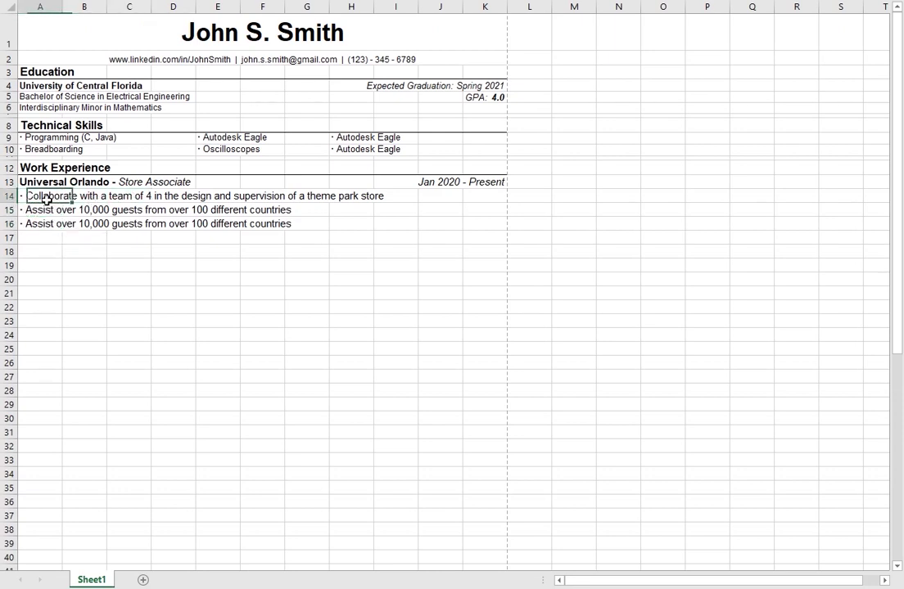
click(30, 209)
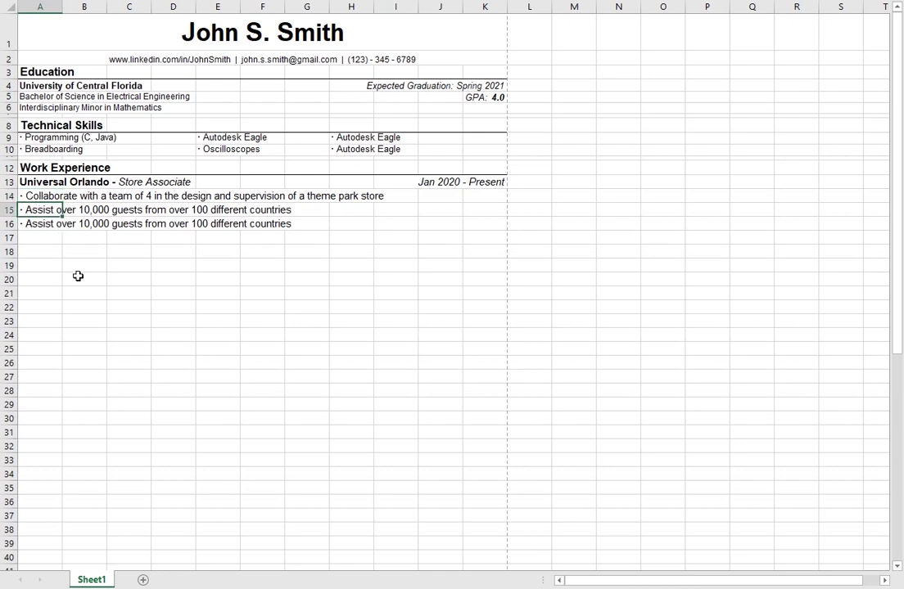
click(57, 197)
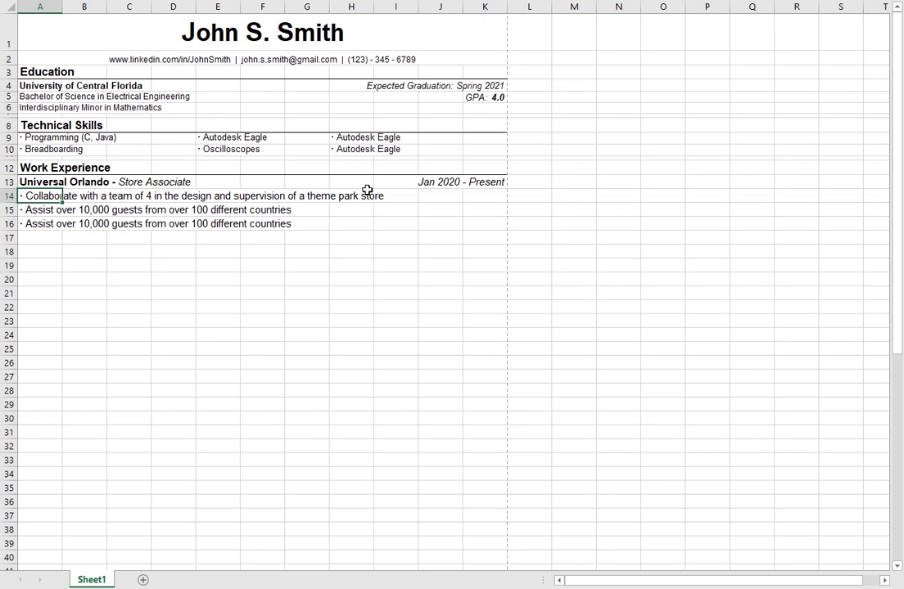
click(361, 196)
click(42, 212)
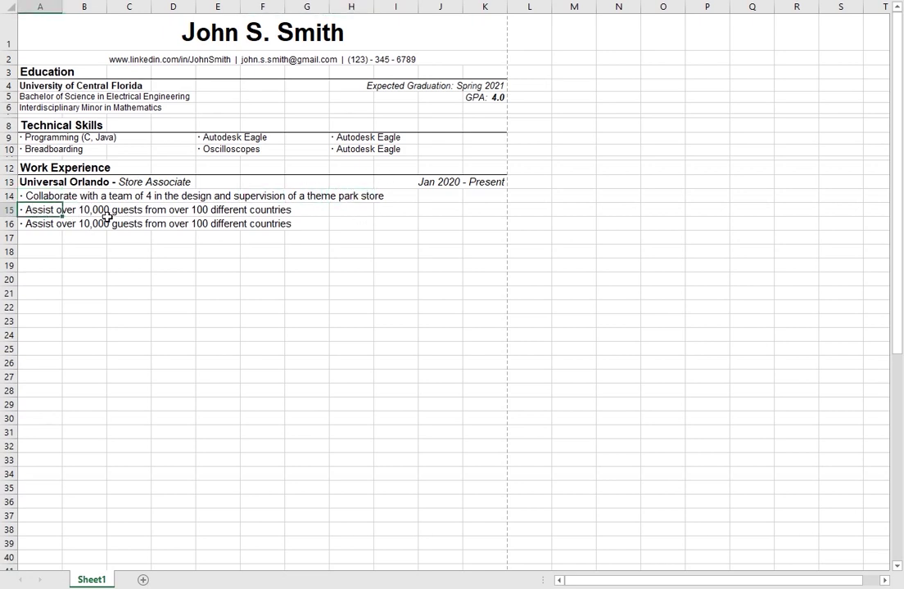
click(299, 206)
click(46, 210)
key(Down)
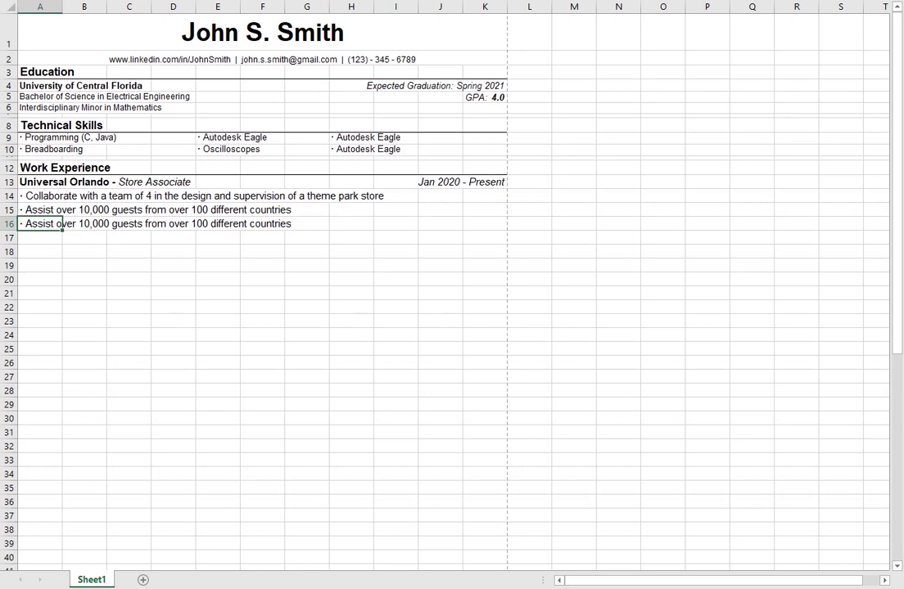
Step: Replace A16 with 'Met weekly sales goal which ended up increasing company weekly sales by 25%'
text(countries)
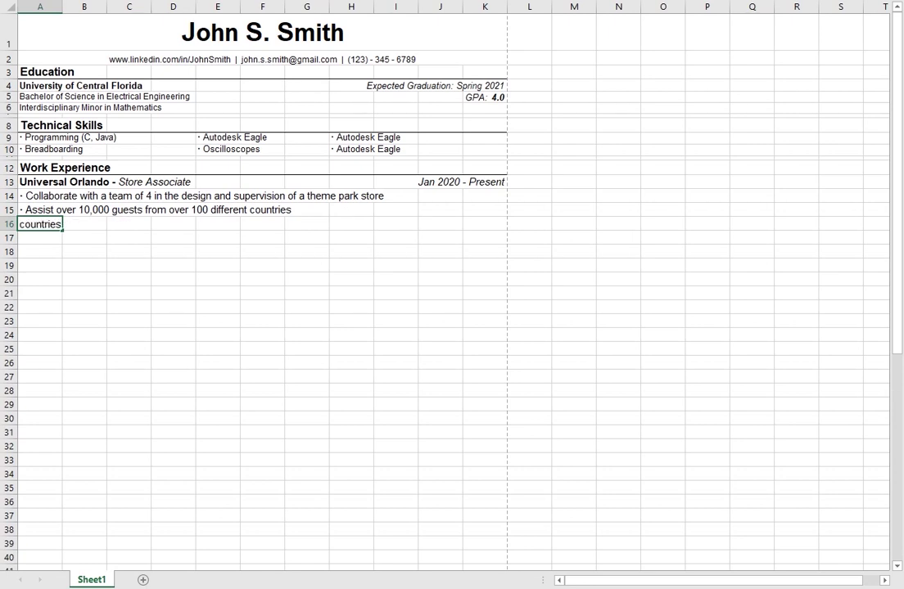
text( Met weekly s)
text(ales goal which e)
text(nded up)
text( increasing)
text( company weekly)
text( sales 25)
text(%)
key(Return)
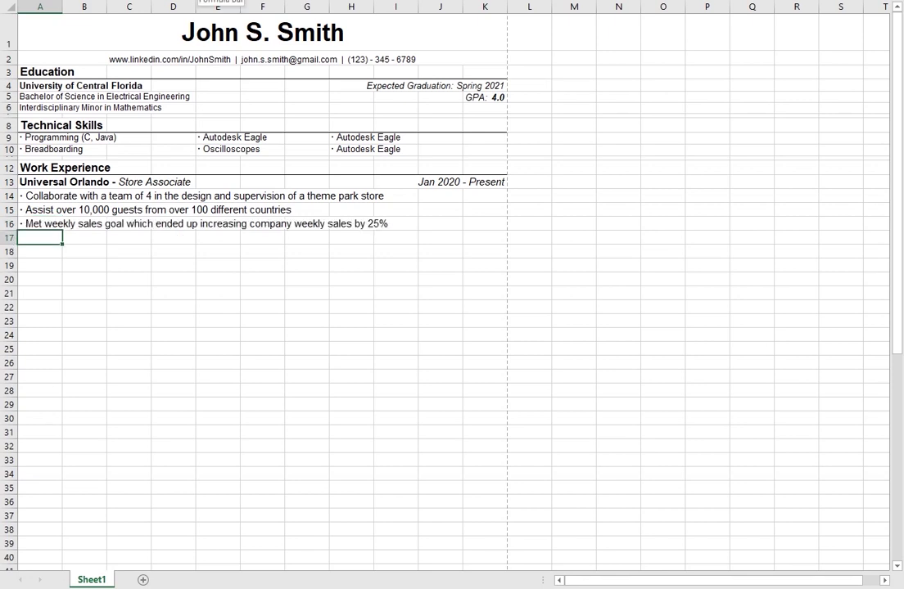
key(Up)
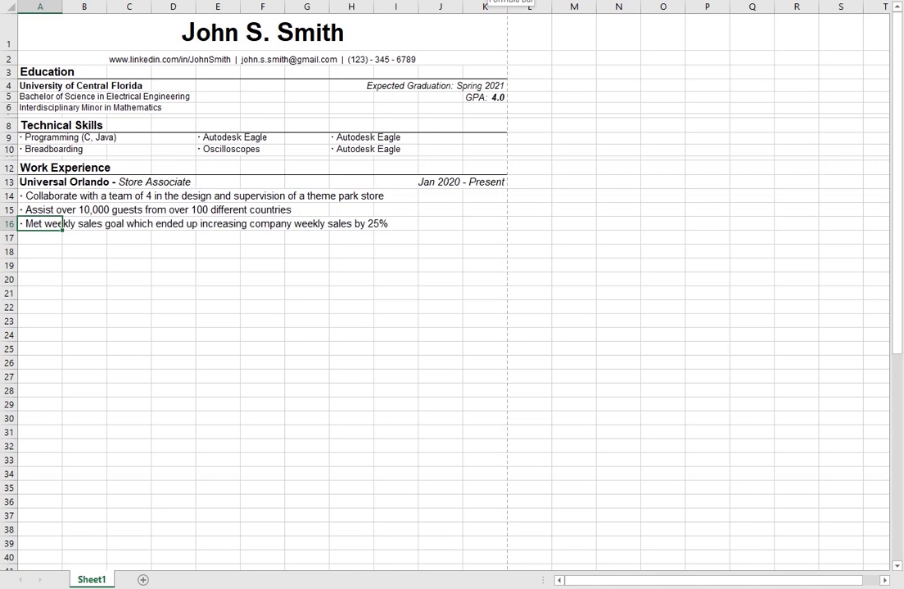
Step: Move around the bullet rows to review the three Universal Orlando duties
key(Up)
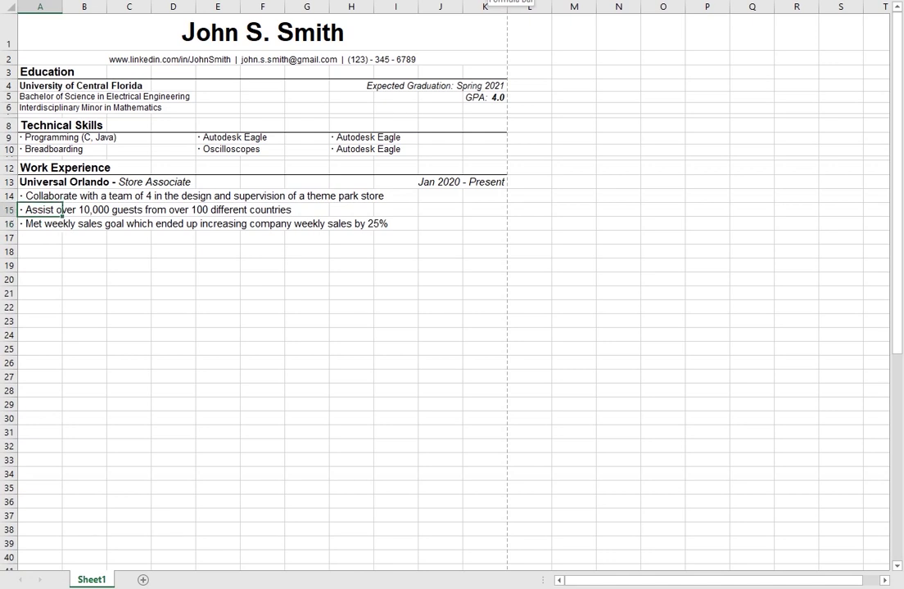
key(Right)
key(Right)
key(Right)
key(Up)
key(Left)
key(Left)
key(Down)
key(Left)
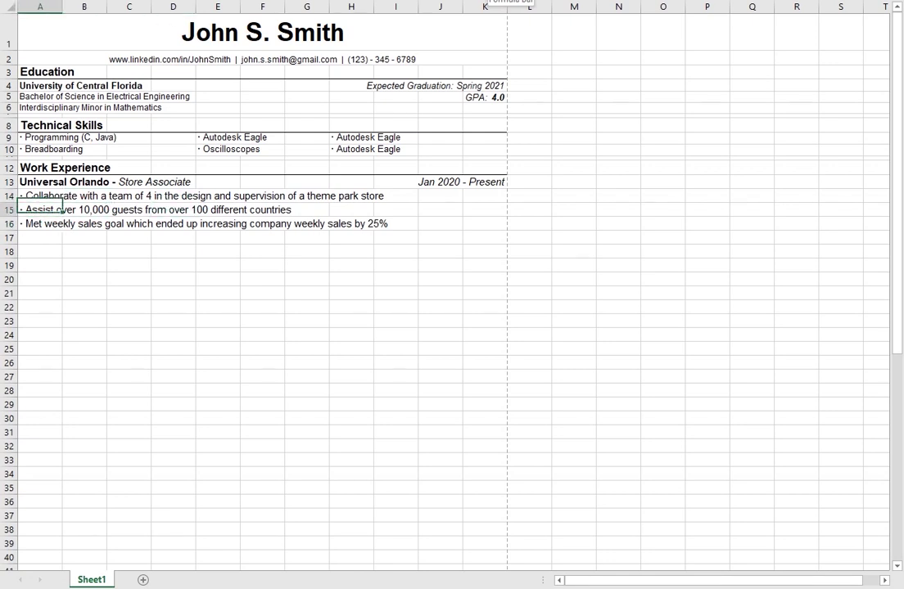
key(Down)
key(Right)
key(Right)
key(Right)
key(Up)
key(Up)
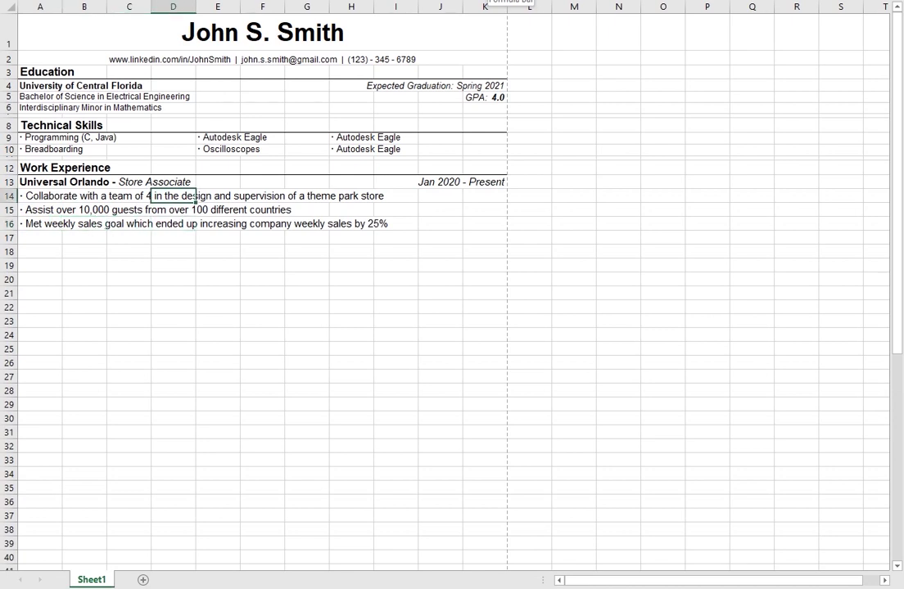
key(Left)
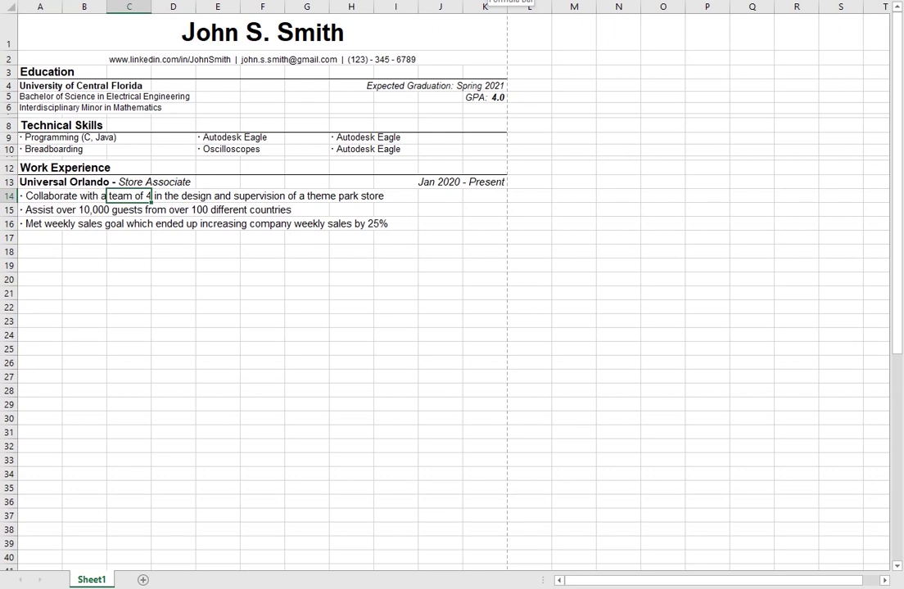
key(Down)
key(Up)
key(Left)
key(Left)
key(Right)
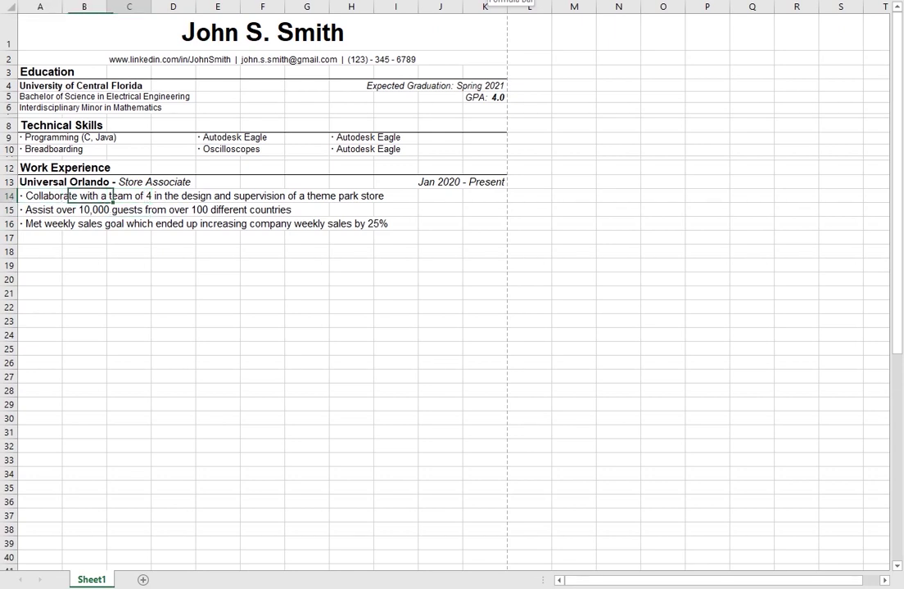
key(Right)
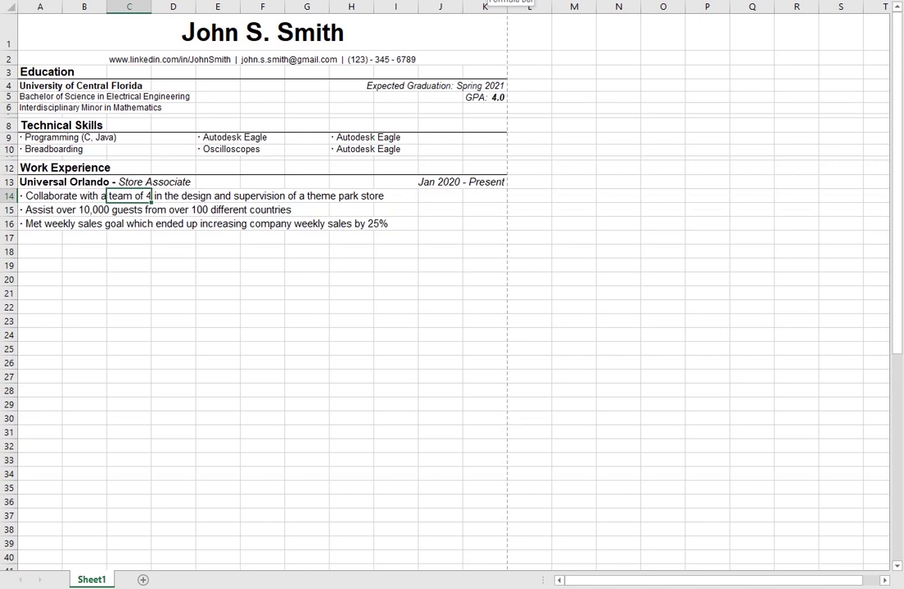
key(Down)
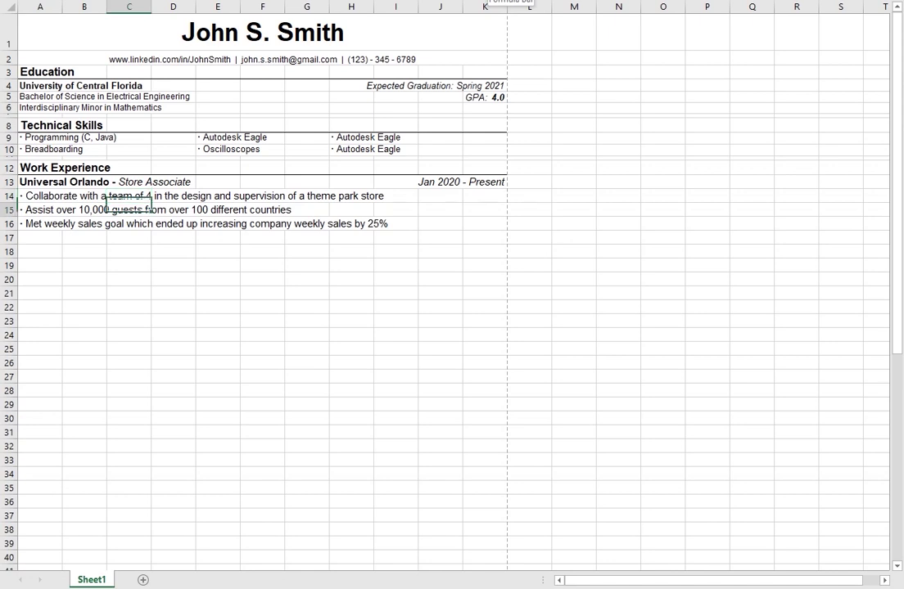
key(Right)
key(Down)
key(Right)
key(Left)
key(Left)
key(Left)
key(Left)
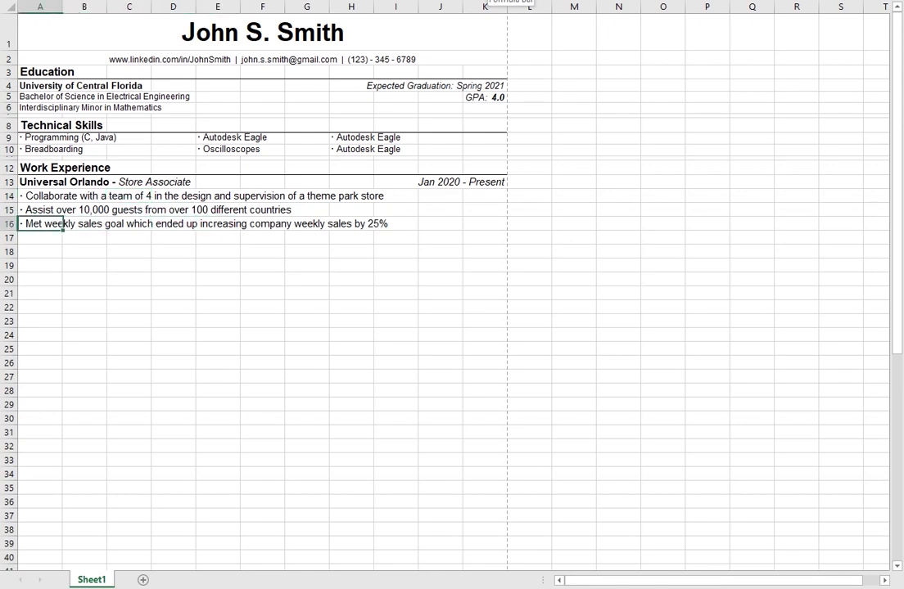
key(Down)
key(Up)
key(Up)
key(Up)
key(Up)
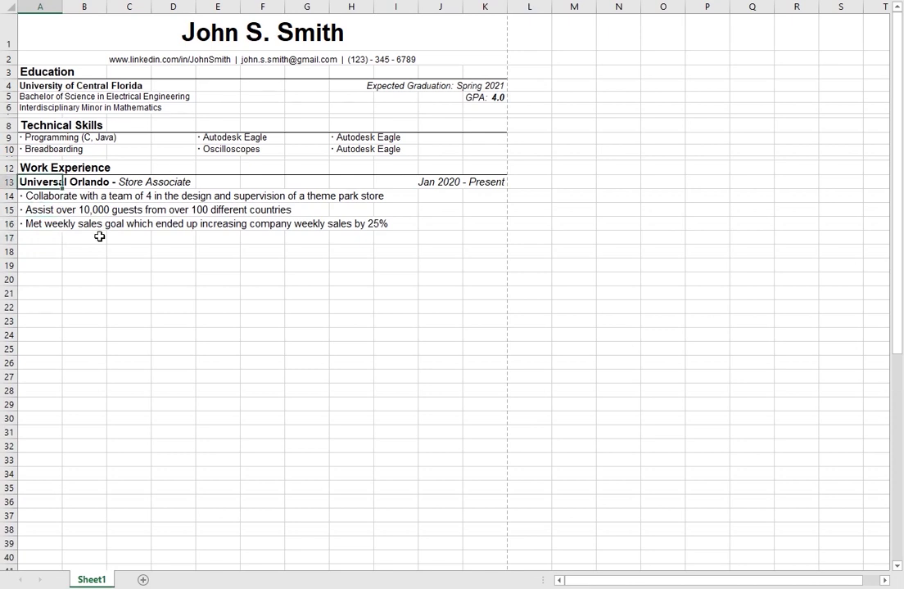
Step: Copy the A13:K16 Universal Orlando block and paste it at A18 and A23
shift+click(474, 226)
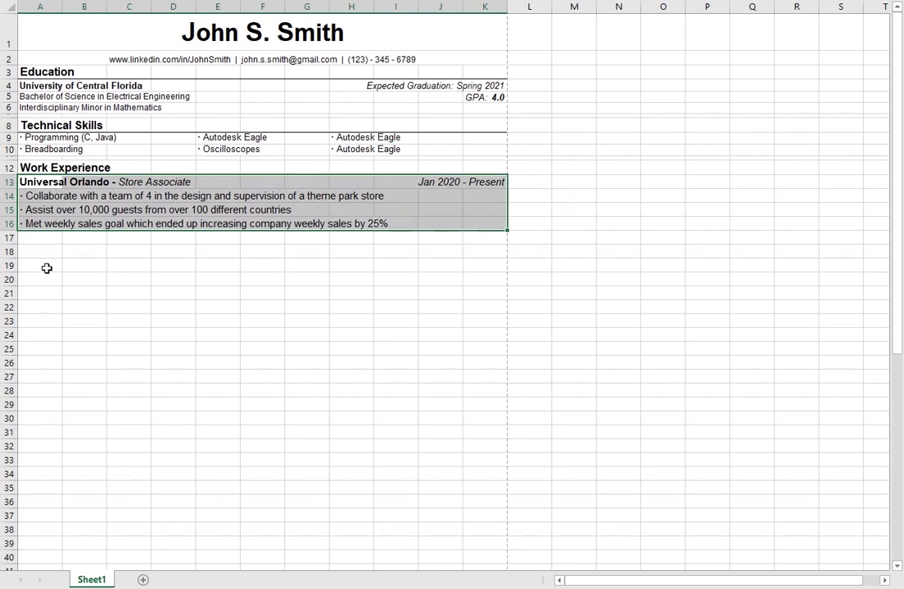
key(ctrl+c)
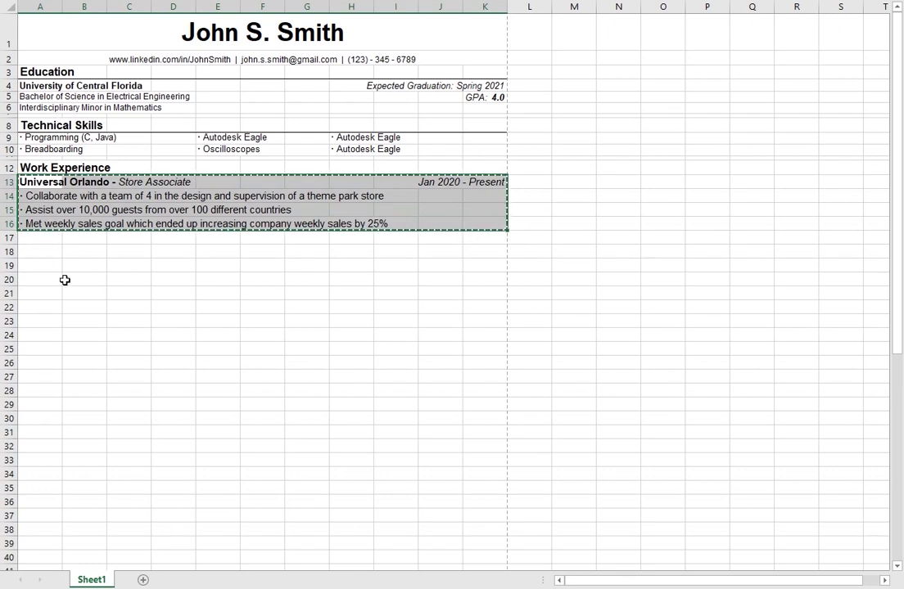
click(47, 241)
click(47, 255)
key(ctrl+v)
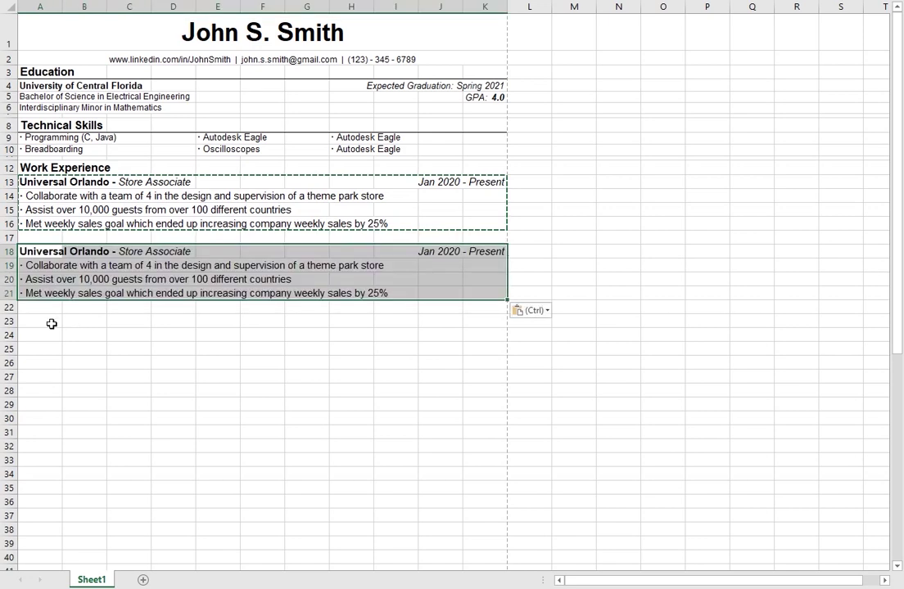
click(51, 322)
key(ctrl+v)
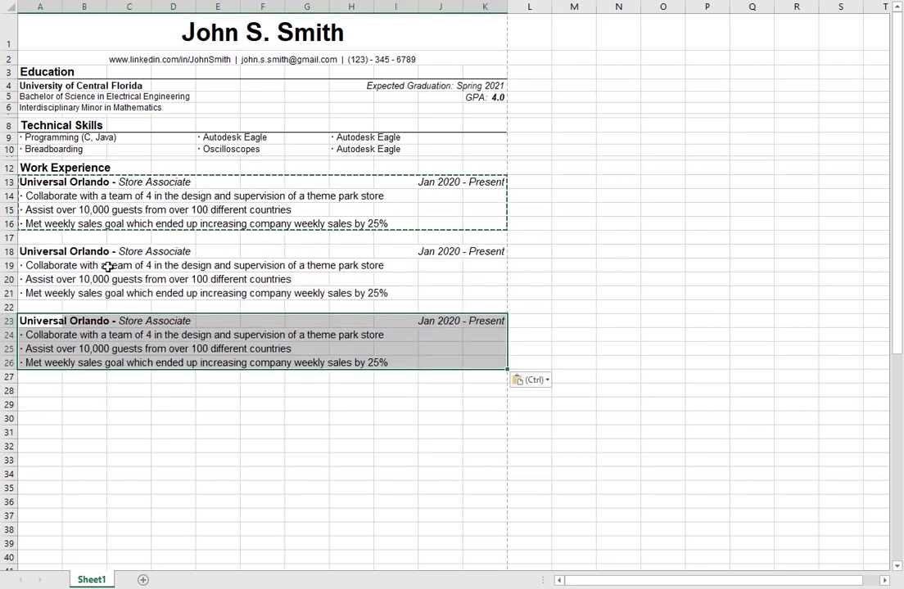
click(446, 252)
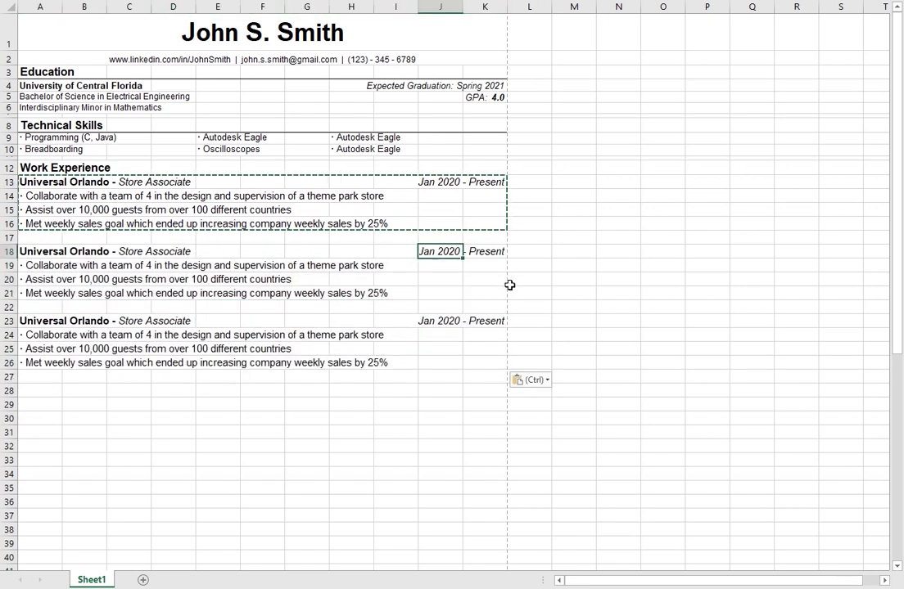
click(483, 265)
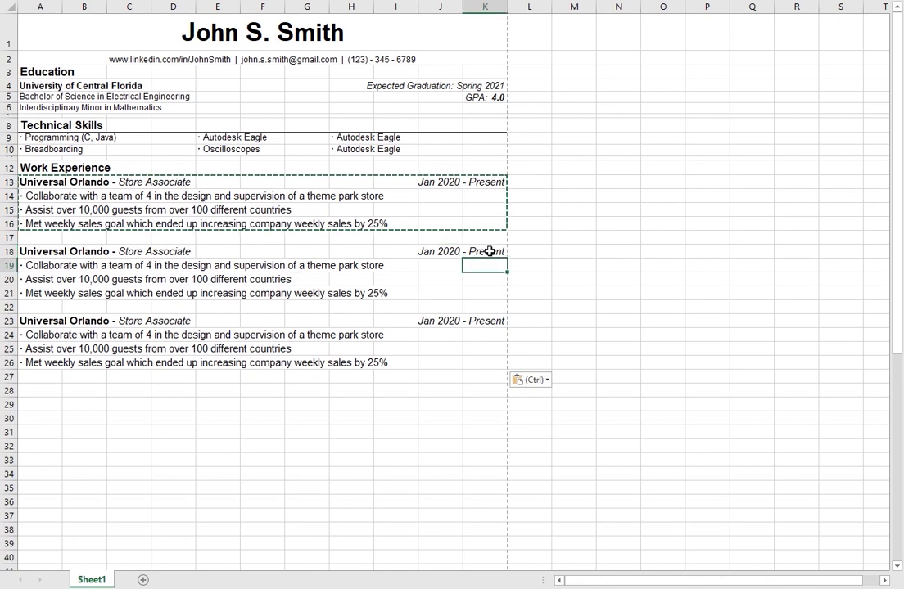
Step: Change the second work entry's dates in K18 to 'Jan 2019 - Oct 2019'
click(488, 252)
key(F2)
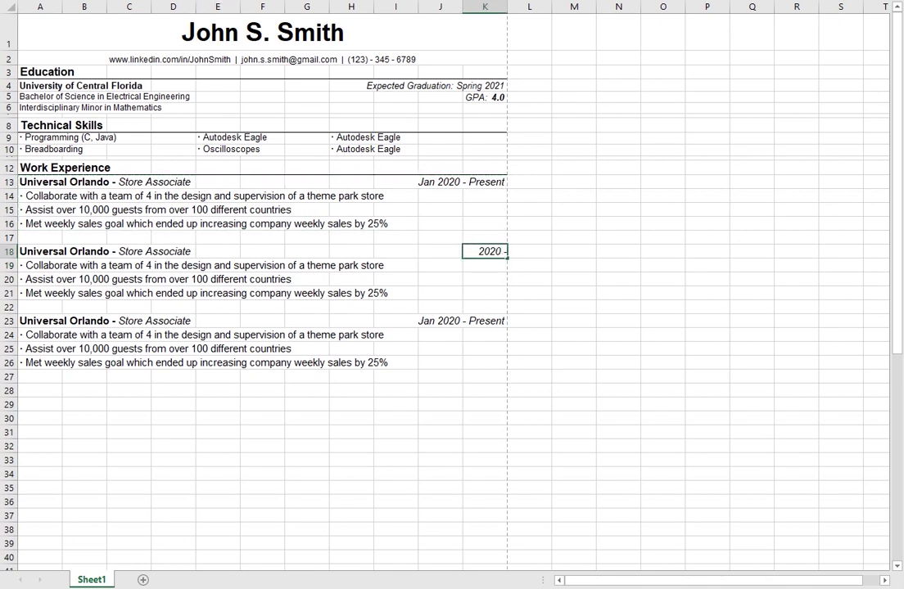
key(Home)
key(End)
key(Home)
key(Right)
key(Right)
key(Right)
key(Right)
key(Right)
key(Right)
key(Right)
key(Right)
key(BackSpace)
key(BackSpace)
text(19)
key(End)
key(Left)
key(Left)
key(Left)
key(Left)
key(Left)
key(Left)
key(Left)
key(Left)
key(Home)
key(Delete)
key(Delete)
key(Delete)
text(Oct 2019)
key(Return)
Step: Replace the third work entry's dates in K23 with 'Dec 2018 - Jan 2019'
key(Up)
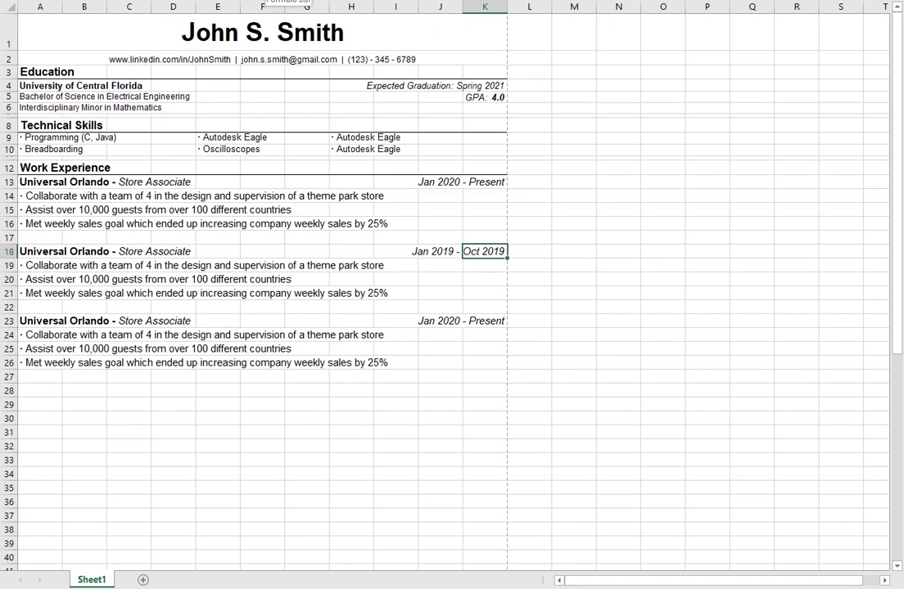
key(Down)
key(Down)
key(Down)
key(Down)
key(Down)
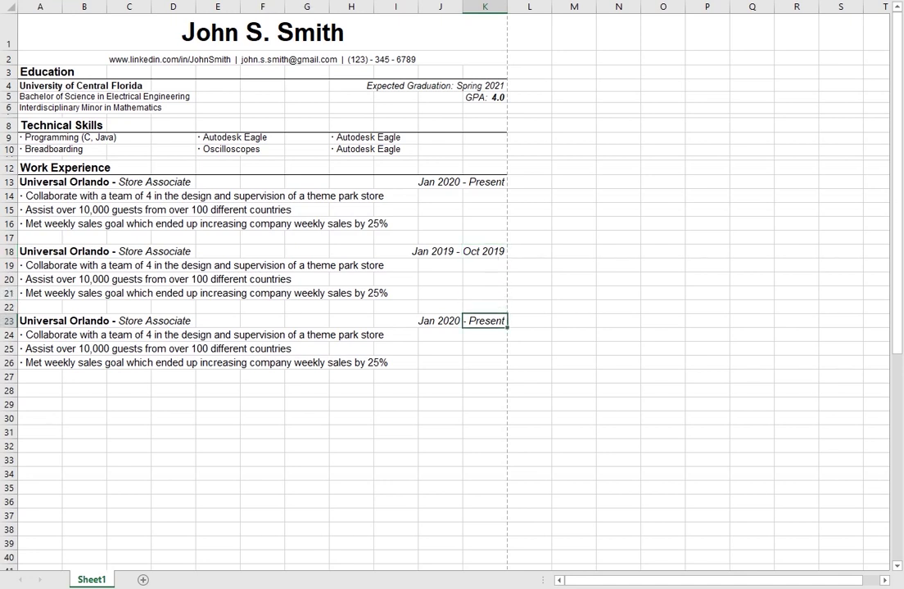
key(F2)
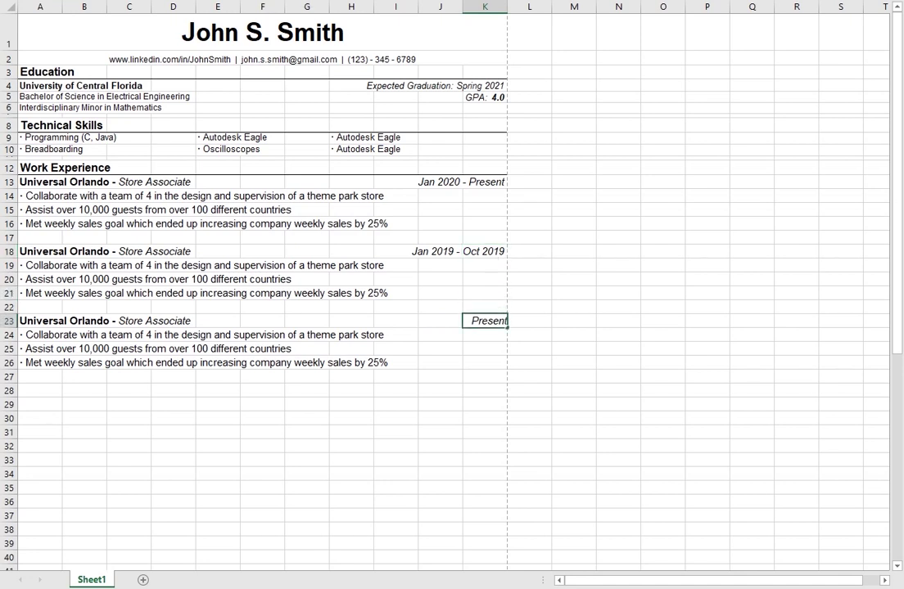
key(BackSpace)
key(BackSpace)
key(BackSpace)
key(BackSpace)
key(BackSpace)
key(BackSpace)
key(BackSpace)
text(Dec 2018 - Jan 2019)
key(Return)
key(Down)
key(Left)
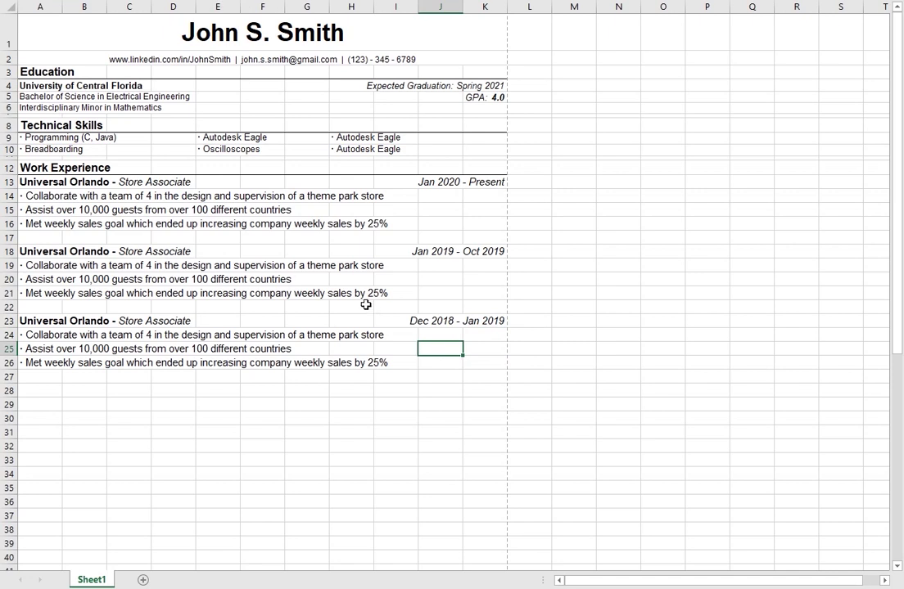
click(57, 265)
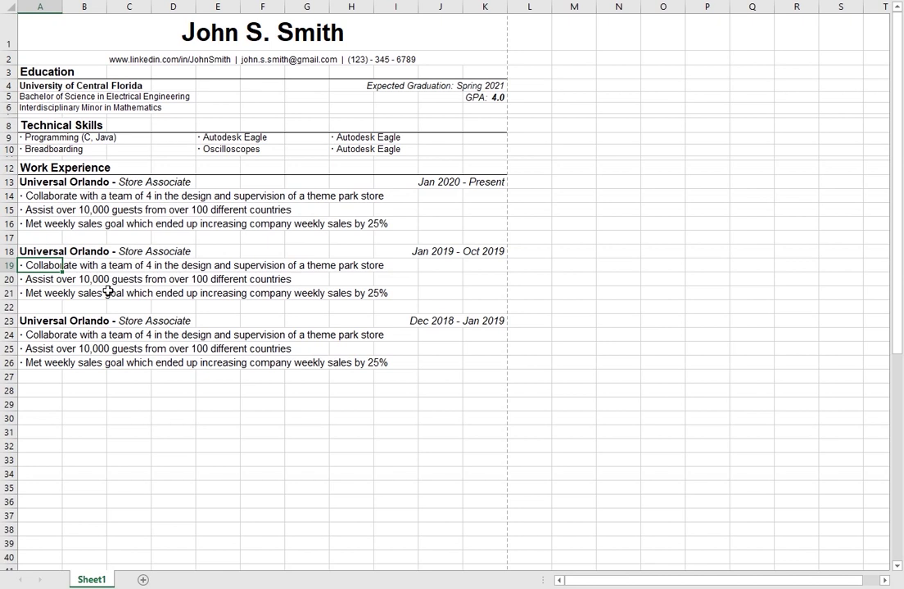
click(51, 185)
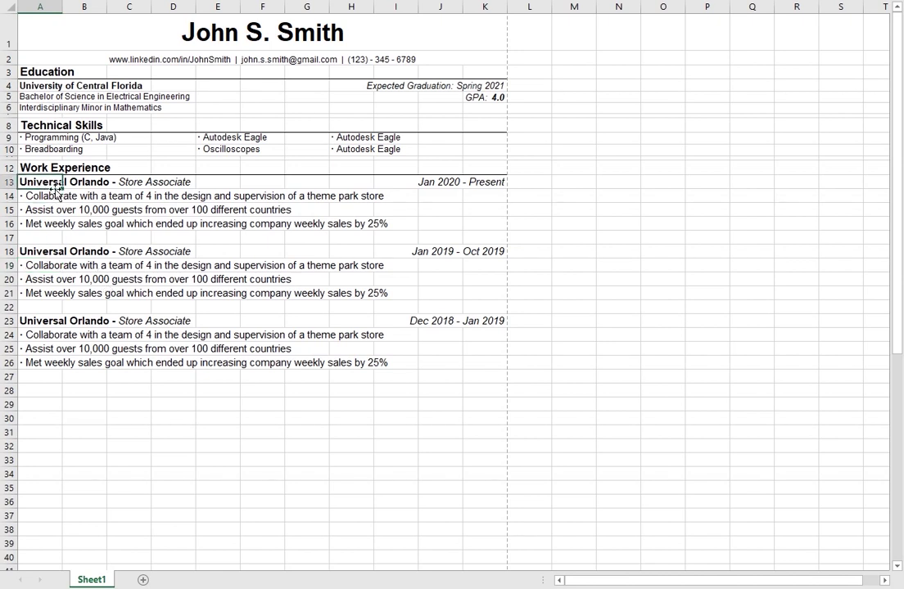
click(58, 207)
click(42, 185)
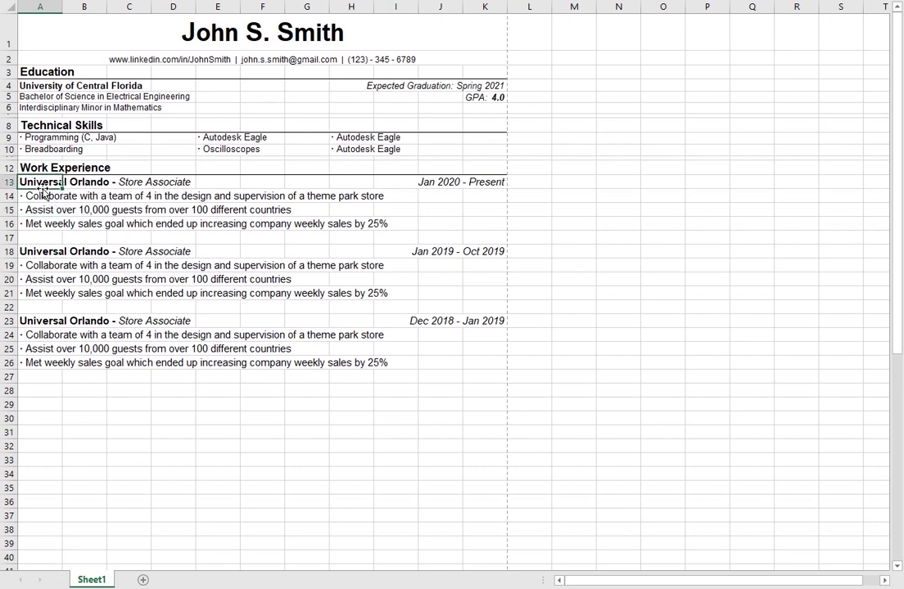
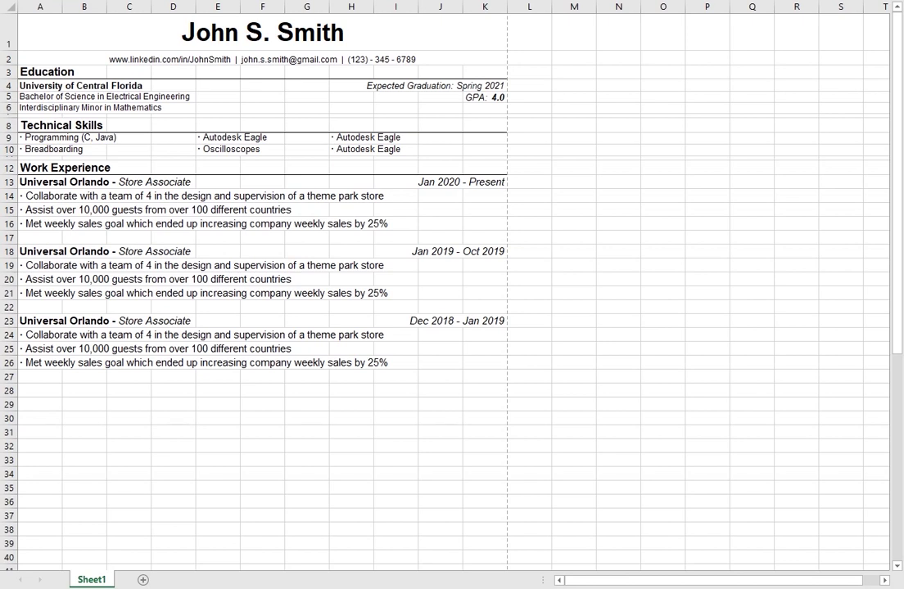
Step: Set the job-title rows 13, 23 and 18 to a row height of 14
right_click(9, 186)
click(61, 375)
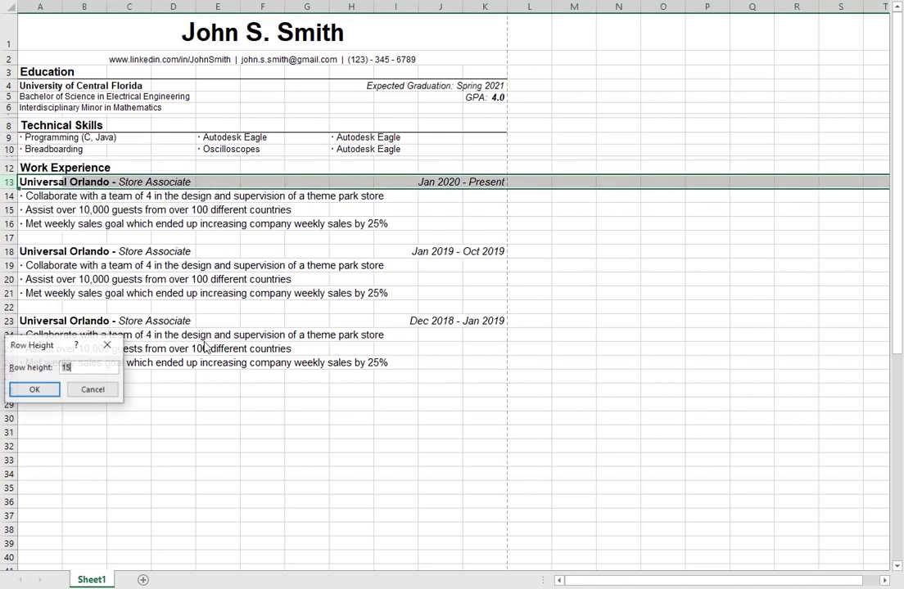
text(14)
key(Return)
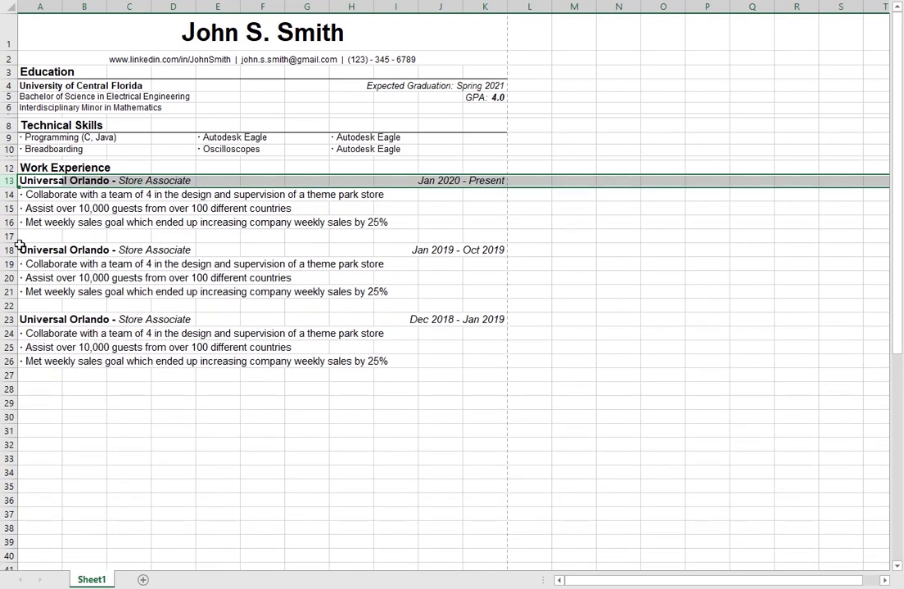
right_click(9, 319)
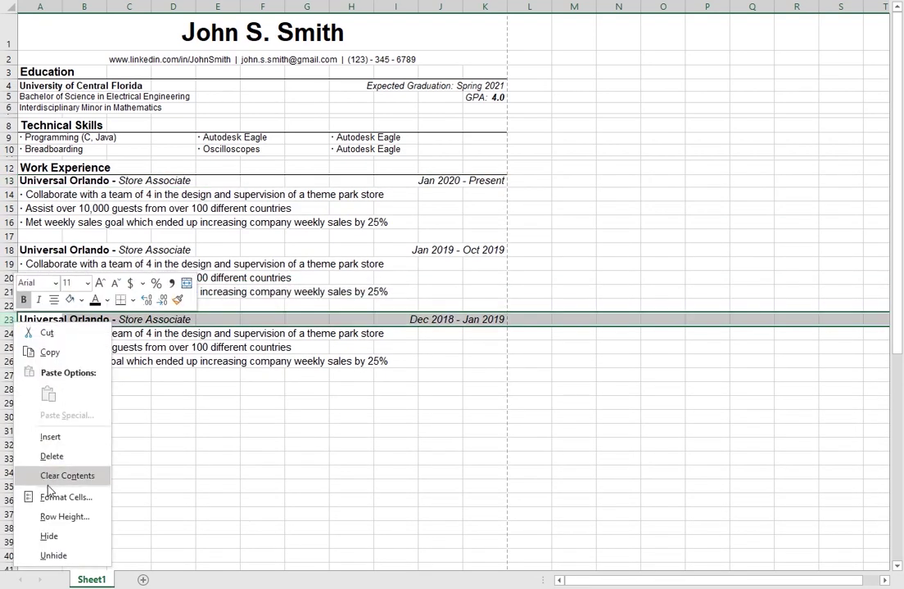
click(73, 517)
text(14)
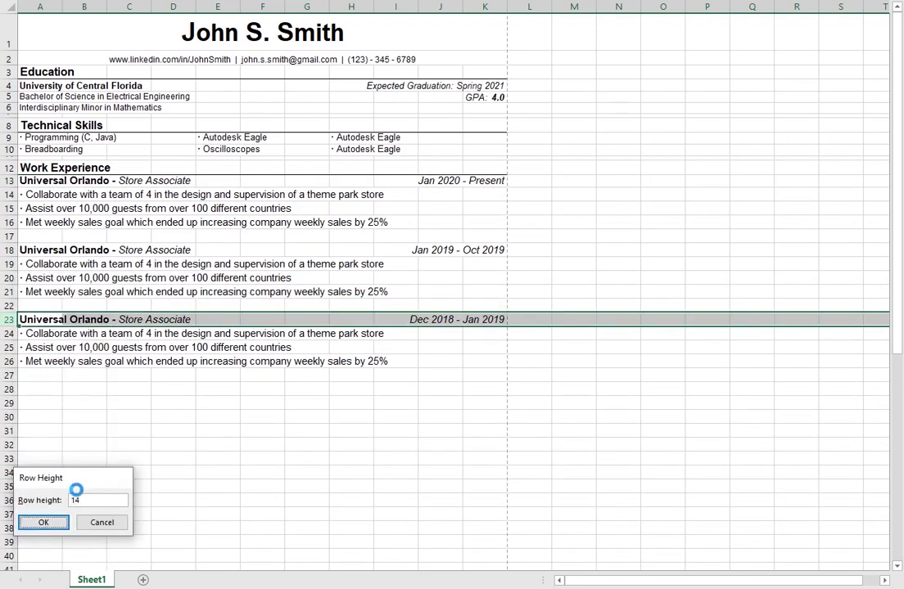
key(Return)
right_click(9, 249)
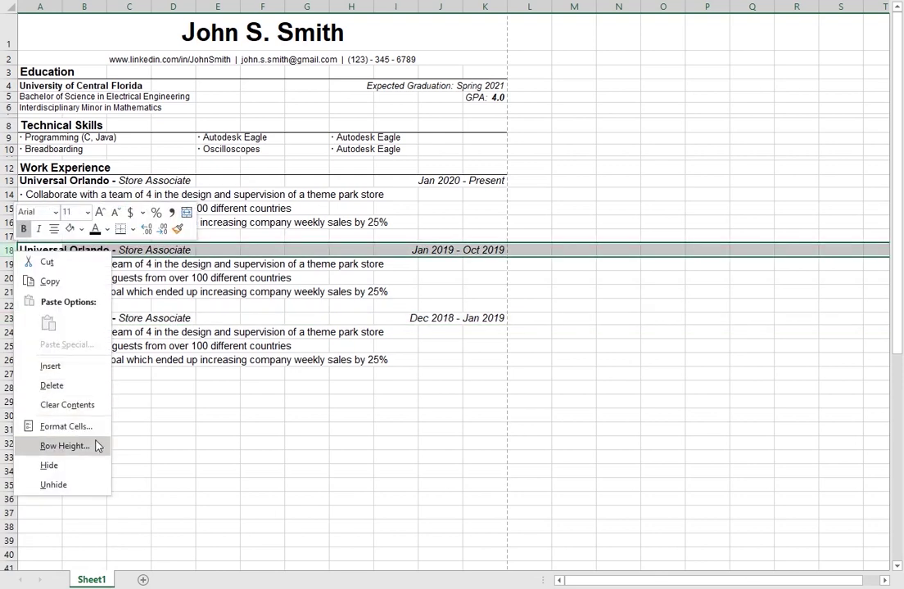
click(97, 443)
text(14)
key(Return)
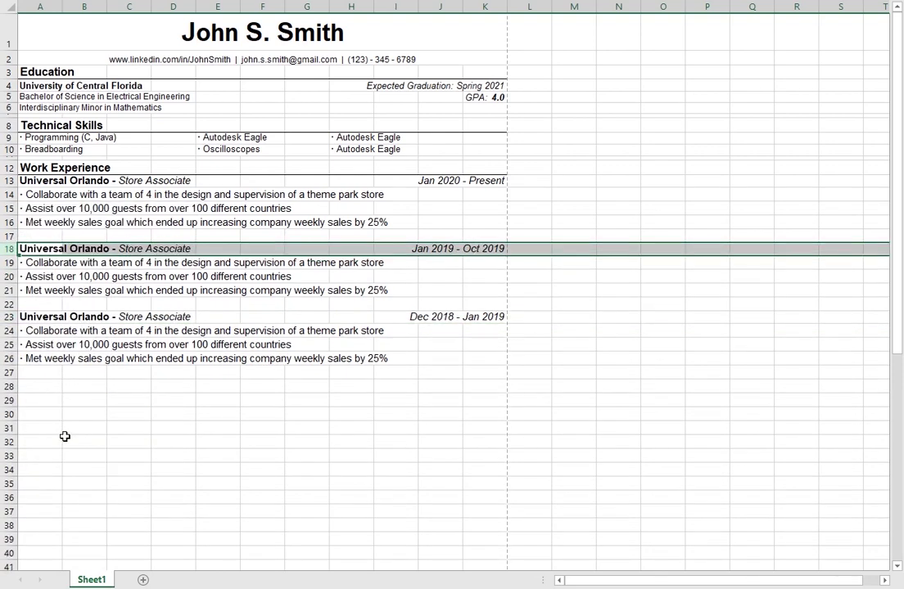
Step: Shrink the font of the job titles in A13, A18 and A23
click(38, 184)
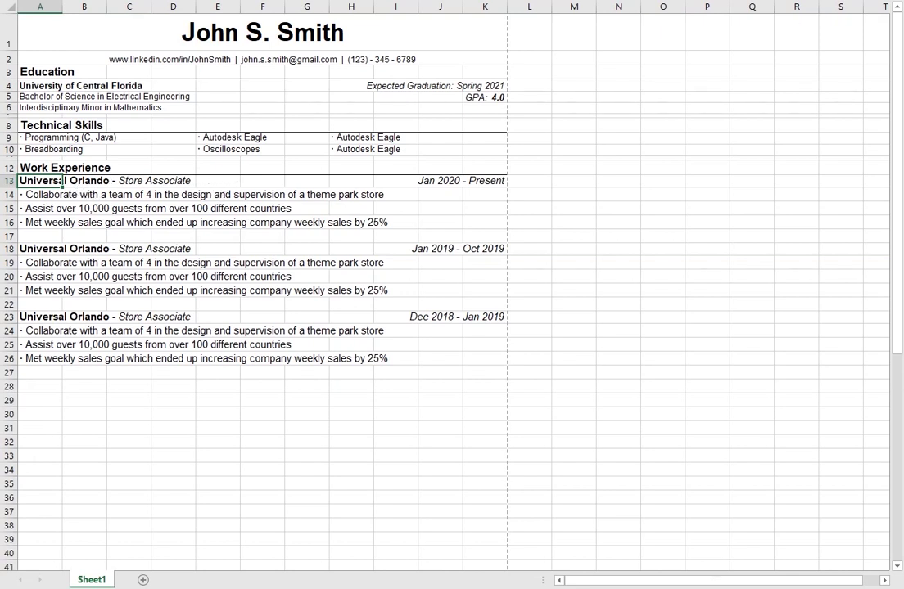
key(ctrl+z)
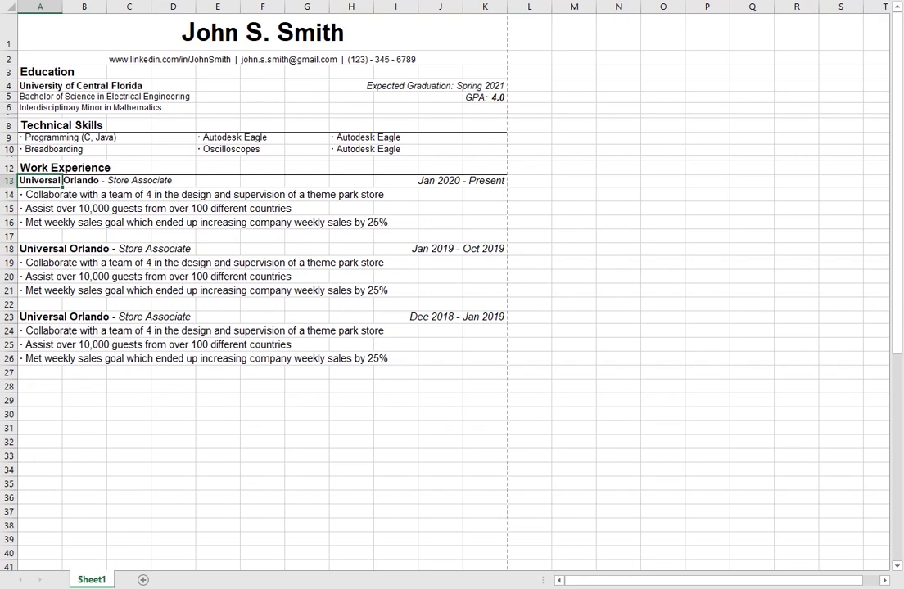
click(31, 246)
key(F4)
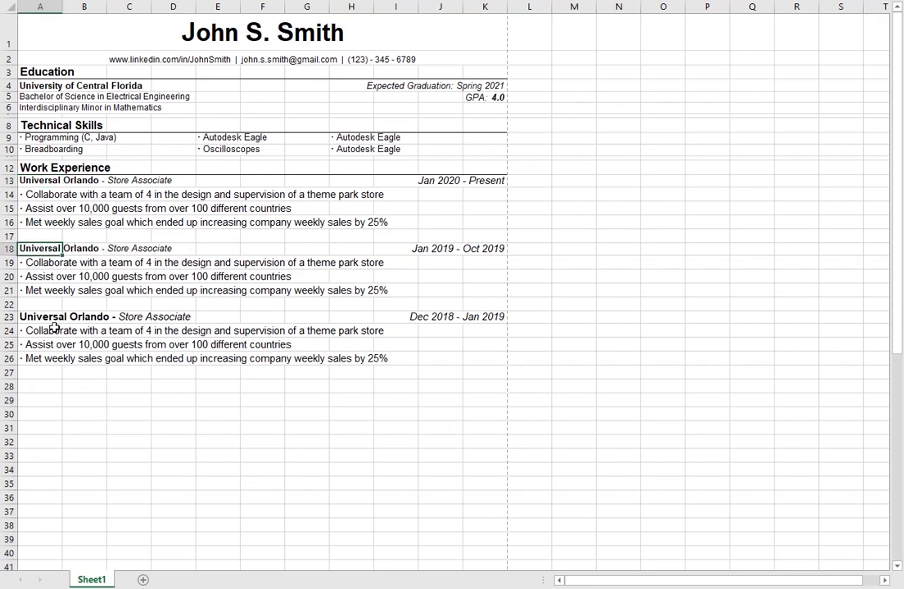
click(36, 329)
click(36, 317)
key(F4)
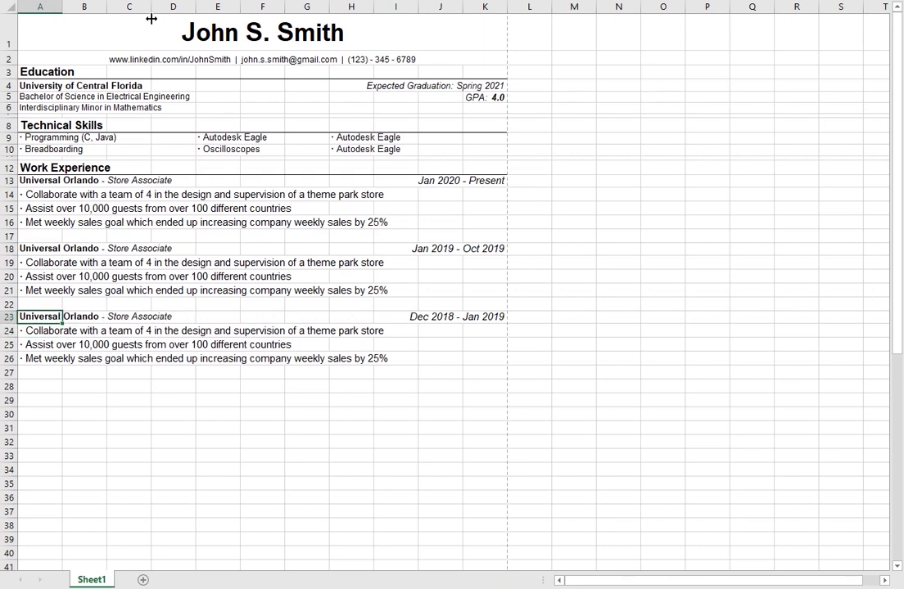
click(35, 195)
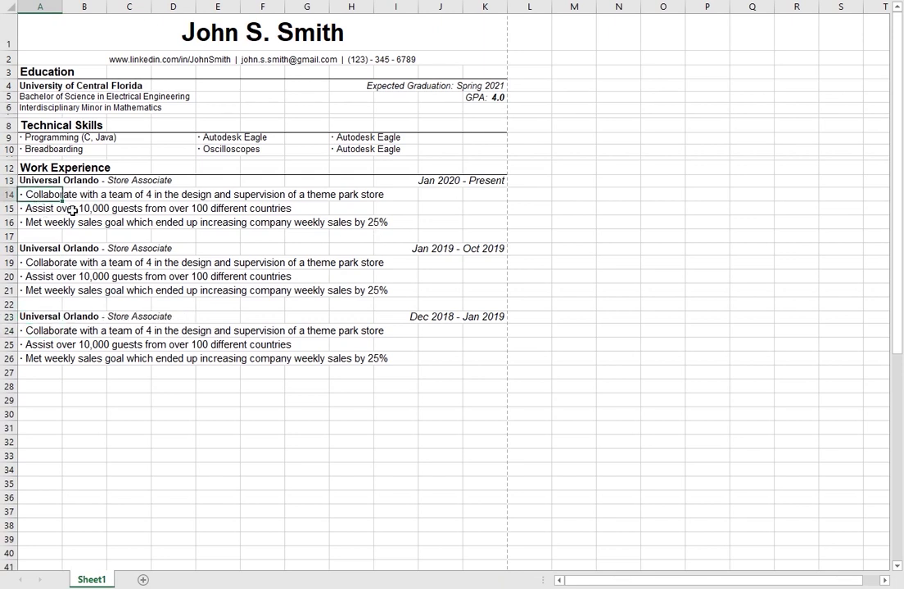
Step: Apply the smaller font to the bullets in A14:A16 and set row 14 to 12.7 high
key(Escape)
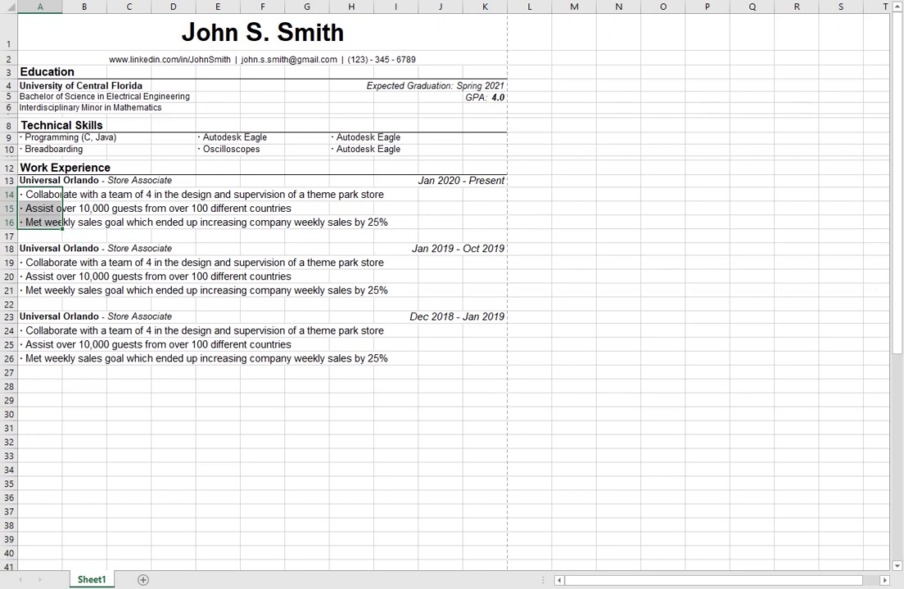
key(ctrl+v)
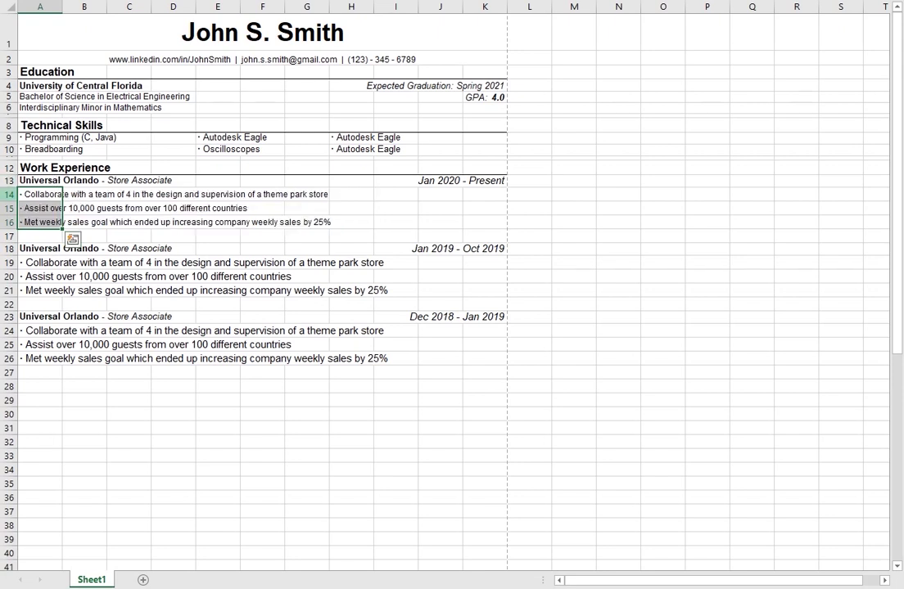
click(8, 194)
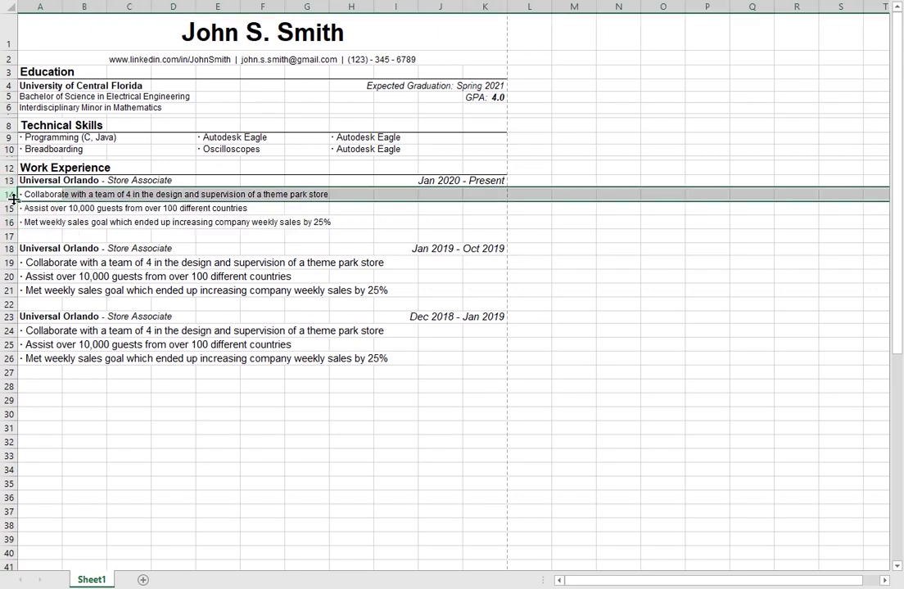
right_click(8, 194)
click(91, 391)
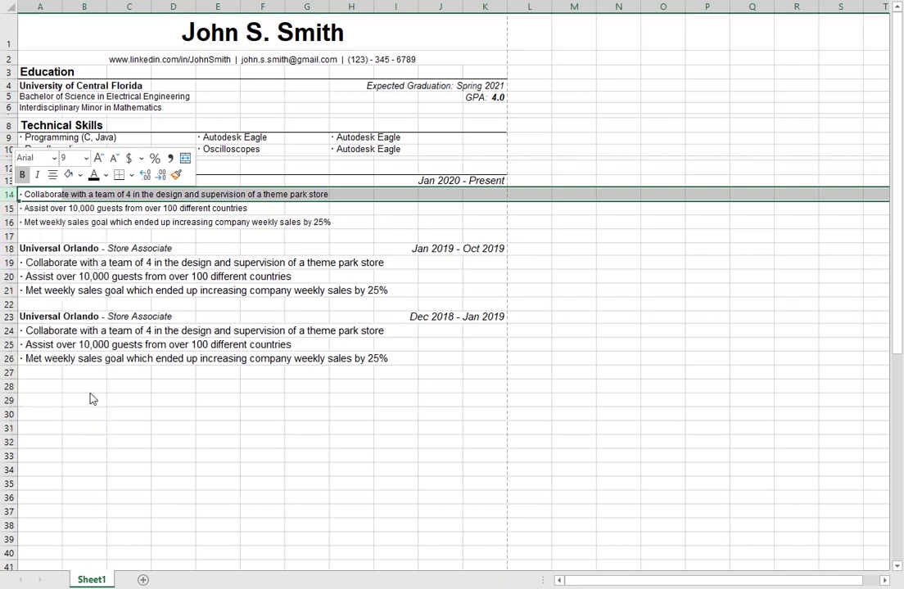
text(12.75)
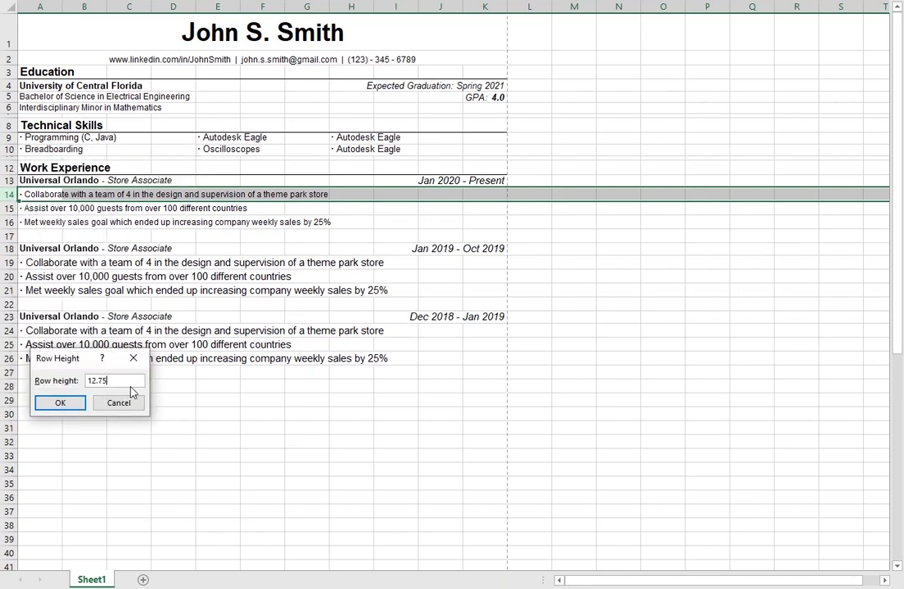
key(Return)
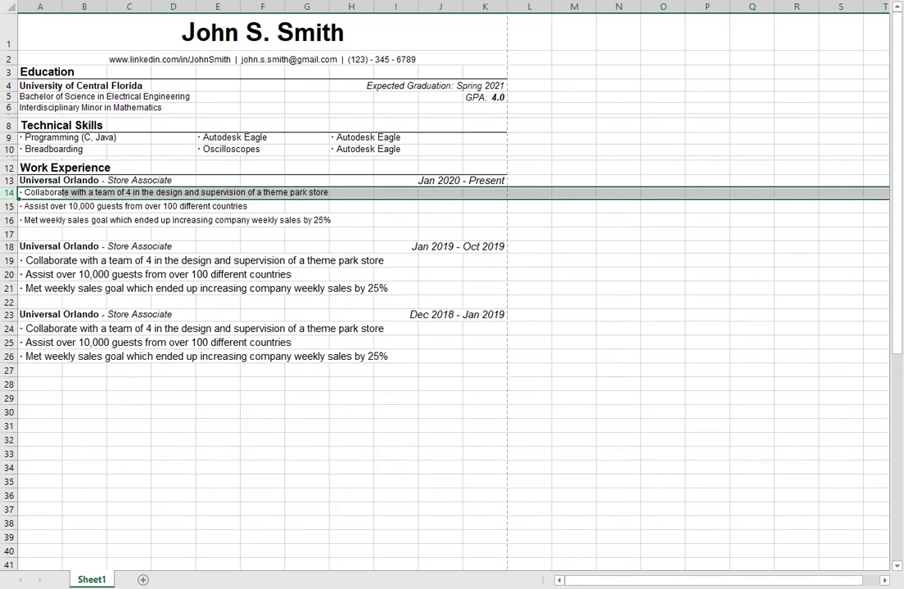
Step: Set rows 15 and 16 to a row height of 12.75
click(8, 206)
right_click(9, 207)
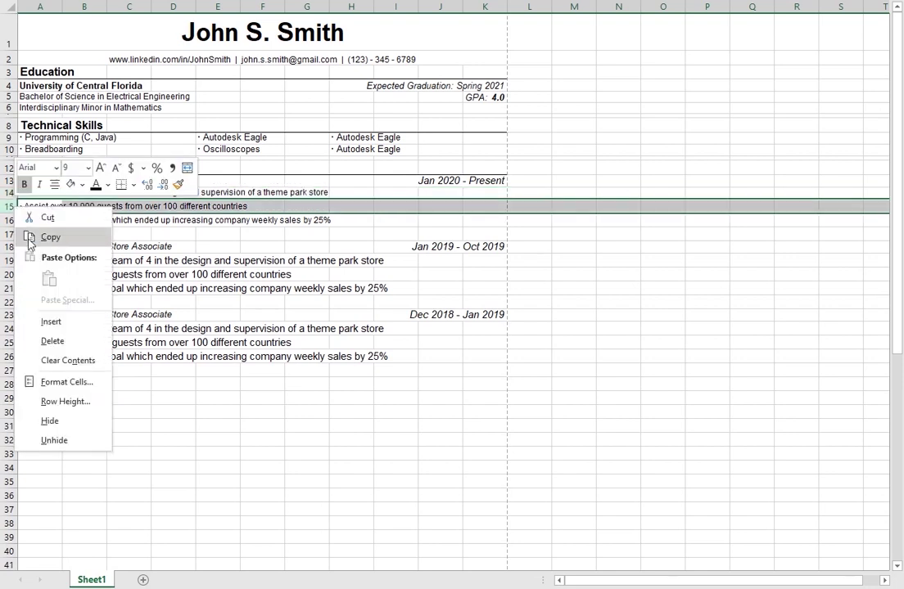
click(43, 401)
text(12.75)
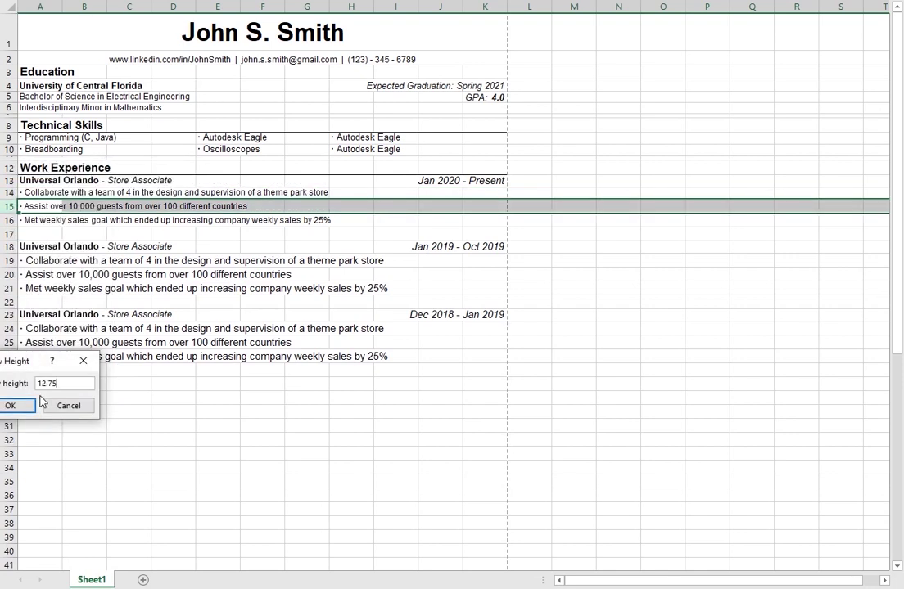
key(Return)
right_click(8, 218)
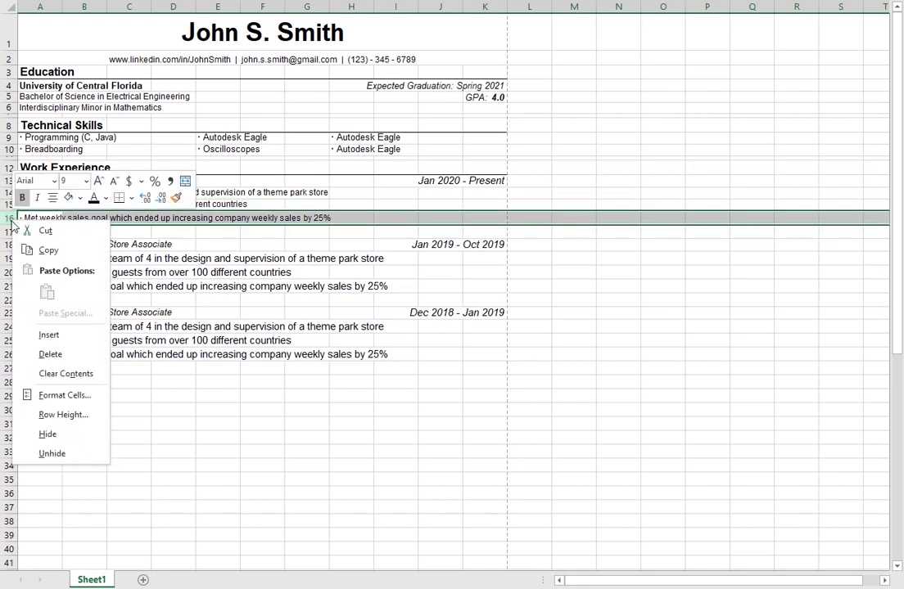
click(74, 416)
text(12.75)
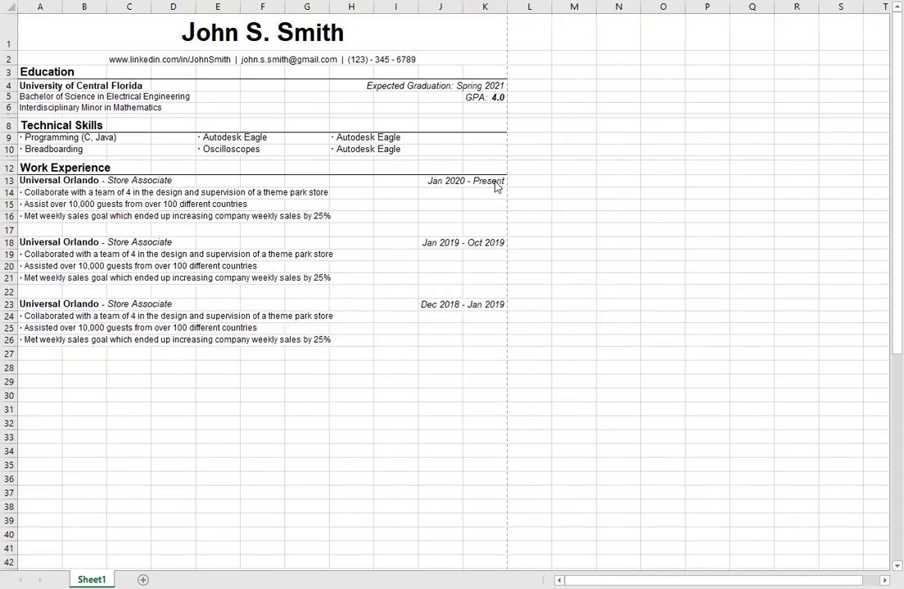
click(473, 179)
Step: Review the Oct 2019 and Jan 2019 dates and the Work Experience job headings
click(478, 232)
click(485, 243)
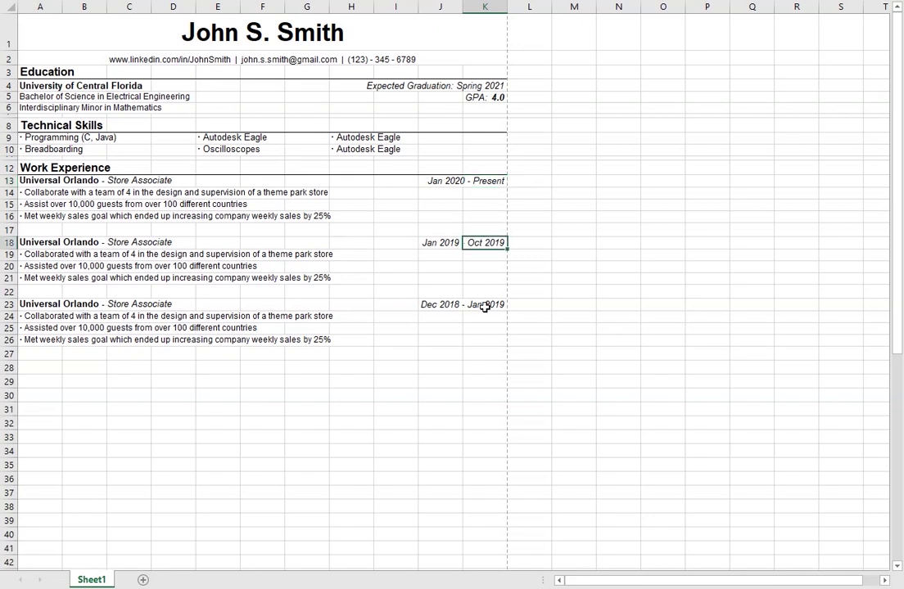
click(484, 304)
click(483, 244)
click(54, 315)
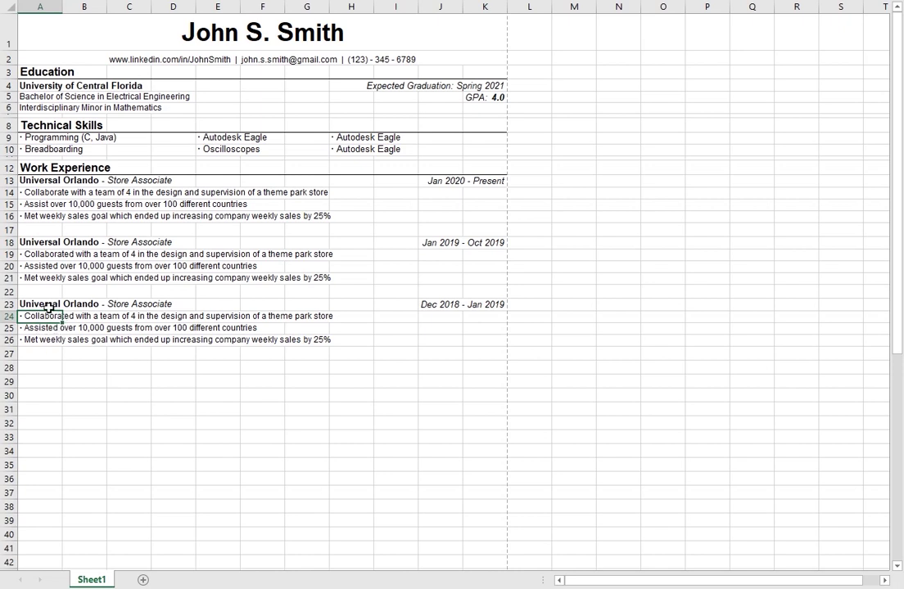
click(44, 304)
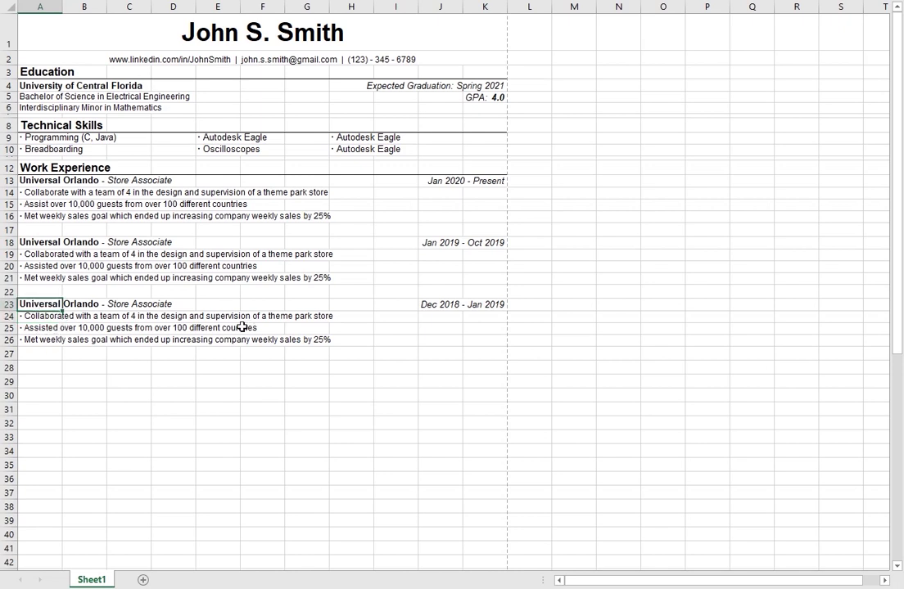
click(57, 167)
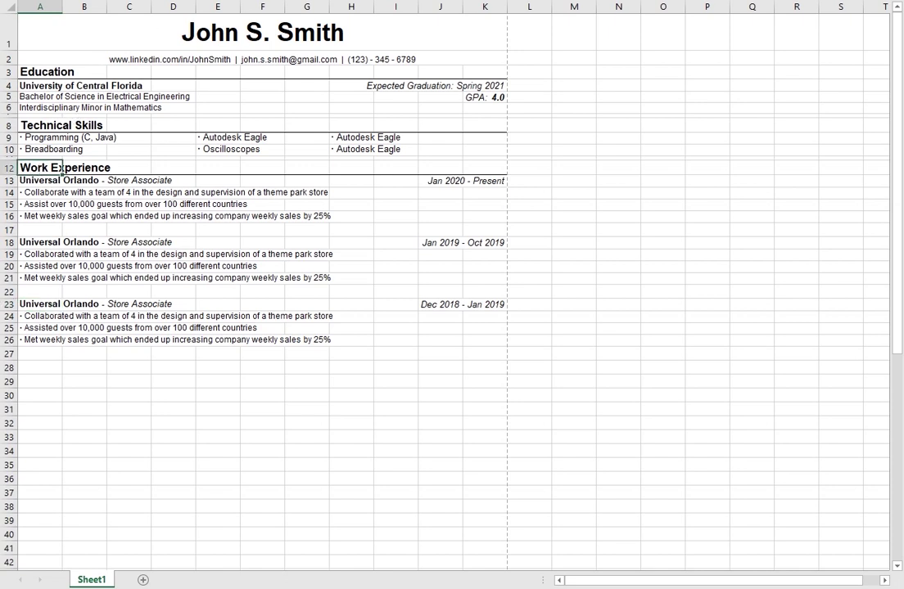
click(36, 232)
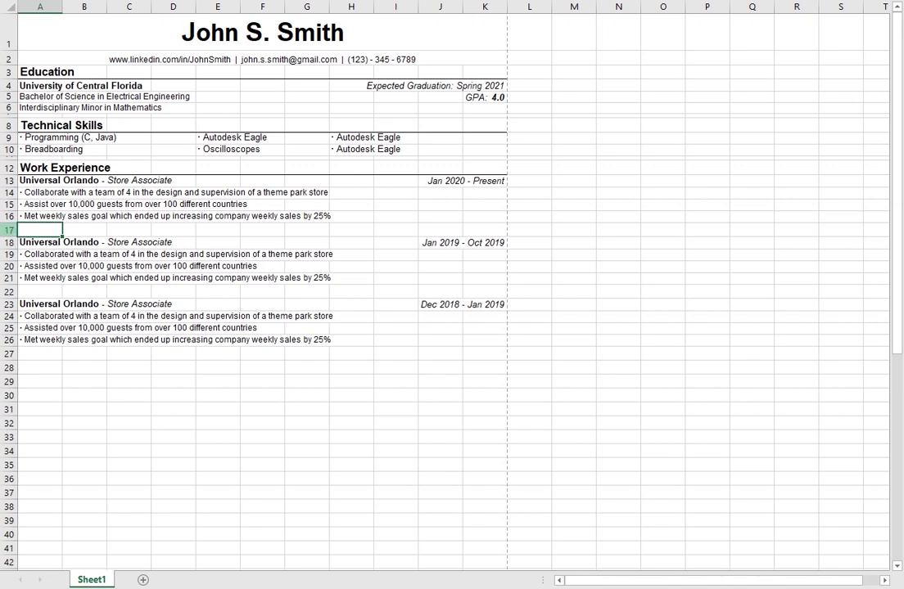
Step: Shrink spacer row 17 to a row height of 5
right_click(10, 230)
click(74, 424)
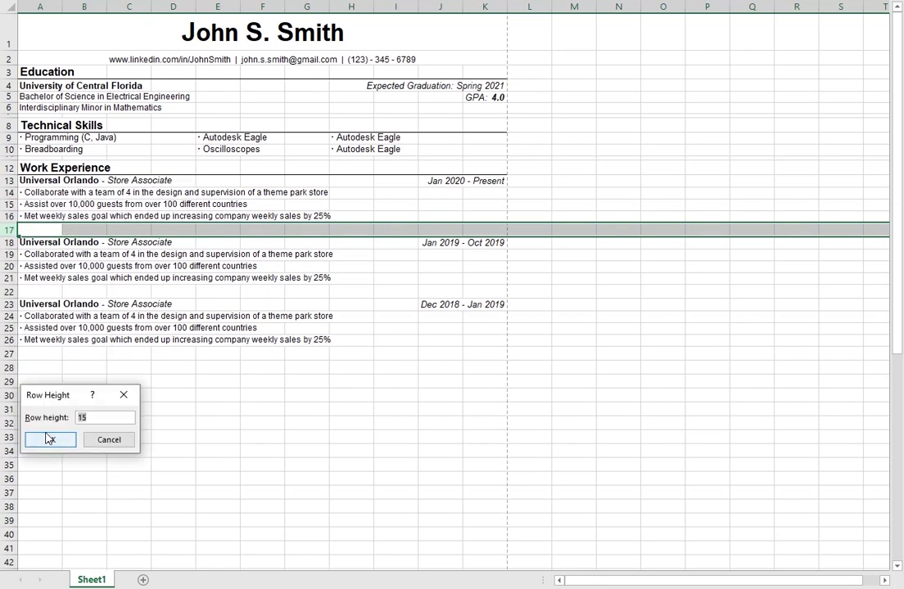
text(5)
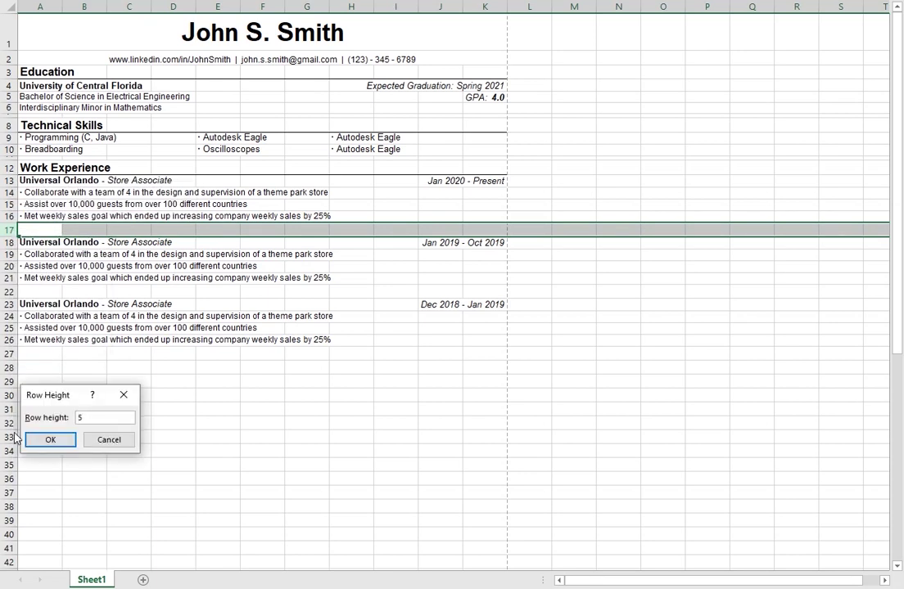
key(Return)
click(173, 386)
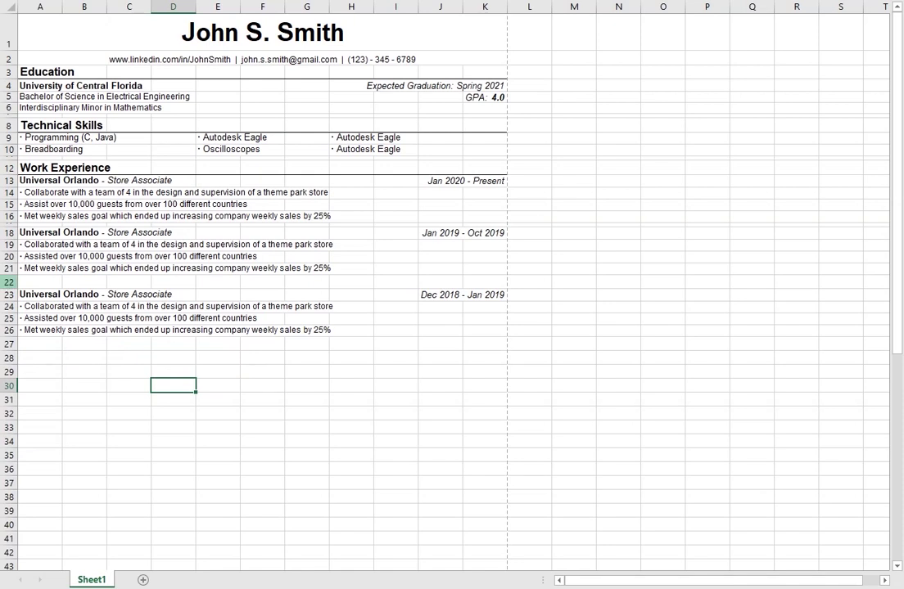
Step: Set spacer rows 22 and 27 to a row height of 5
right_click(9, 282)
click(75, 476)
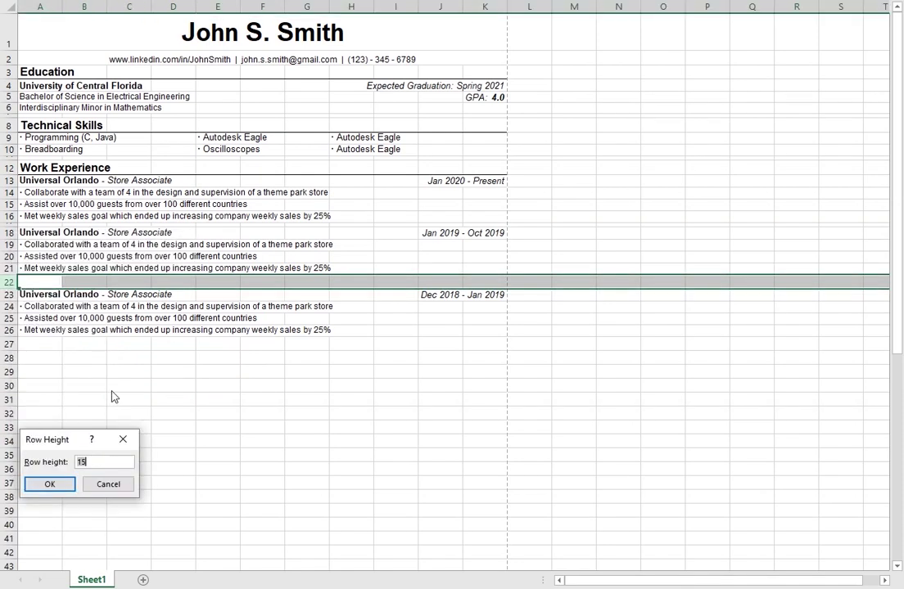
text(5)
key(Return)
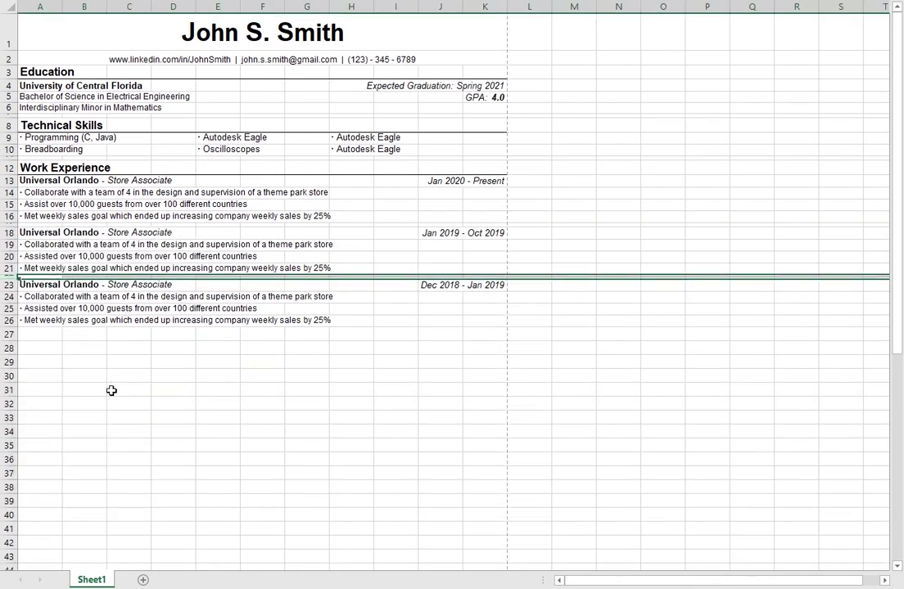
click(10, 334)
right_click(10, 334)
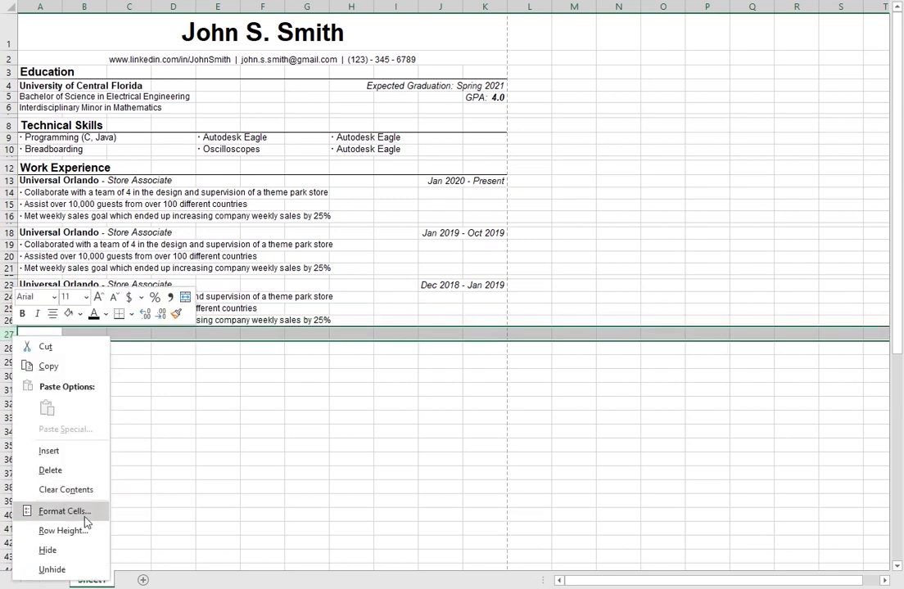
click(80, 532)
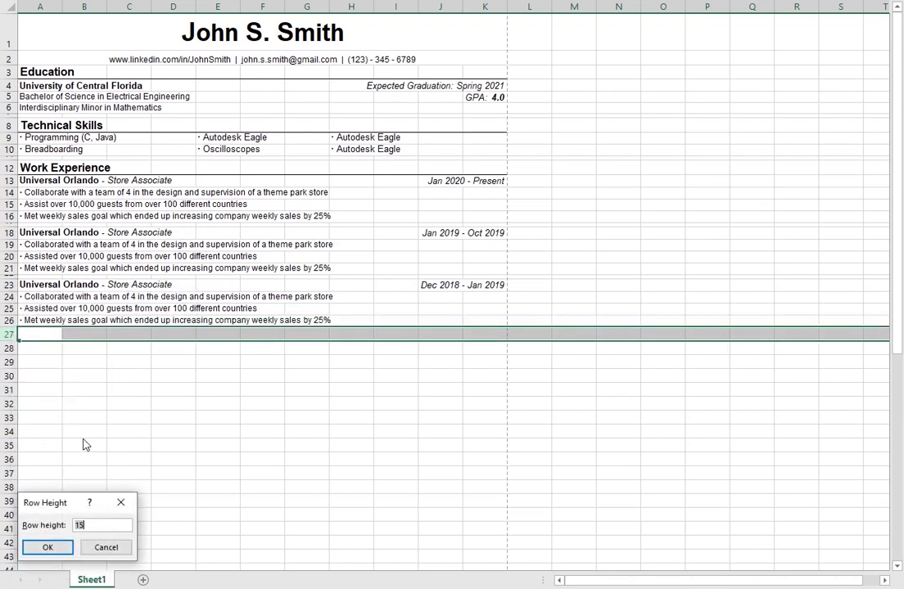
text(5)
key(Return)
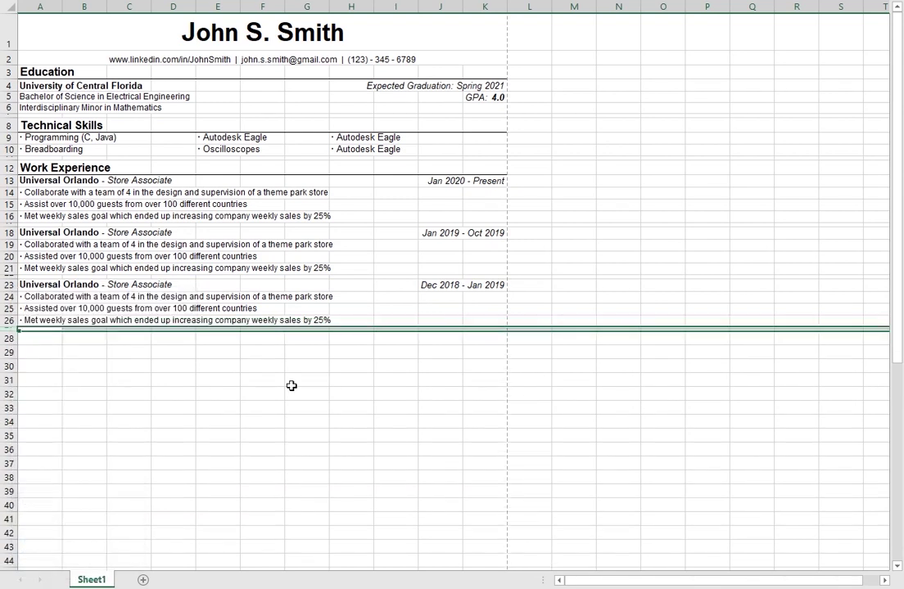
click(291, 386)
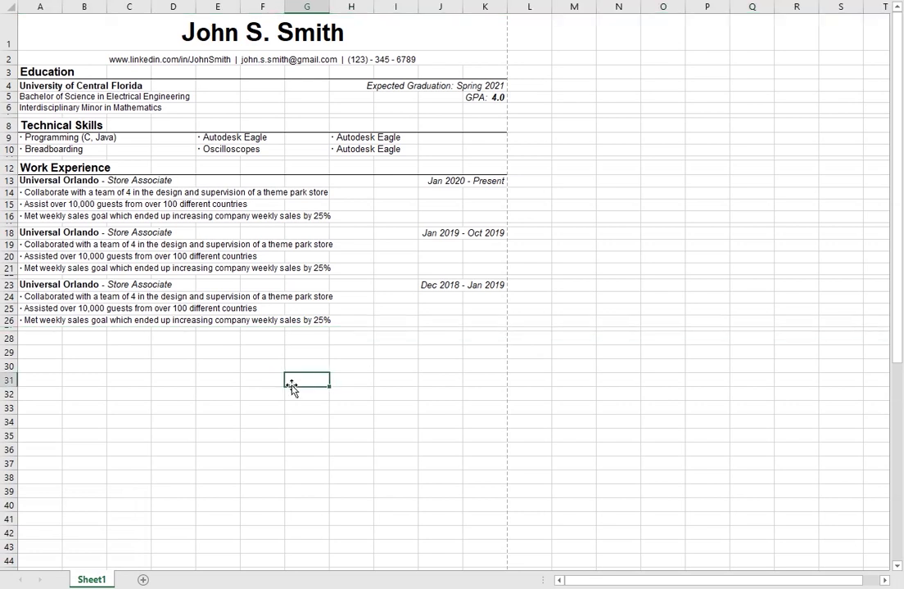
Step: Move among the third job's bullet cells around row 24
click(129, 295)
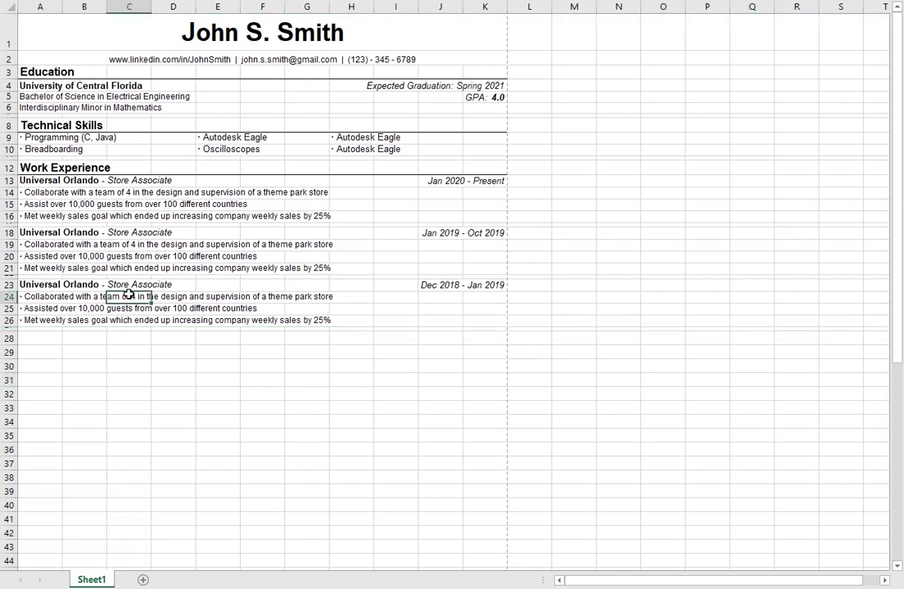
key(Left)
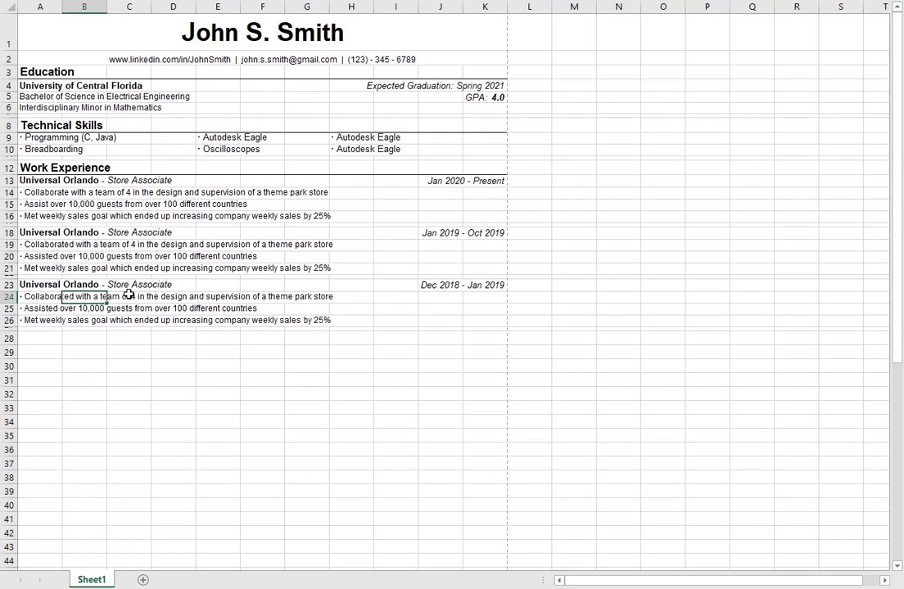
key(Left)
key(Down)
key(Up)
key(Right)
key(Right)
Step: Make '10,000 guests' bold in the third job's bullet in A25
key(Right)
key(Left)
key(Left)
key(Down)
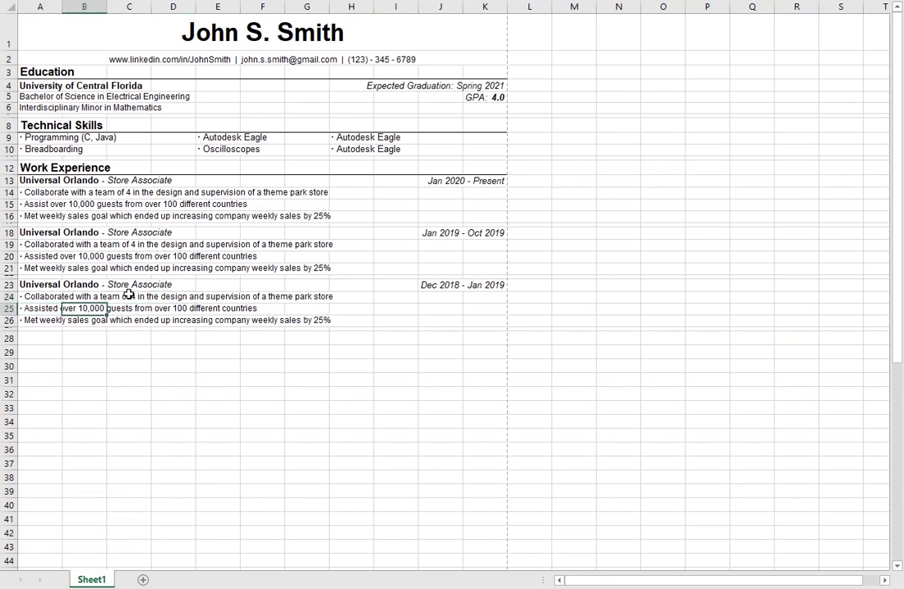
key(Right)
key(Right)
key(Left)
key(Left)
key(Left)
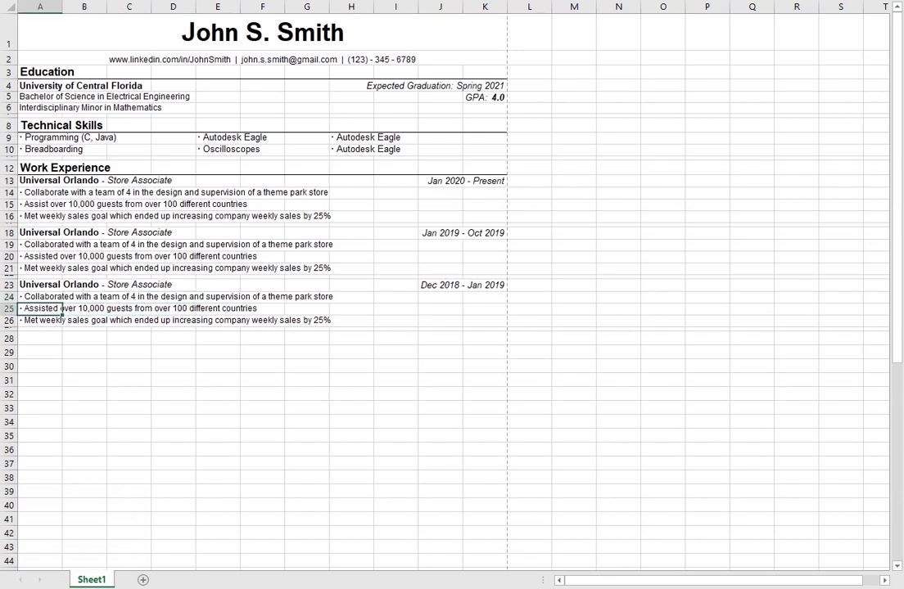
text(countries)
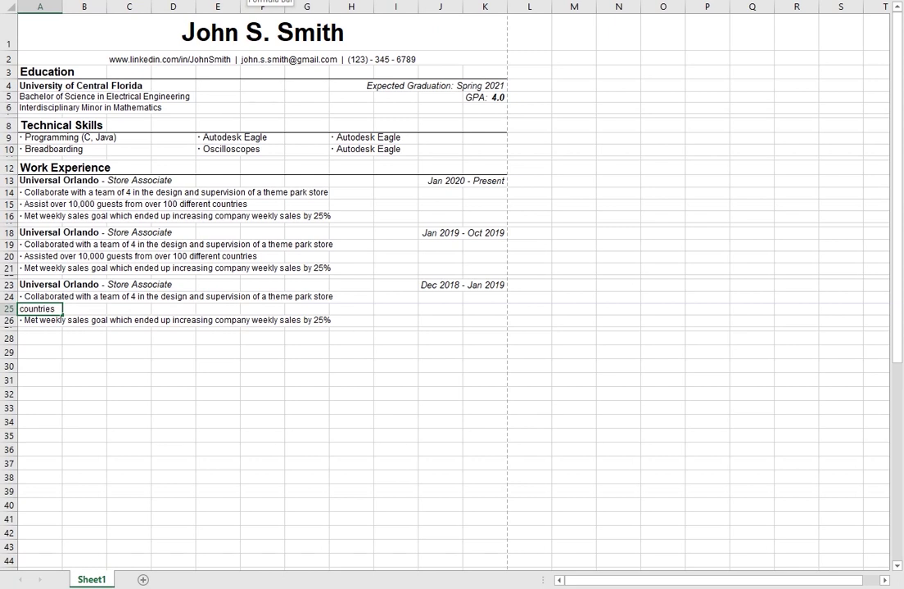
key(BackSpace)
key(BackSpace)
key(BackSpace)
key(BackSpace)
key(BackSpace)
key(BackSpace)
key(BackSpace)
key(BackSpace)
key(BackSpace)
text(guests)
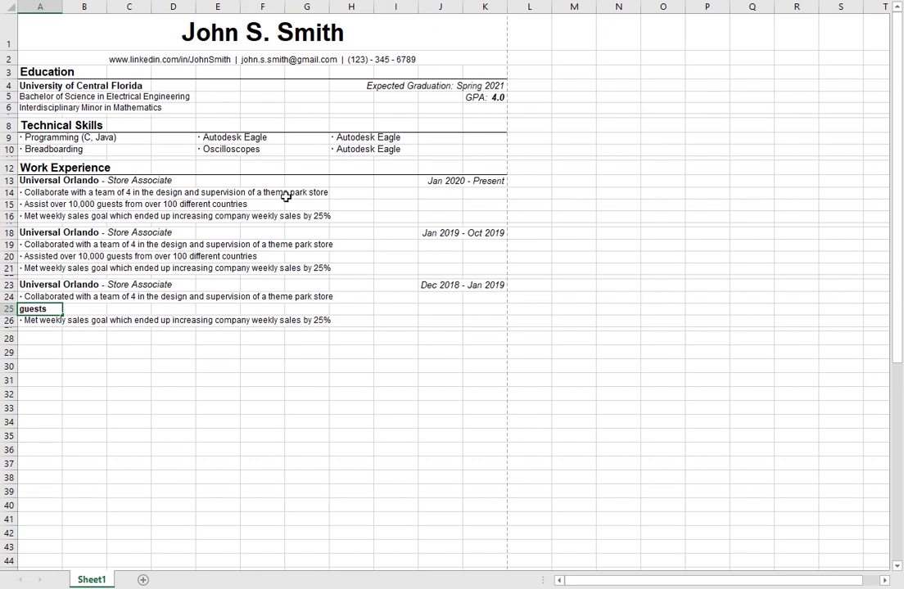
click(323, 310)
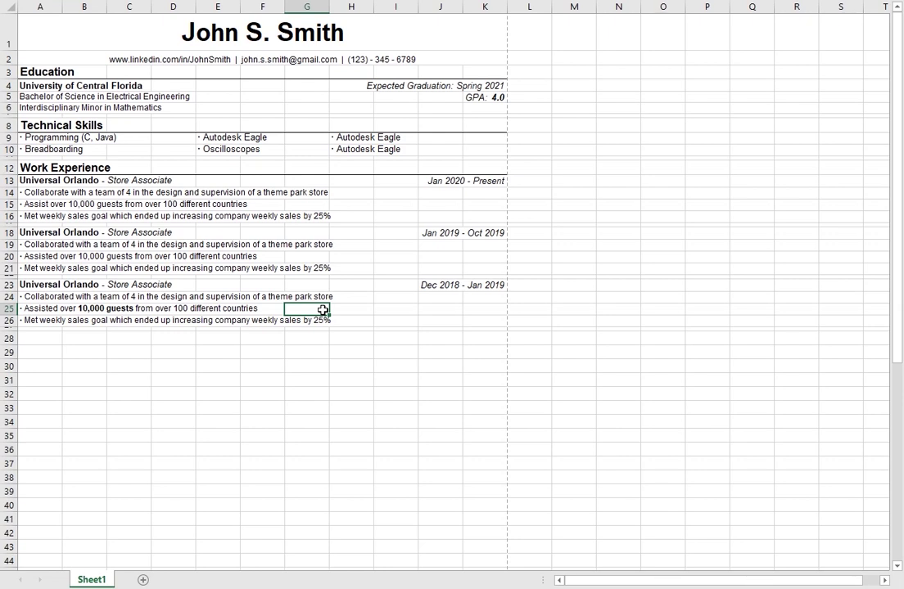
click(109, 309)
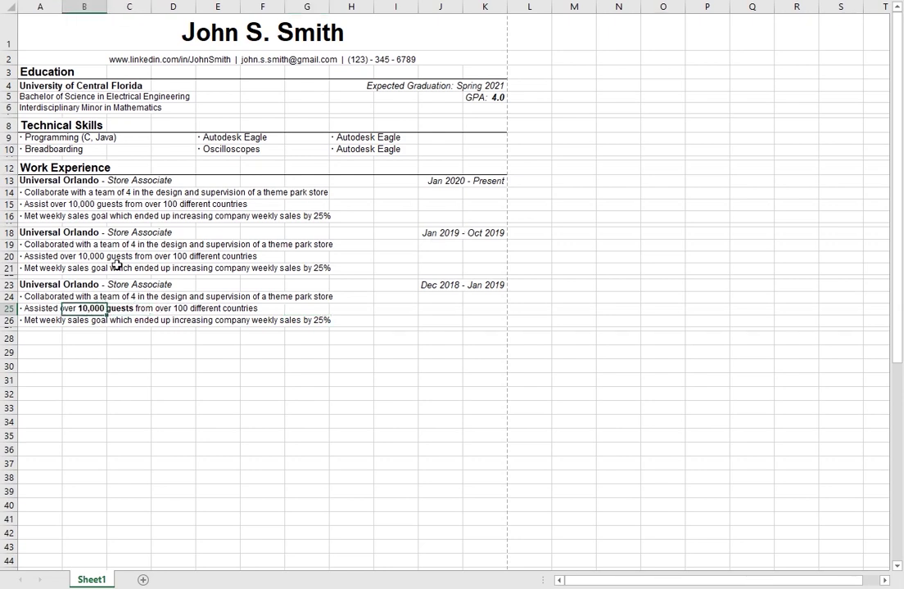
click(110, 321)
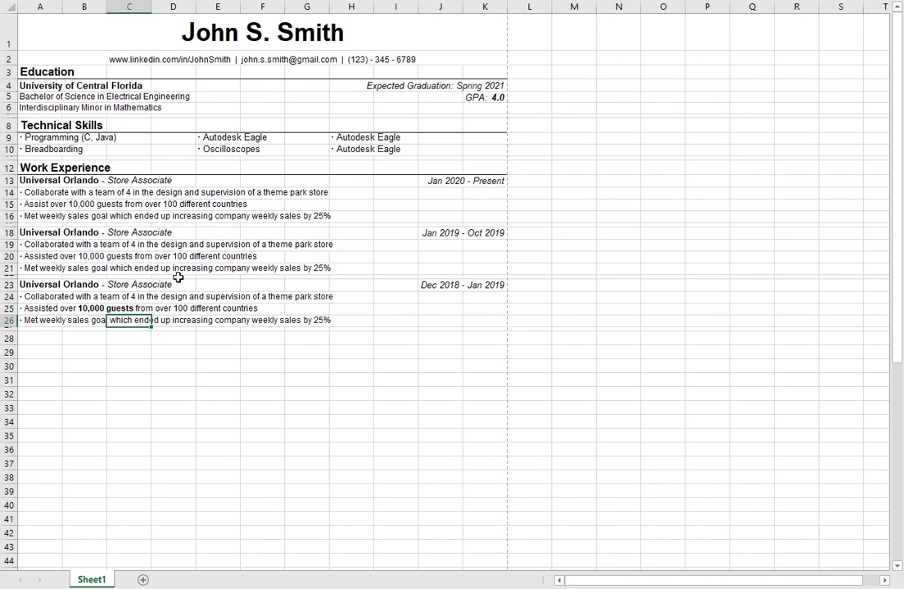
Step: Enter a bold 'Project' heading in A28 and select row 28 through column K
scroll(71, 255, down, 1)
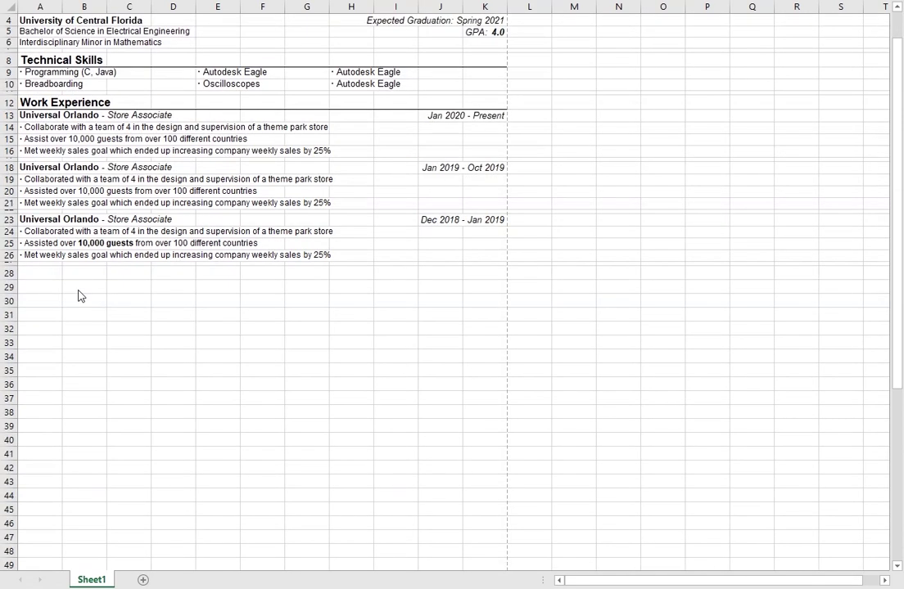
click(41, 272)
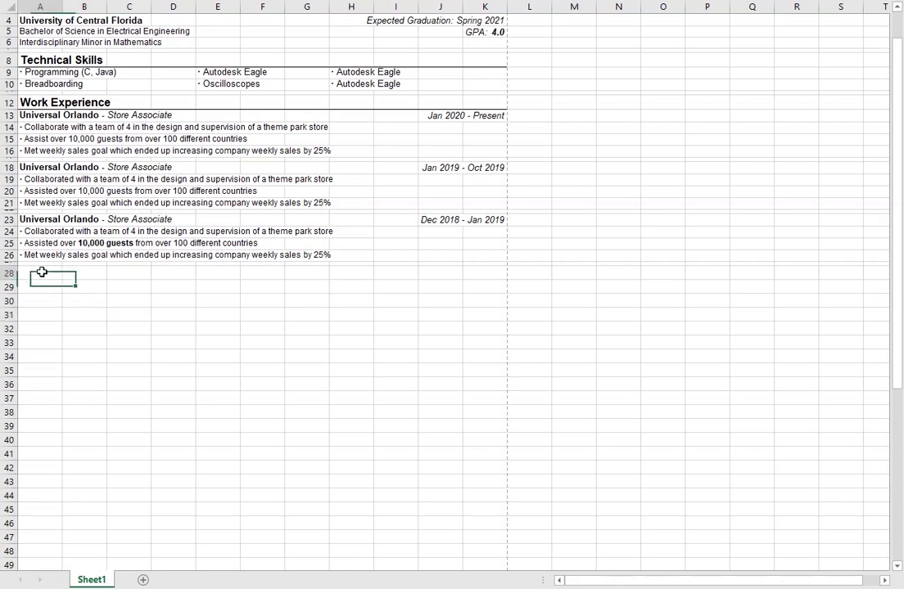
text(Project)
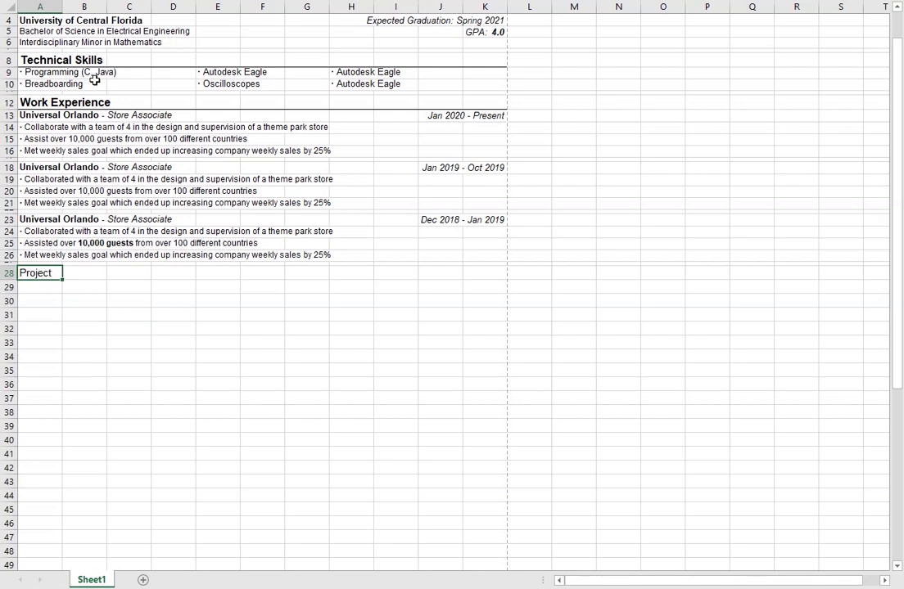
key(ctrl+b)
shift+click(484, 274)
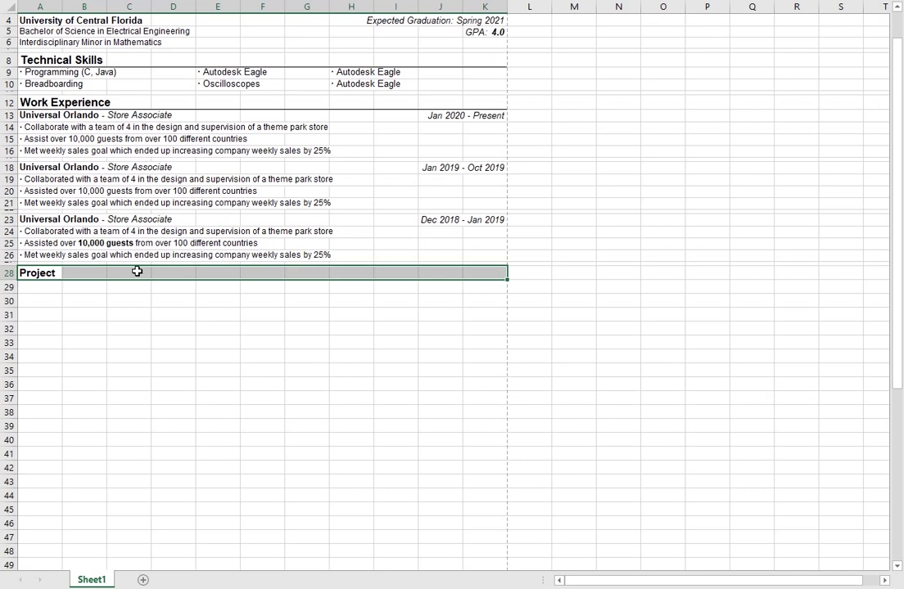
click(39, 289)
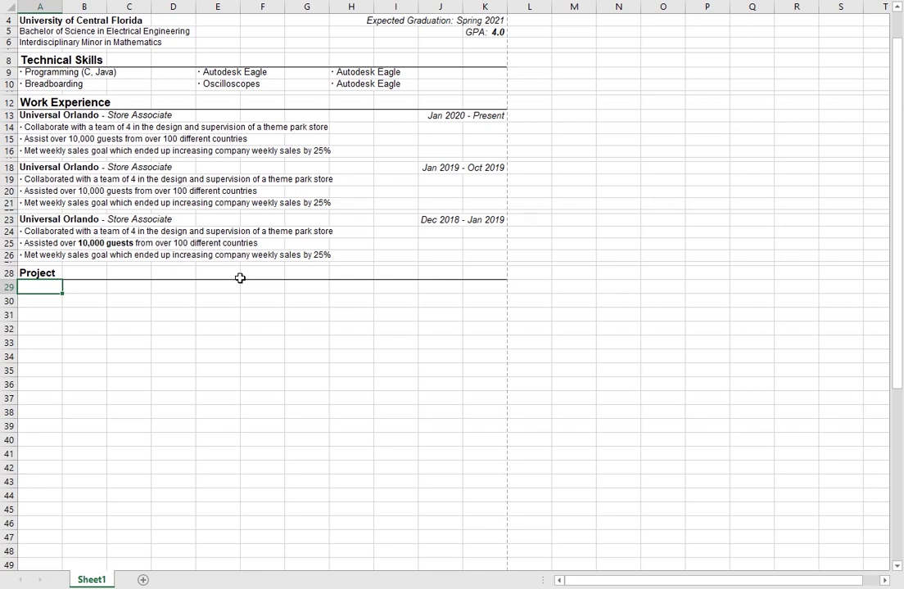
Step: Enter the project title 'MSP430 Stopwatch - Programmer, Lead' in A29
text(MSP43)
key(BackSpace)
key(BackSpace)
text(430 Stopwatch)
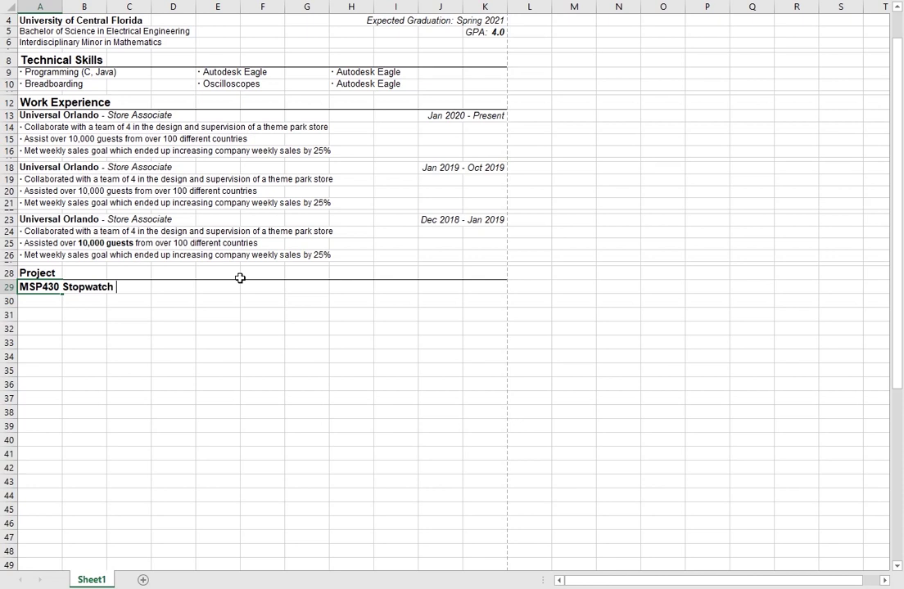
text( -)
text(Programmer, Lead)
key(BackSpace)
key(BackSpace)
key(BackSpace)
key(BackSpace)
key(BackSpace)
key(BackSpace)
key(BackSpace)
key(BackSpace)
key(BackSpace)
key(BackSpace)
key(BackSpace)
key(BackSpace)
key(BackSpace)
key(BackSpace)
key(BackSpace)
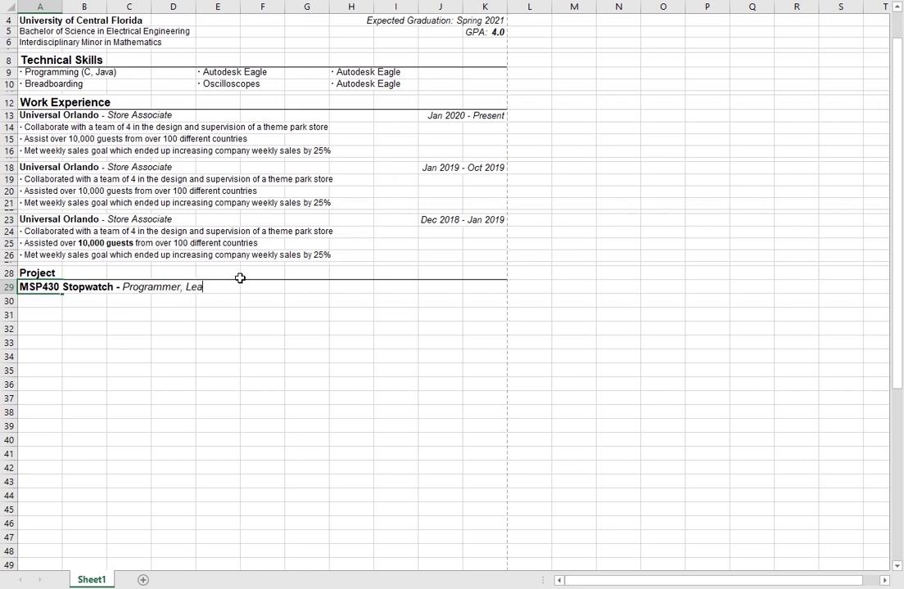
key(BackSpace)
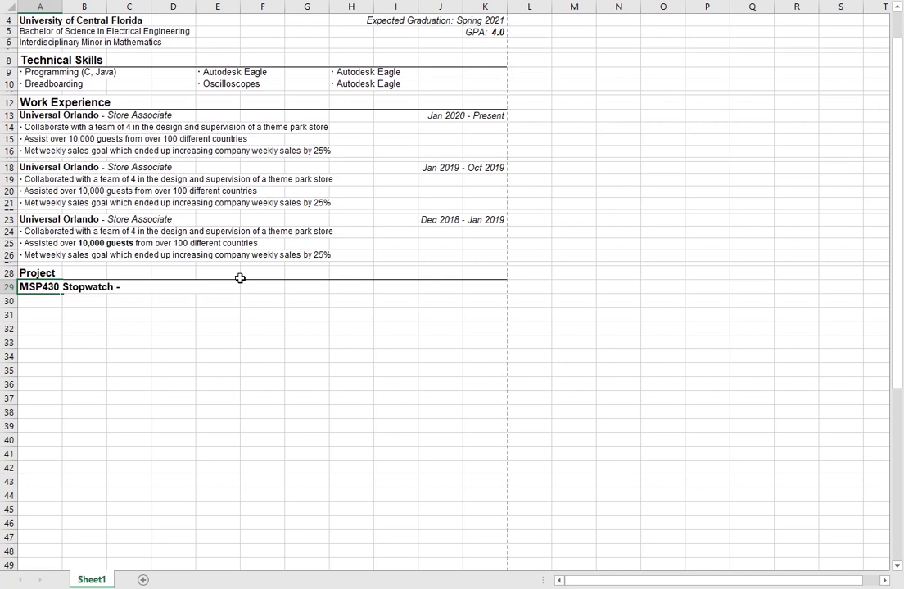
text(Programmer, Lead)
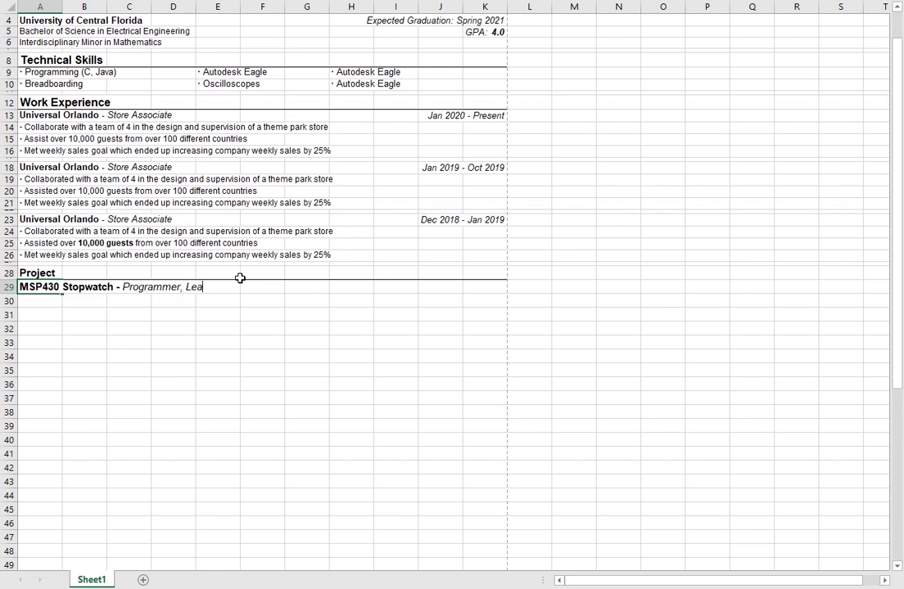
key(Return)
key(Up)
Step: Put a right-aligned italic 'Apr 2020 - Apr 2020' date range in K29
click(487, 286)
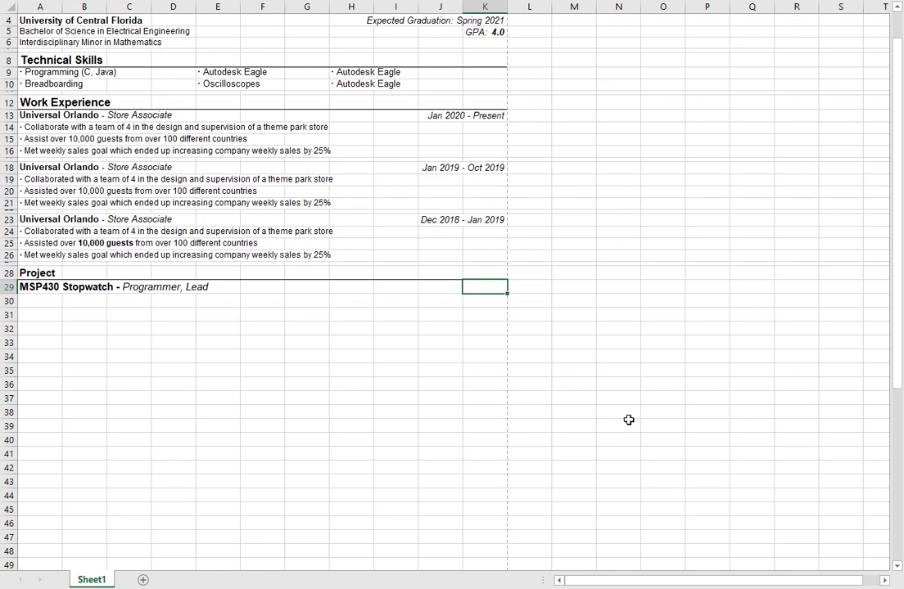
text(Apr 2020 - Apr 2020)
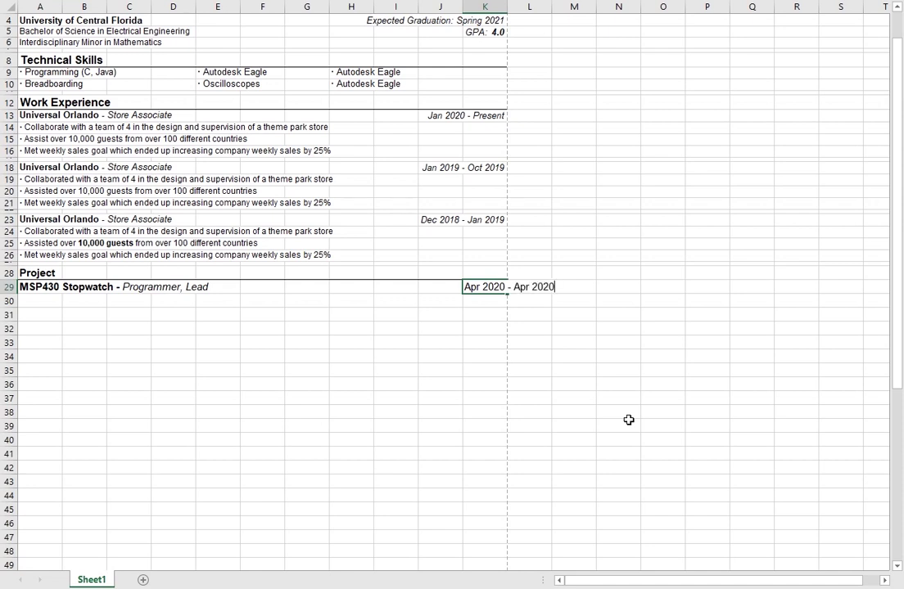
key(Return)
key(Up)
key(alt+h)
key(a)
key(r)
key(ctrl+i)
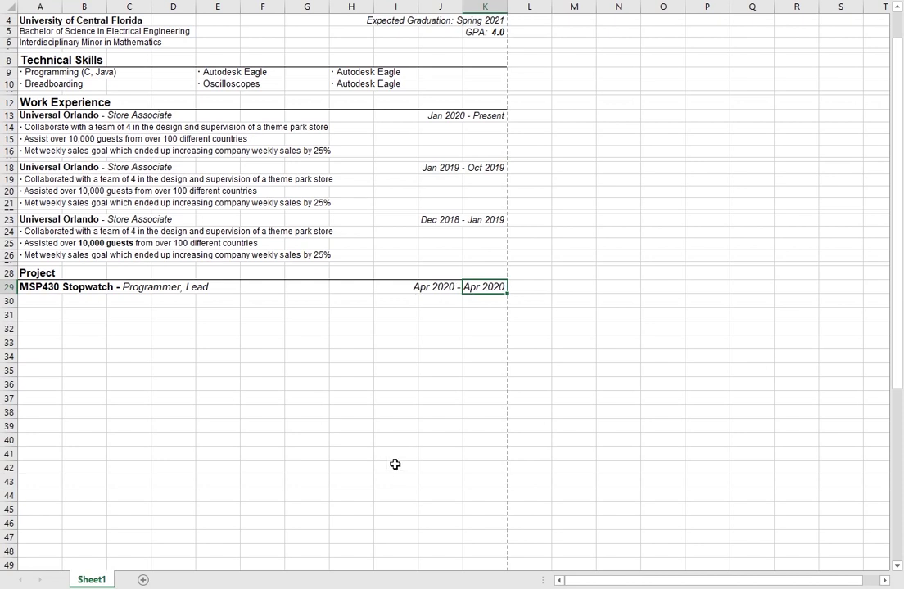
click(81, 313)
click(47, 304)
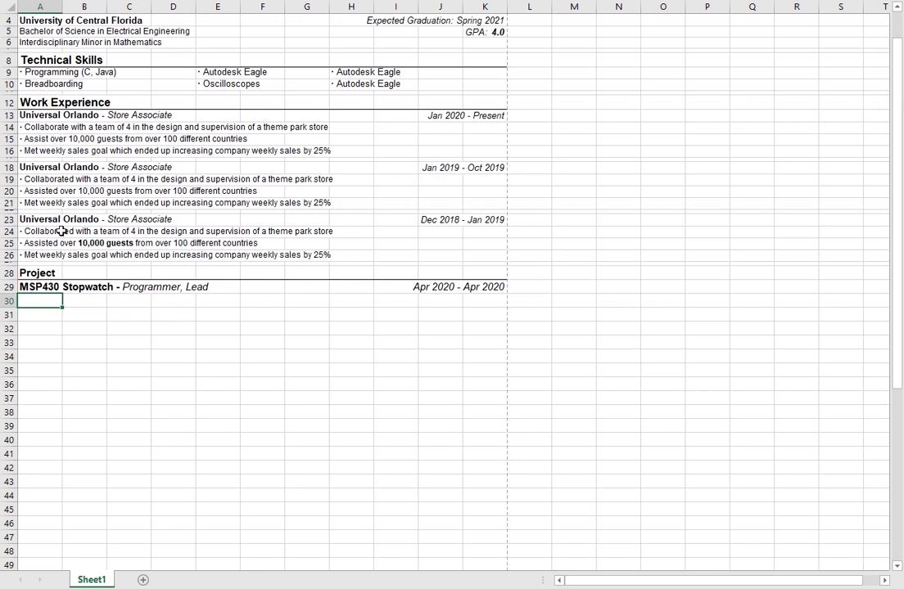
Step: Copy the last work bullet from A26 into A30 as a formatting template
click(35, 263)
click(37, 255)
key(ctrl+c)
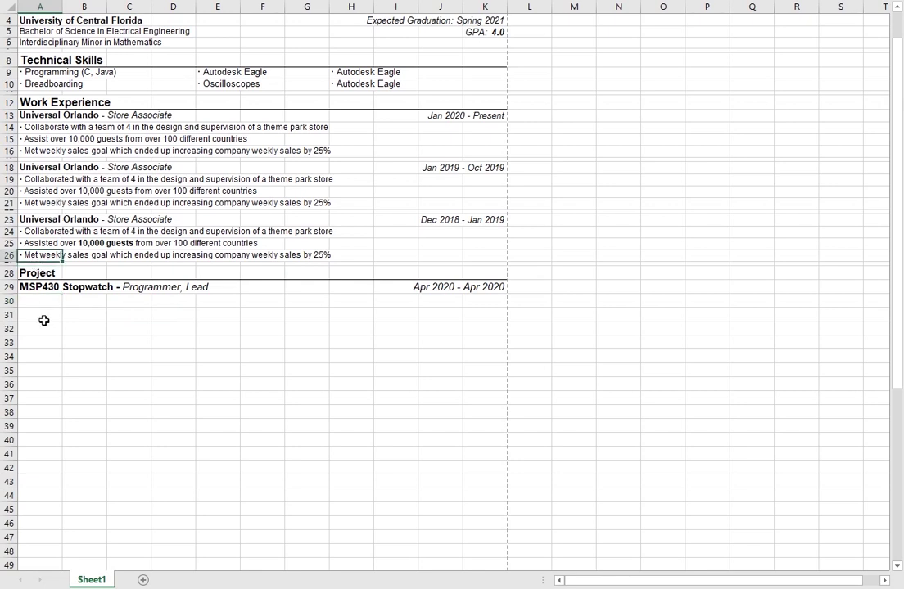
click(48, 301)
key(ctrl+v)
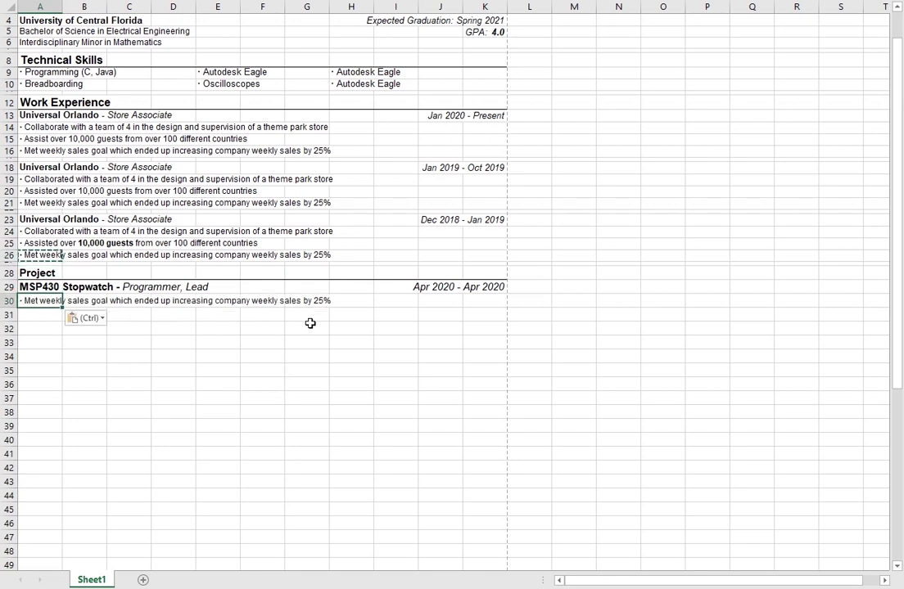
text(25%)
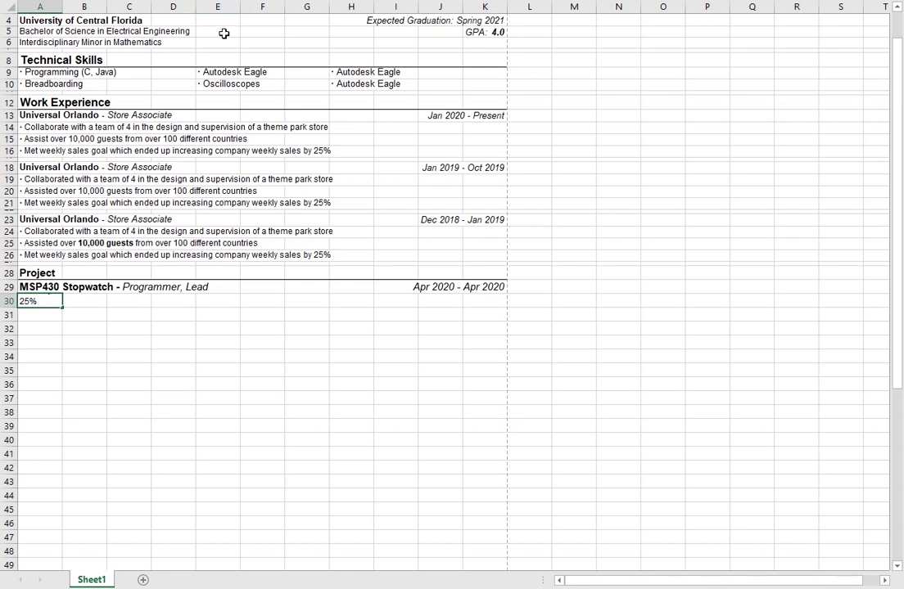
key(ctrl+v)
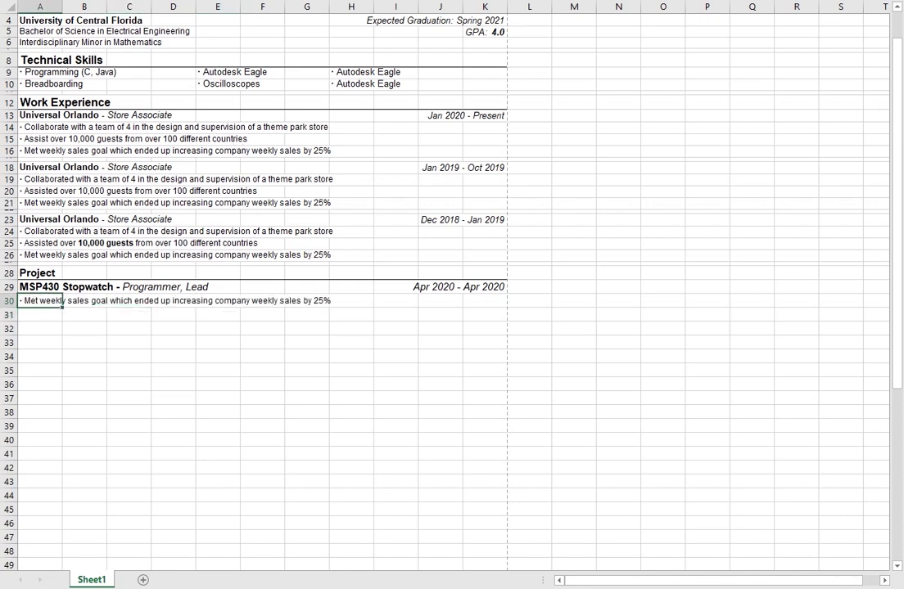
key(ctrl+z)
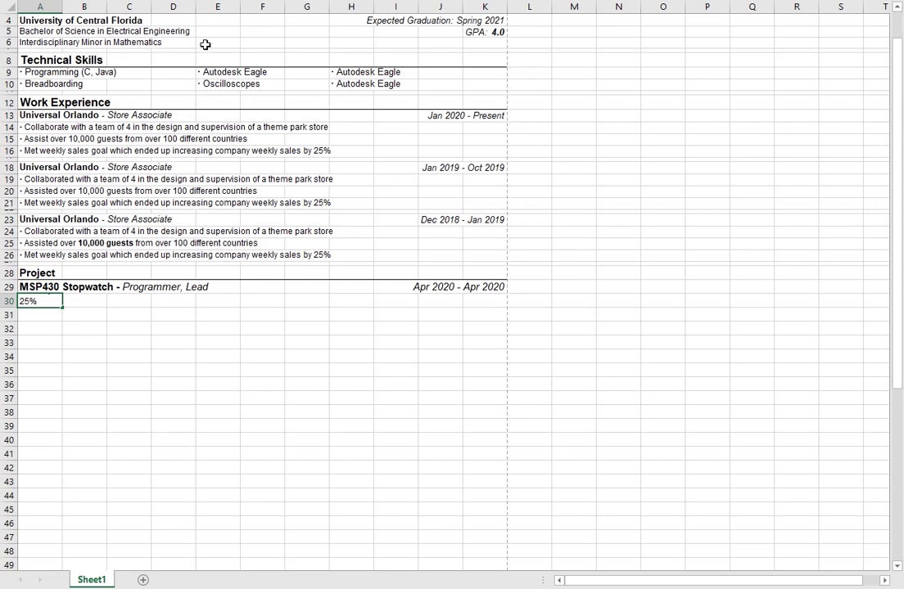
Step: Write '· Programmed a stopwatch using an MSP microcontroller and C on Code Composer Studios' in A30
key(Delete)
text(· Prog)
key(BackSpace)
key(BackSpace)
key(BackSpace)
key(BackSpace)
key(BackSpace)
key(BackSpace)
text(ed)
text( s)
key(BackSpace)
key(BackSpace)
key(BackSpace)
key(BackSpace)
text(stopwatch)
key(BackSpace)
key(BackSpace)
key(BackSpace)
key(BackSpace)
key(BackSpace)
key(BackSpace)
key(BackSpace)
key(BackSpace)
key(BackSpace)
text(using on th)
key(BackSpace)
key(BackSpace)
key(BackSpace)
key(BackSpace)
key(BackSpace)
key(BackSpace)
key(BackSpace)
key(BackSpace)
key(BackSpace)
key(BackSpace)
key(BackSpace)
text(MSP micro)
key(BackSpace)
key(BackSpace)
key(BackSpace)
key(BackSpace)
key(BackSpace)
key(BackSpace)
key(BackSpace)
key(BackSpace)
key(BackSpace)
text(microcont)
key(BackSpace)
key(BackSpace)
key(BackSpace)
key(BackSpace)
key(BackSpace)
key(BackSpace)
key(BackSpace)
key(BackSpace)
key(BackSpace)
text(oller and C on Code Composer Studios)
key(Return)
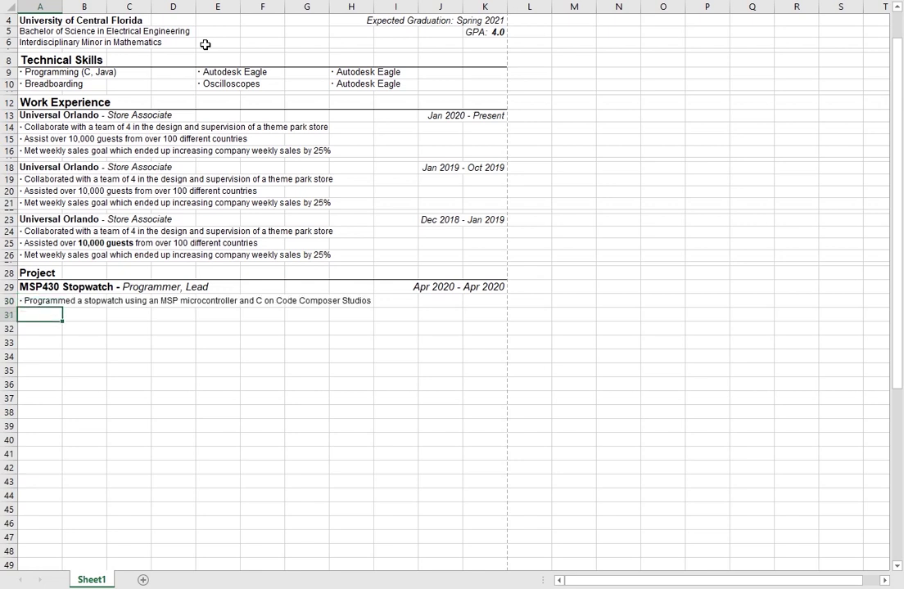
Step: Check how far the row 30 bullet text spans across the row
key(Up)
key(Down)
key(Up)
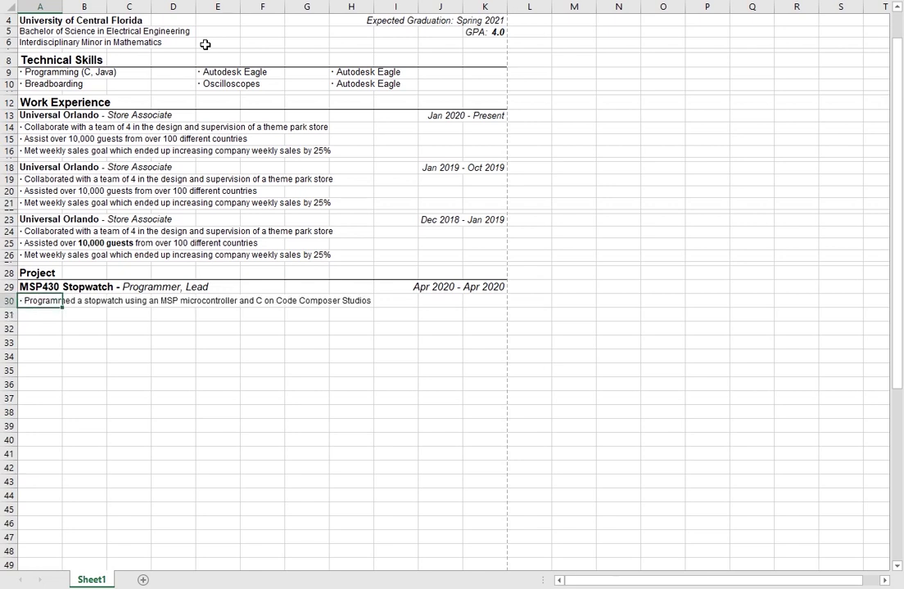
key(shift+Right)
key(shift+Left)
key(shift+Right)
key(shift+Right)
key(Right)
key(Right)
key(Right)
key(Right)
key(Right)
key(Right)
key(Right)
key(Right)
key(Right)
key(Right)
key(Left)
key(Left)
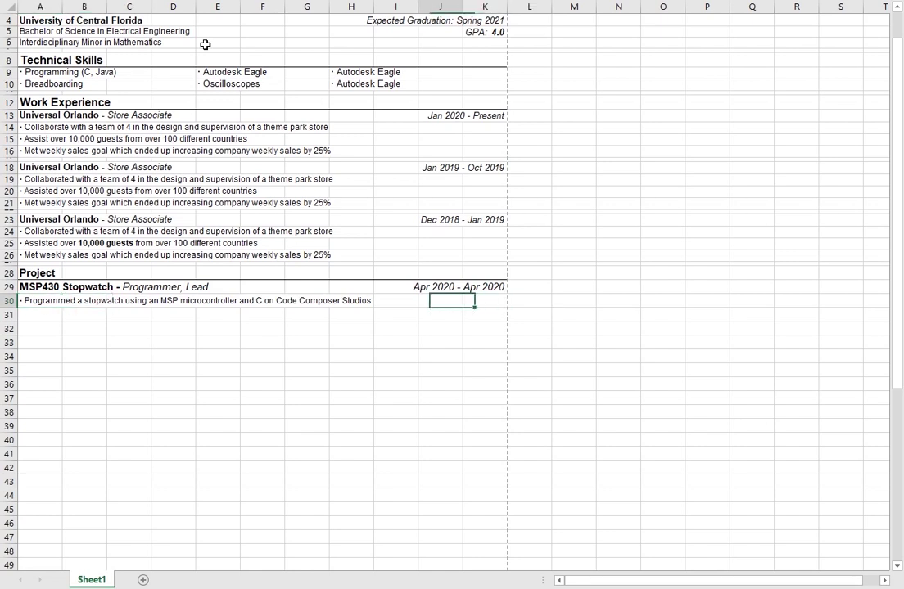
key(Home)
key(Down)
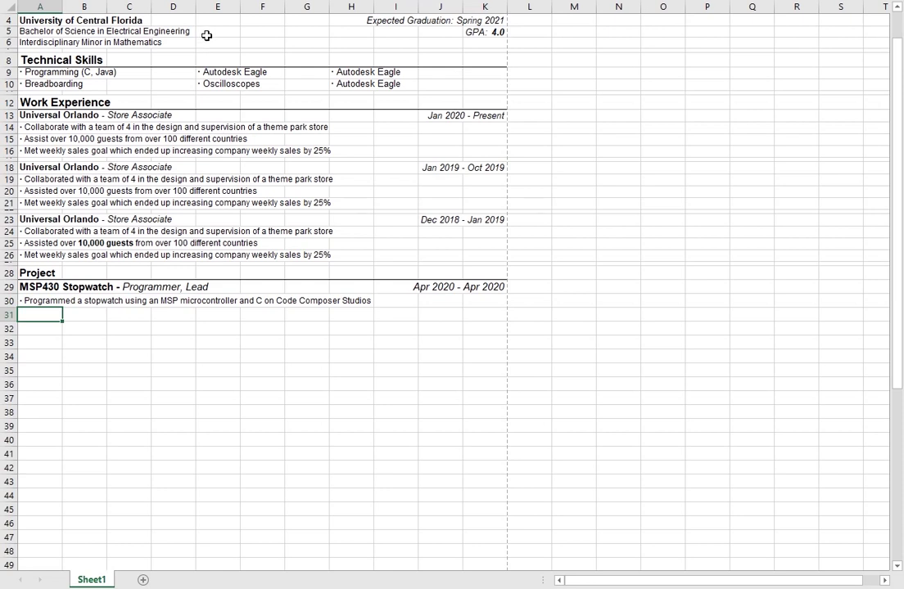
Step: Copy the A30 bullet into A31 and reword it: interpreted MSP schematic to assign pin-outs and pinmodes
click(43, 299)
key(ctrl+c)
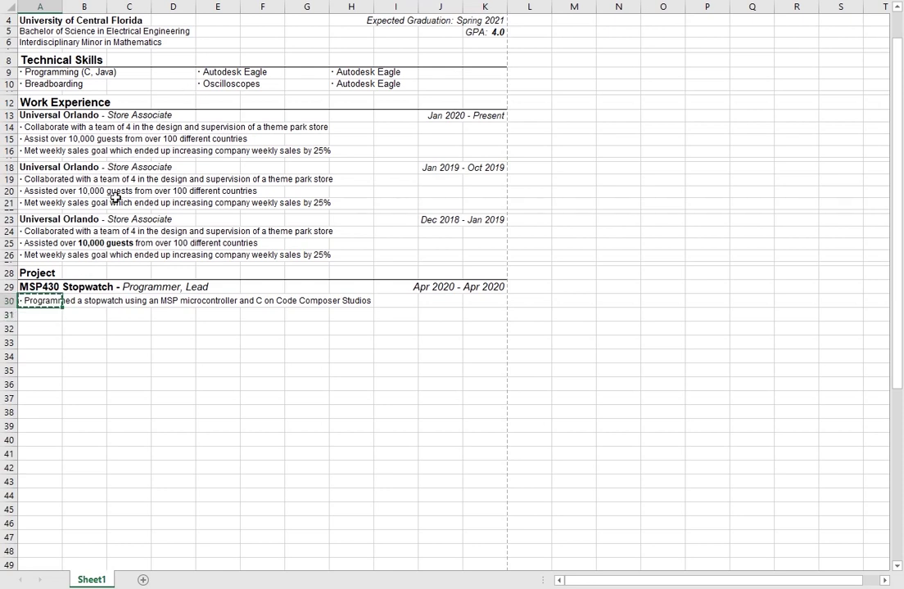
key(Down)
key(ctrl+v)
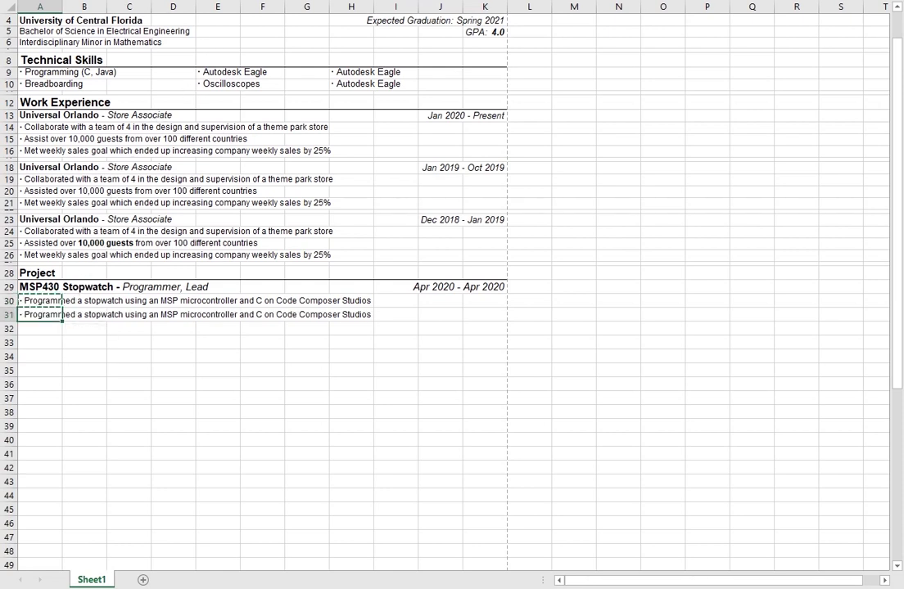
text(Studios)
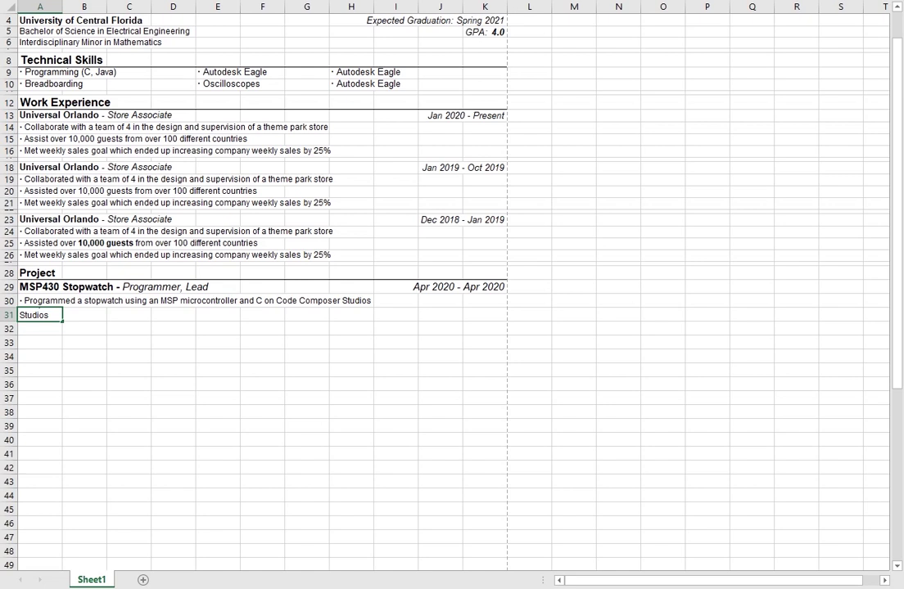
key(BackSpace)
key(BackSpace)
key(BackSpace)
key(BackSpace)
key(BackSpace)
key(BackSpace)
key(BackSpace)
text(·In)
key(BackSpace)
key(BackSpace)
text(Interpreted)
key(BackSpace)
key(BackSpace)
key(BackSpace)
key(BackSpace)
key(BackSpace)
key(BackSpace)
key(BackSpace)
key(BackSpace)
key(BackSpace)
key(BackSpace)
key(BackSpace)
text(schematic)
key(BackSpace)
key(BackSpace)
key(BackSpace)
key(BackSpace)
key(BackSpace)
key(BackSpace)
key(BackSpace)
key(BackSpace)
key(BackSpace)
text(to assign)
key(BackSpace)
key(BackSpace)
key(BackSpace)
key(BackSpace)
key(BackSpace)
key(BackSpace)
key(BackSpace)
key(BackSpace)
key(BackSpace)
text(pin)
text(s)
key(BackSpace)
text(out)
key(BackSpace)
key(BackSpace)
key(BackSpace)
key(BackSpace)
key(BackSpace)
key(BackSpace)
key(BackSpace)
text(and pui)
key(BackSpace)
key(BackSpace)
text(inm)
key(Home)
key(Delete)
key(Delete)
key(Delete)
key(Delete)
key(End)
text(odes)
key(Return)
key(Up)
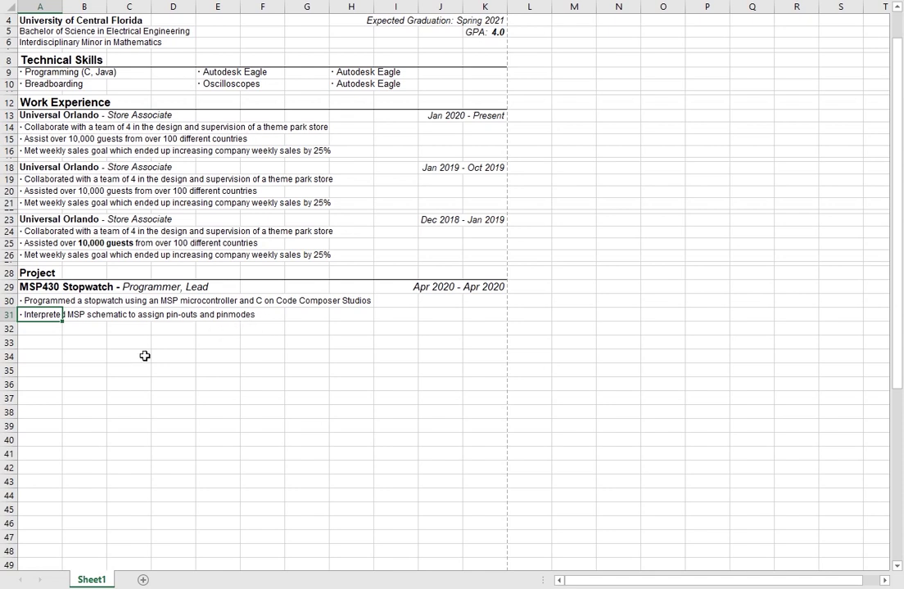
Step: Paste the bullet into A32 and replace it with 'Implemented stopwatch to assist in weekly workout rountines'
key(ctrl+c)
click(31, 329)
key(ctrl+v)
key(F2)
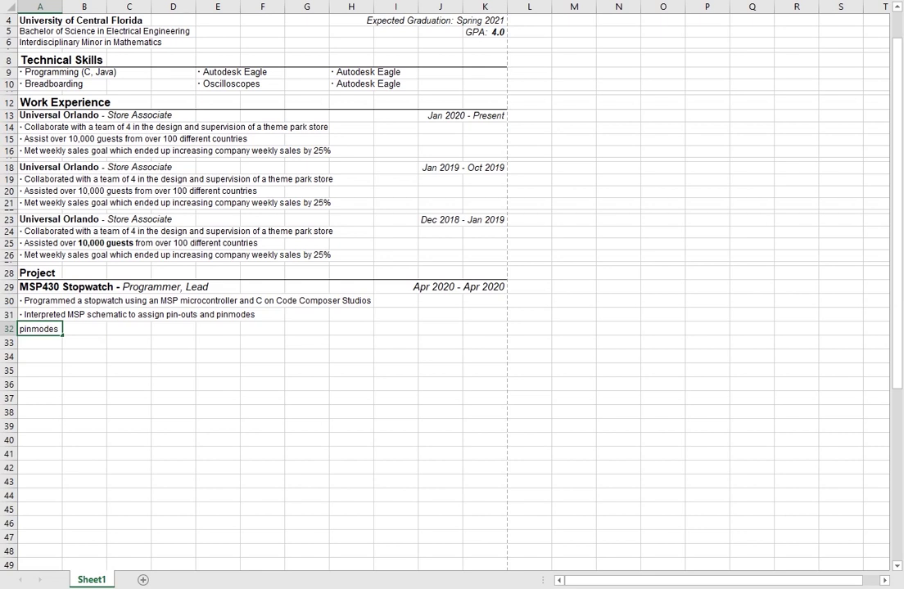
key(Escape)
text(Implemented st)
text(opwatch to)
text( assit)
text(st in)
text( weekly workout)
text( rountines)
key(Return)
click(39, 328)
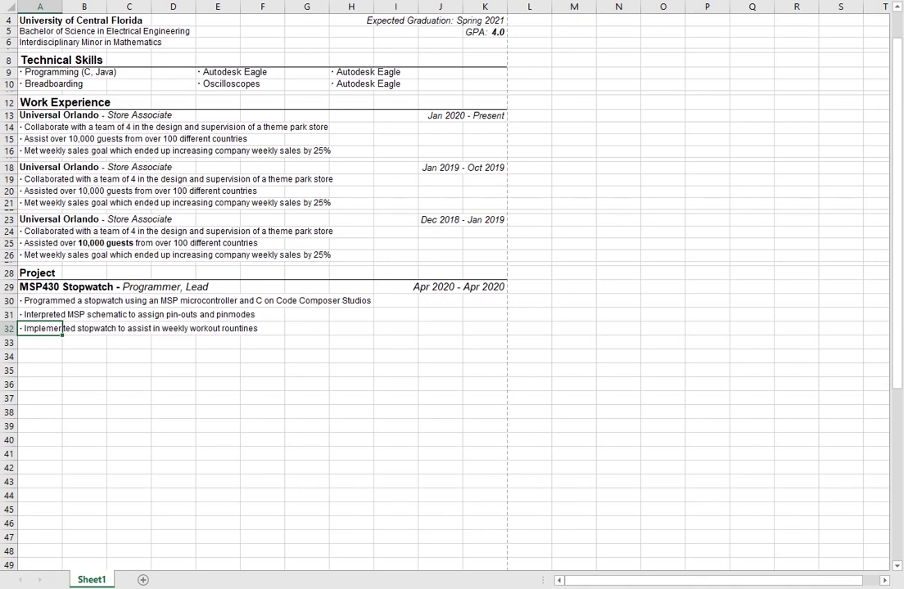
Step: Review the project bullets and select the MSP430 Stopwatch block A29:K32
click(39, 314)
click(40, 328)
click(84, 314)
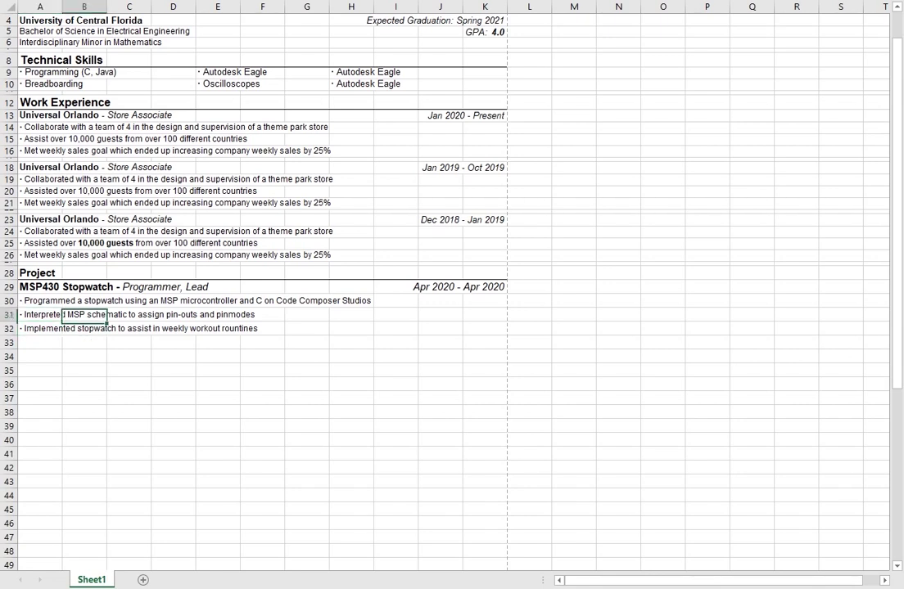
click(39, 314)
click(63, 329)
click(83, 329)
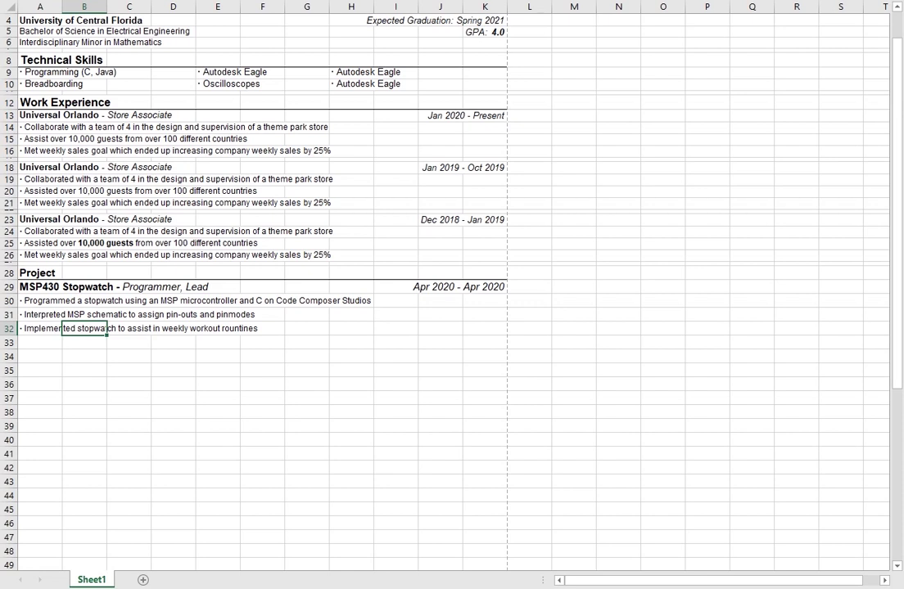
click(129, 328)
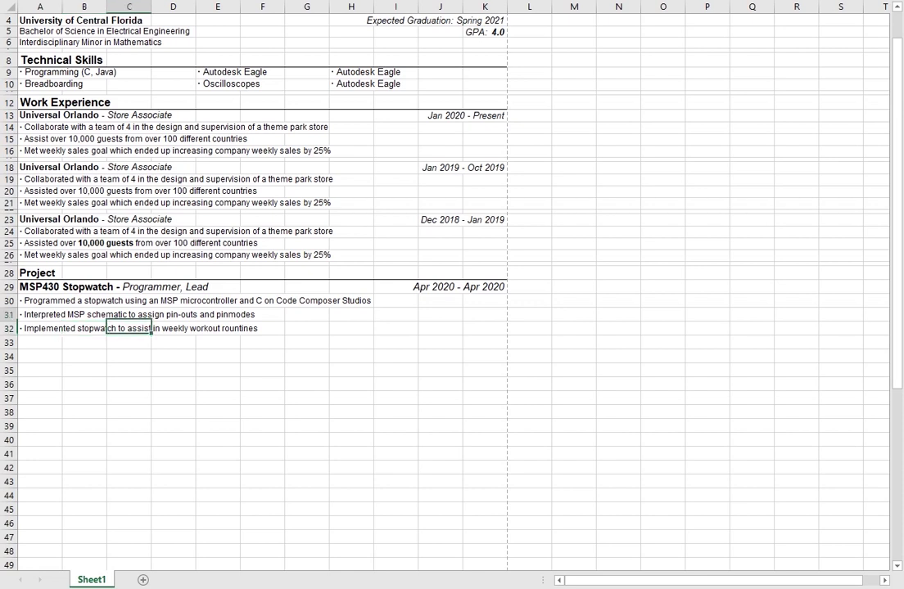
click(40, 315)
click(39, 301)
click(39, 328)
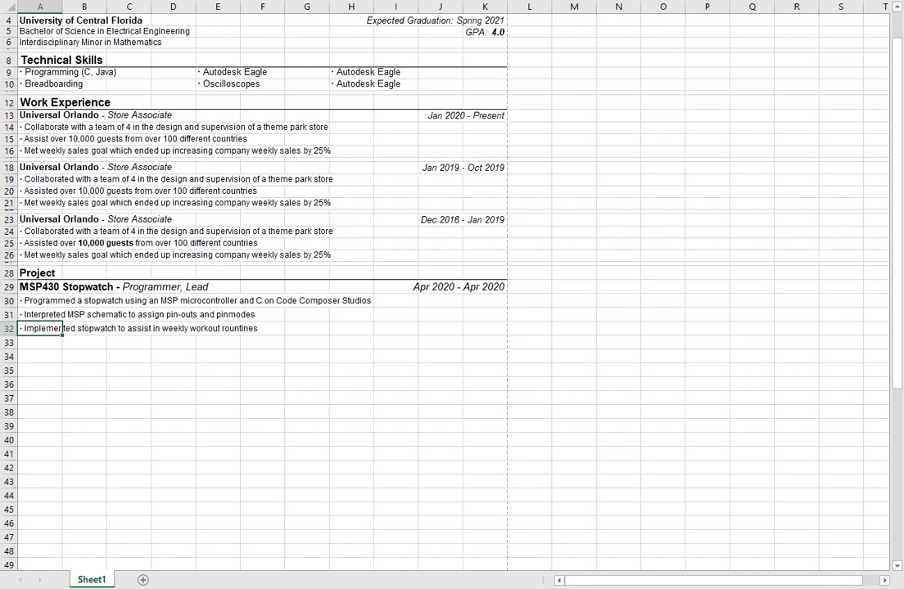
click(84, 328)
click(40, 328)
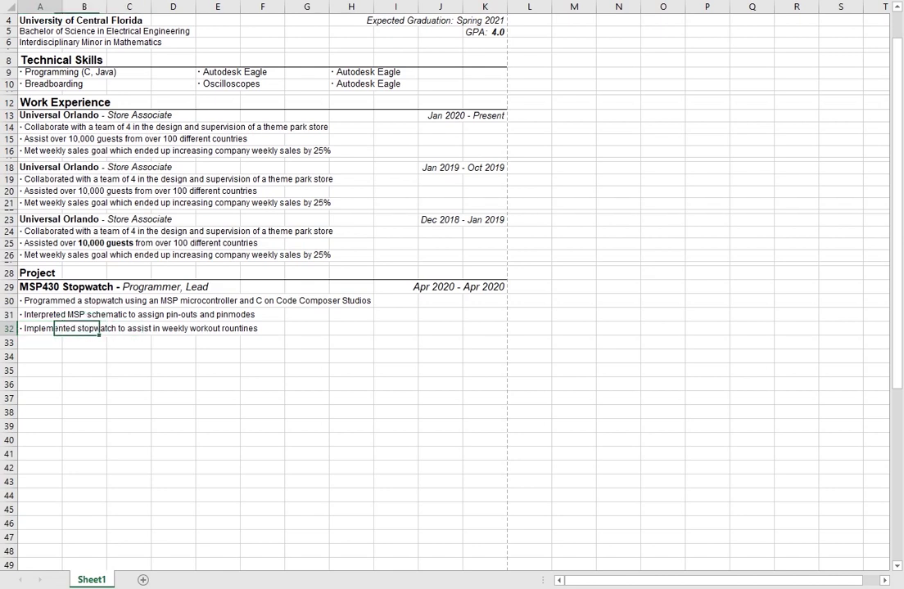
click(39, 314)
click(84, 329)
click(39, 315)
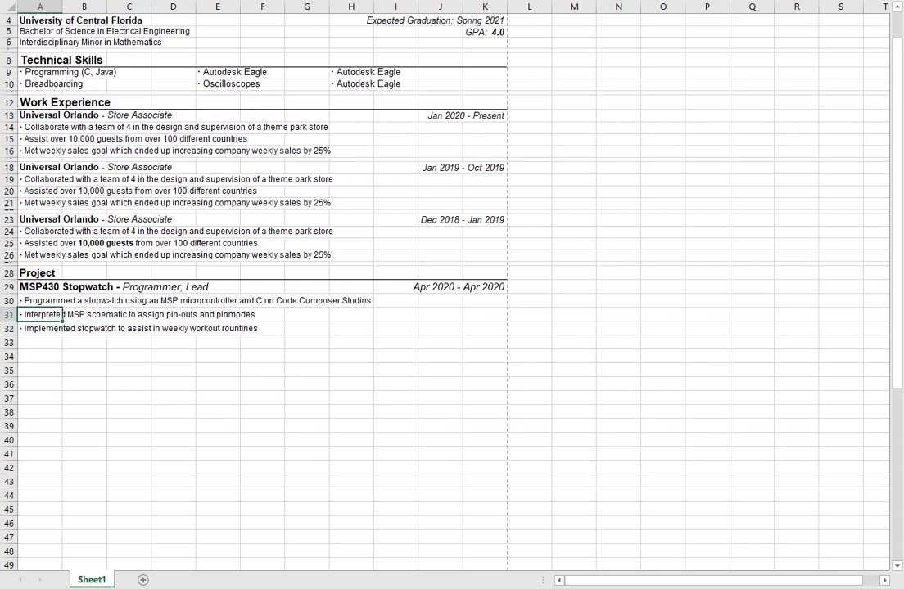
click(84, 300)
click(39, 315)
click(39, 286)
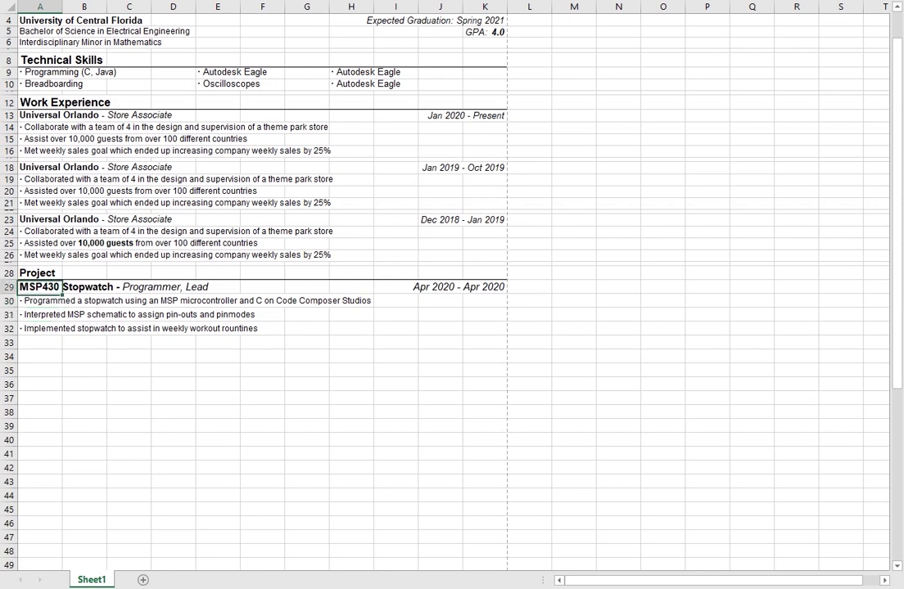
click(39, 255)
click(40, 273)
click(39, 301)
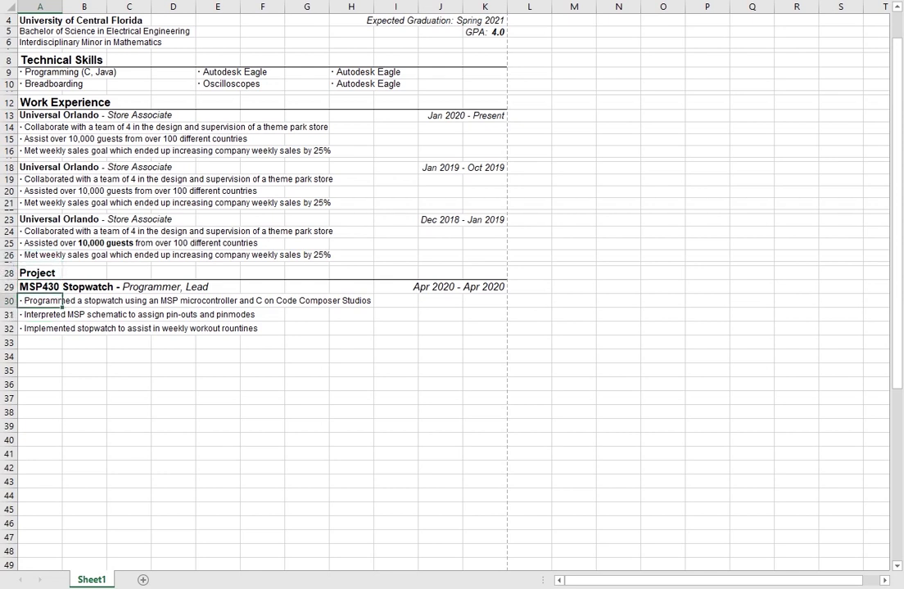
key(Down)
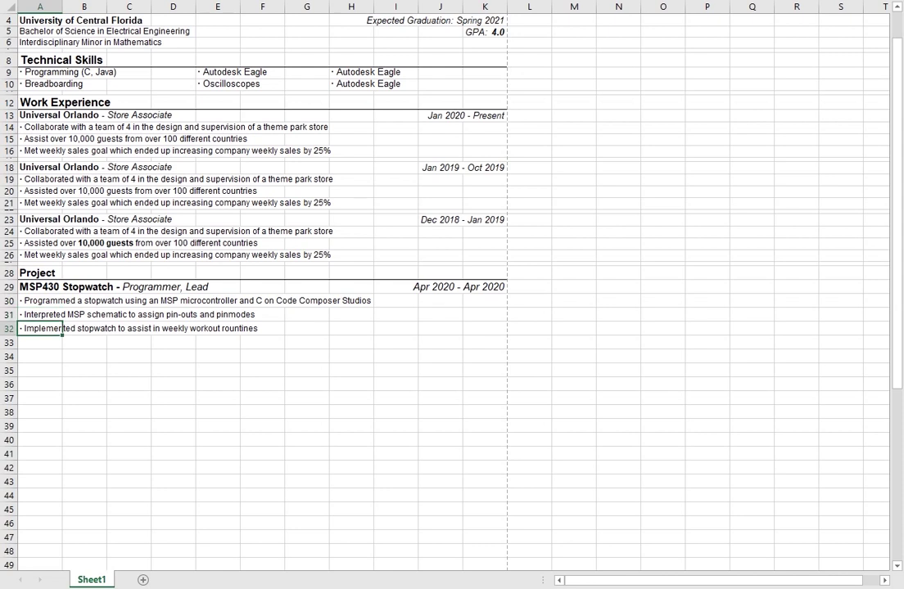
key(Up)
key(Right)
key(Down)
key(Left)
click(39, 315)
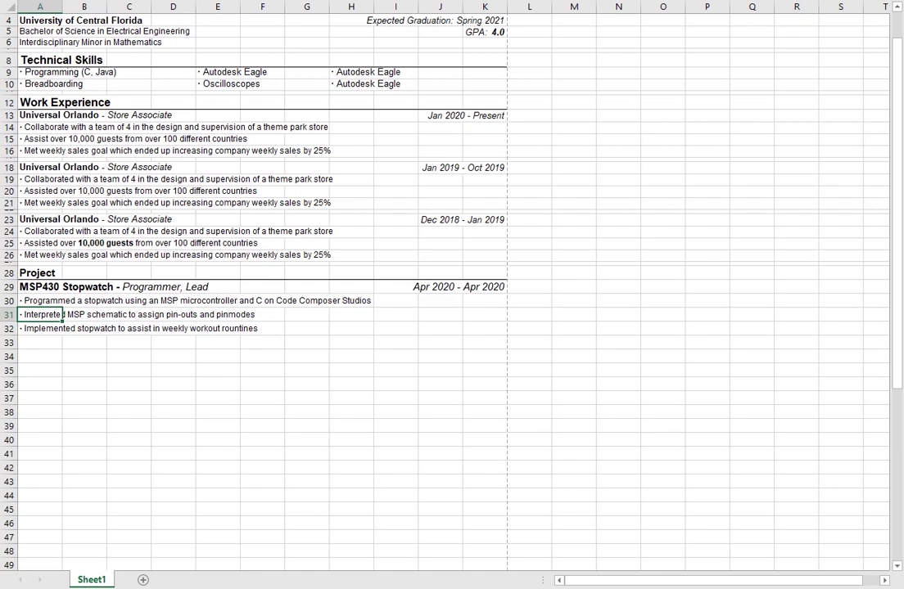
click(39, 328)
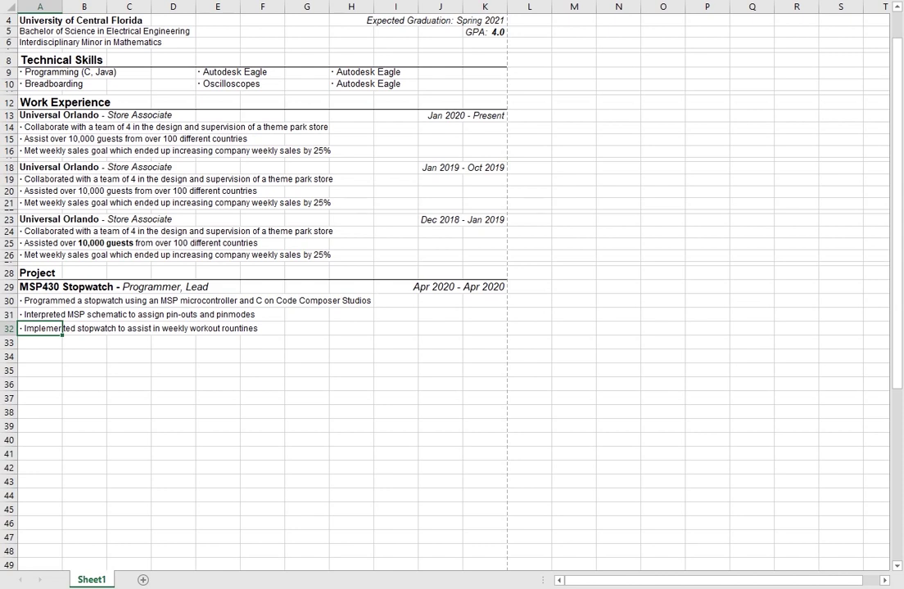
key(Up)
key(Right)
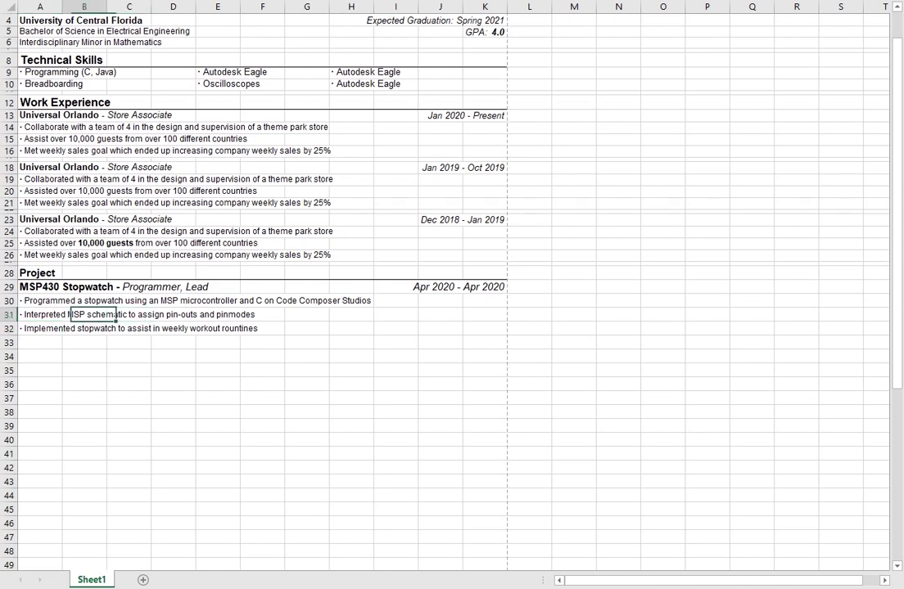
key(Left)
drag(36, 285, 475, 322)
key(ctrl+c)
click(35, 360)
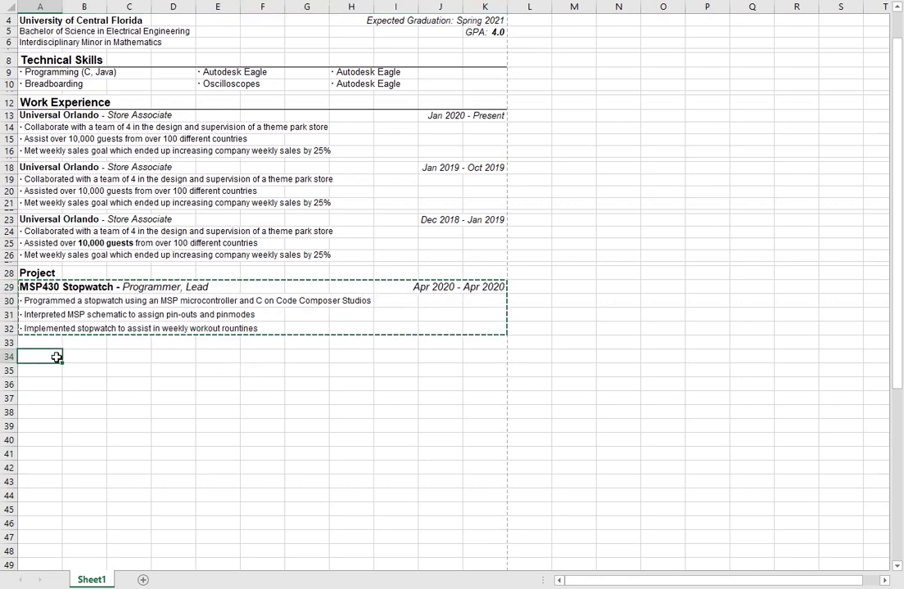
key(ctrl+v)
scroll(191, 373, down, 1)
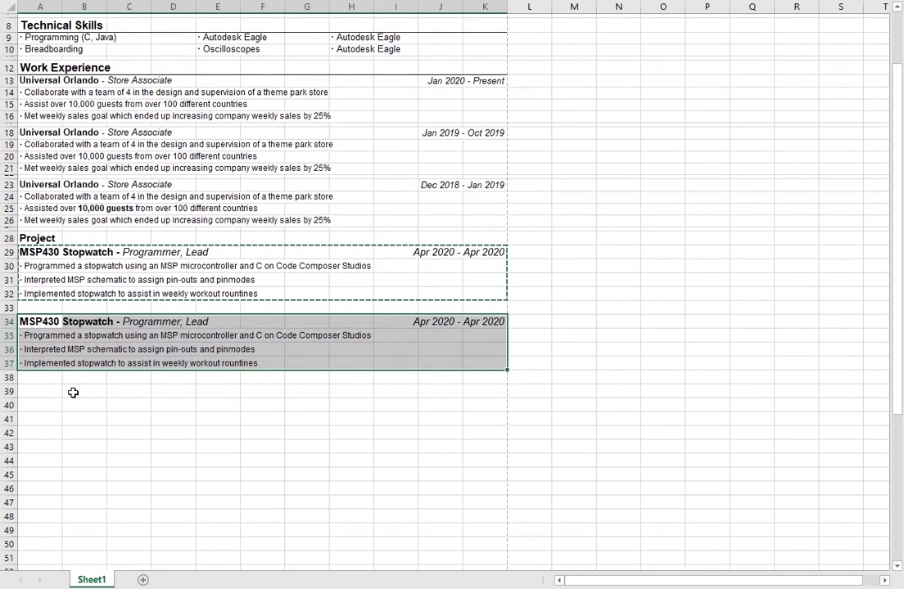
click(44, 393)
key(ctrl+v)
scroll(174, 288, up, 1)
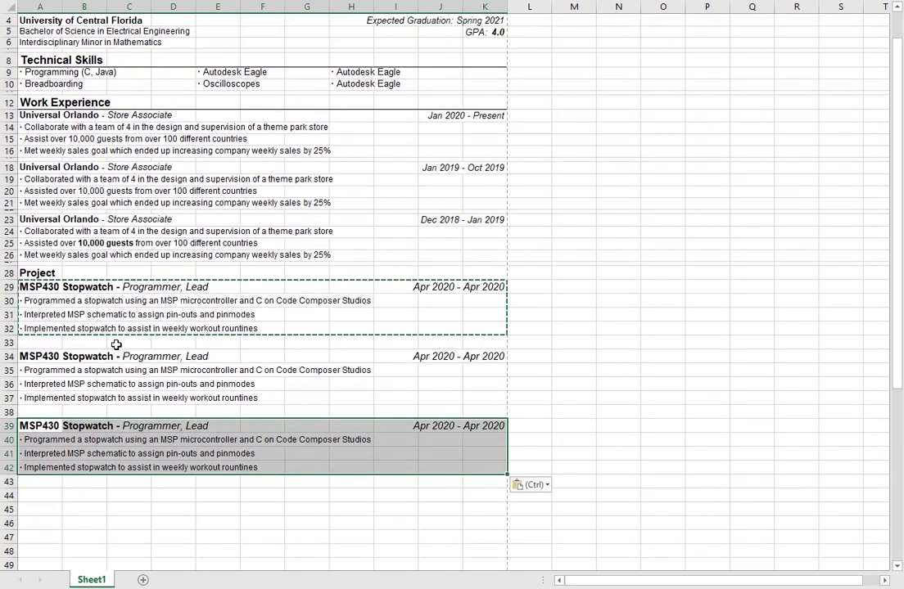
click(128, 342)
click(262, 328)
key(Escape)
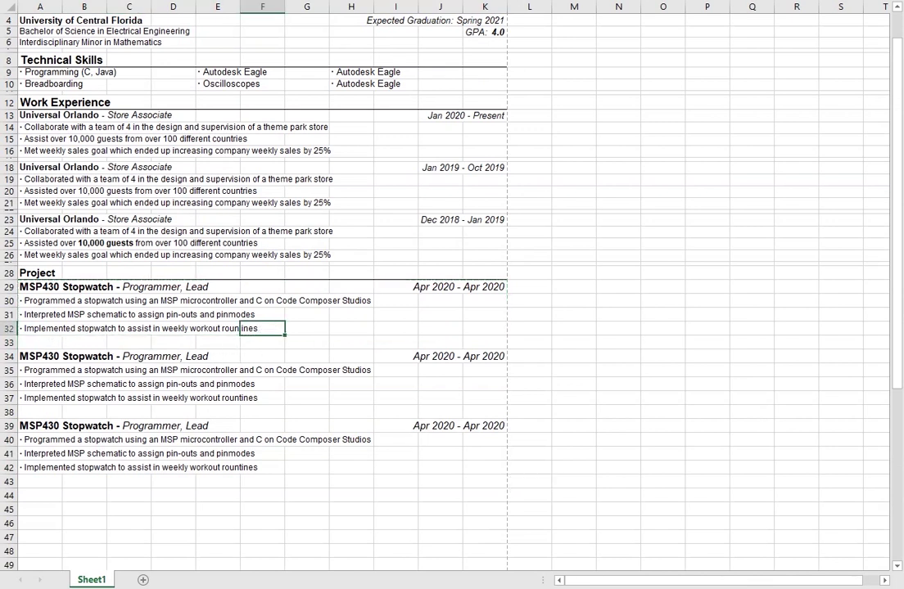
click(55, 274)
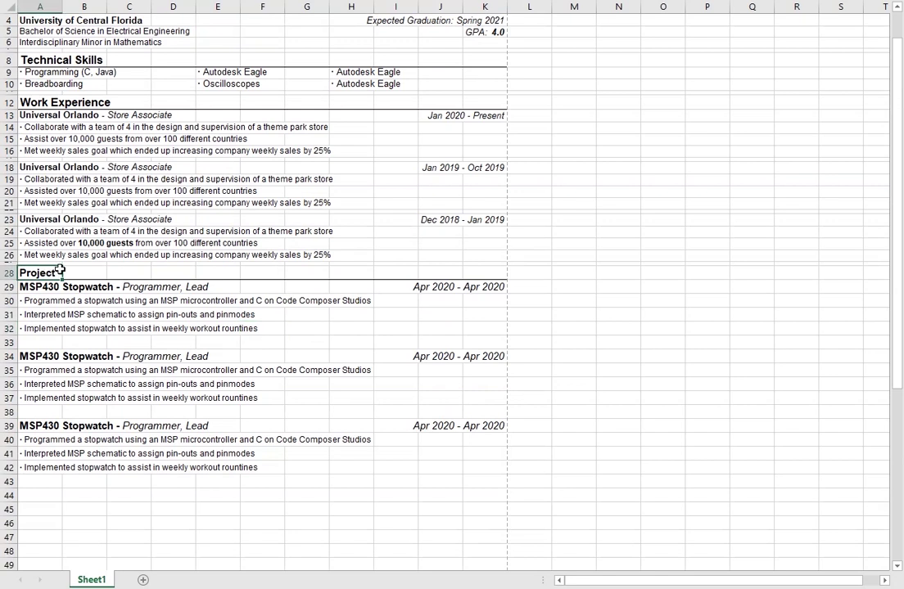
click(44, 288)
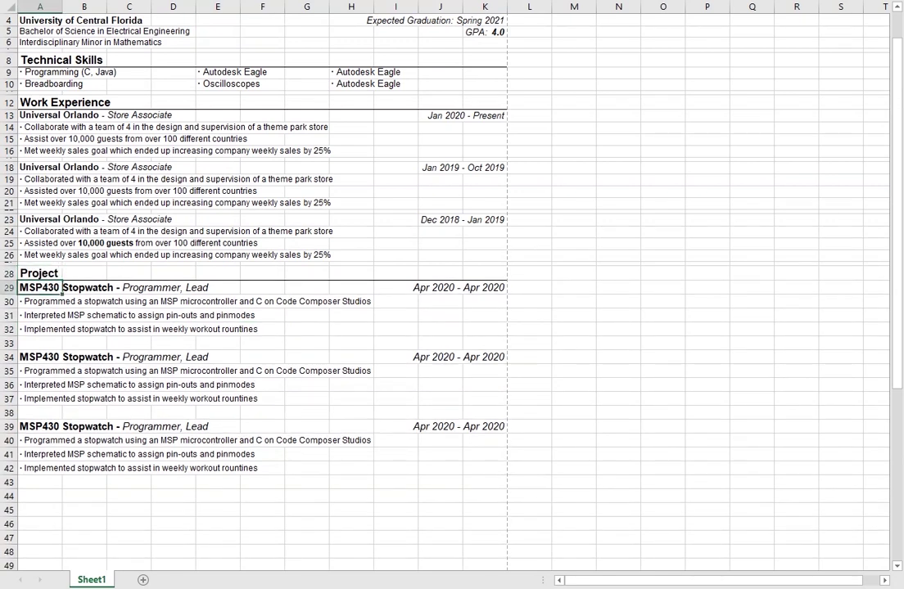
click(59, 303)
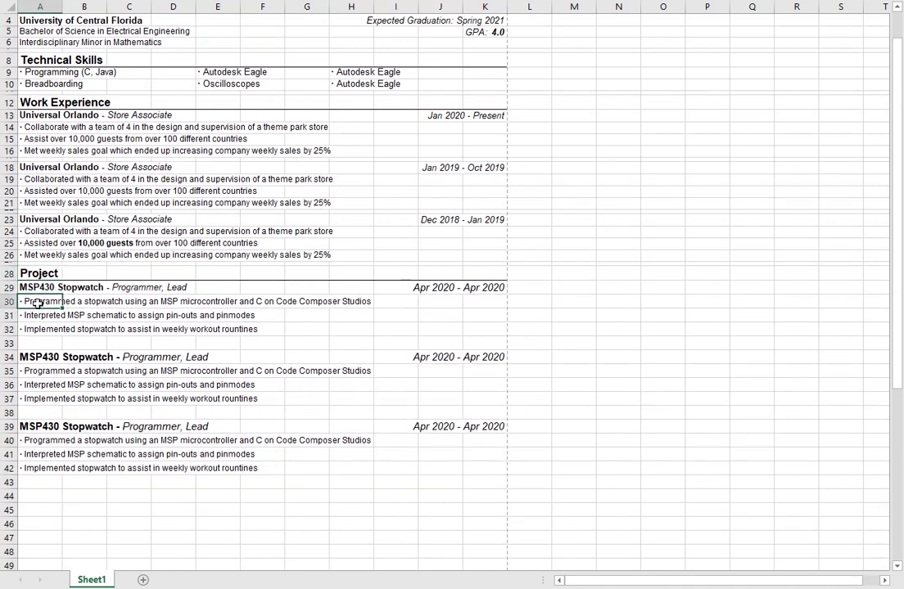
click(457, 287)
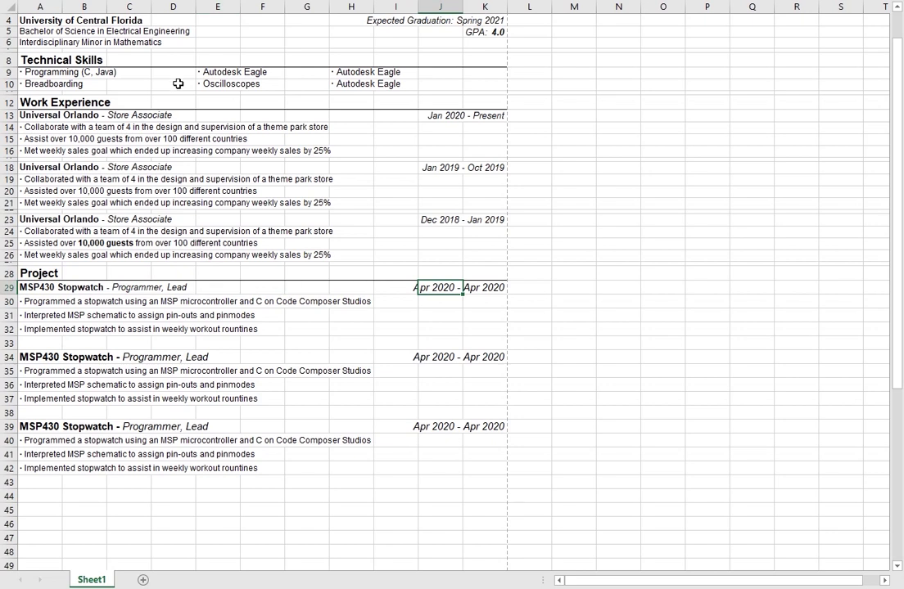
click(49, 301)
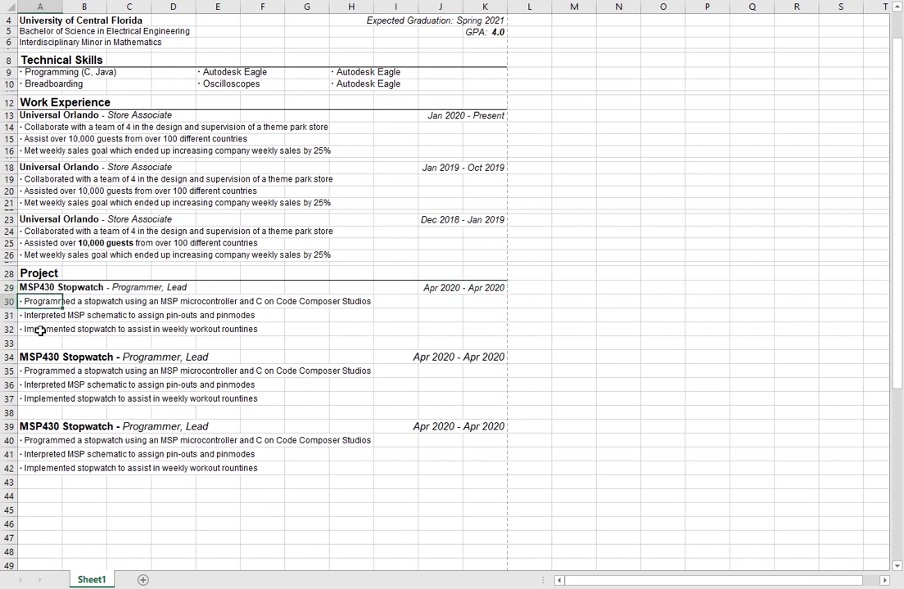
shift+click(45, 329)
click(53, 373)
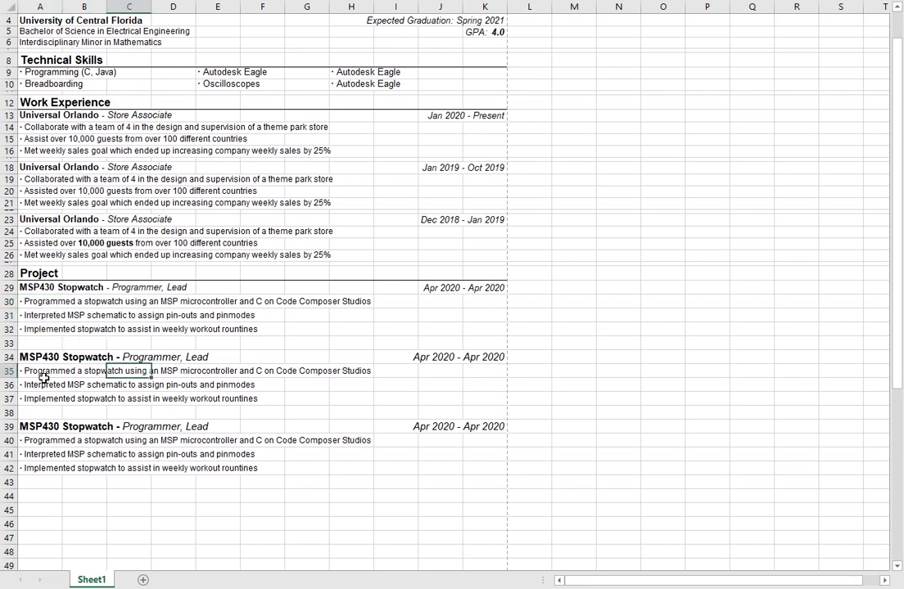
shift+click(52, 399)
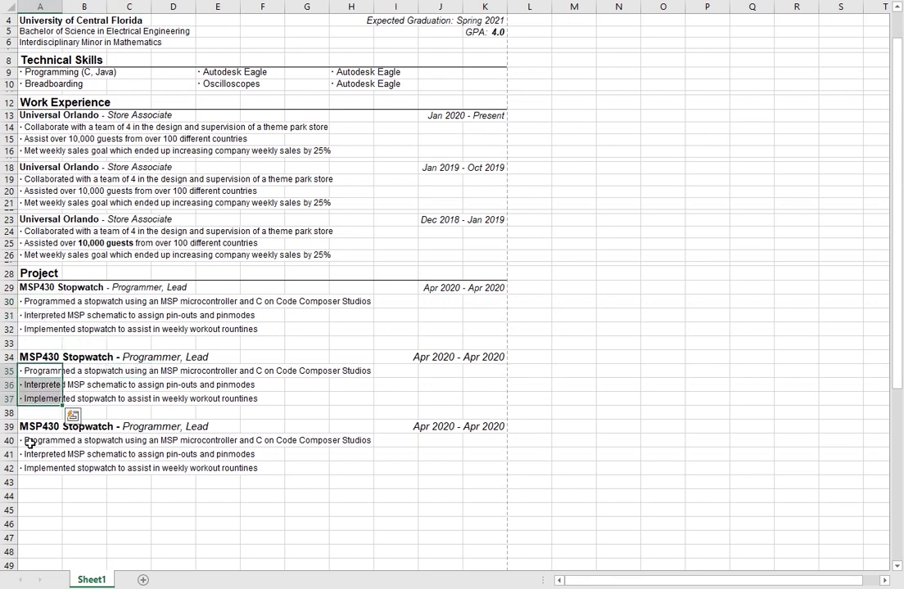
click(56, 442)
shift+click(45, 464)
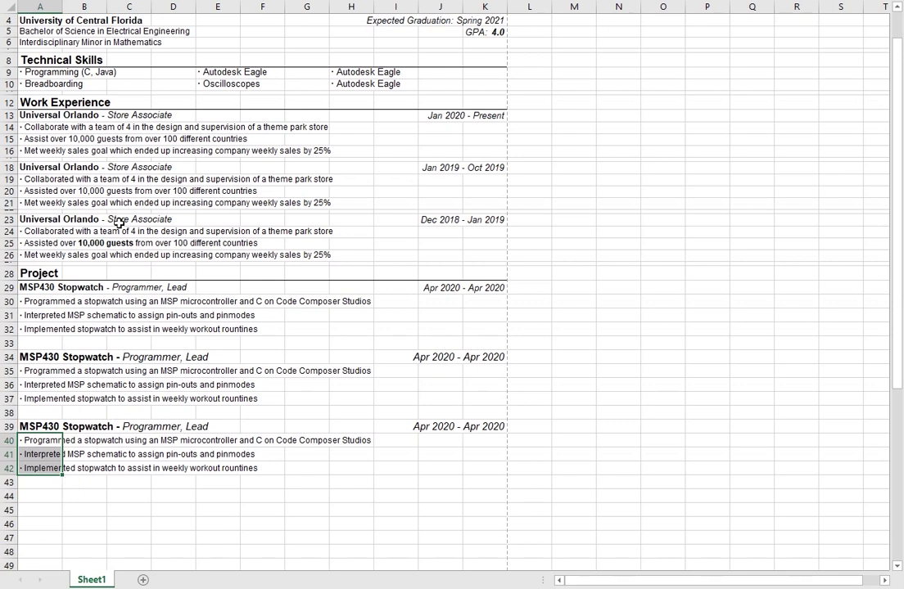
click(42, 329)
click(43, 371)
click(39, 357)
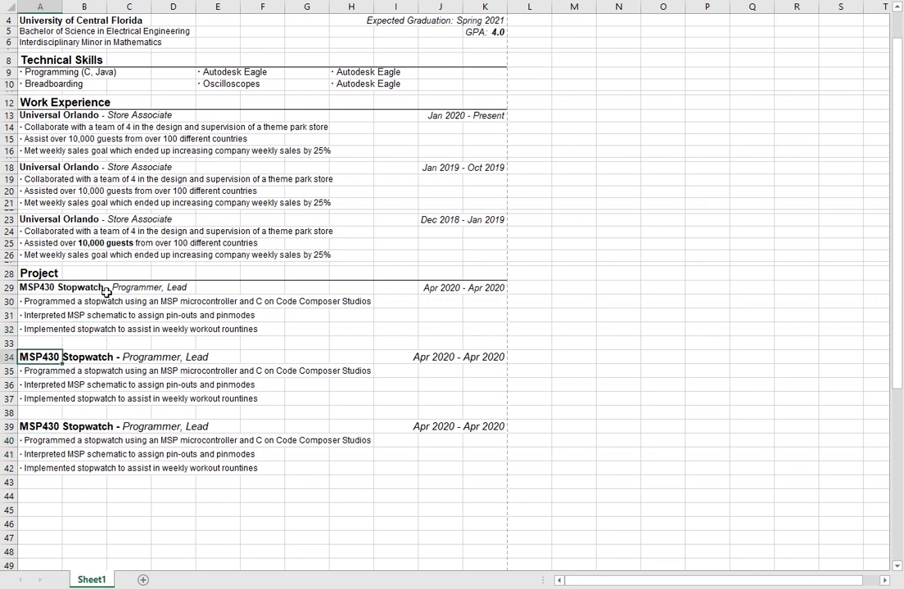
click(37, 426)
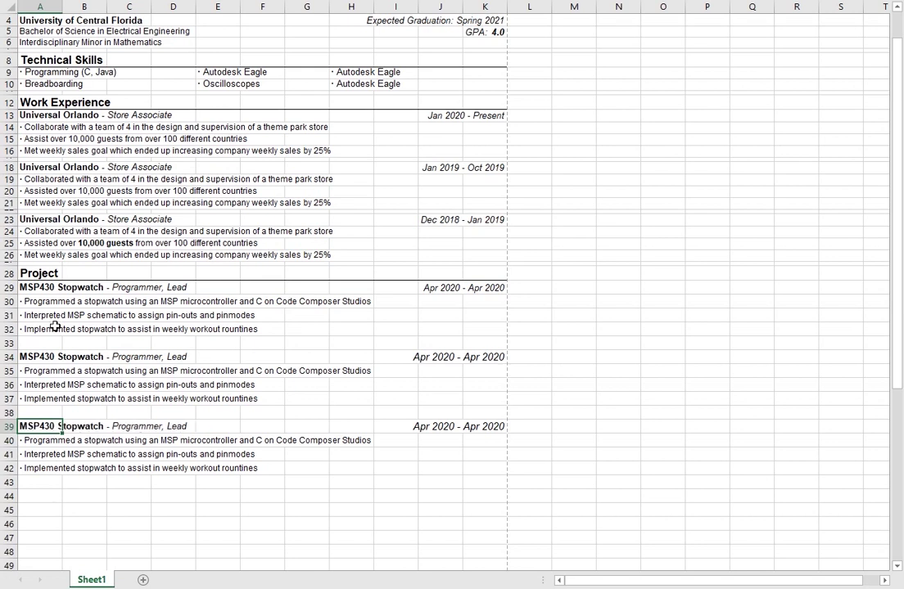
click(24, 343)
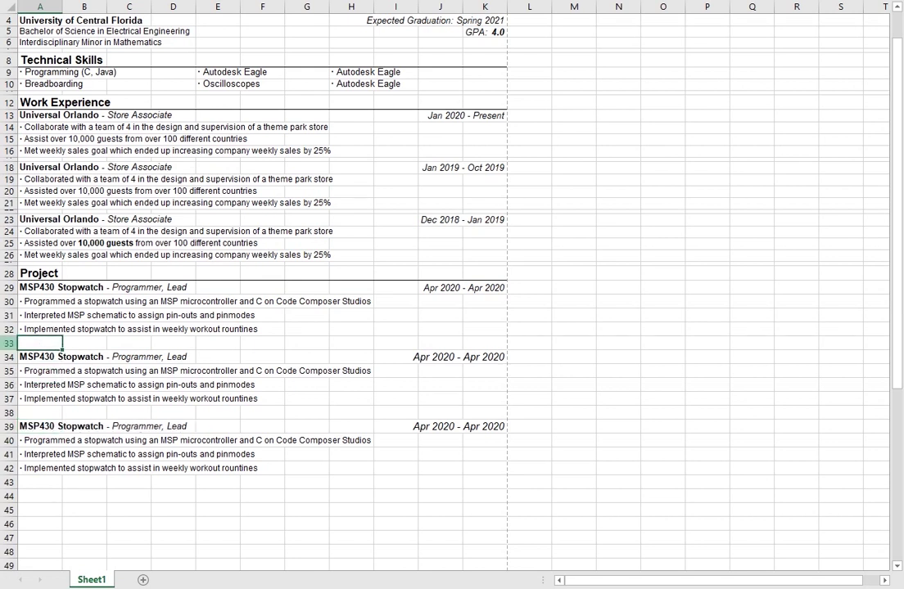
Step: Shrink spacer rows 33, 38 and 42 to a row height of 3
right_click(11, 344)
click(70, 539)
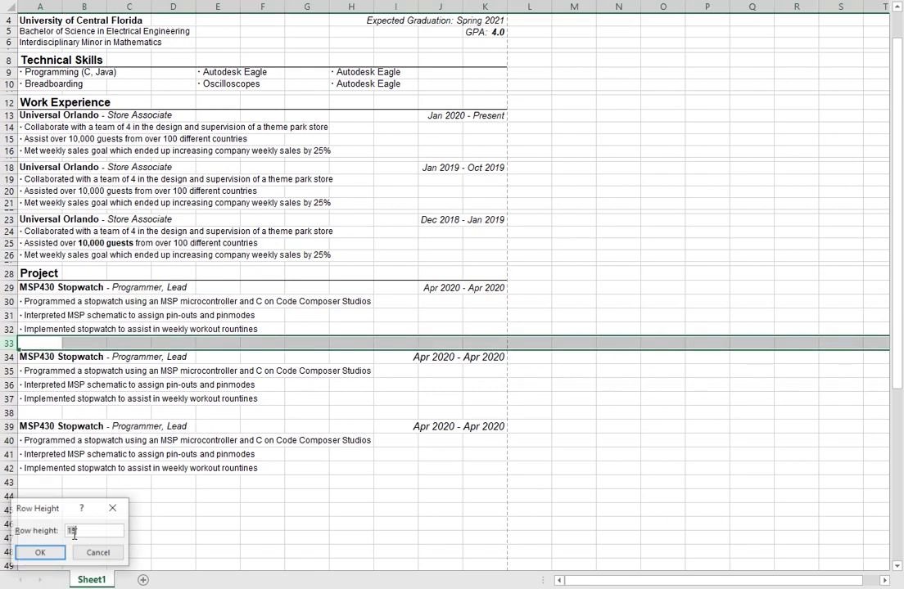
text(3)
key(Return)
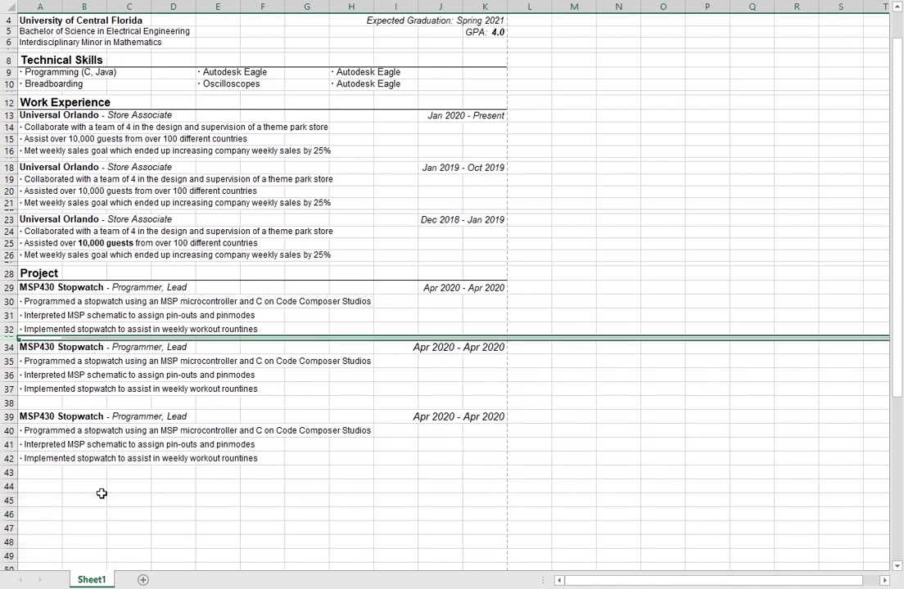
click(10, 403)
right_click(10, 403)
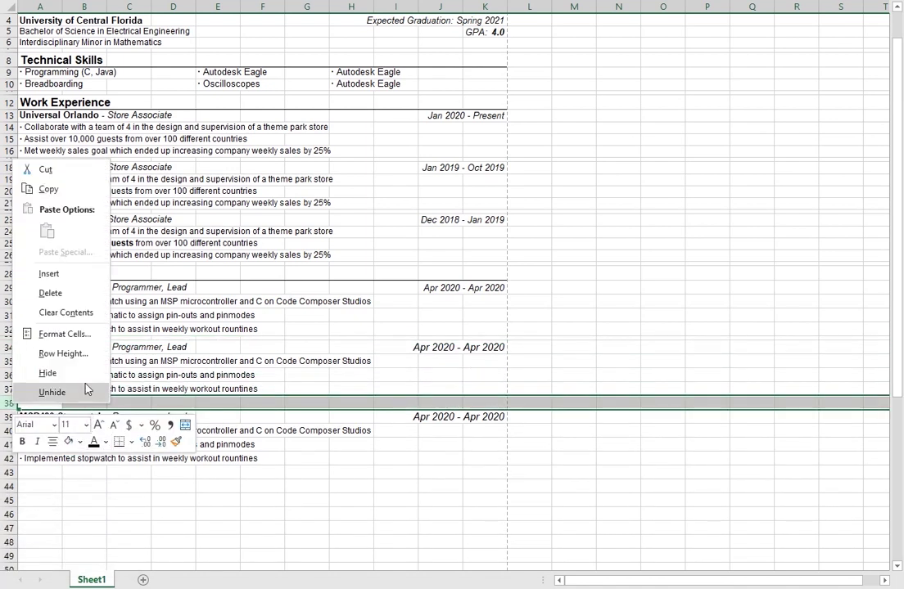
click(63, 353)
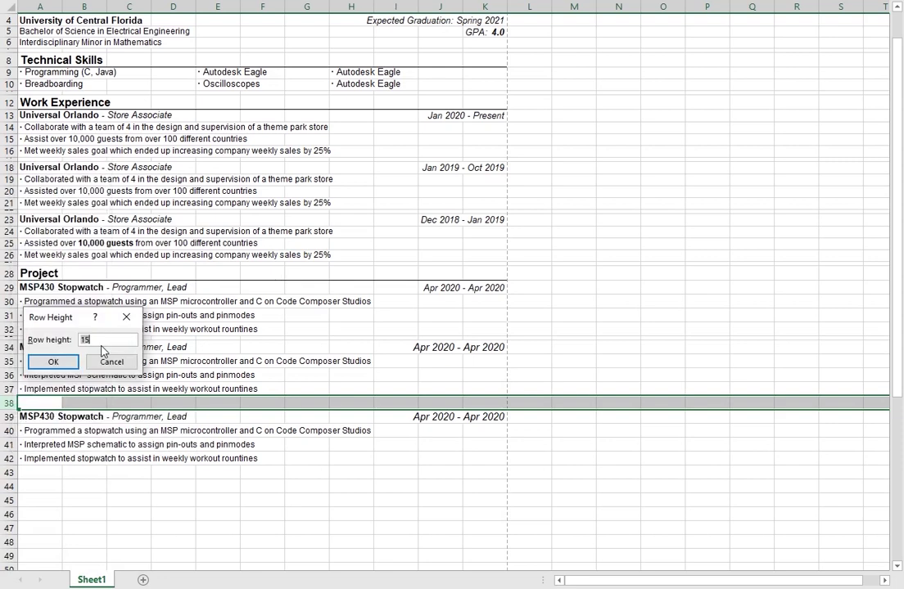
text(3)
key(Return)
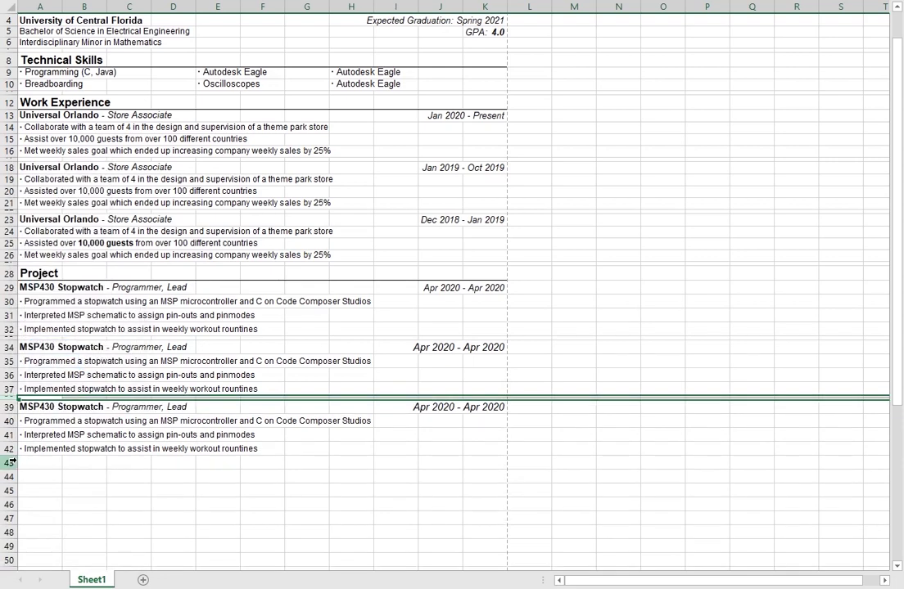
right_click(12, 449)
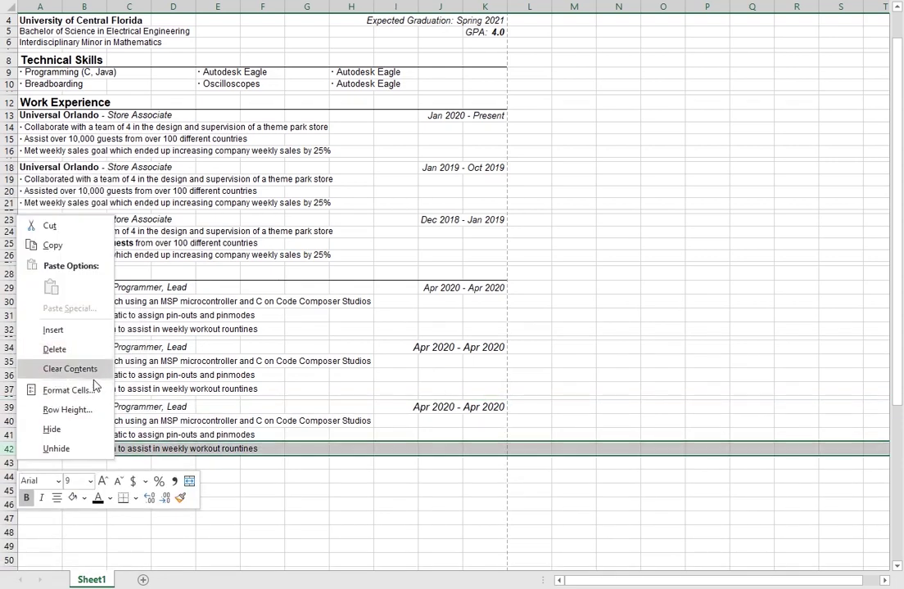
click(67, 410)
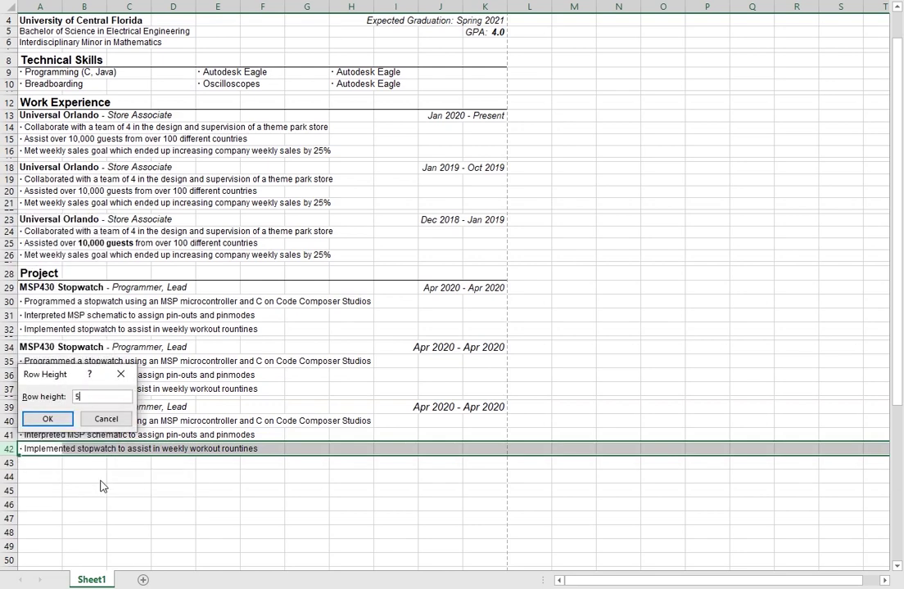
text(3)
key(Return)
Step: Set the first project's heading row 29 to a height of 14
click(40, 374)
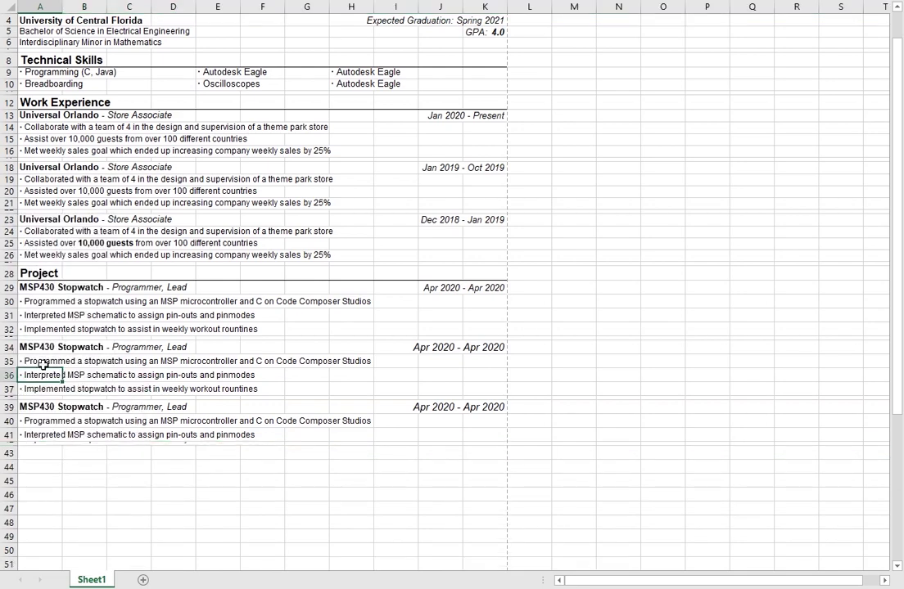
click(39, 301)
click(40, 287)
right_click(11, 288)
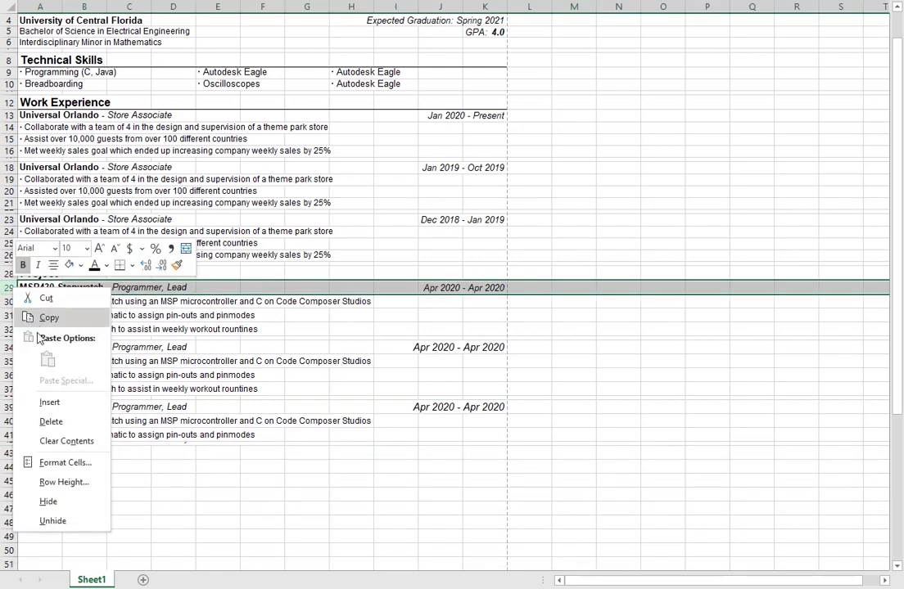
click(69, 482)
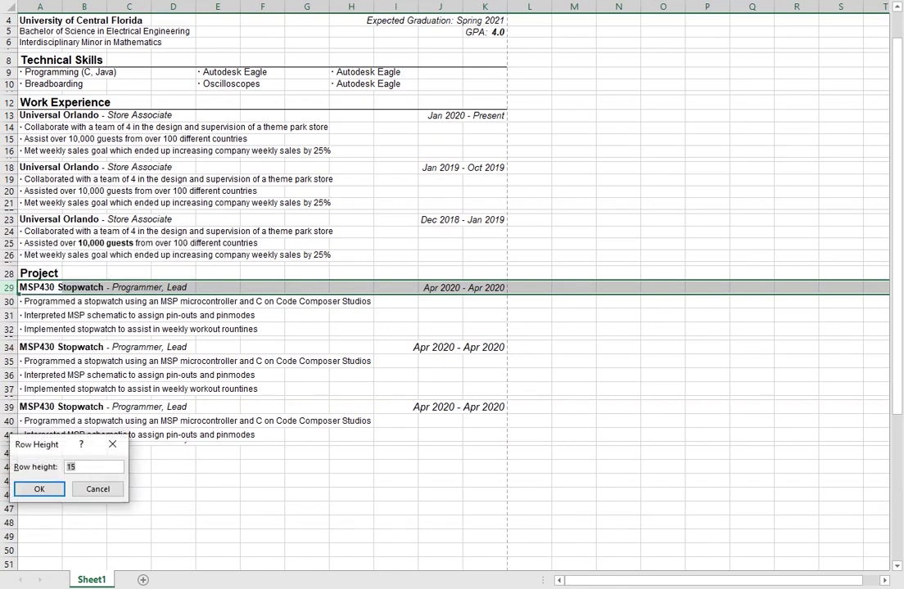
click(97, 489)
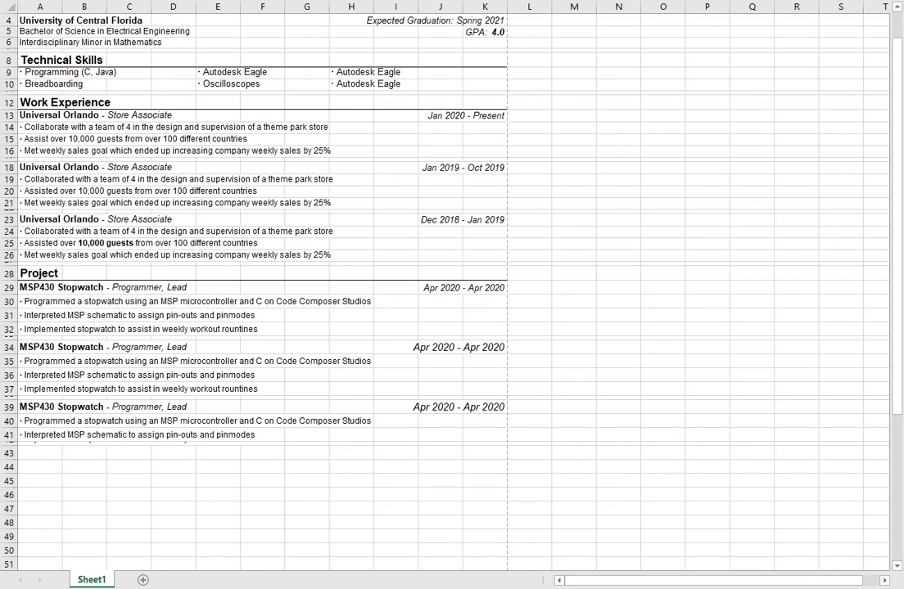
click(8, 288)
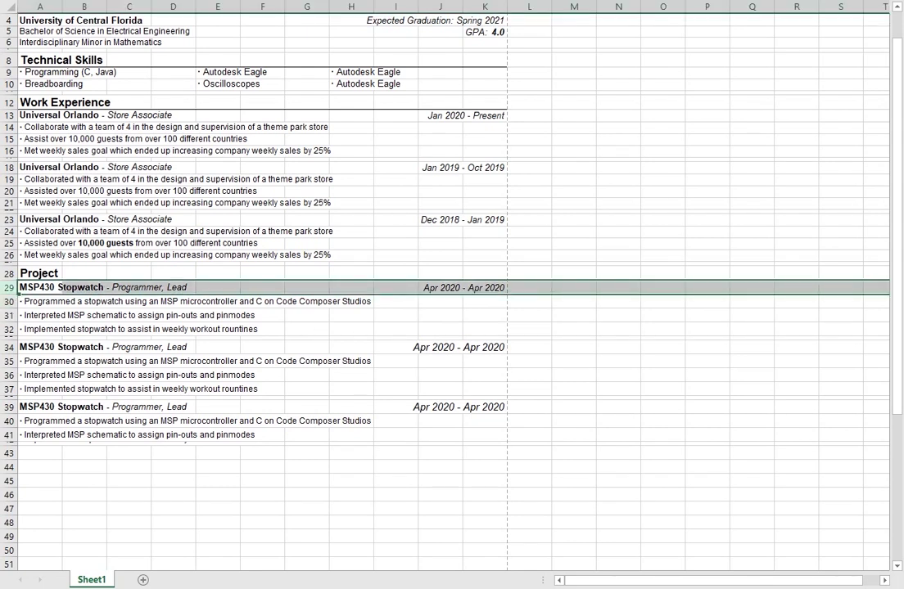
right_click(9, 289)
click(72, 484)
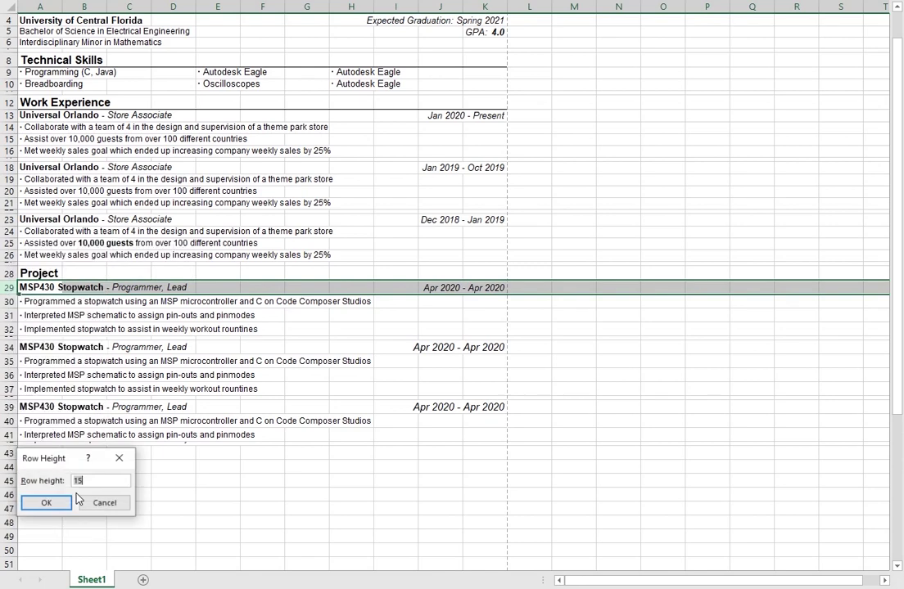
text(14)
click(68, 502)
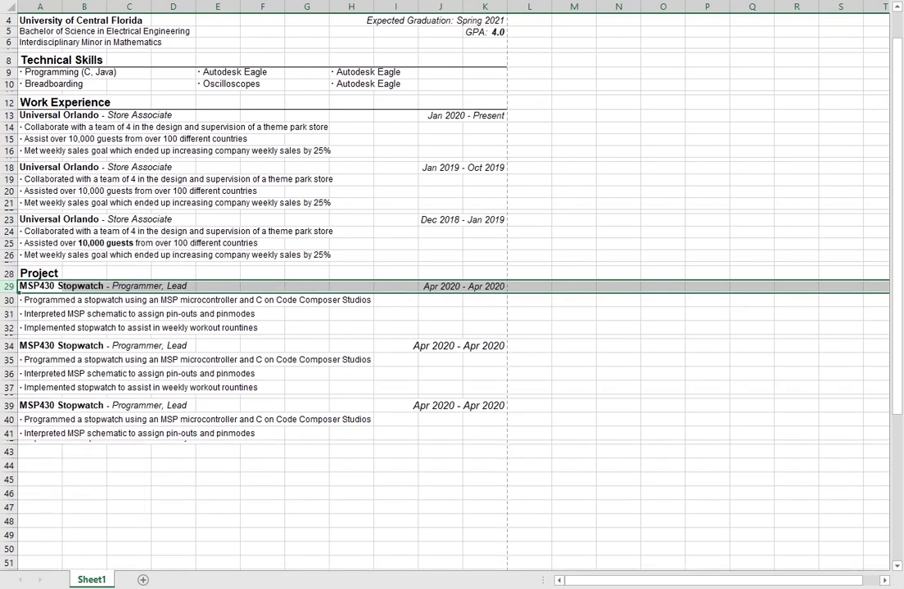
Step: Set heading rows 34 and 39 to a height of 14
click(8, 347)
right_click(8, 347)
click(72, 543)
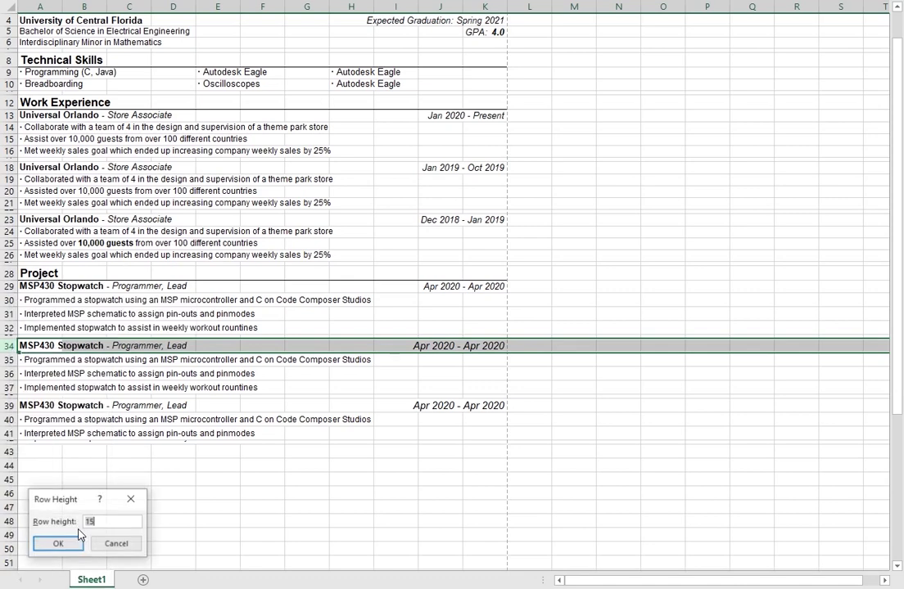
text(14)
click(57, 543)
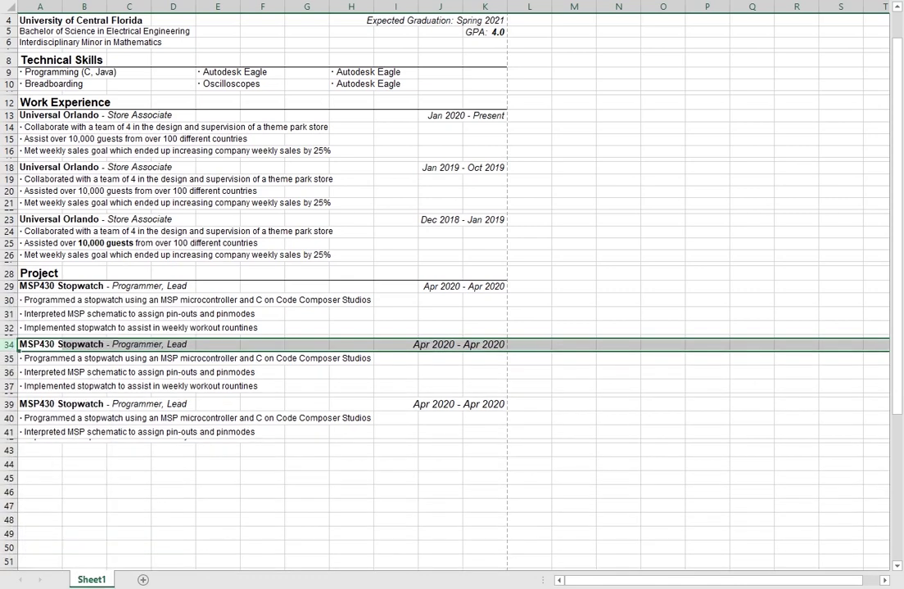
click(11, 405)
right_click(12, 405)
click(72, 356)
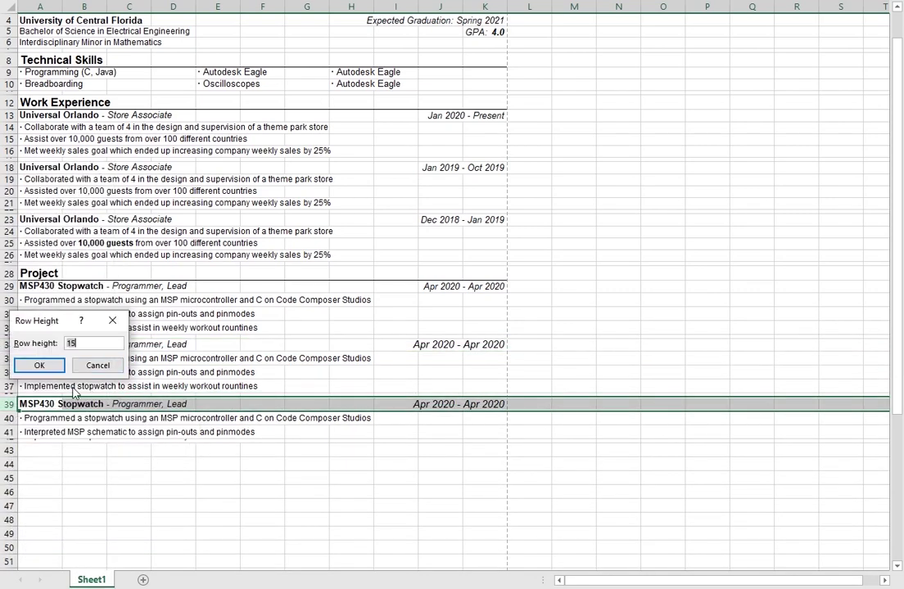
click(33, 368)
Step: Restore row 42 to a height of 12.7
click(55, 466)
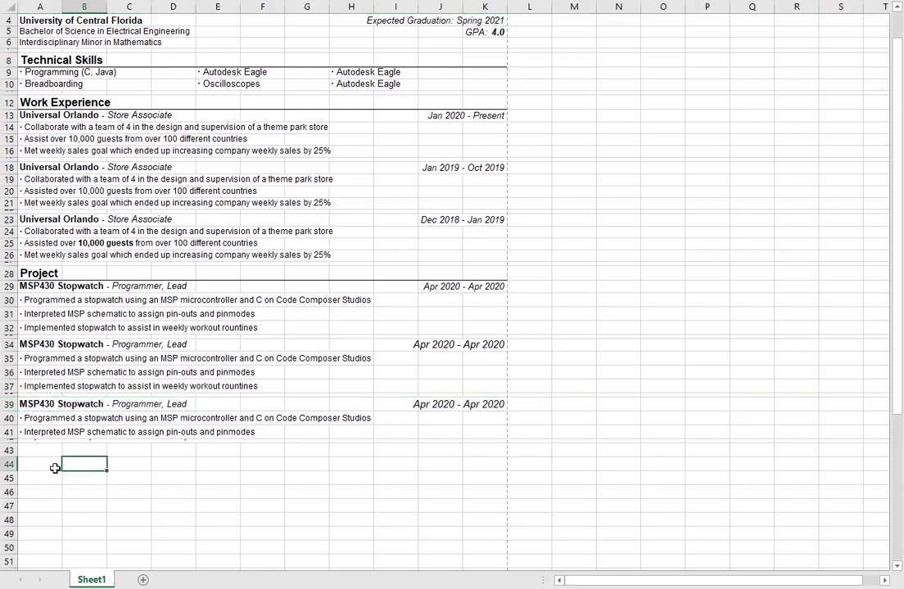
click(61, 402)
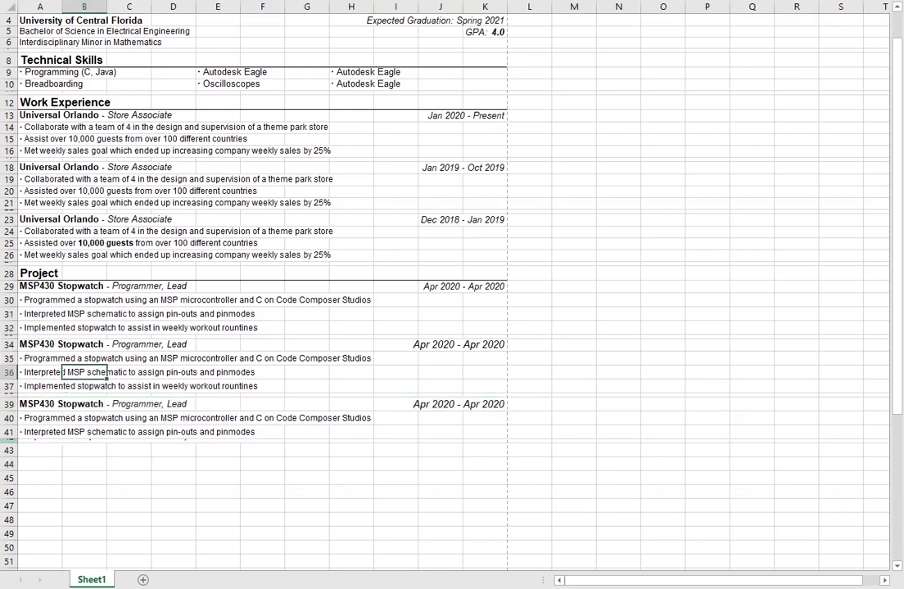
right_click(15, 442)
click(68, 393)
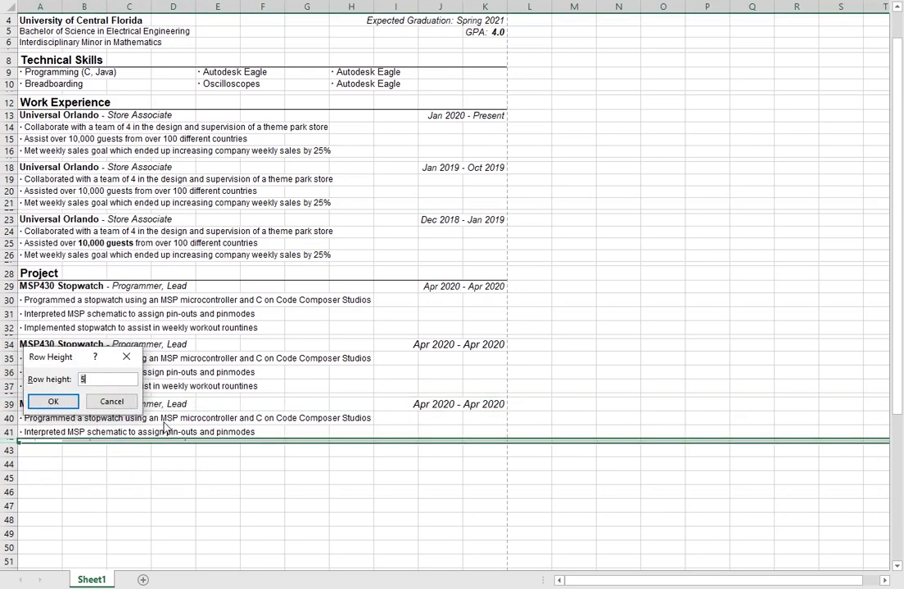
text(12.7)
key(Return)
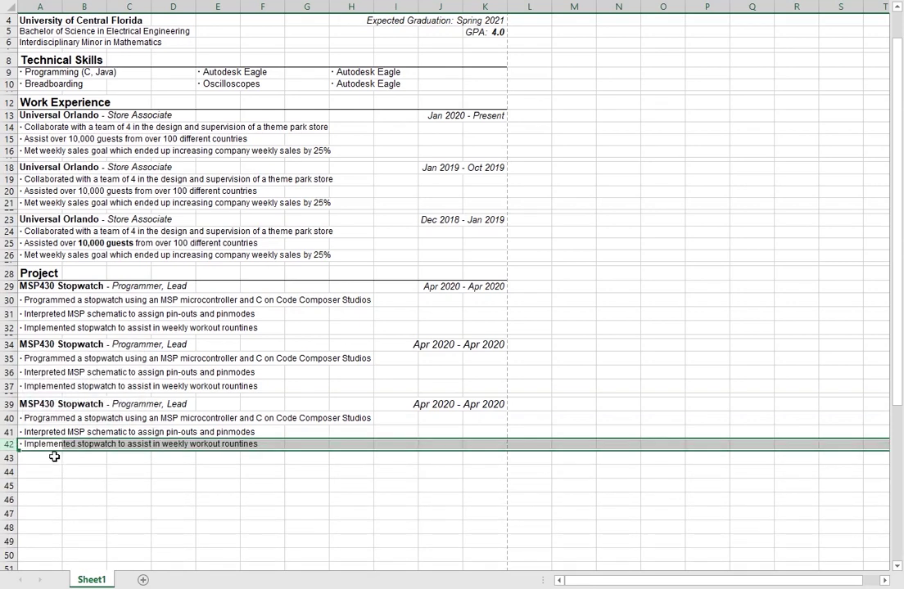
Step: Collapse row 43 to zero height and check the project cells
click(51, 458)
right_click(9, 458)
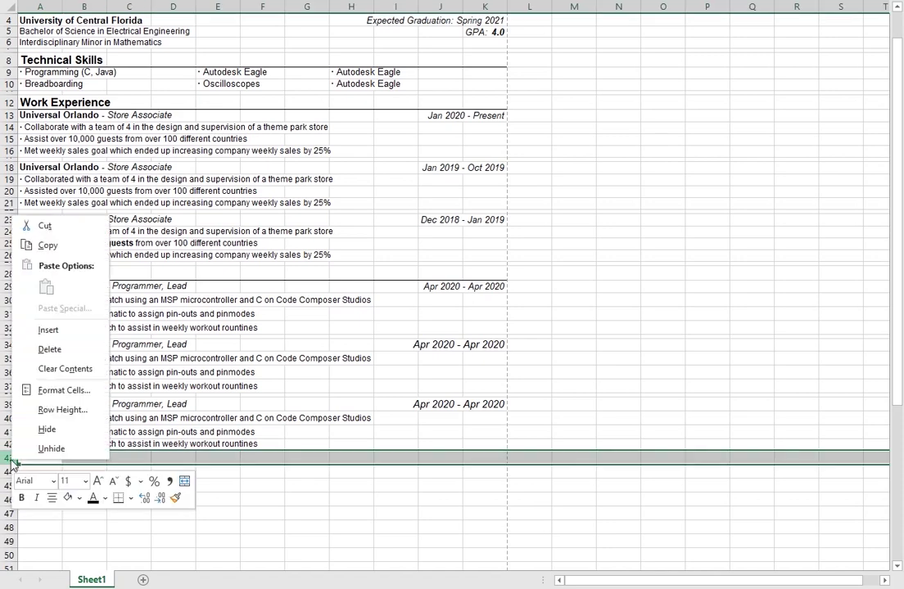
click(63, 409)
text(0)
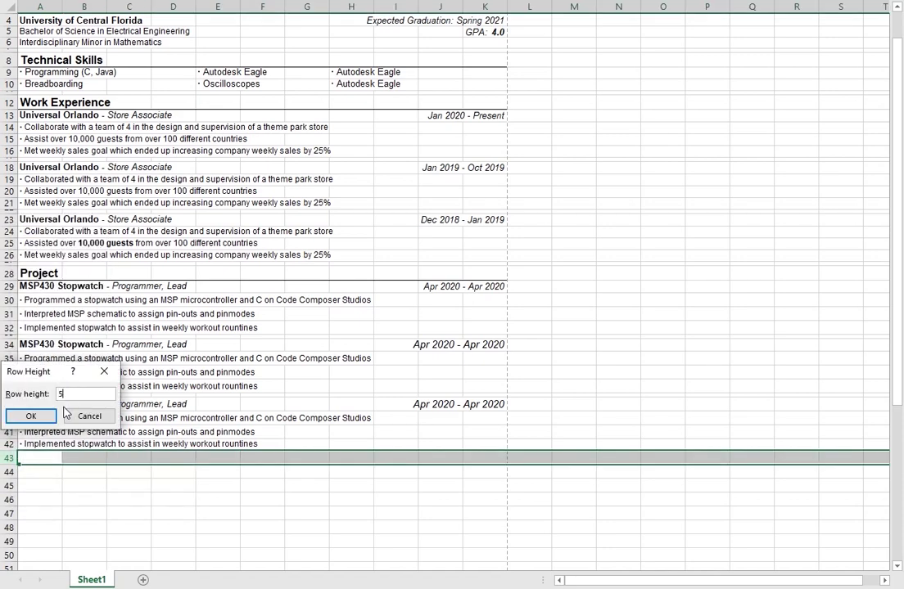
key(Return)
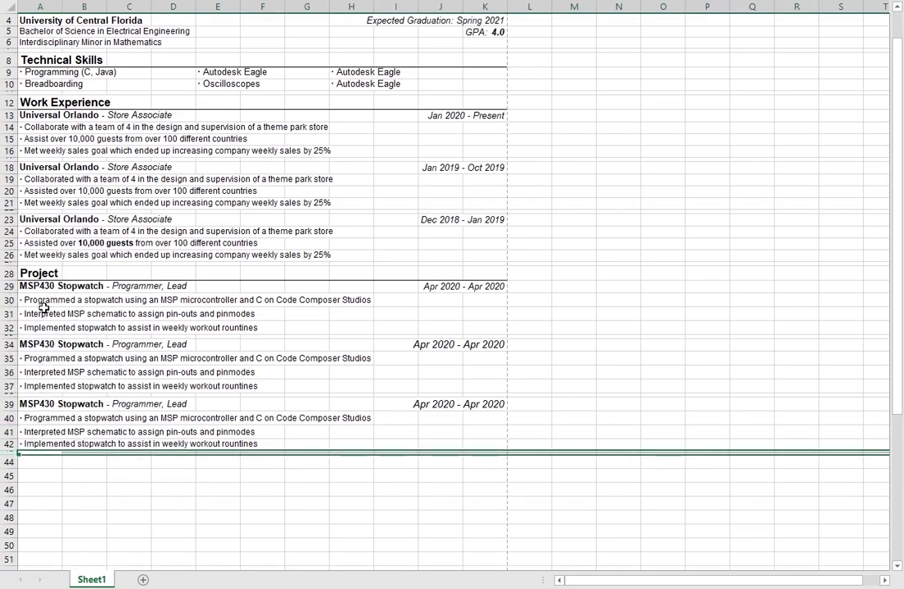
click(36, 311)
click(30, 289)
click(41, 313)
click(39, 300)
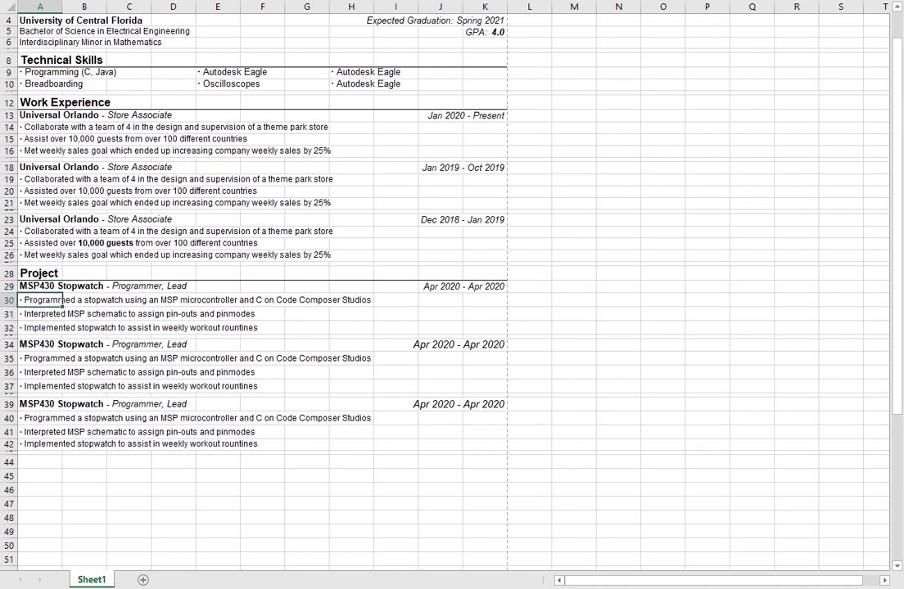
Step: Enter the heading 'Campus Involvement' in cell A44
scroll(94, 434, down, 2)
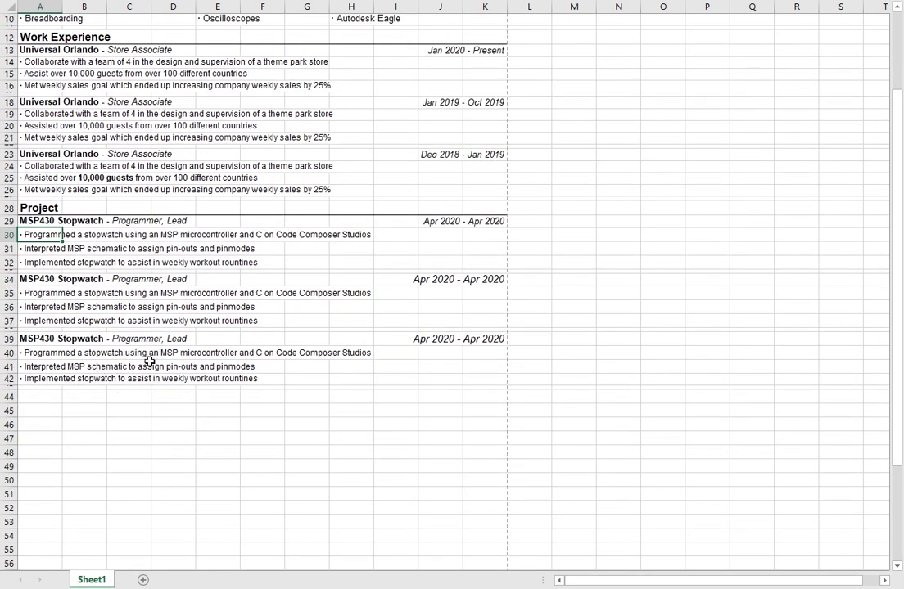
scroll(178, 360, down, 3)
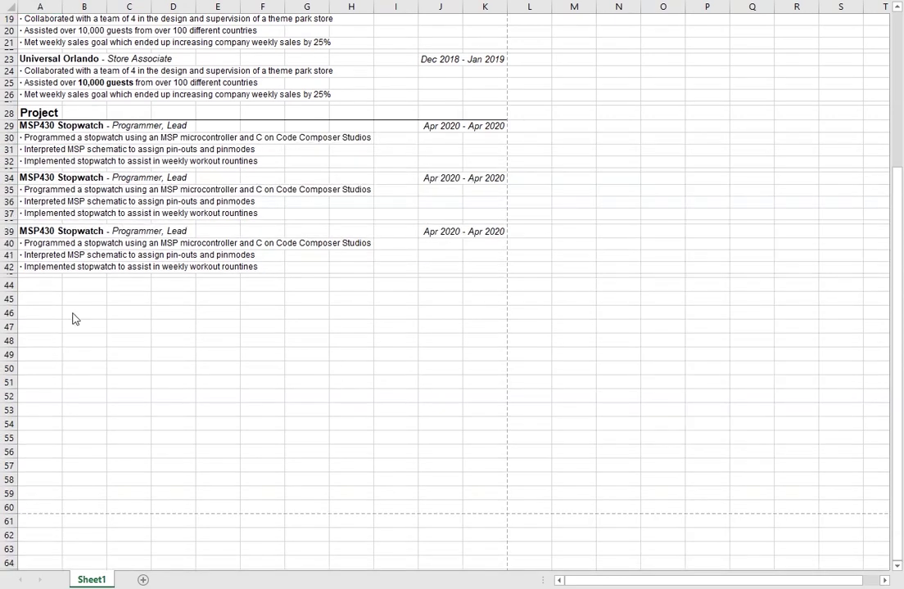
click(34, 284)
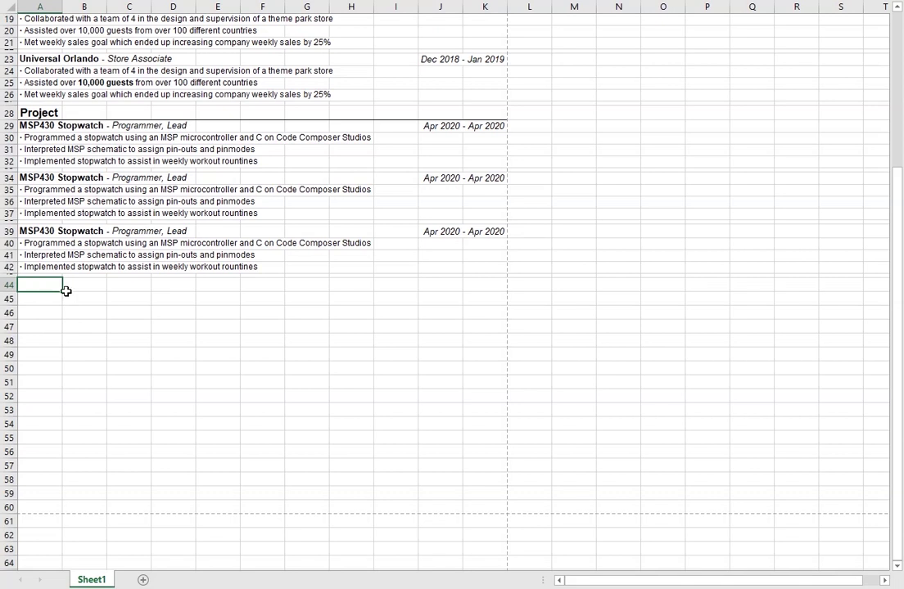
text(Campus Involvement)
key(Return)
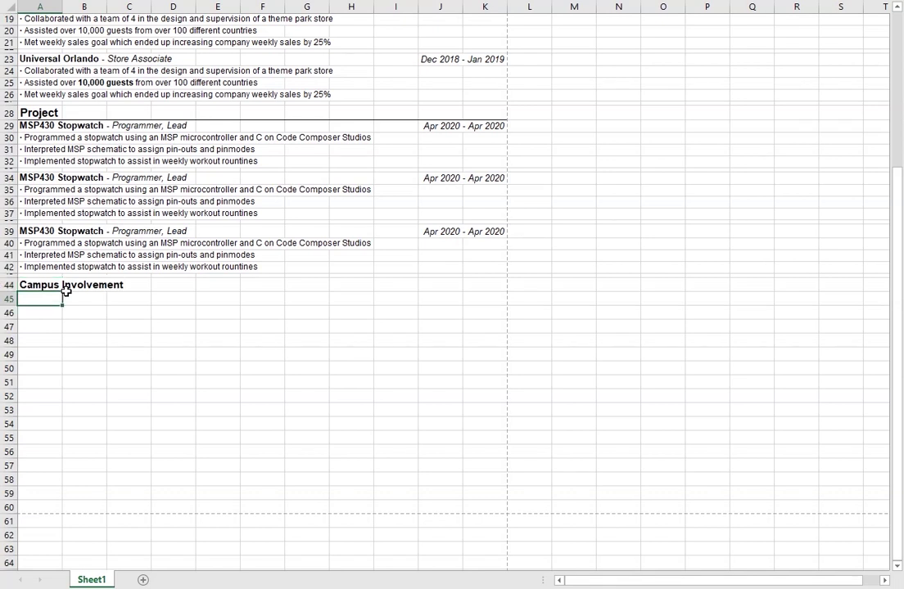
key(Up)
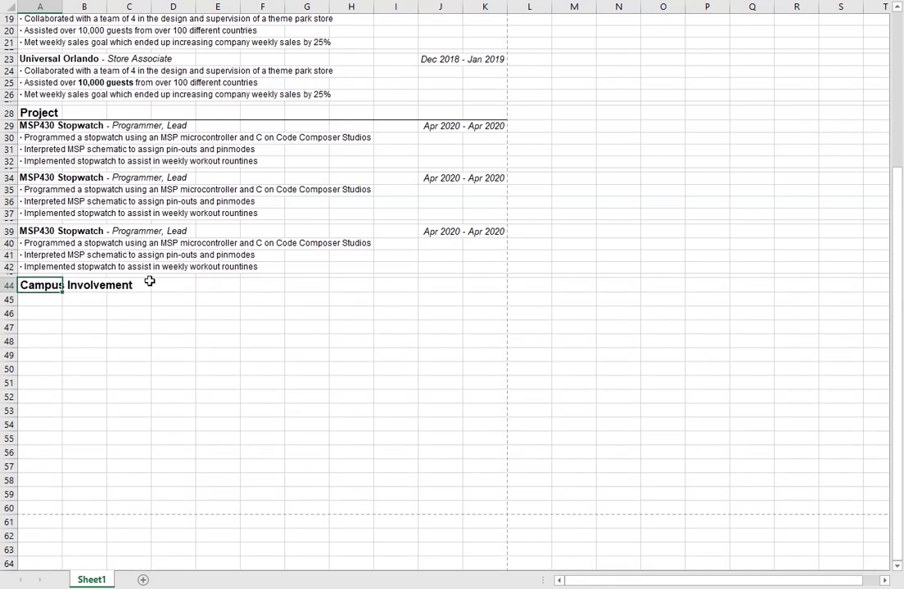
Step: Add a bottom border under row 44 across columns A to K
shift+click(483, 293)
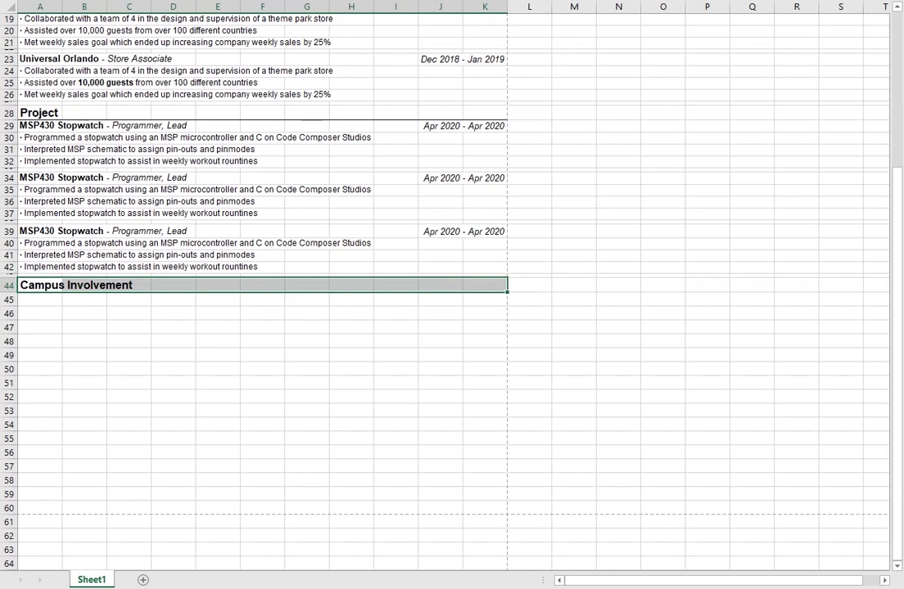
key(alt+h)
key(b)
key(o)
click(111, 298)
click(42, 301)
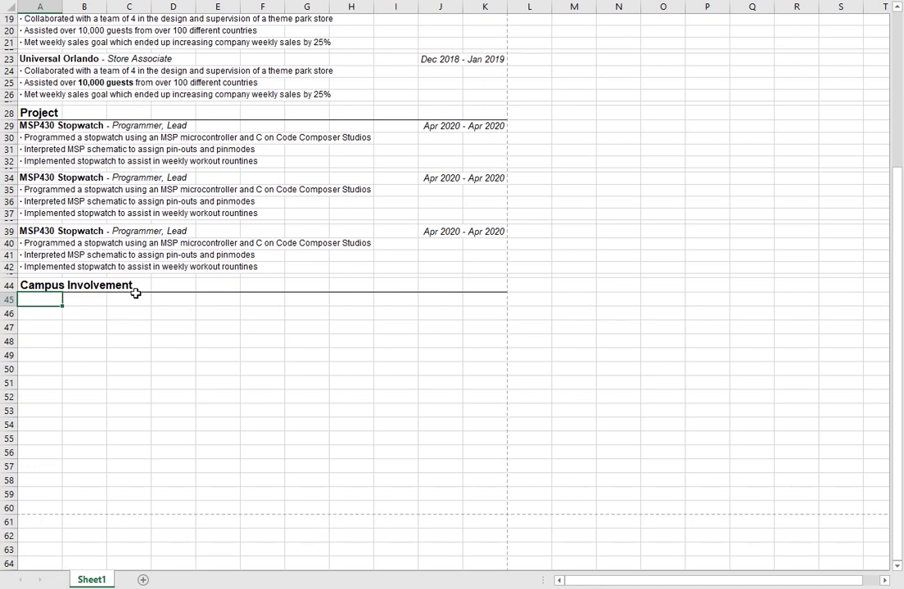
Step: Enter 'SHPE (Society of Hispanic Professional Engineers) - Member' in A45, with 'Member' in italics
text(SHPE (Society of Hisp)
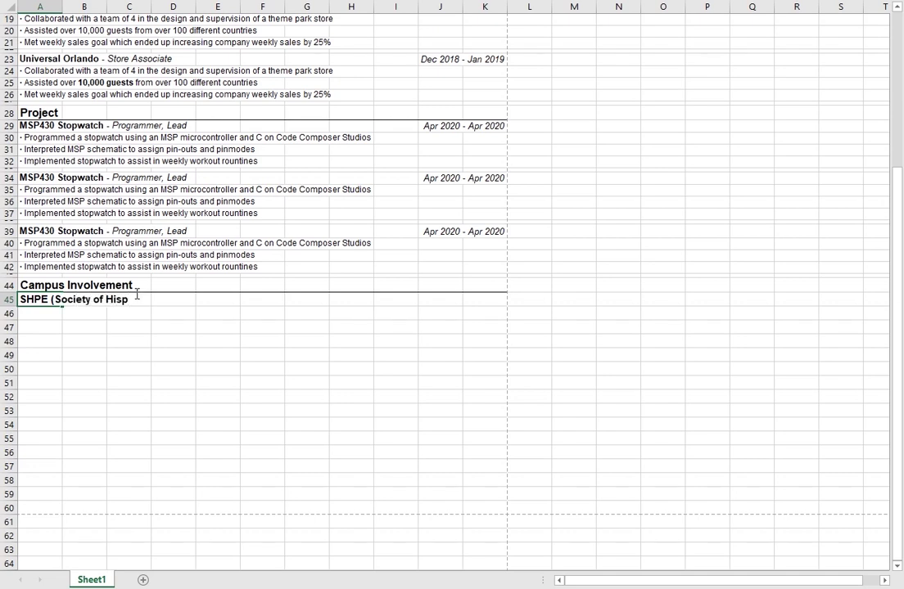
text(anic Professional Engineers)
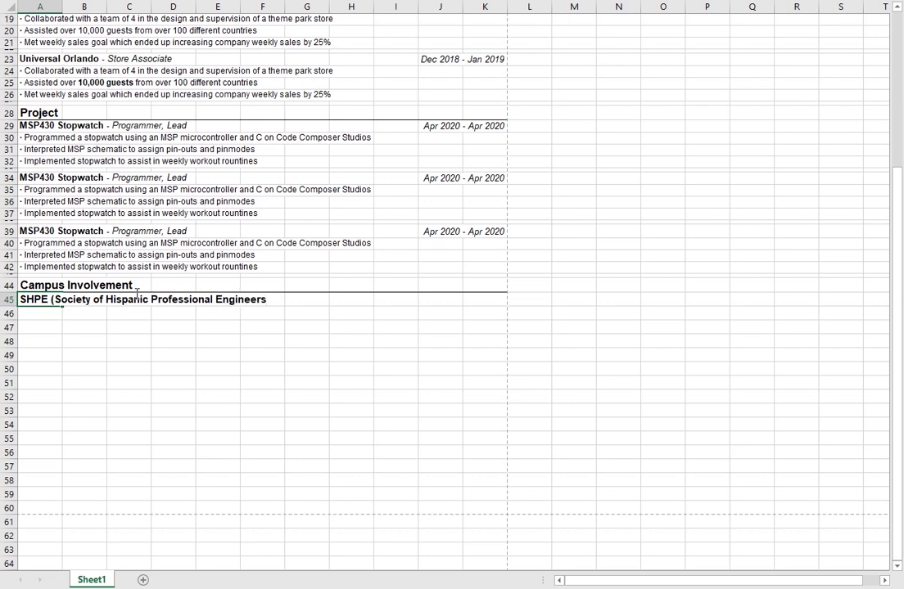
text() -)
text(Member)
key(Right)
key(Right)
key(Right)
key(Right)
key(Right)
key(Right)
key(Right)
key(Right)
key(Right)
key(Right)
key(Right)
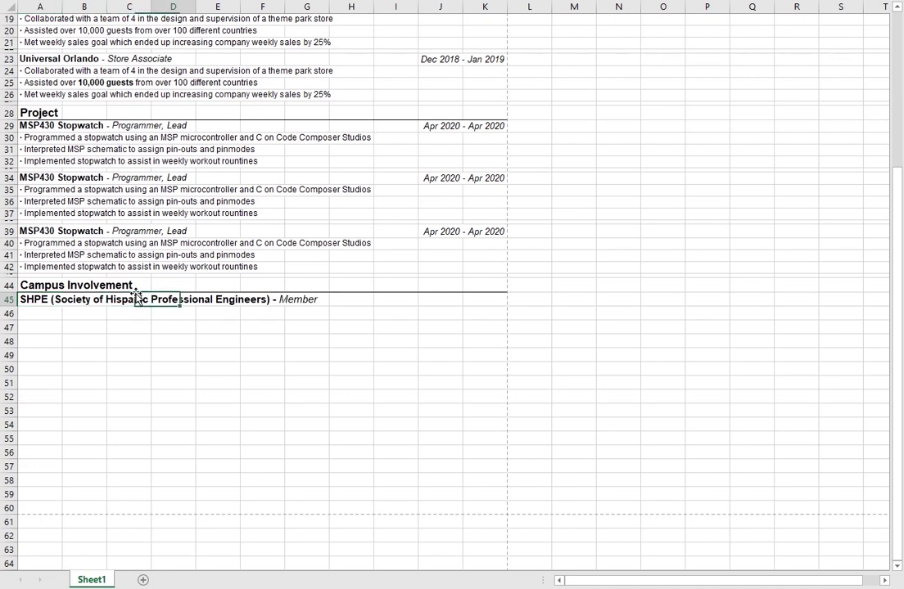
key(Left)
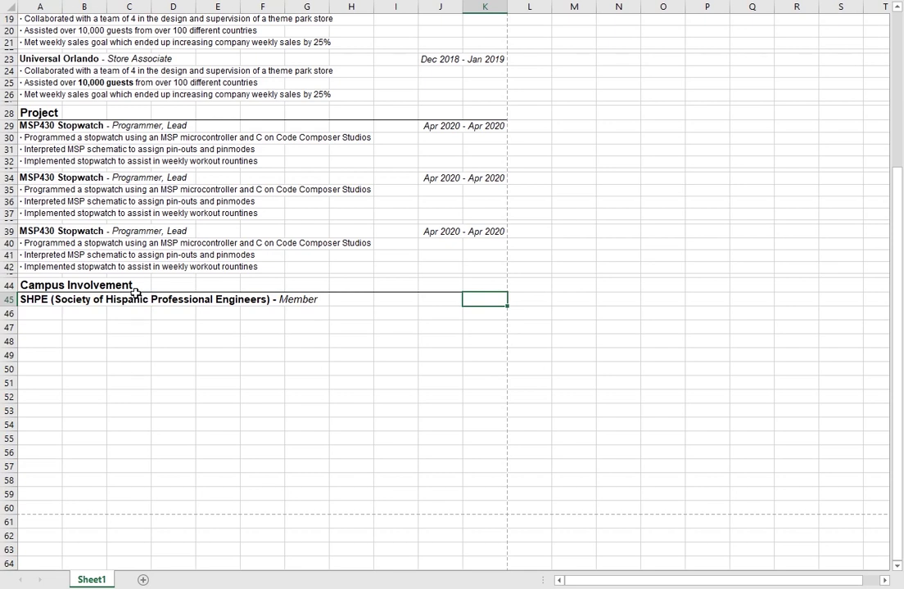
Step: Enter the italic date range 'Aug 2019 - Present' in K45
text(Aug 2019)
key(ctrl+Return)
key(ctrl+i)
key(F2)
key(BackSpace)
key(BackSpace)
key(BackSpace)
key(BackSpace)
key(BackSpace)
key(BackSpace)
key(BackSpace)
key(BackSpace)
text(Aug)
key(BackSpace)
key(BackSpace)
key(BackSpace)
text(2019 - Present)
key(Return)
Step: Right-align the 'Aug 2019 - Present' date range in K45
click(484, 299)
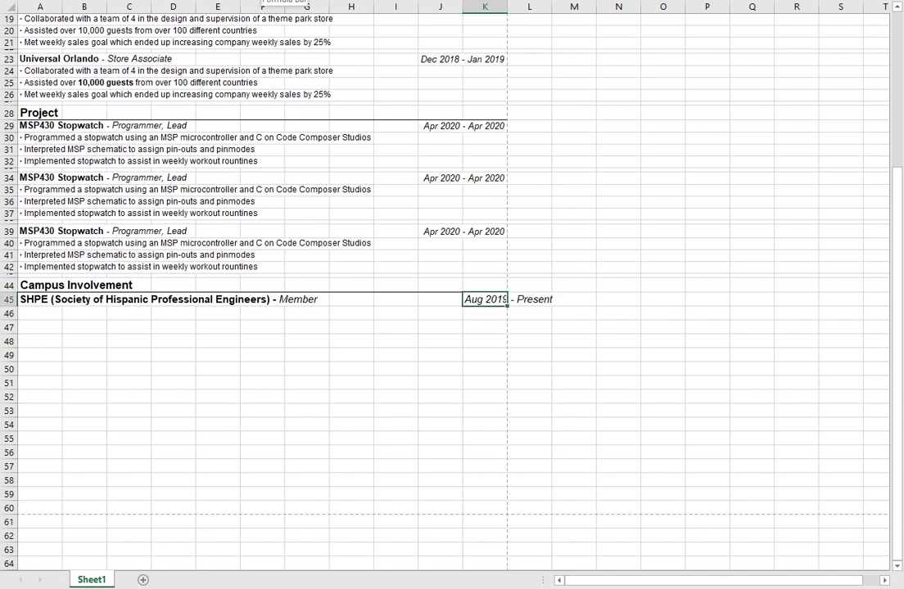
key(alt+h)
key(a)
key(r)
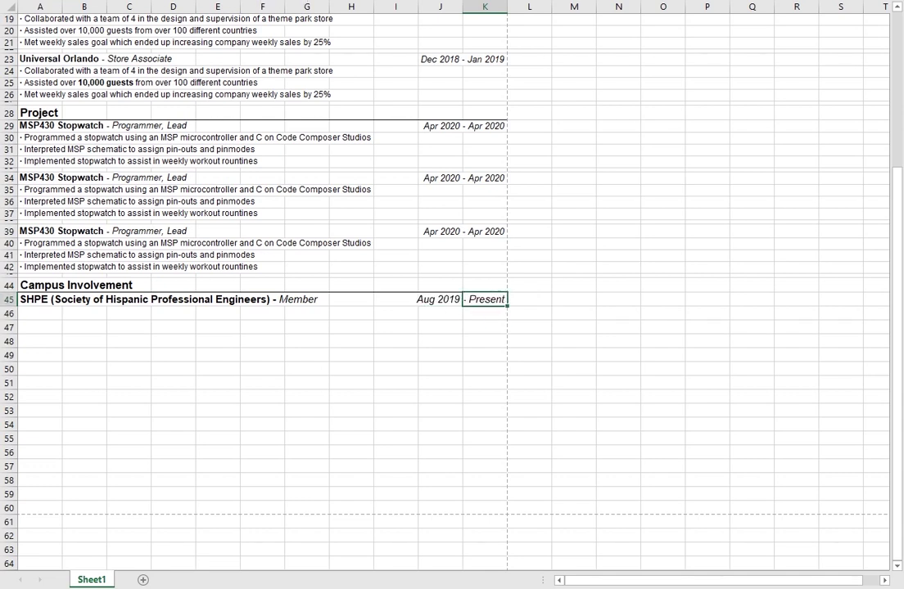
click(307, 352)
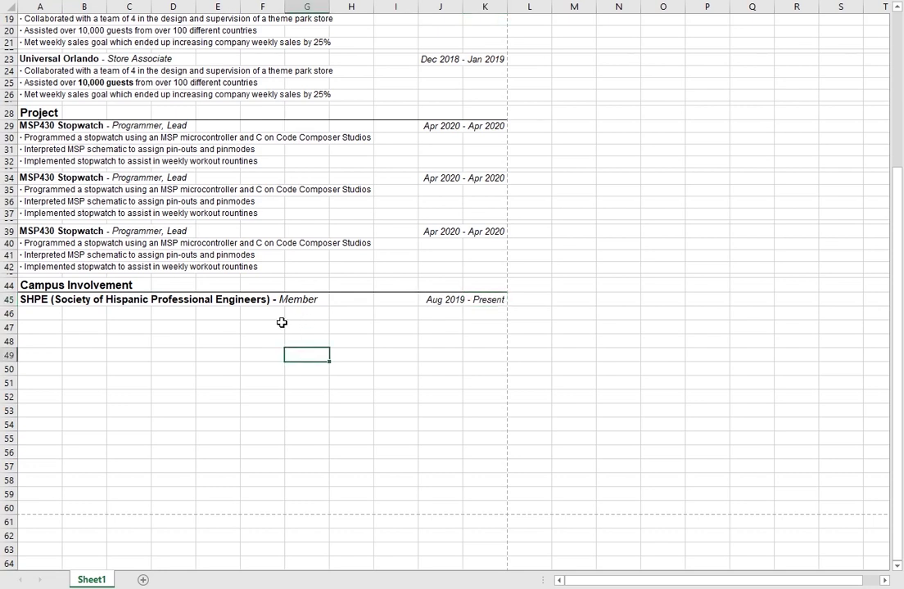
click(38, 314)
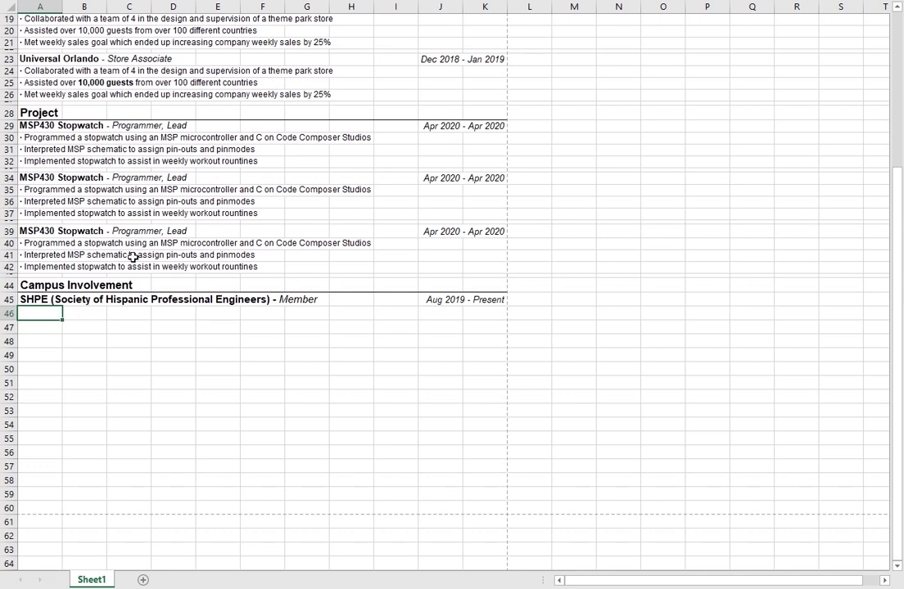
Step: Reuse the A42 bullet in A46: '· Task with hosting social events which increased member participation by over 50%'
click(47, 267)
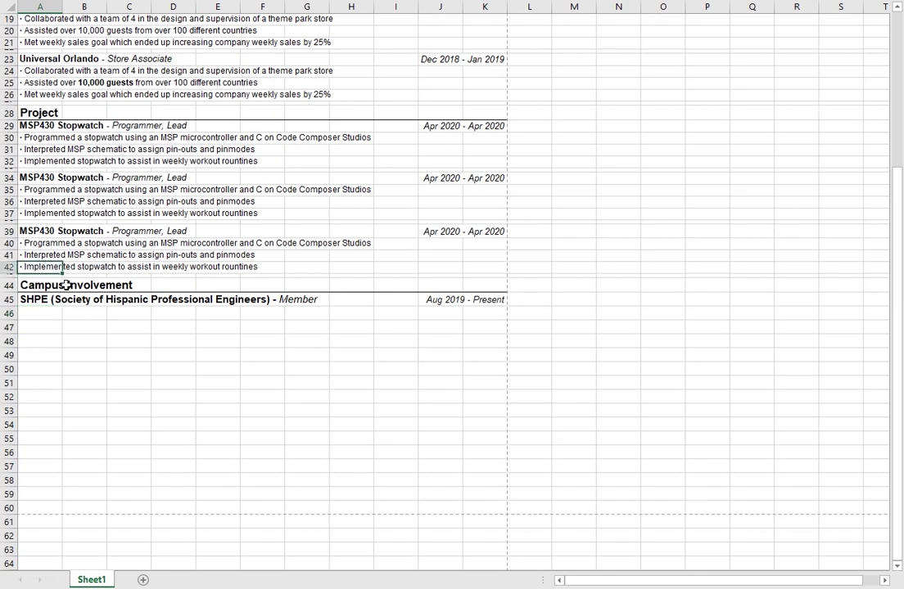
key(ctrl+c)
click(38, 313)
key(ctrl+v)
key(F2)
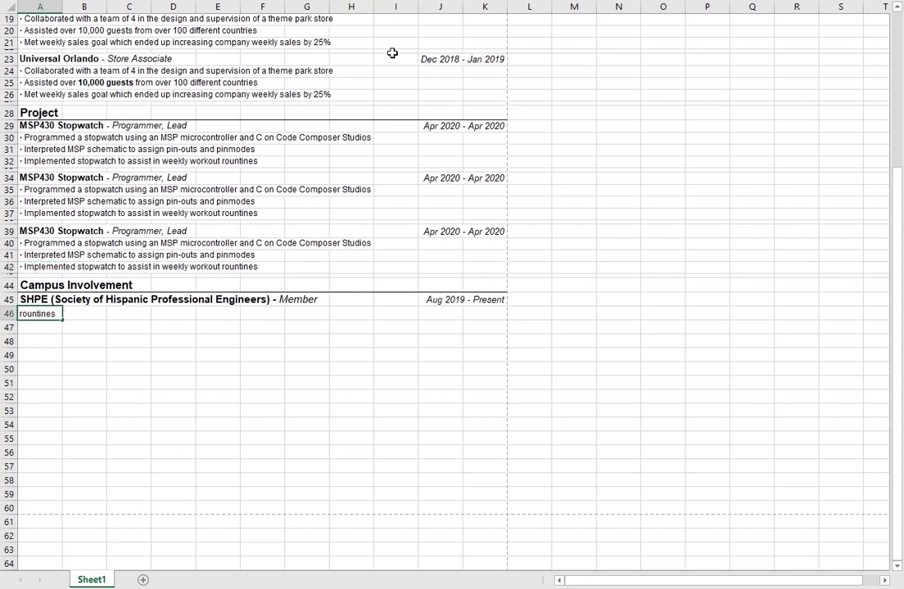
key(Escape)
text(· Trained wi)
key(BackSpace)
key(BackSpace)
key(BackSpace)
key(BackSpace)
key(BackSpace)
key(BackSpace)
key(BackSpace)
key(BackSpace)
key(BackSpace)
key(BackSpace)
text(Task with)
key(Escape)
text(hosting)
key(Escape)
text(social events which increased member participation by over 50%)
key(Return)
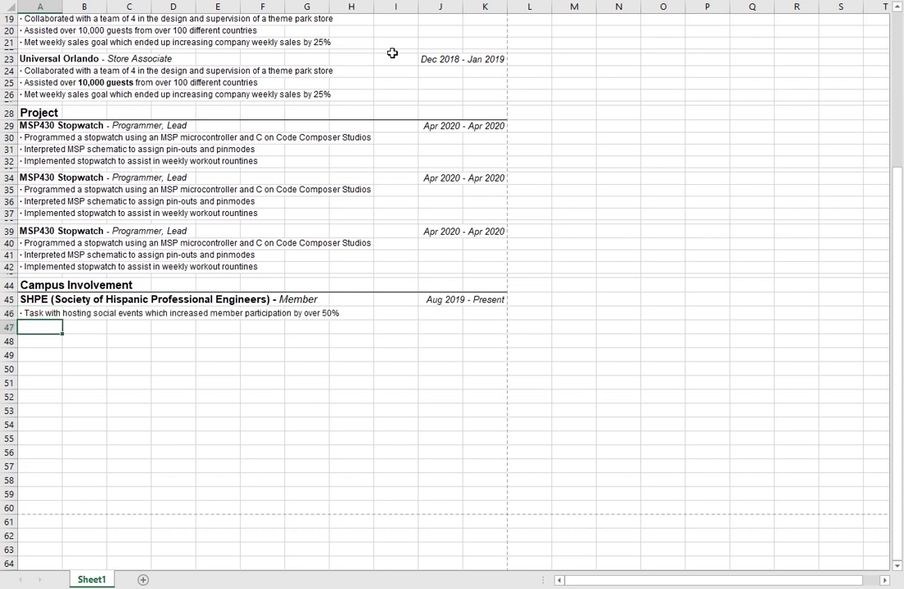
Step: Add a second bullet in A47 about participating in beach clean-ups and pounds of waste recovered
key(Up)
key(ctrl+c)
key(ctrl+v)
text(50%)
key(BackSpace)
key(BackSpace)
key(BackSpace)
text(· Participate in beach clean ups wi)
key(BackSpace)
key(BackSpace)
key(BackSpace)
key(BackSpace)
key(BackSpace)
key(BackSpace)
key(BackSpace)
key(BackSpace)
key(BackSpace)
key(BackSpace)
key(BackSpace)
key(BackSpace)
text(clean ups where over an amount of approx amou)
key(BackSpace)
key(BackSpace)
key(BackSpace)
key(BackSpace)
text(poun)
text(ds that was re)
text(c)
text(overed and disposed)
key(Return)
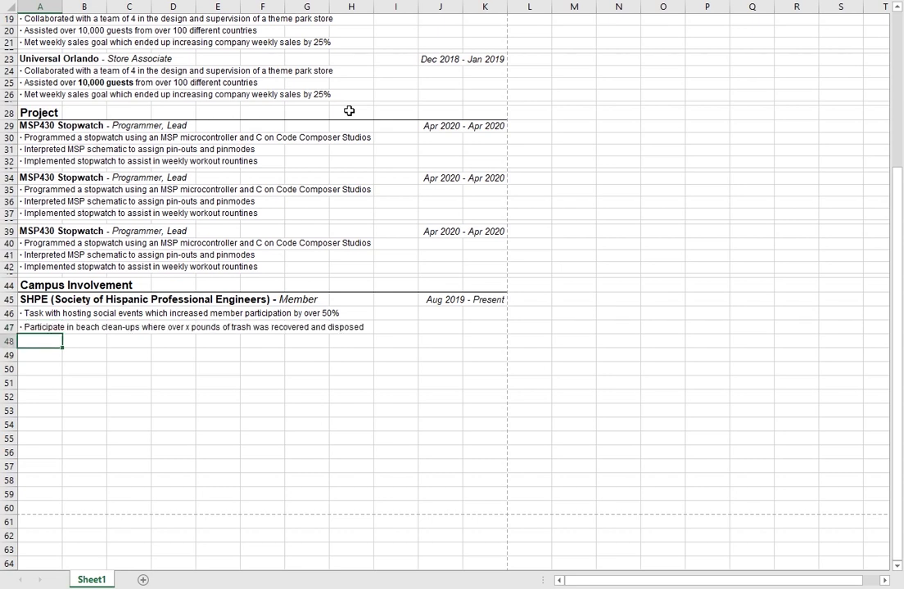
Step: Review the new SHPE bullets and select the Campus Involvement heading cell
key(Up)
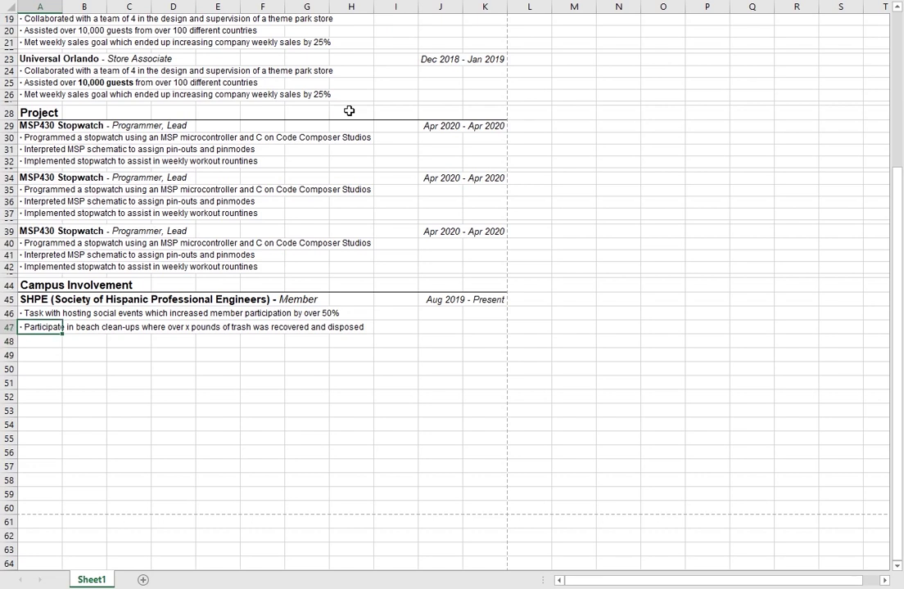
key(Up)
key(Up)
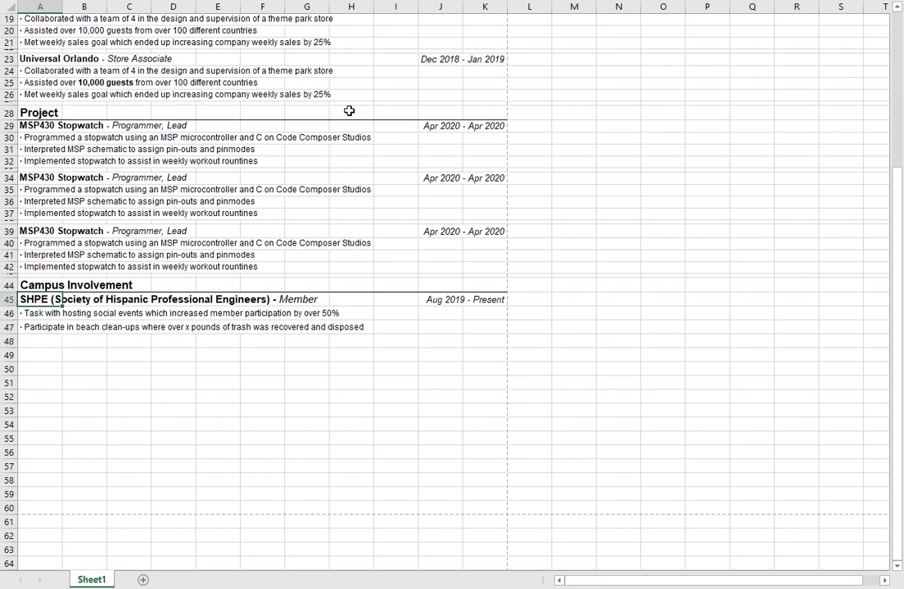
key(Down)
key(Down)
key(Down)
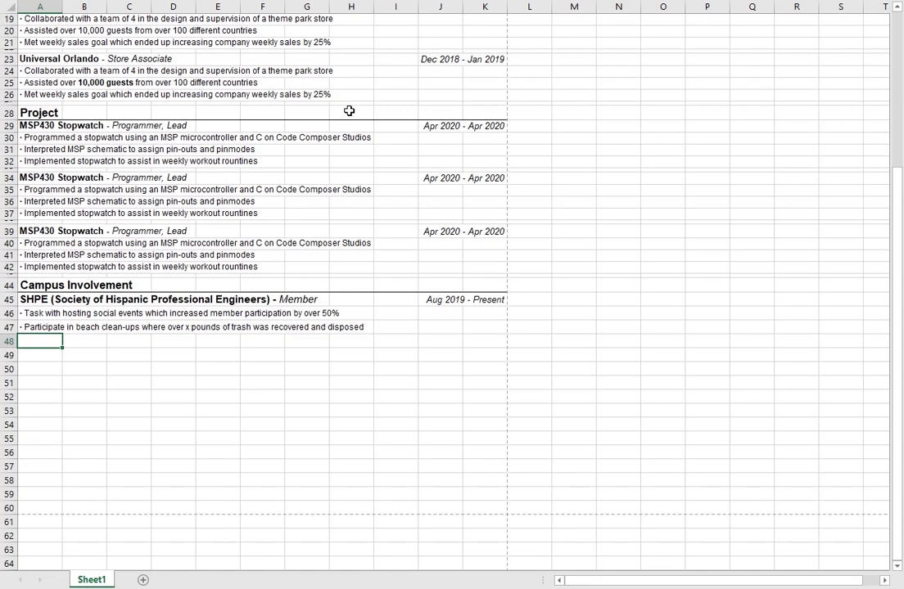
key(Up)
key(Down)
key(Down)
key(Down)
key(Down)
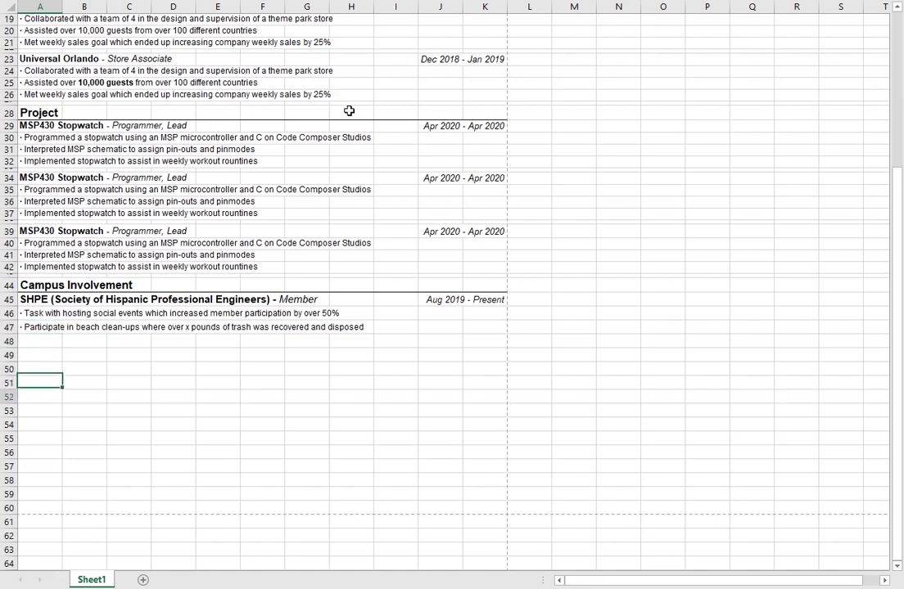
scroll(171, 290, down, 2)
scroll(185, 335, up, 4)
key(Down)
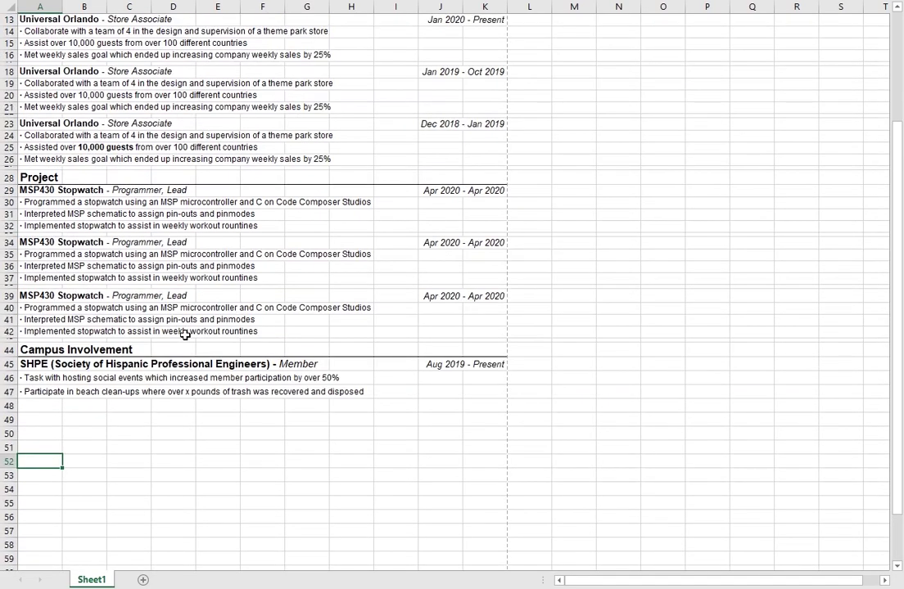
scroll(185, 335, up, 4)
scroll(124, 285, down, 5)
scroll(200, 334, up, 4)
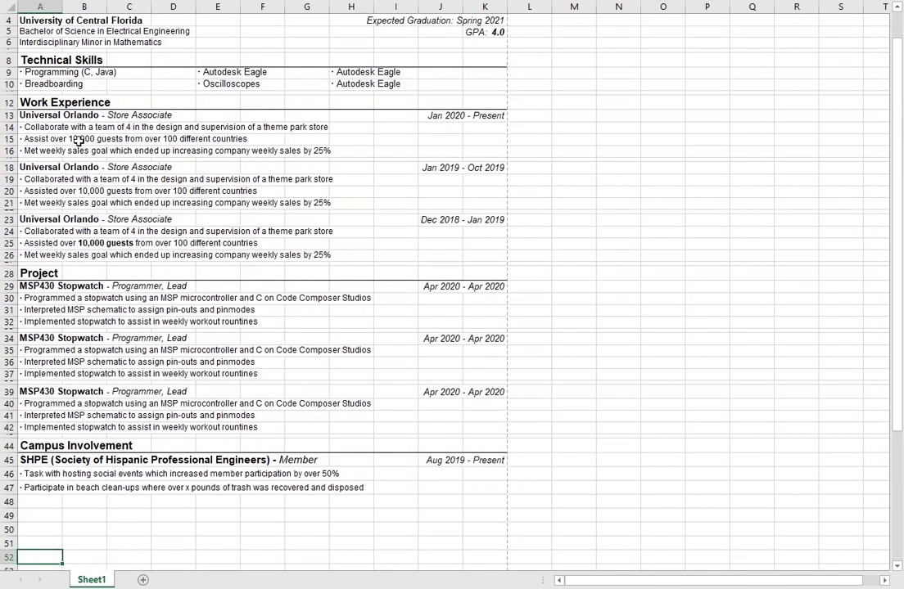
scroll(79, 334, down, 4)
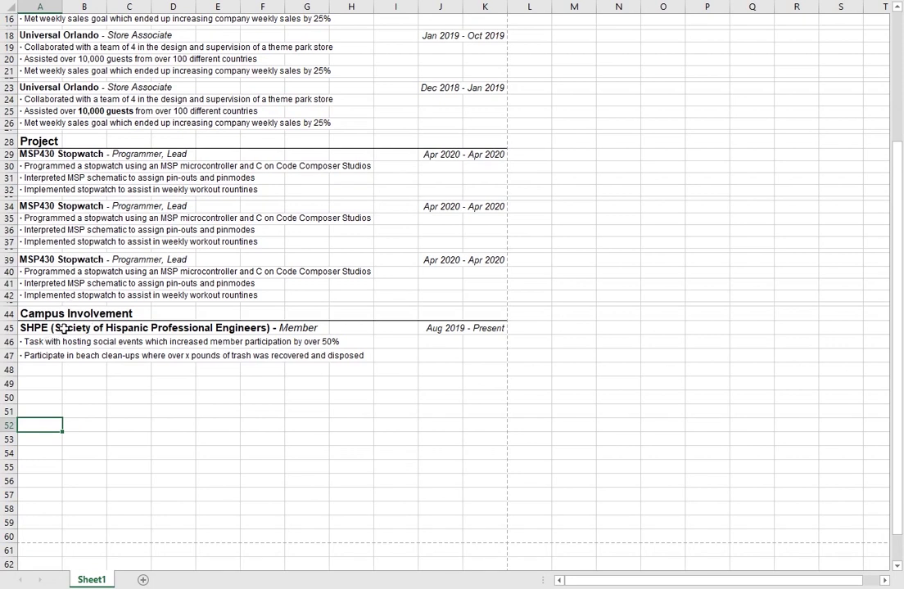
click(42, 316)
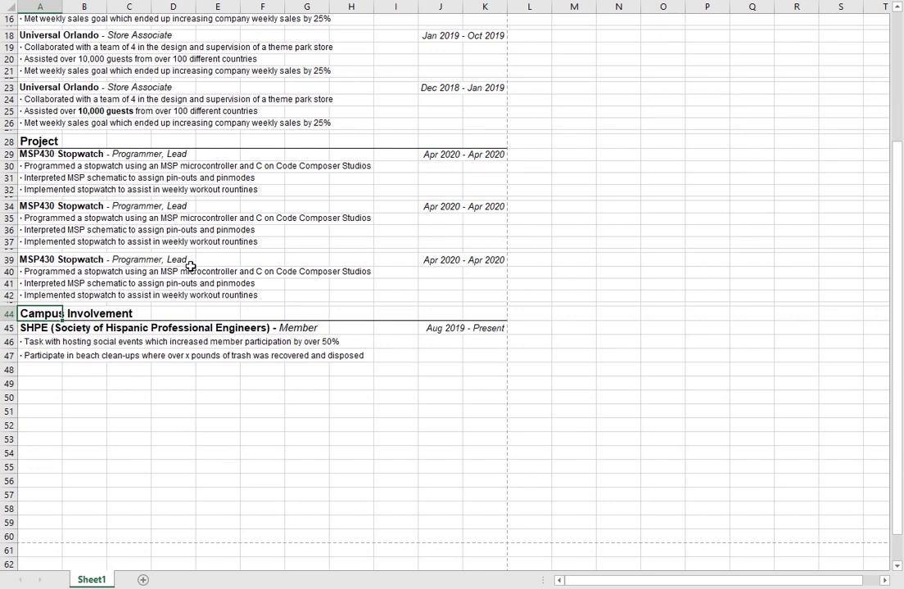
Step: Select the SHPE entry in A45:K47 and copy it
click(438, 294)
mouse_move(392, 295)
mouse_down()
mouse_move(49, 250)
mouse_move(71, 196)
mouse_move(22, 51)
mouse_move(49, 35)
mouse_move(95, 260)
mouse_up()
click(130, 412)
drag(475, 357, 14, 314)
click(472, 358)
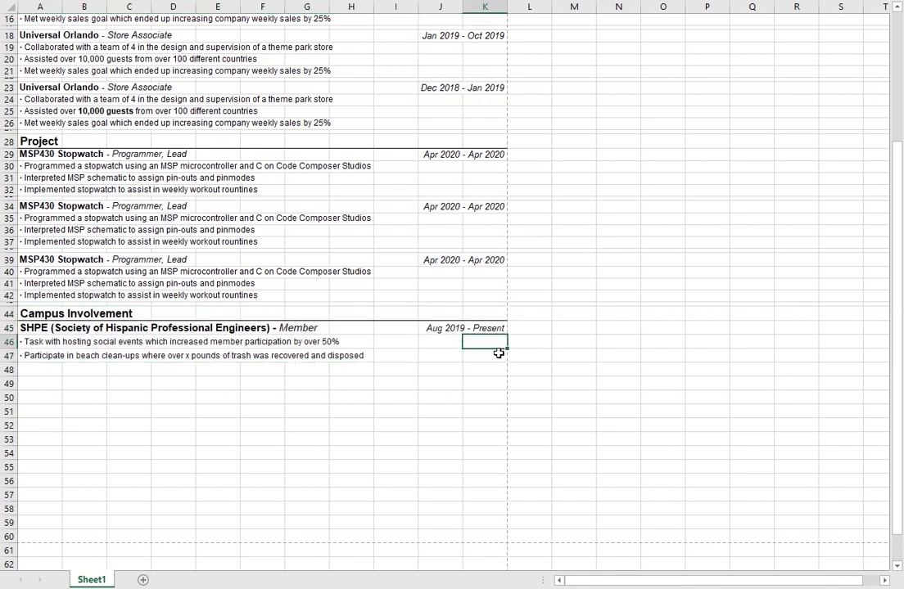
drag(496, 353, 15, 315)
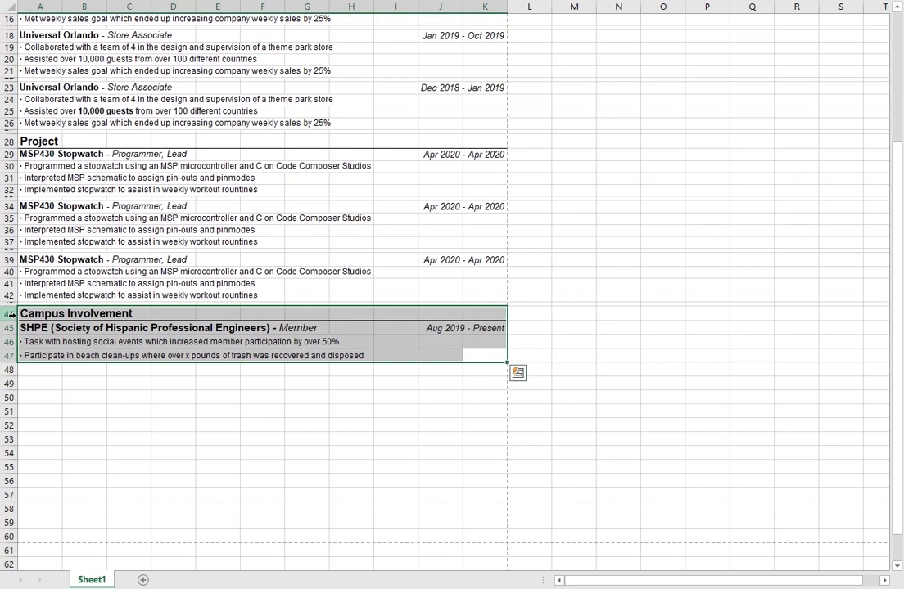
click(347, 278)
click(382, 286)
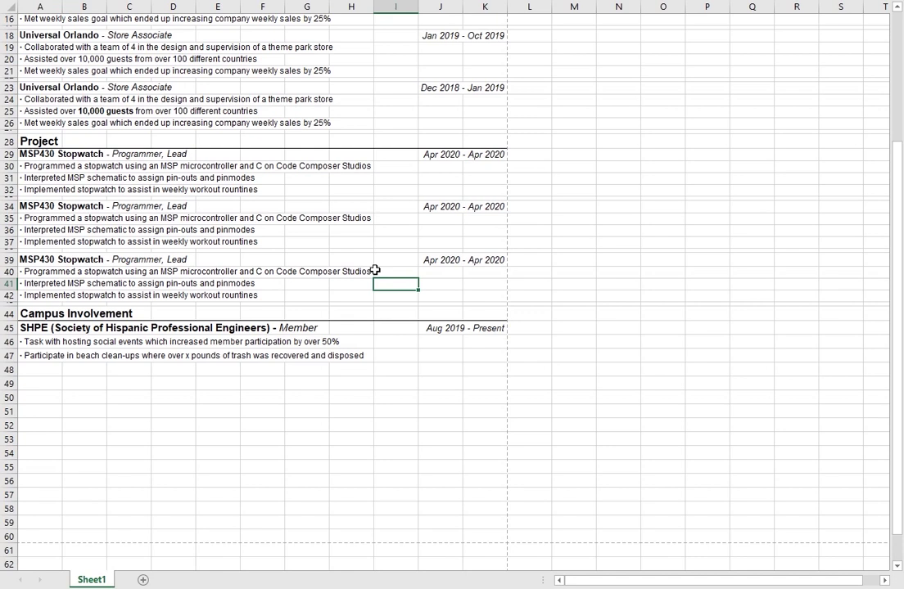
click(313, 356)
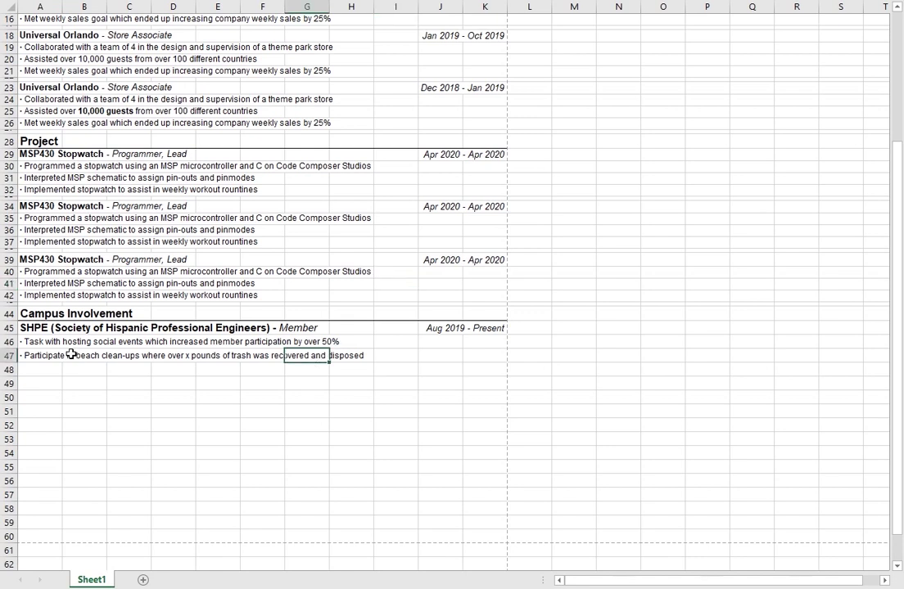
click(40, 328)
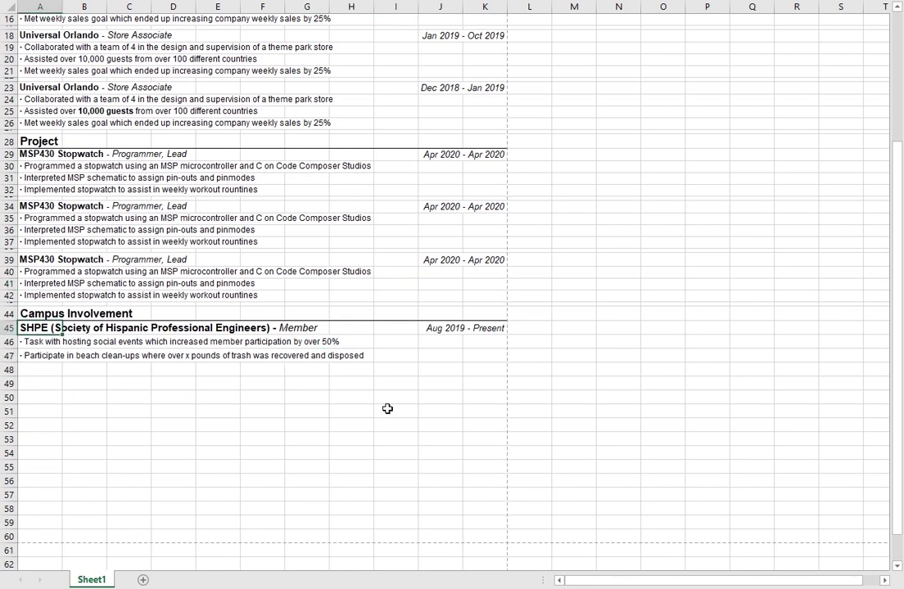
shift+click(466, 357)
key(ctrl+c)
Step: Paste the copied SHPE entry at A49, below the original
scroll(491, 368, down, 2)
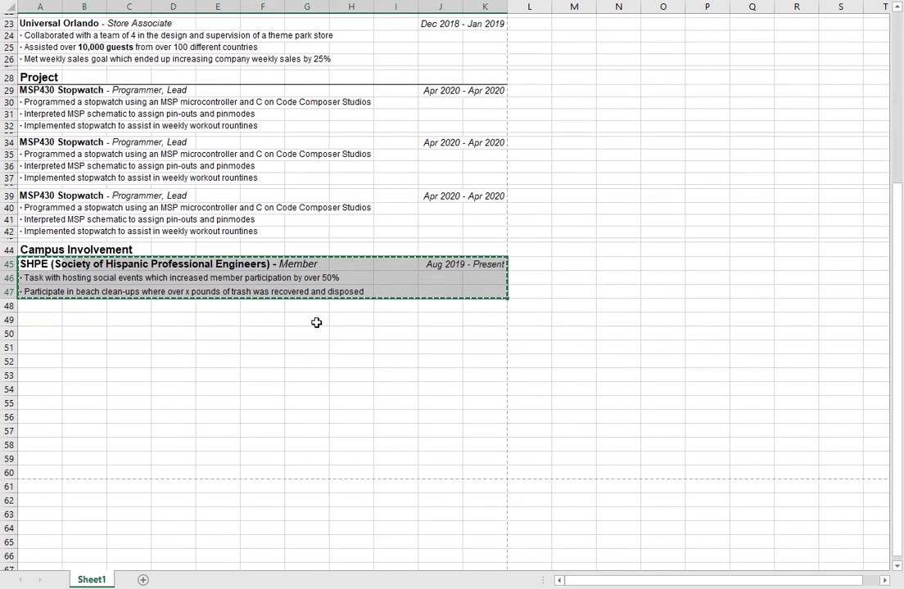
click(57, 322)
key(ctrl+v)
click(385, 401)
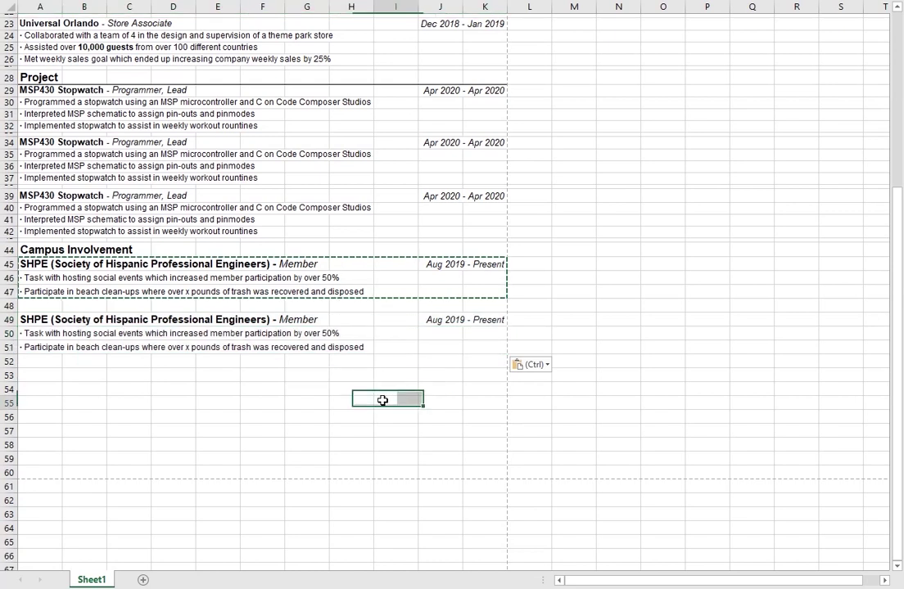
Step: Set rows 48 and 52 to a row height of 5 as thin spacers
click(97, 306)
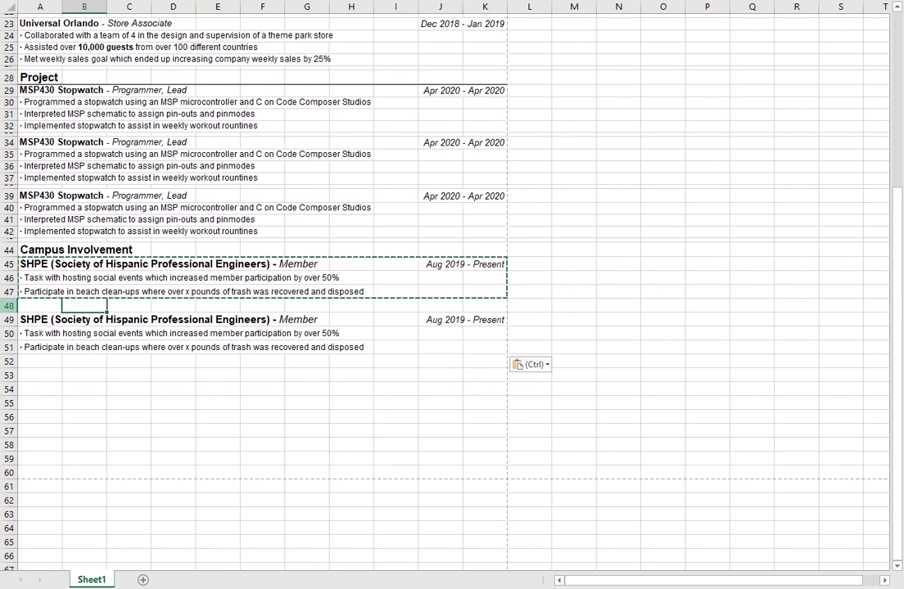
right_click(9, 305)
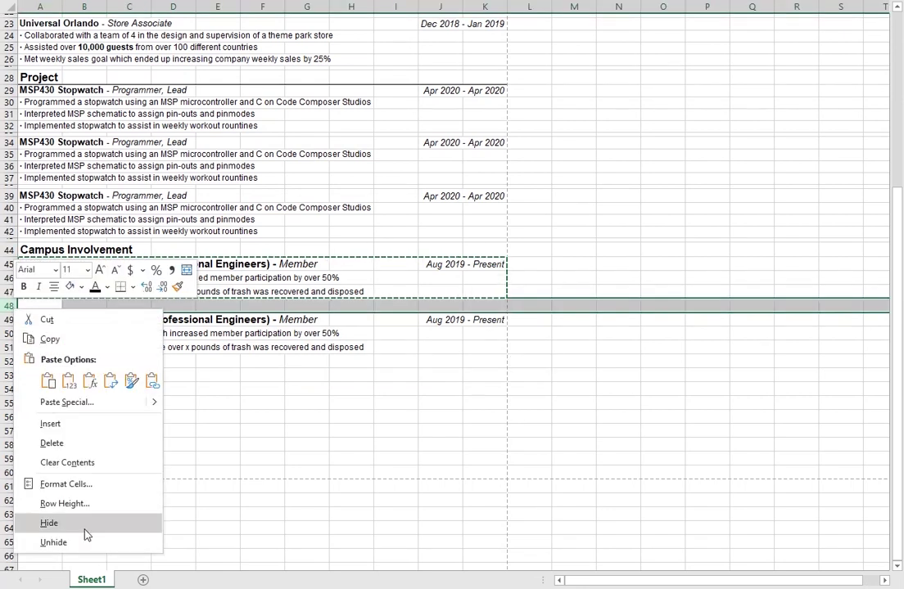
click(75, 503)
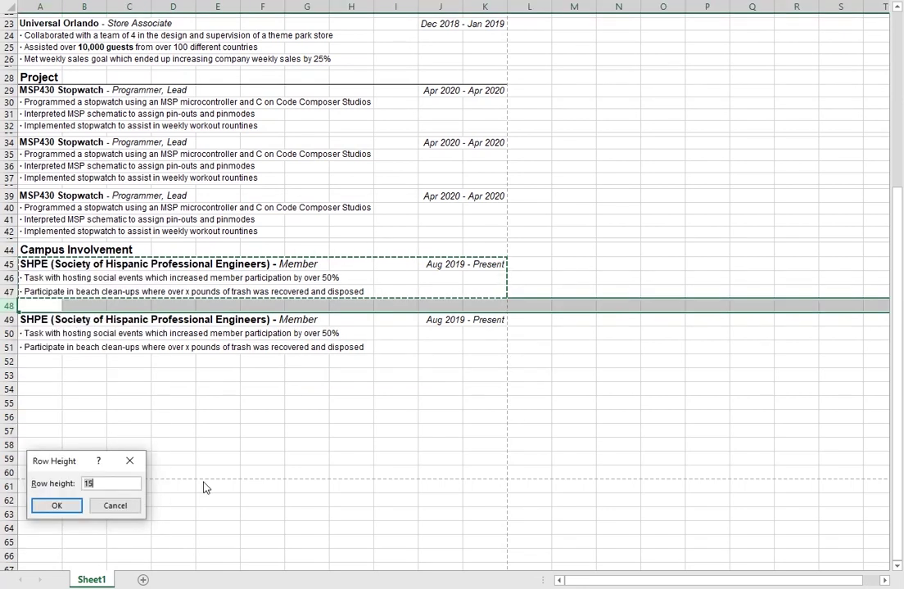
text(5)
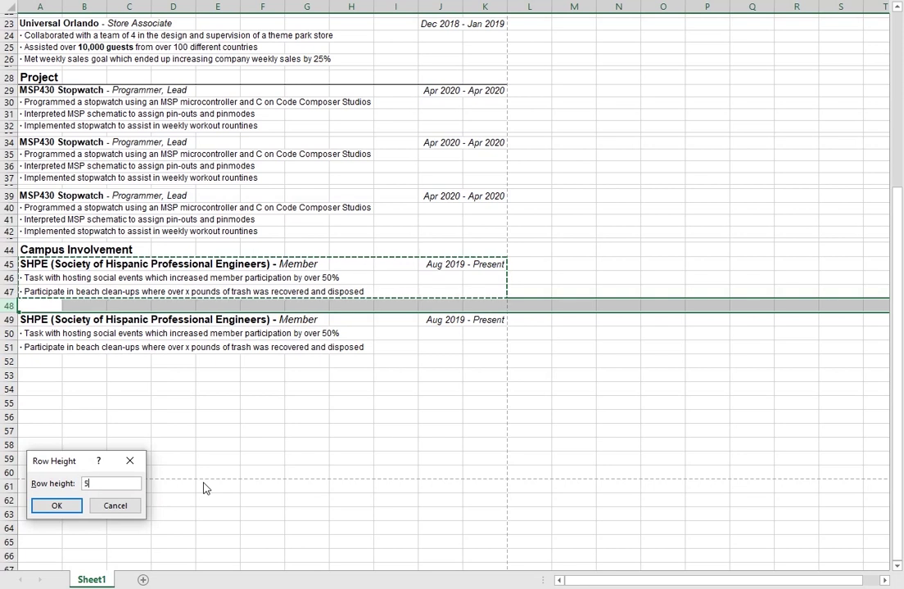
key(Return)
click(129, 379)
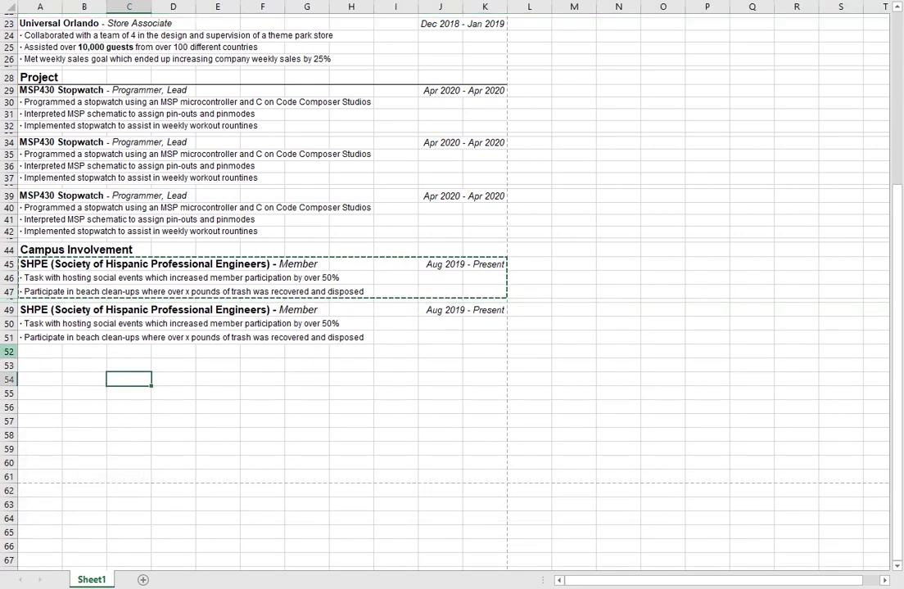
right_click(9, 352)
click(80, 548)
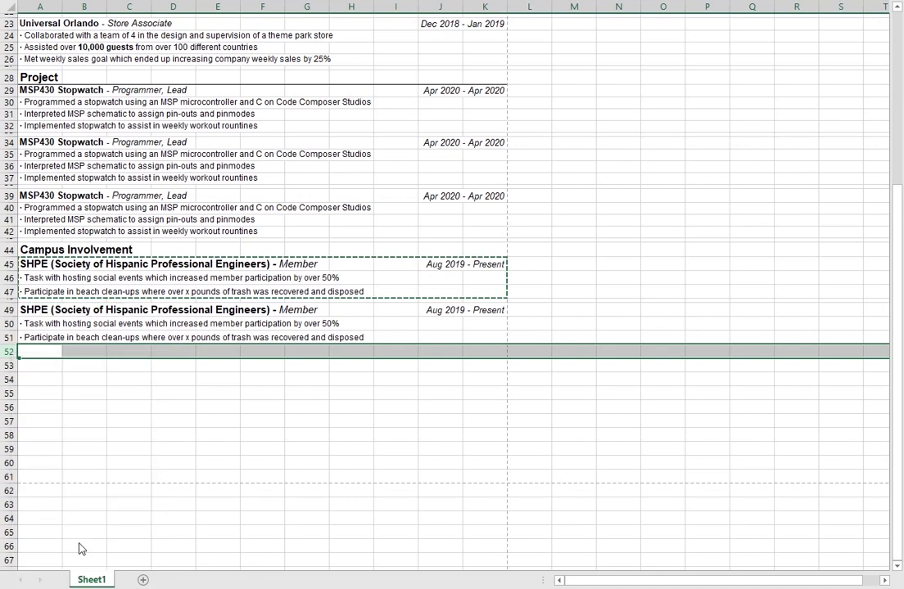
text(5)
key(Return)
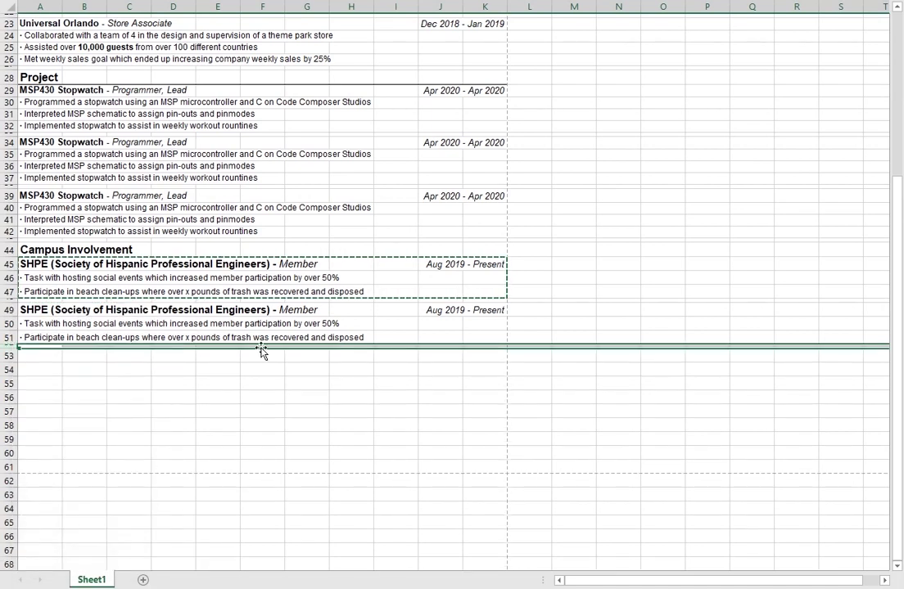
click(439, 310)
click(482, 313)
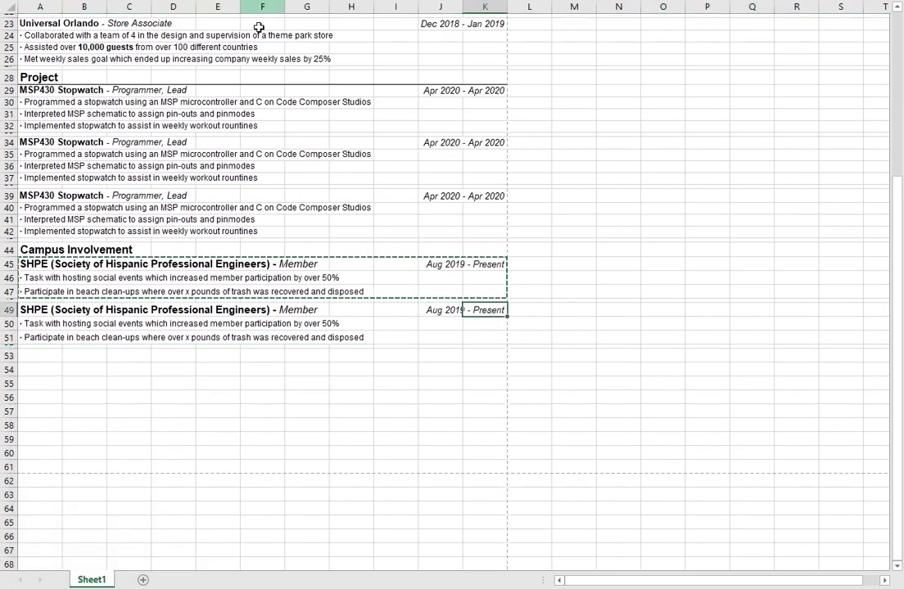
click(122, 372)
click(103, 292)
click(104, 335)
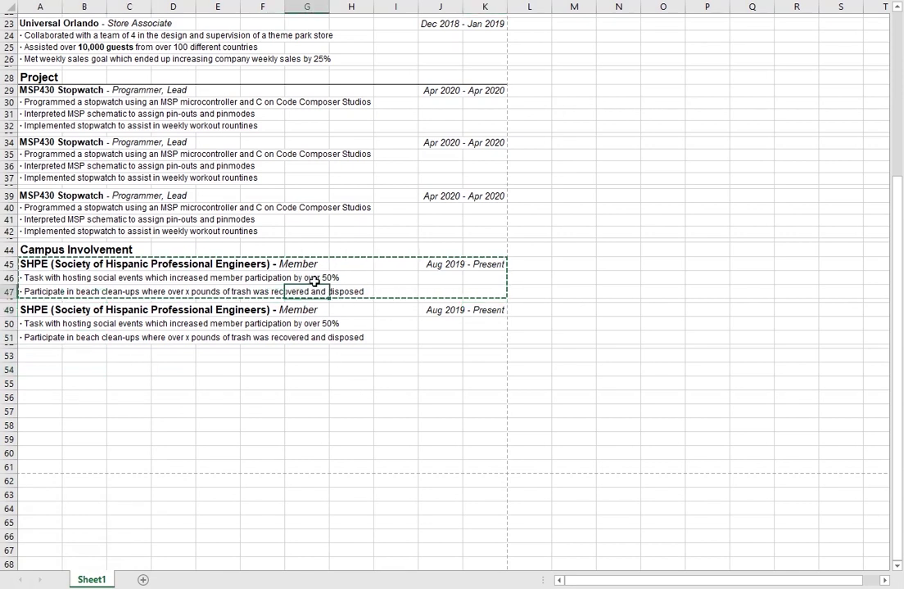
click(395, 369)
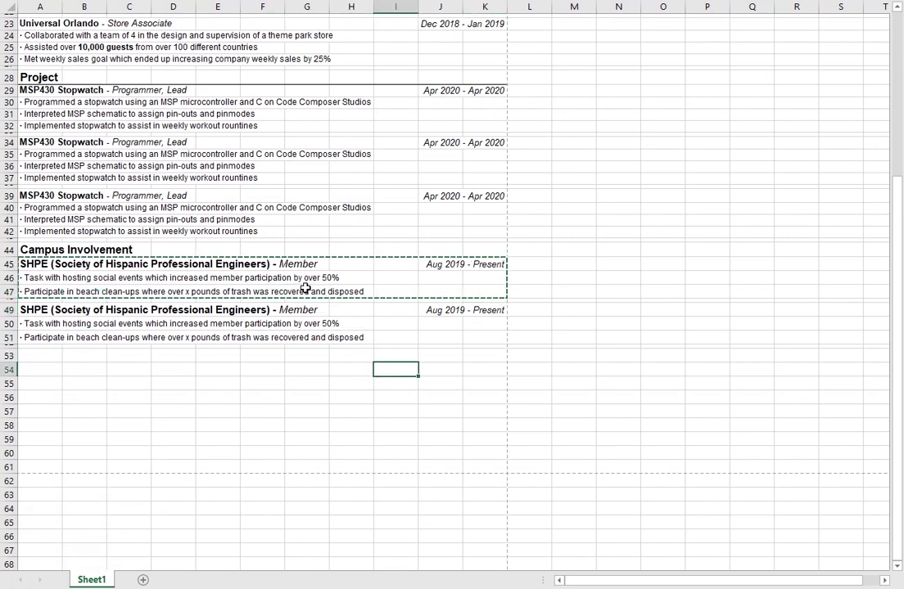
click(180, 293)
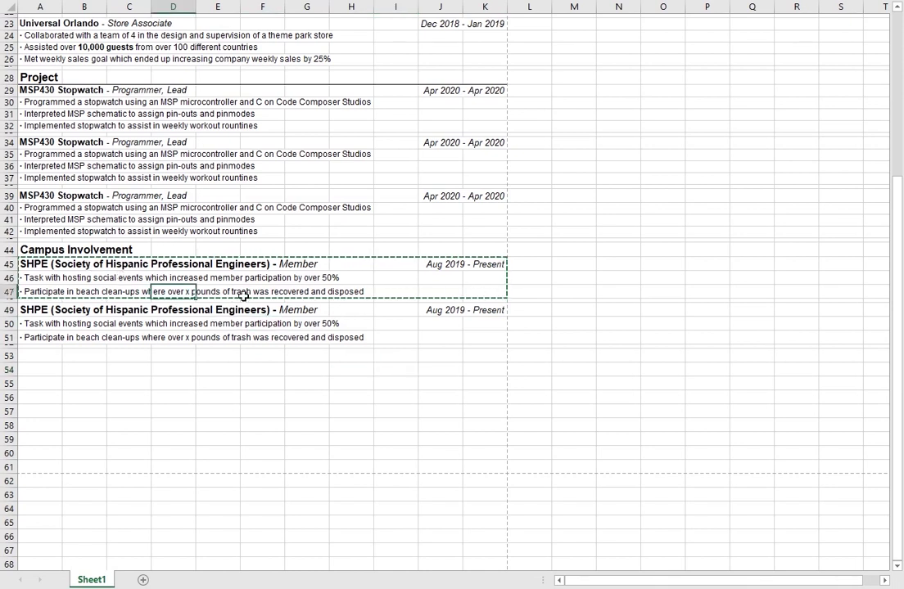
click(278, 280)
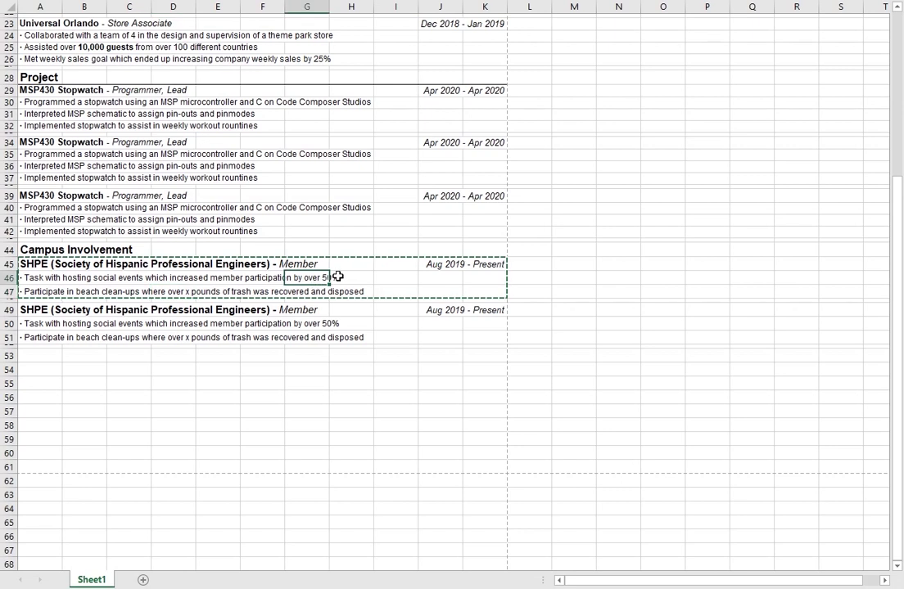
click(323, 278)
click(20, 278)
click(65, 366)
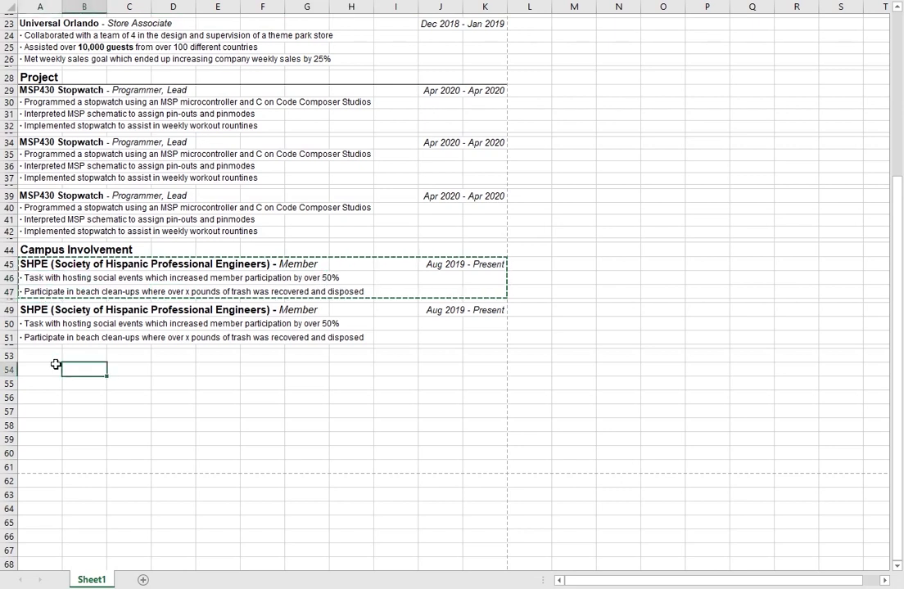
click(36, 338)
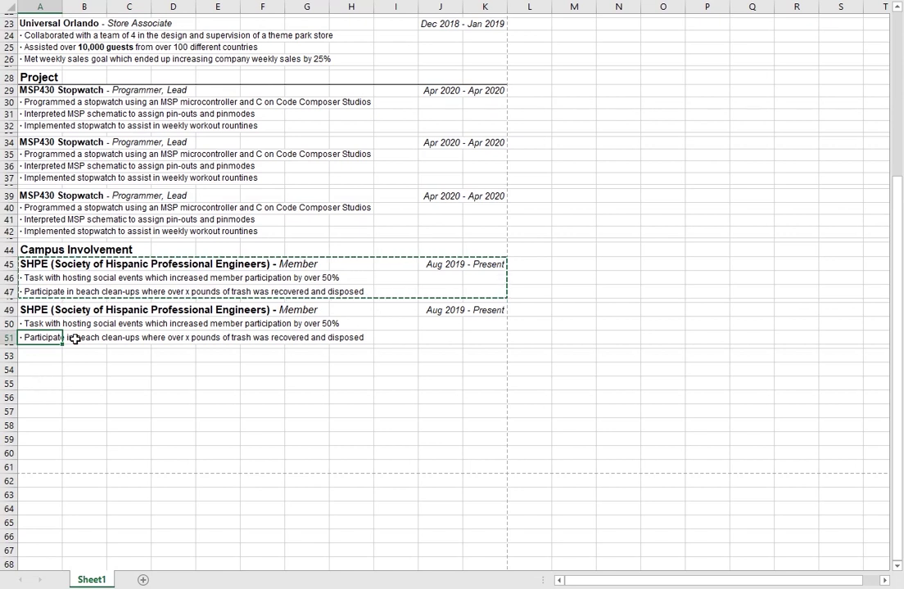
click(45, 323)
click(43, 278)
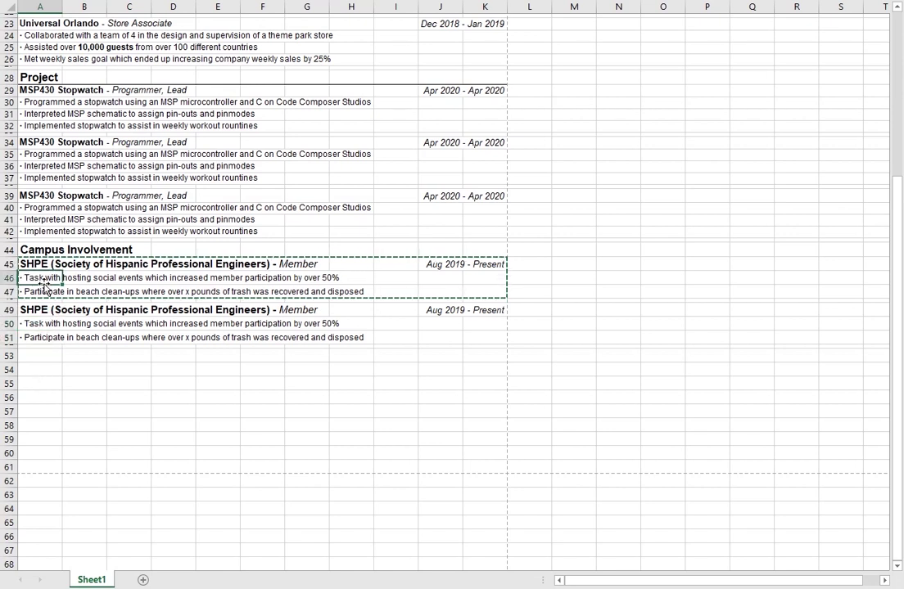
click(30, 323)
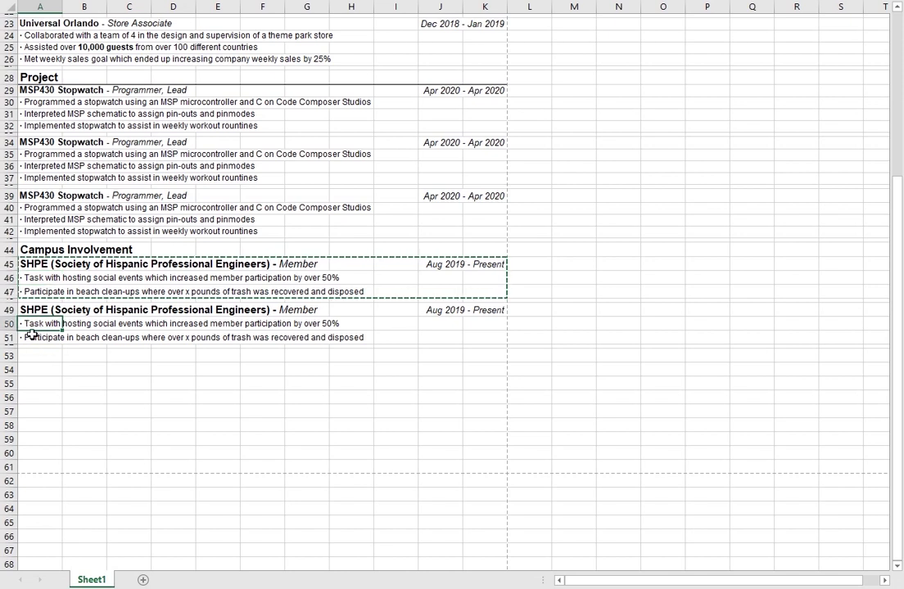
click(30, 334)
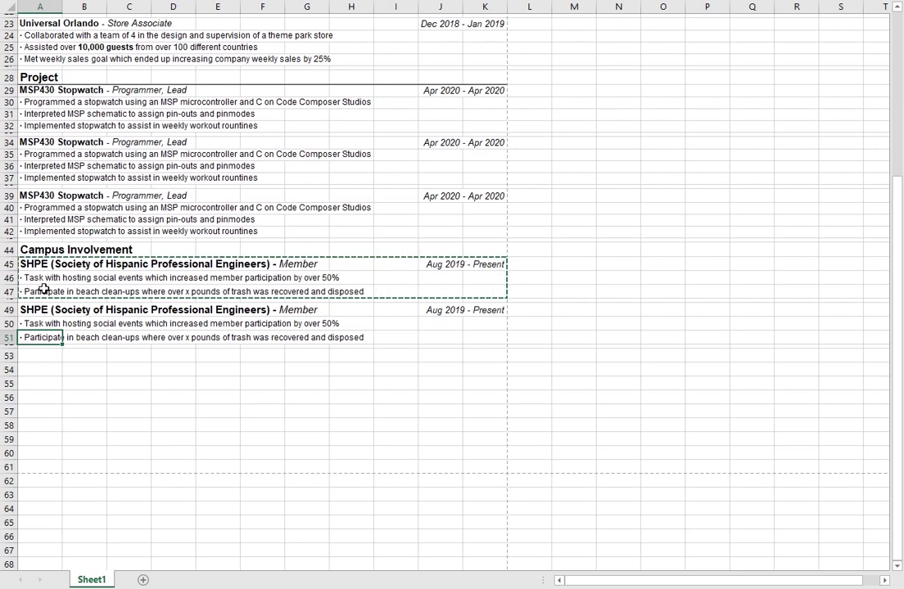
Step: Paste the copied SHPE rows again to duplicate the entry in Campus Involvement
scroll(115, 282, up, 3)
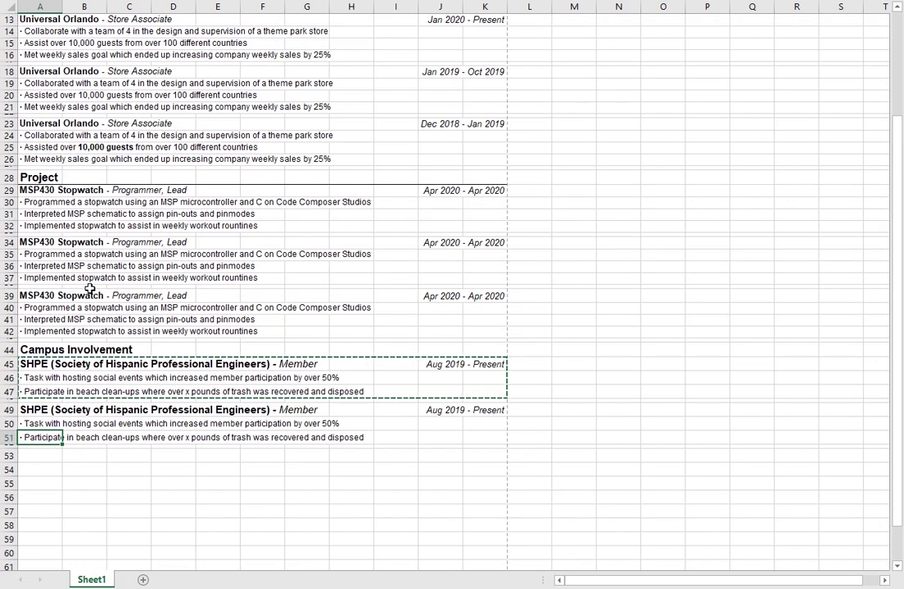
click(41, 202)
click(78, 225)
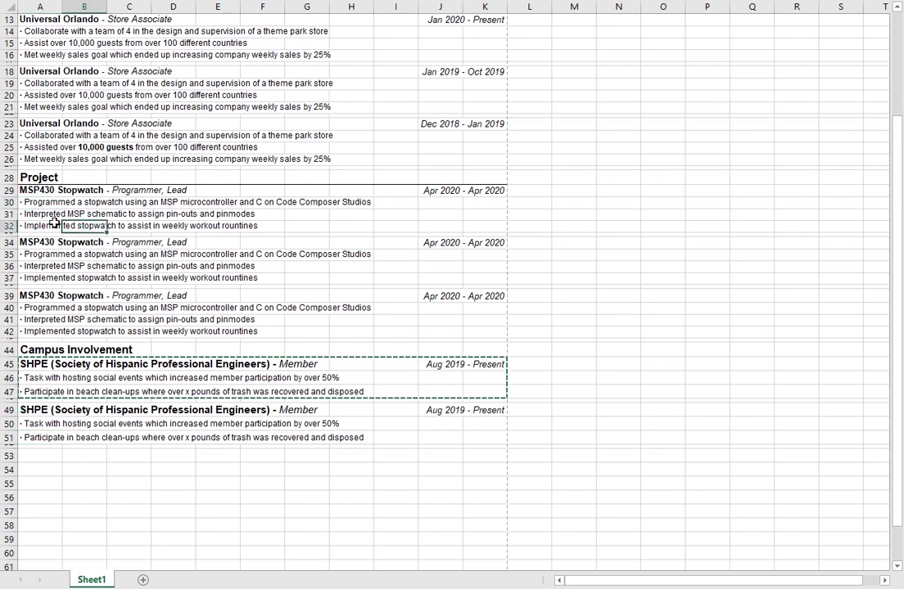
click(54, 223)
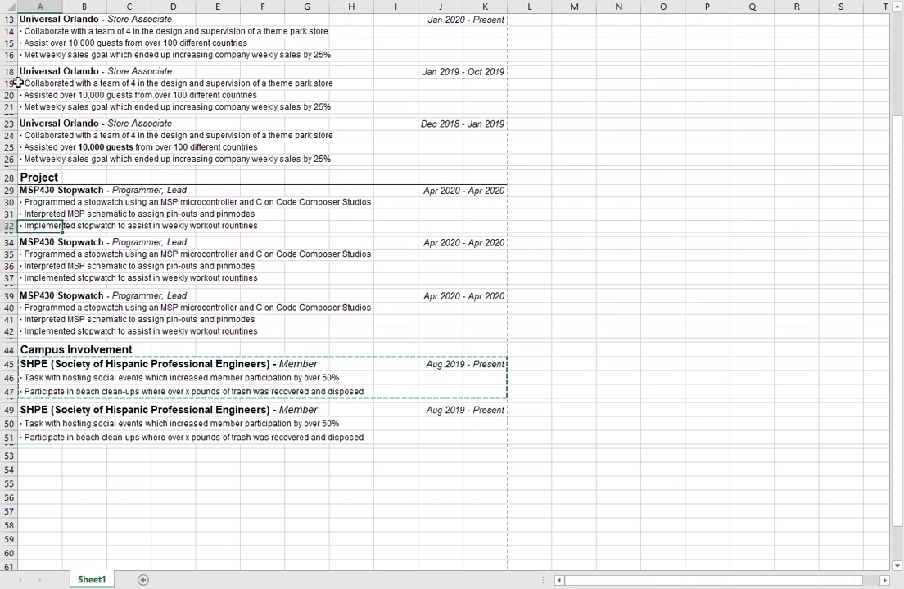
click(73, 266)
click(53, 256)
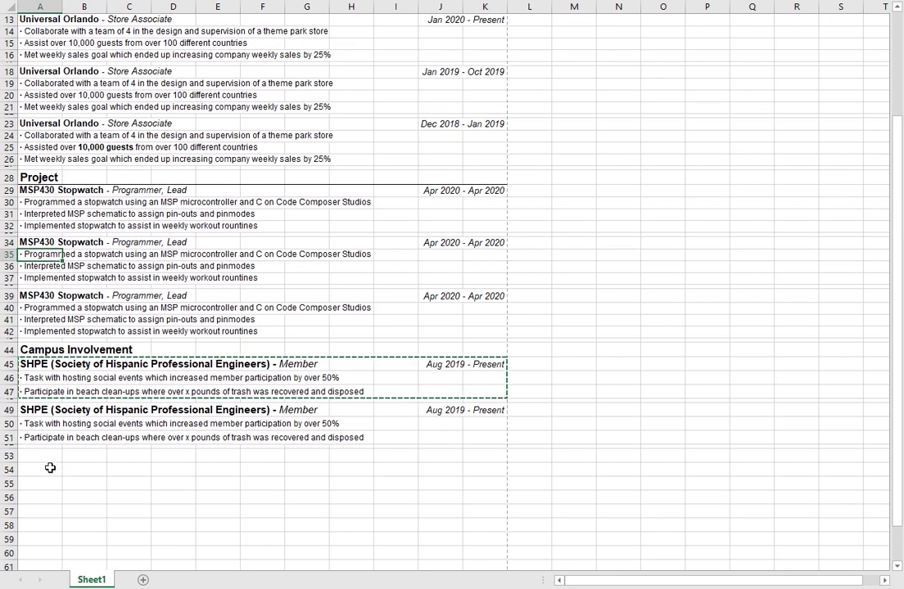
click(48, 436)
click(123, 459)
click(49, 458)
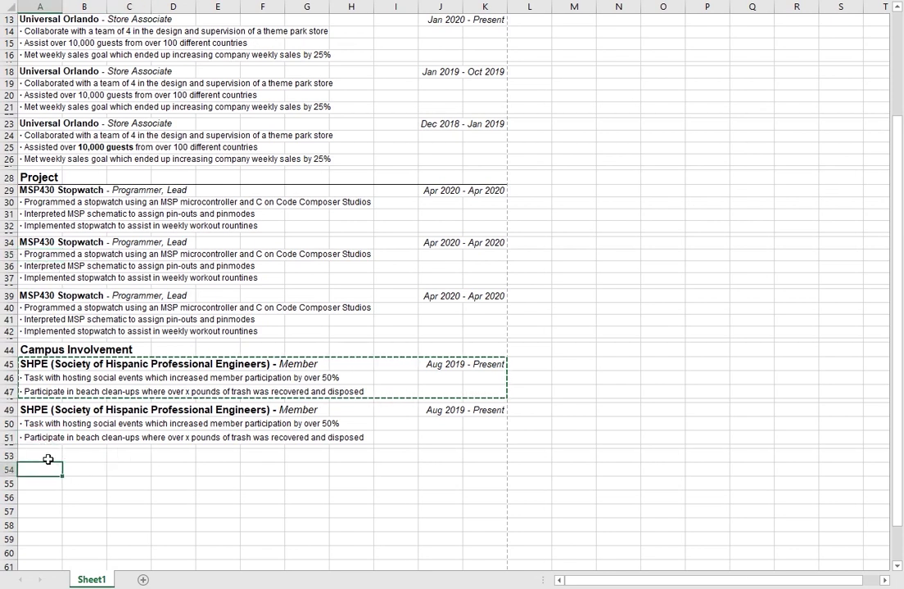
click(33, 438)
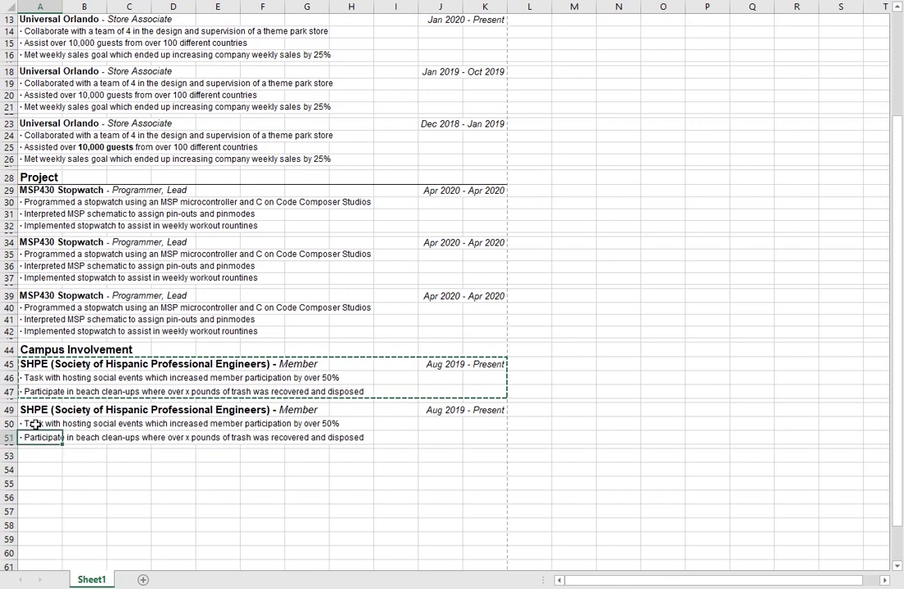
click(32, 422)
click(25, 391)
key(ctrl+v)
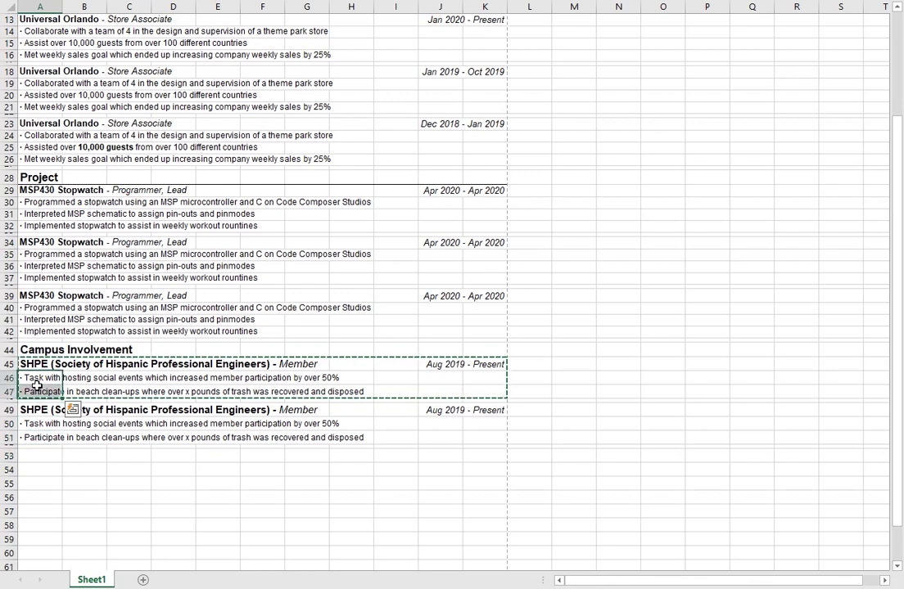
Step: Check the spacer and bullet rows, then clear the copy marquee
click(357, 454)
click(37, 331)
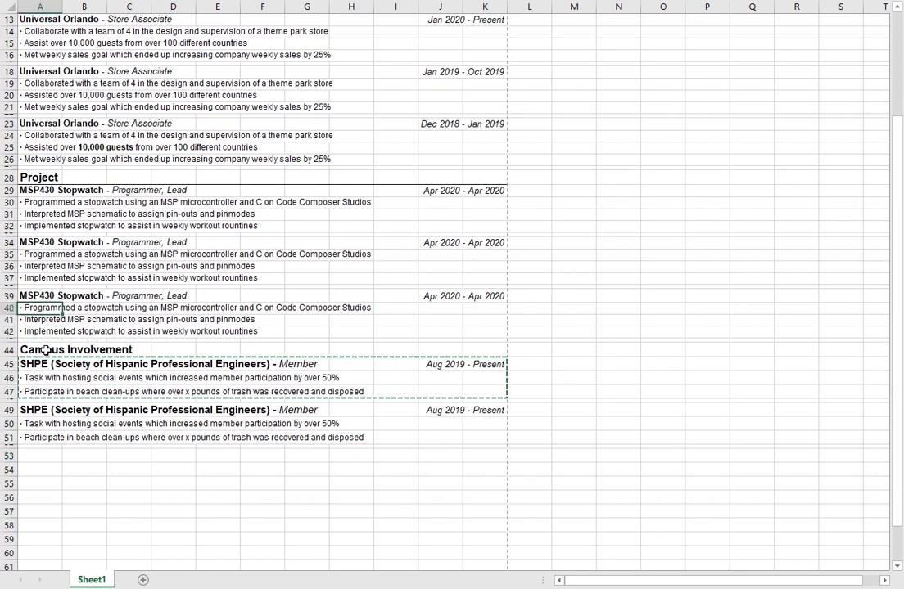
click(36, 337)
click(31, 318)
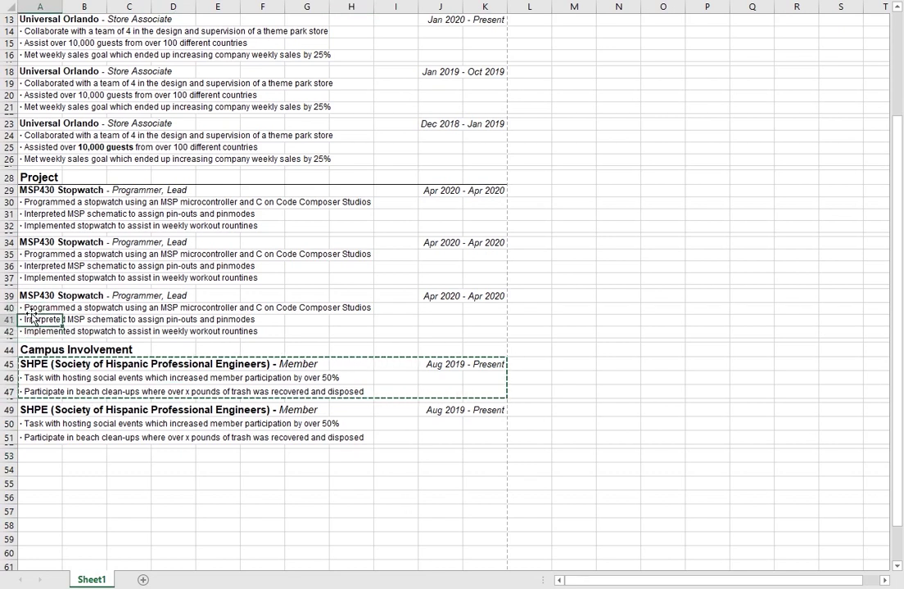
click(32, 309)
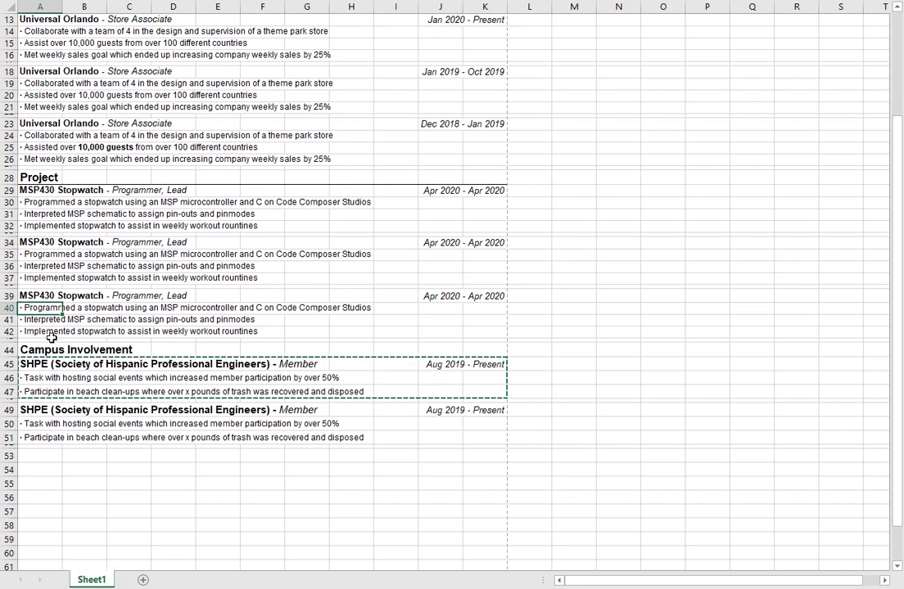
click(51, 334)
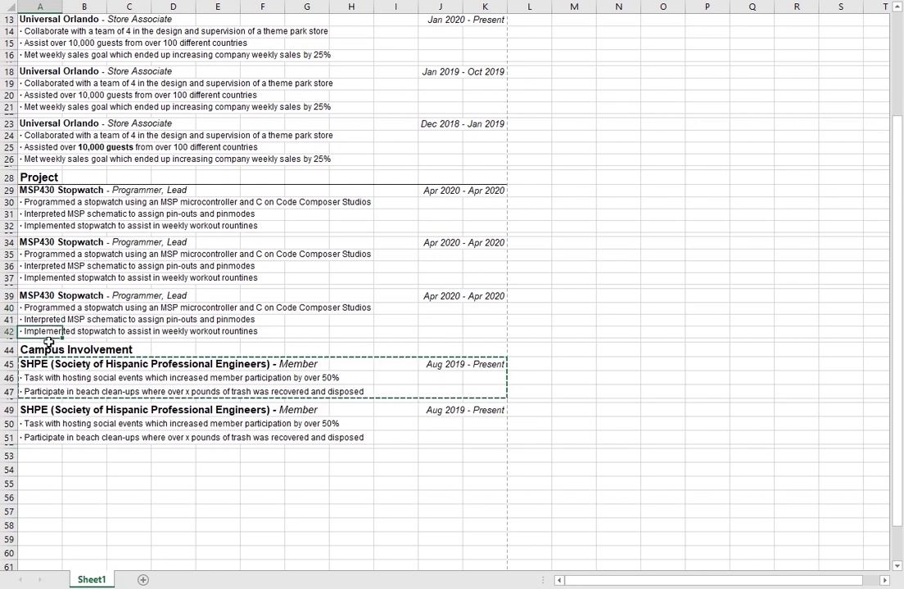
click(38, 446)
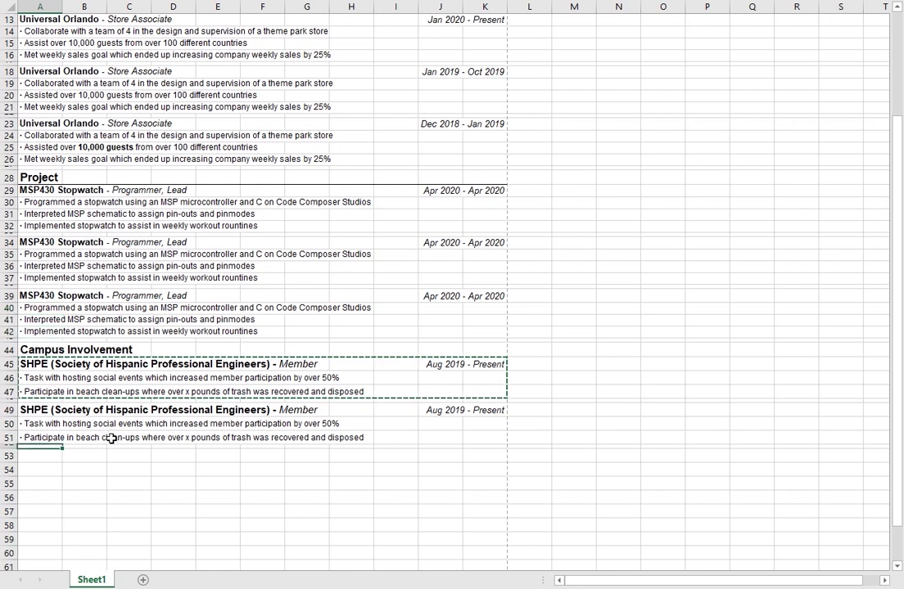
key(Down)
key(Down)
key(Right)
key(Right)
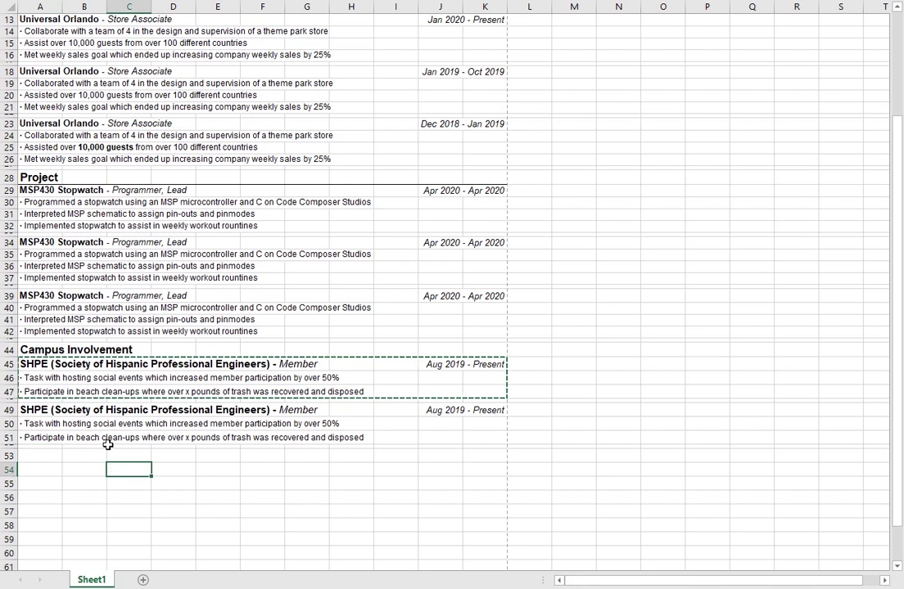
click(82, 379)
key(Escape)
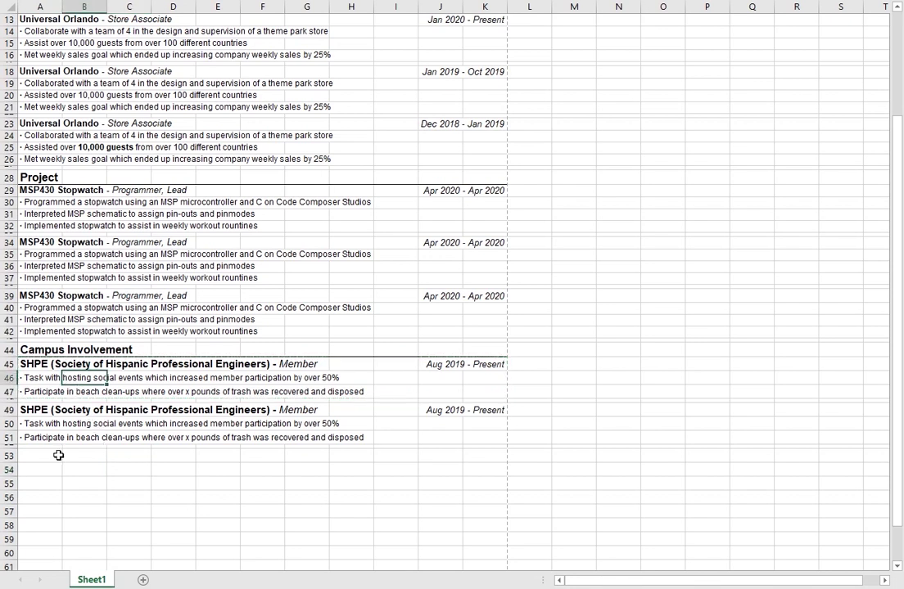
Step: Set row 45 to a height of 15
right_click(9, 364)
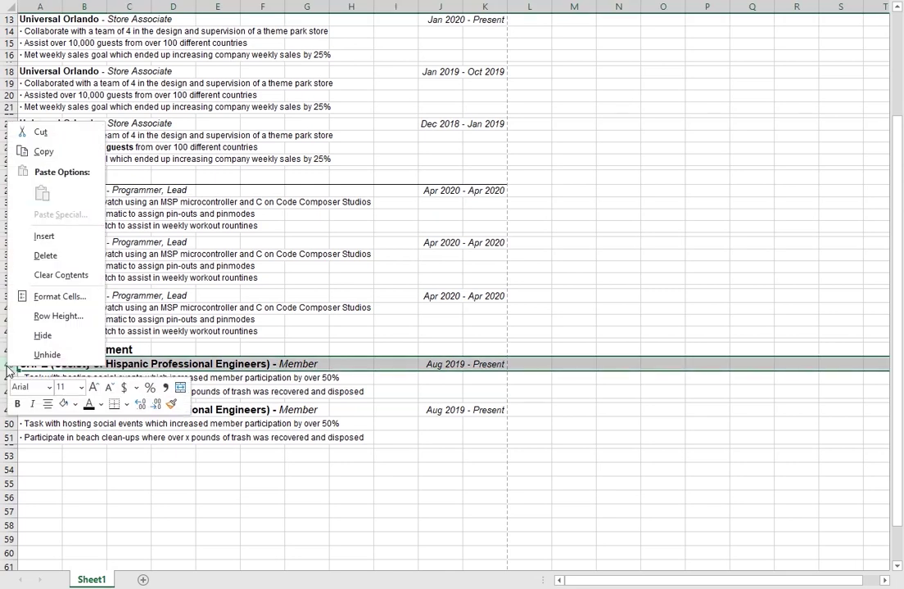
click(65, 316)
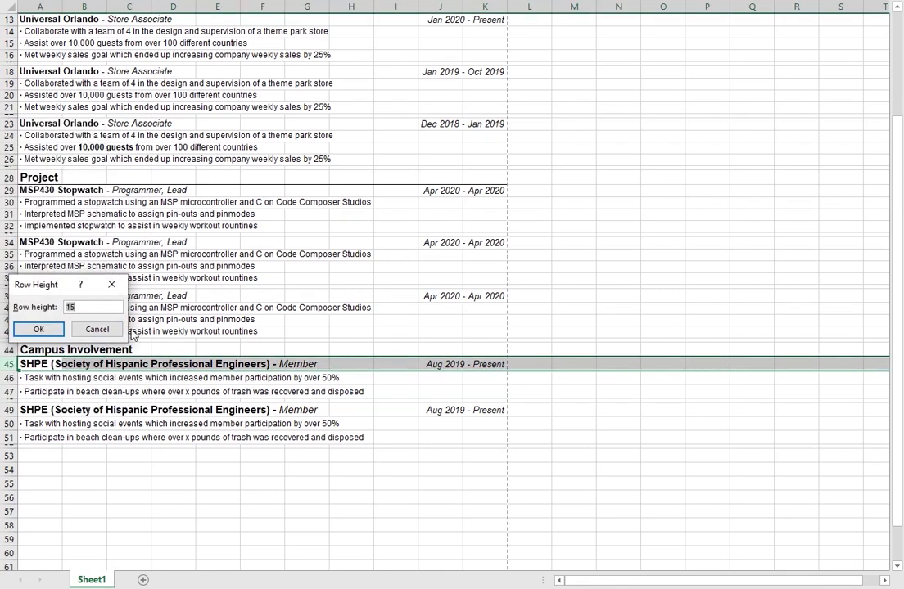
text(15)
key(Return)
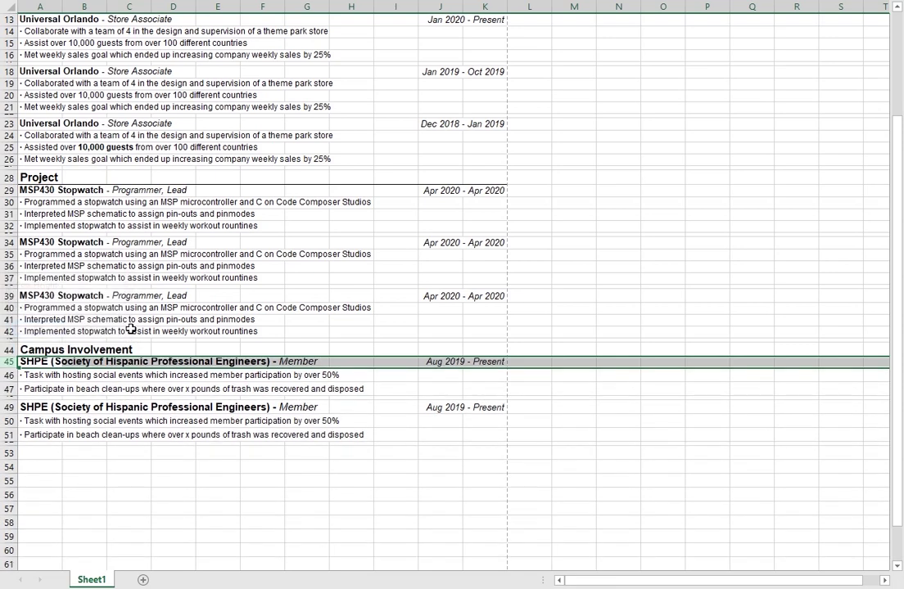
Step: Check the current heights of rows 39, 34 and 29 without changing them
click(20, 296)
right_click(14, 298)
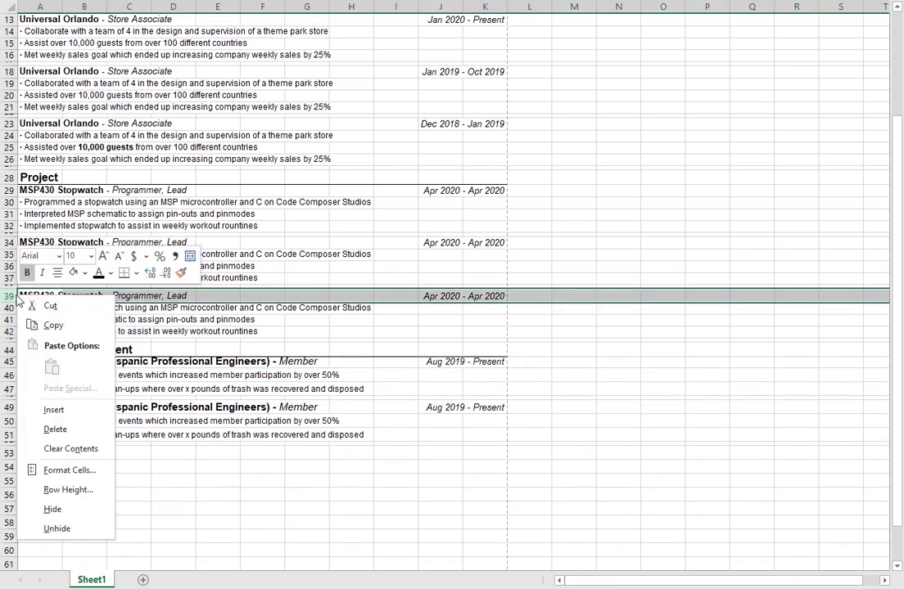
click(78, 488)
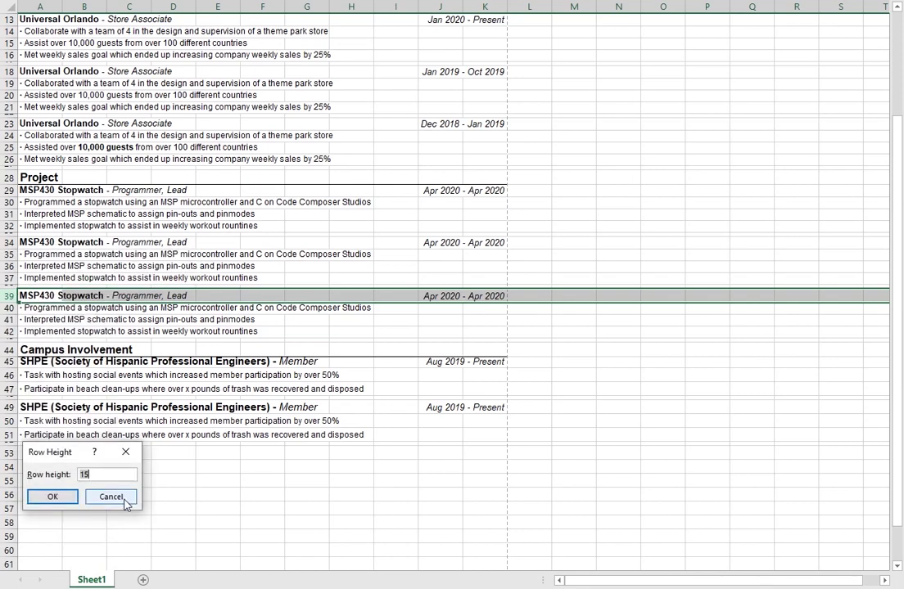
click(110, 497)
right_click(9, 244)
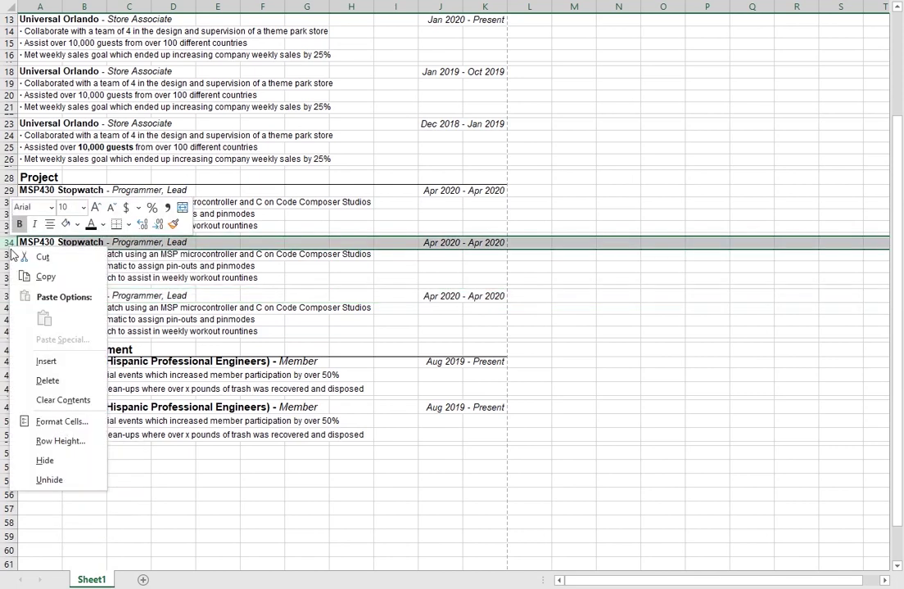
click(96, 441)
click(122, 454)
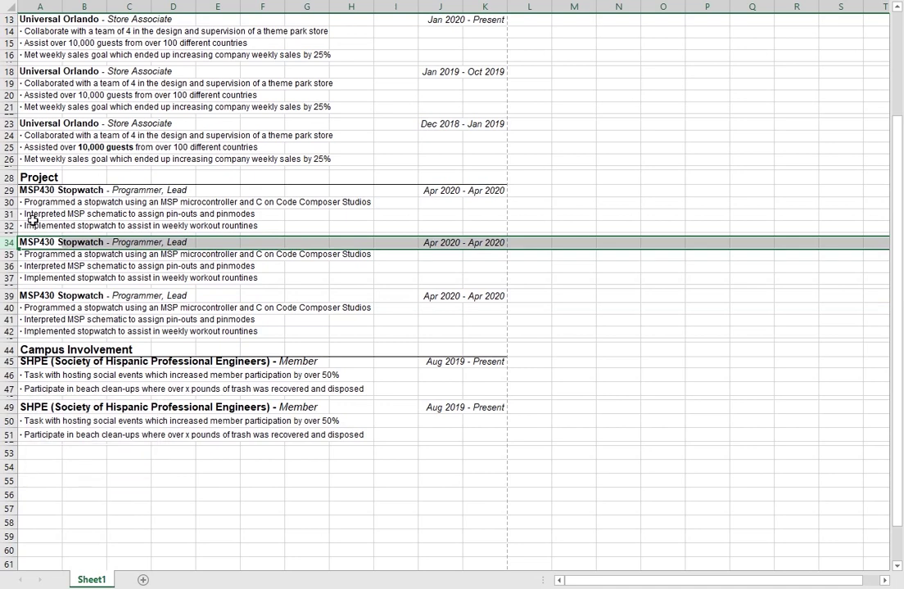
right_click(10, 190)
click(92, 383)
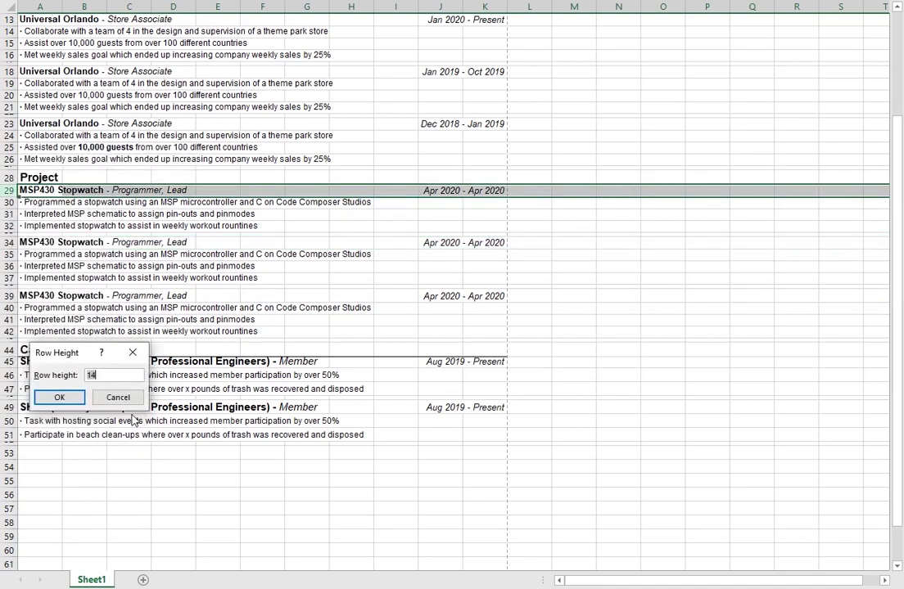
click(118, 397)
Step: Set rows 39, 45 and 49 to a height of 14
right_click(10, 295)
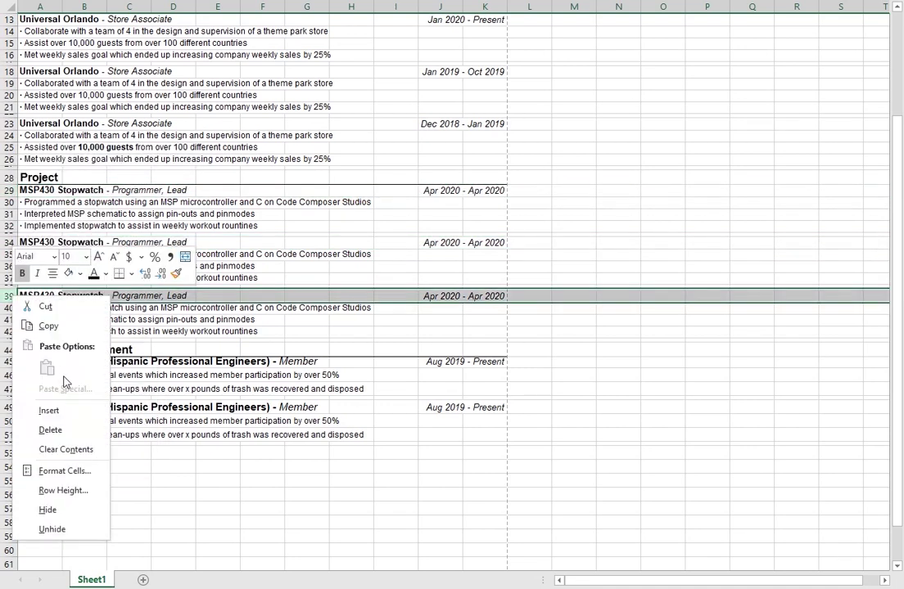
click(63, 490)
text(14)
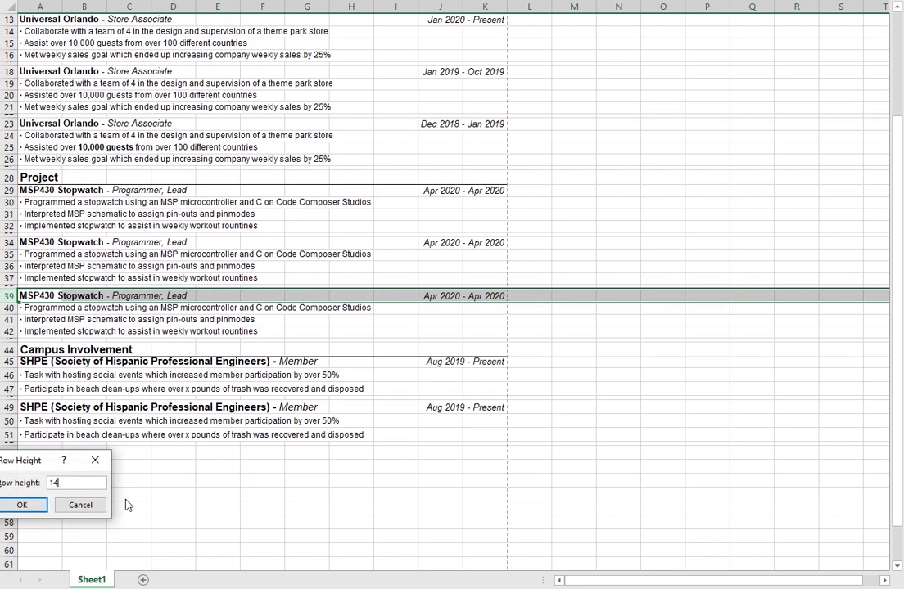
key(Return)
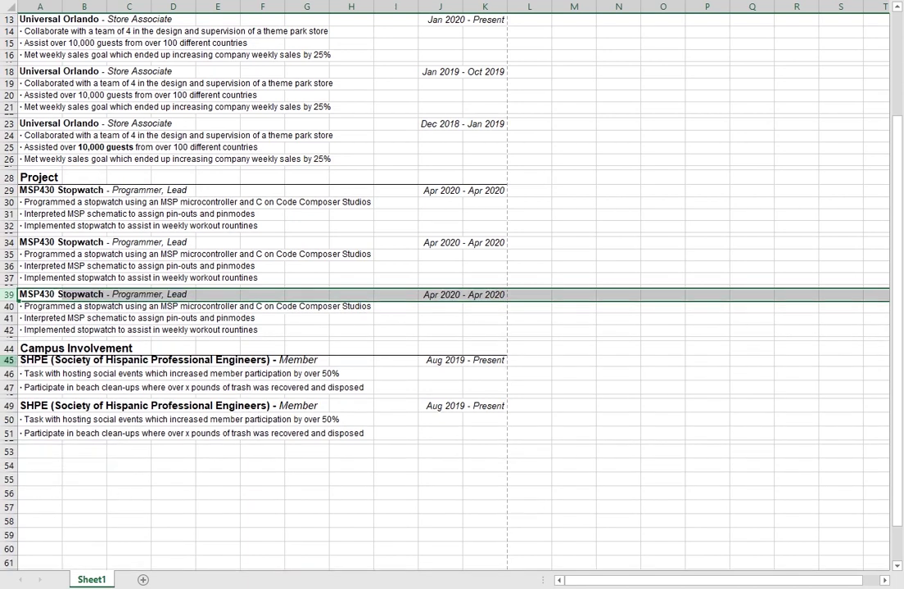
right_click(10, 360)
click(73, 311)
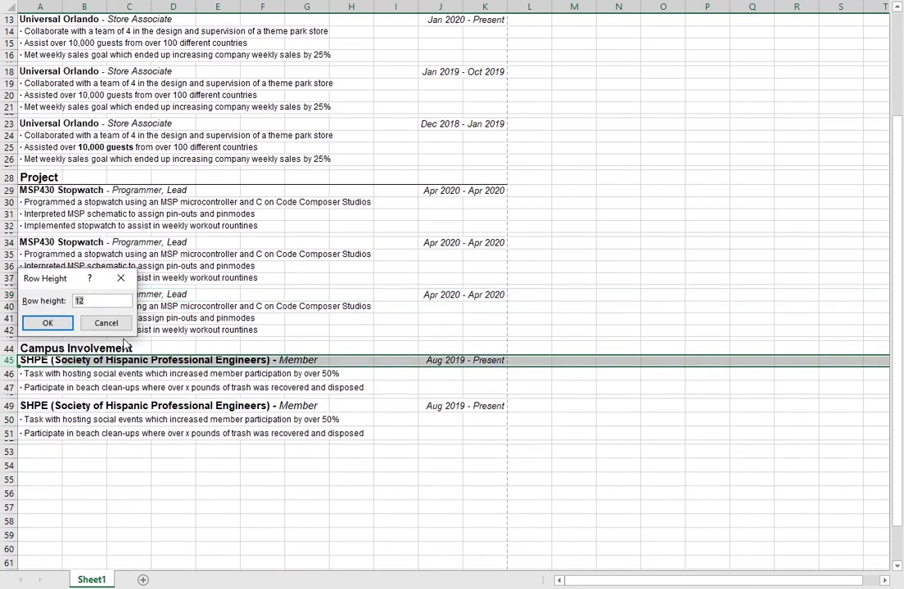
text(14)
key(Return)
right_click(10, 408)
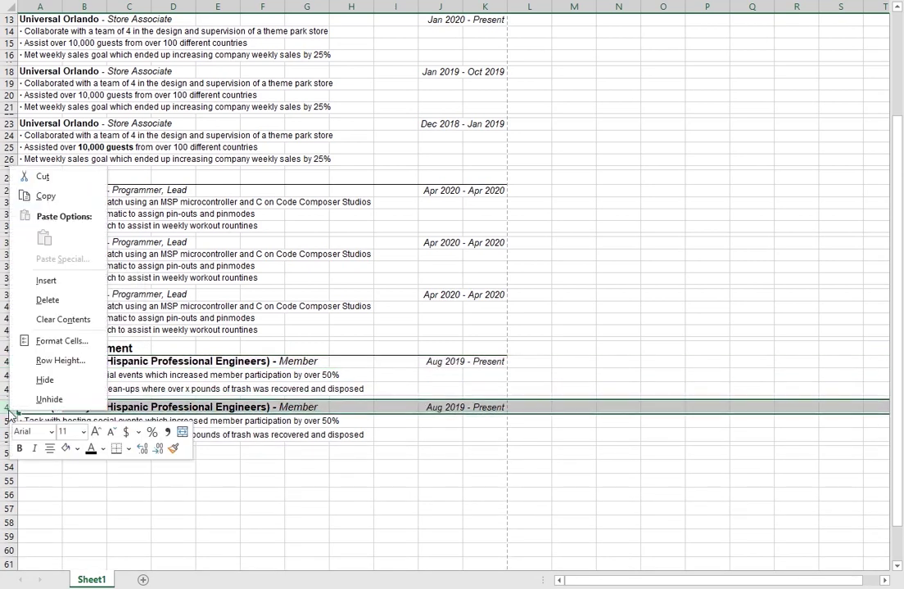
click(65, 361)
text(1)
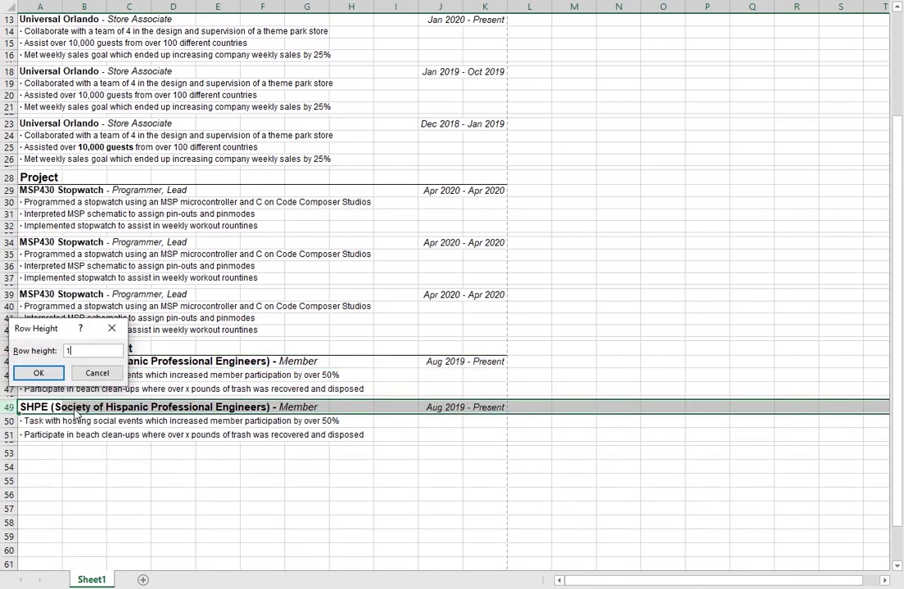
text(4)
key(Return)
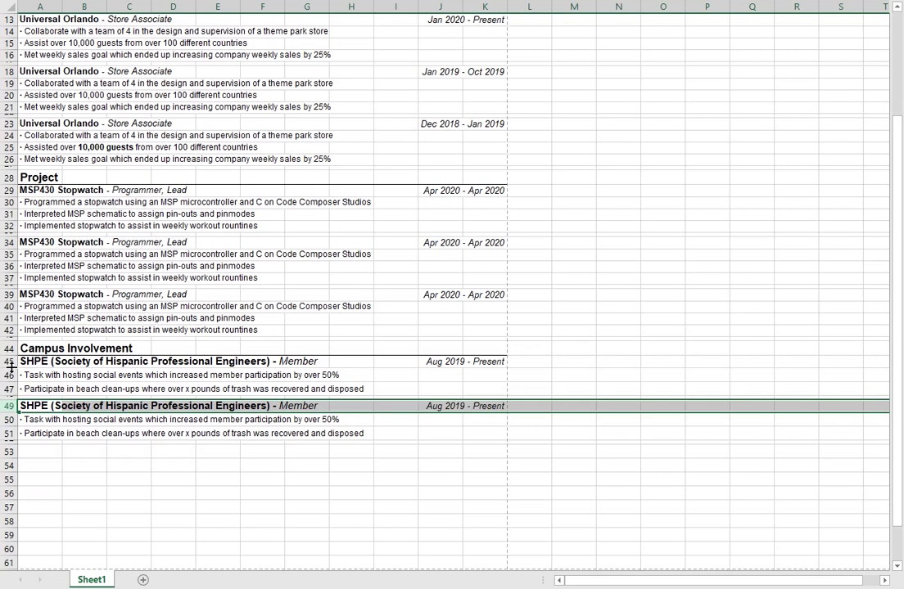
Step: Set the first SHPE entry's bullet rows 46 and 47 to height 12.75
click(10, 375)
right_click(10, 375)
click(61, 325)
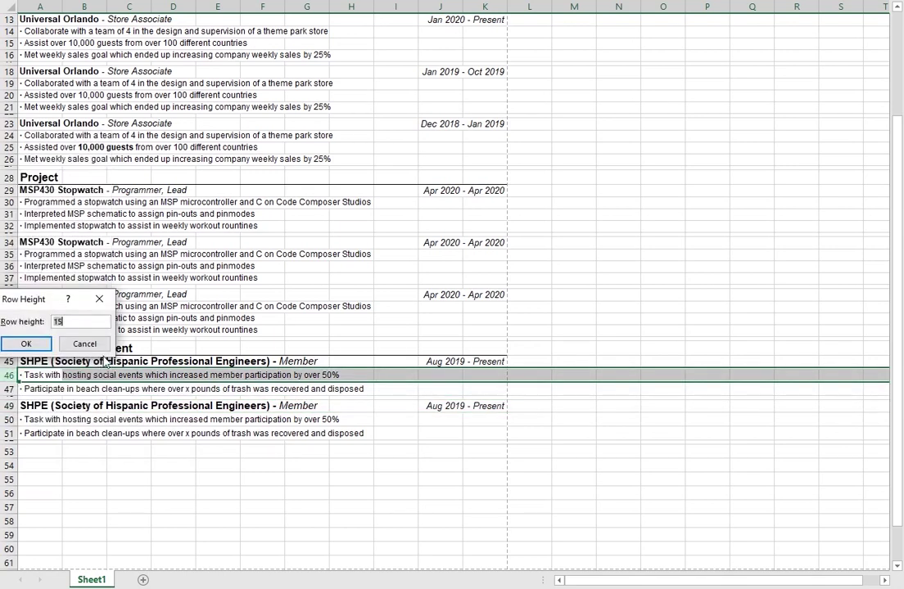
text(12.75)
key(Return)
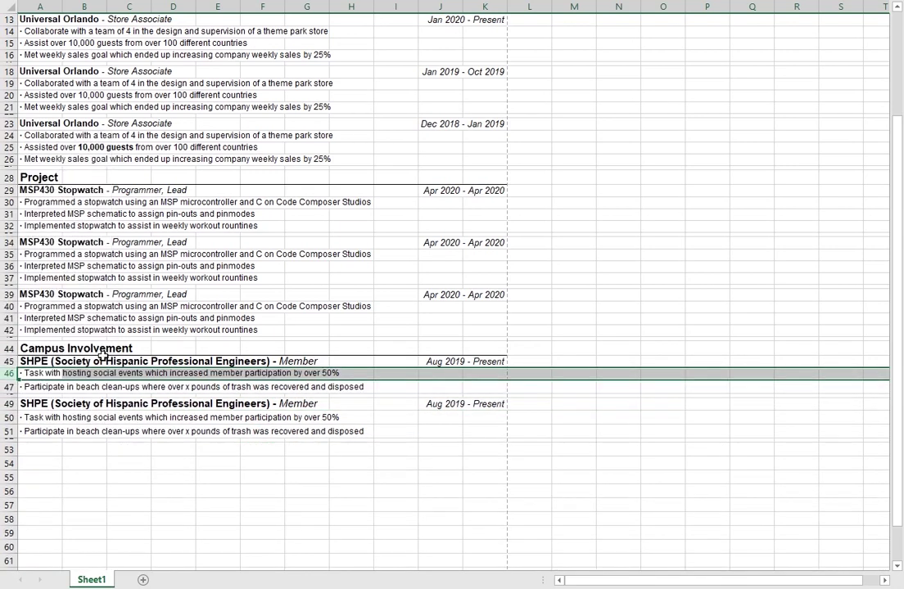
click(9, 386)
right_click(10, 386)
click(43, 285)
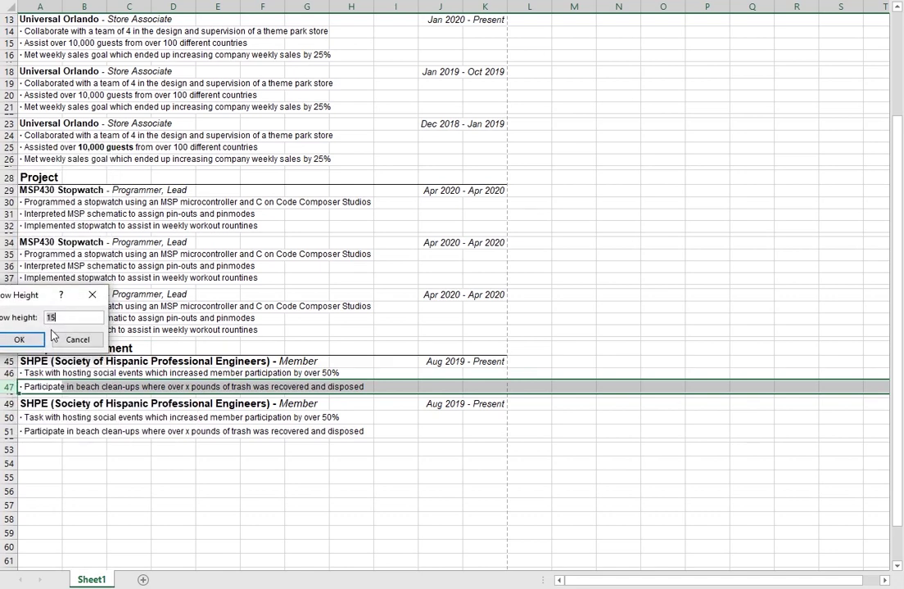
text(12.75)
key(Return)
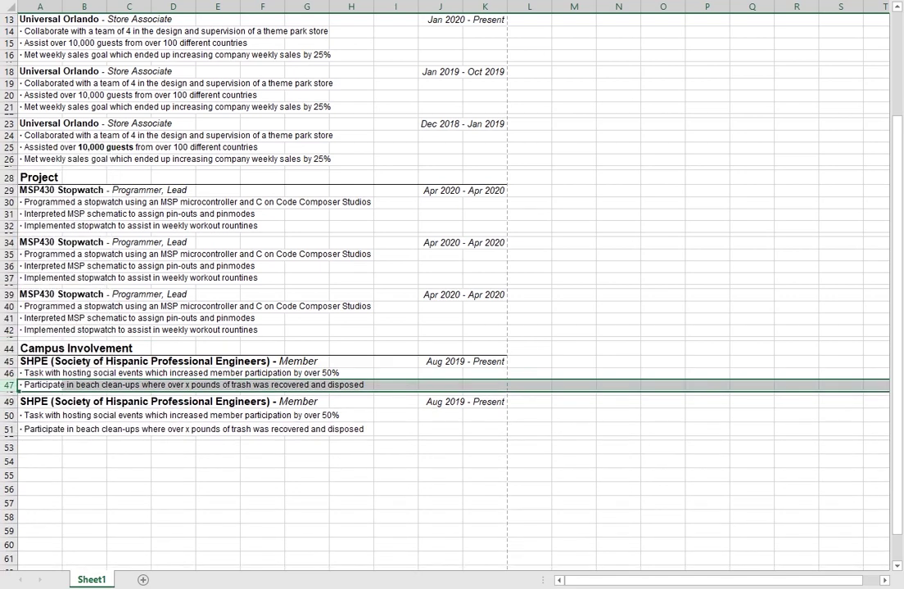
Step: Set the second SHPE entry's bullet rows 50 and 51 to height 12.75
click(10, 415)
right_click(10, 415)
click(51, 367)
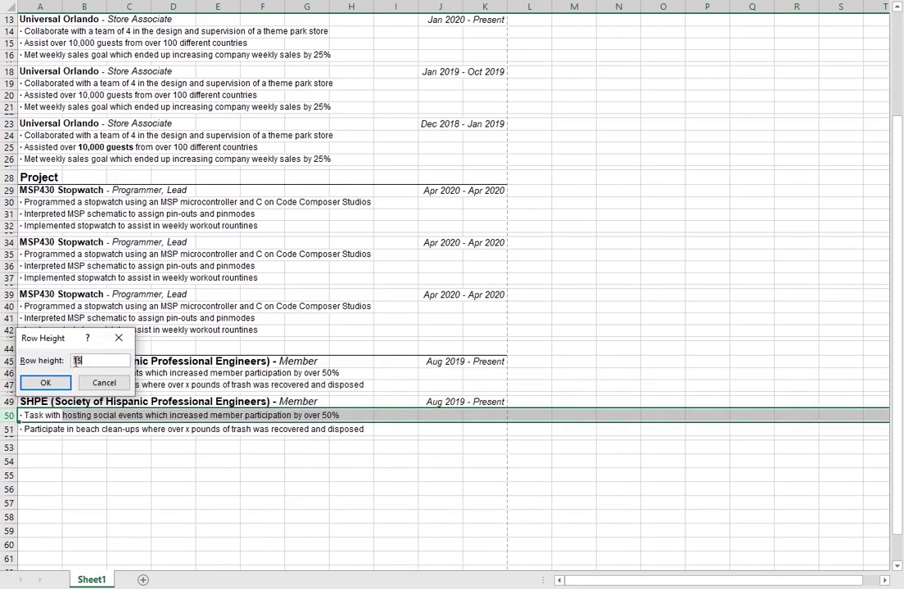
text(12.75)
key(Return)
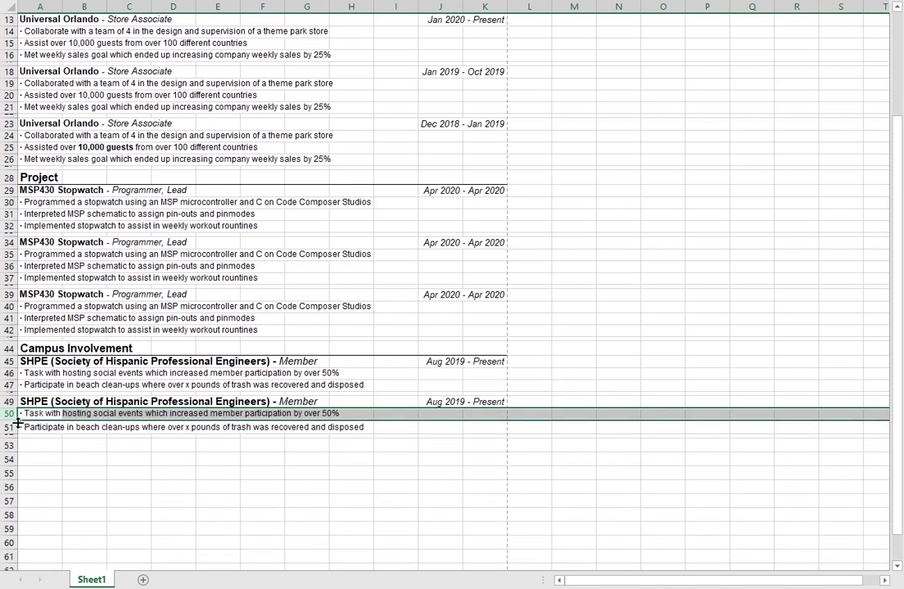
right_click(9, 427)
click(88, 378)
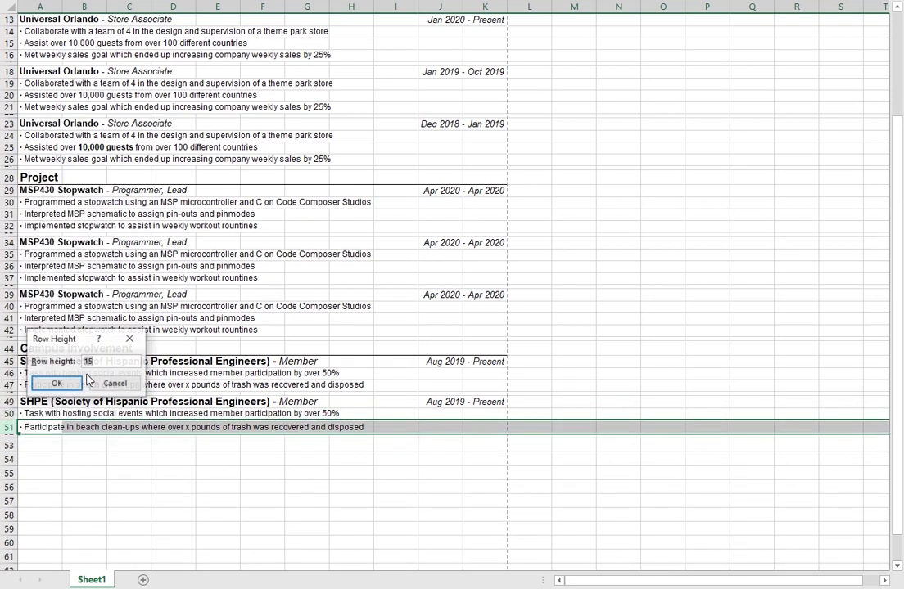
text(12.75)
key(Return)
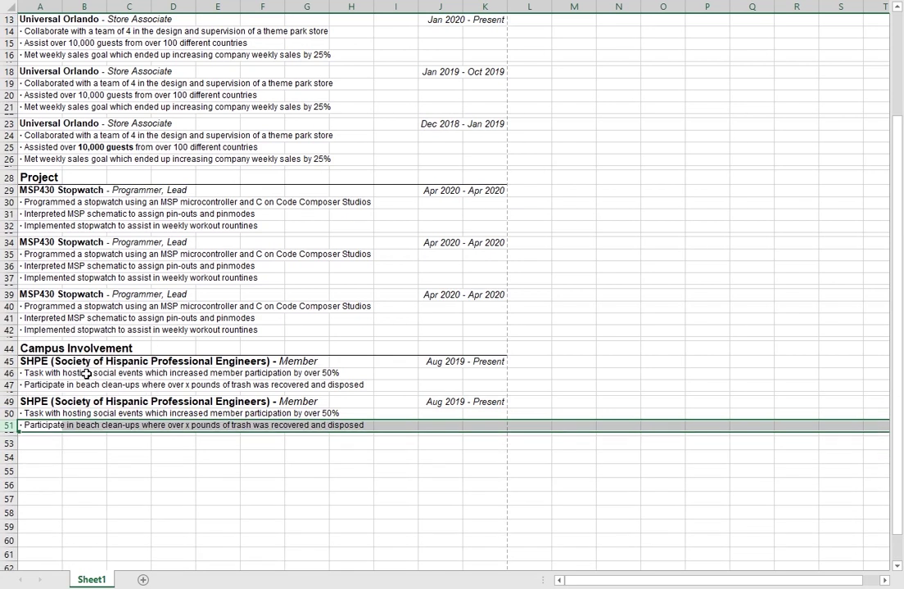
Step: Shrink the font of the SHPE headings in A45 and A49 one size each
click(51, 362)
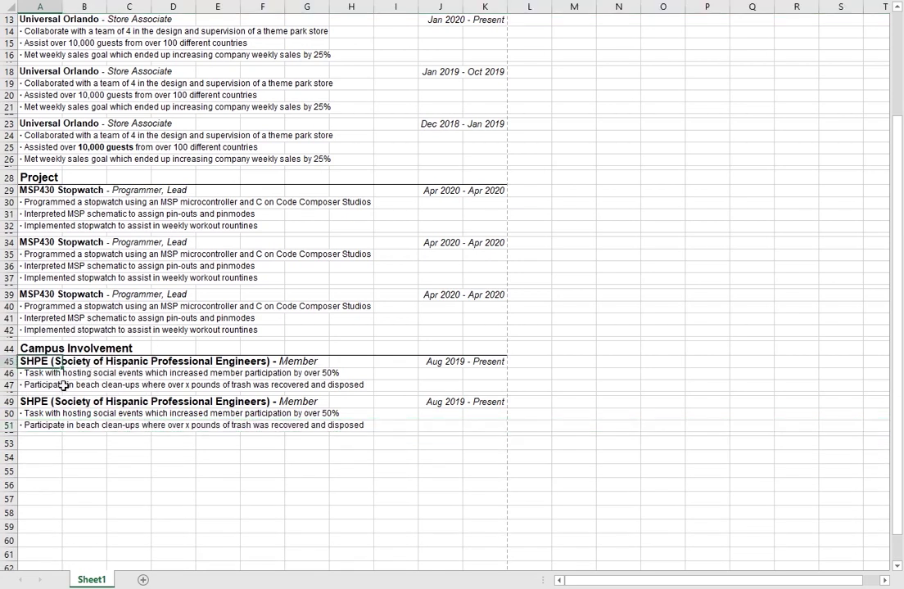
key(ctrl+shift+comma)
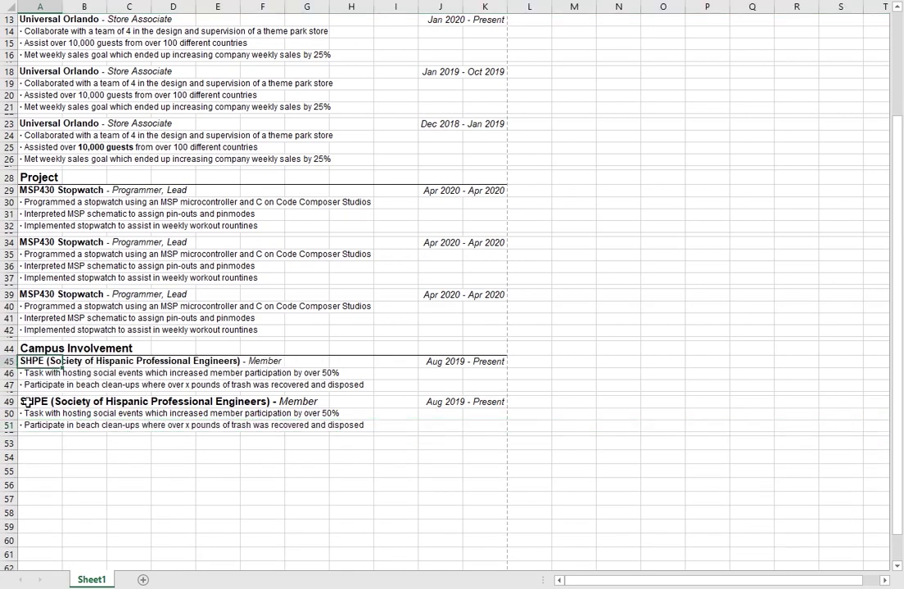
click(27, 402)
key(ctrl+shift+comma)
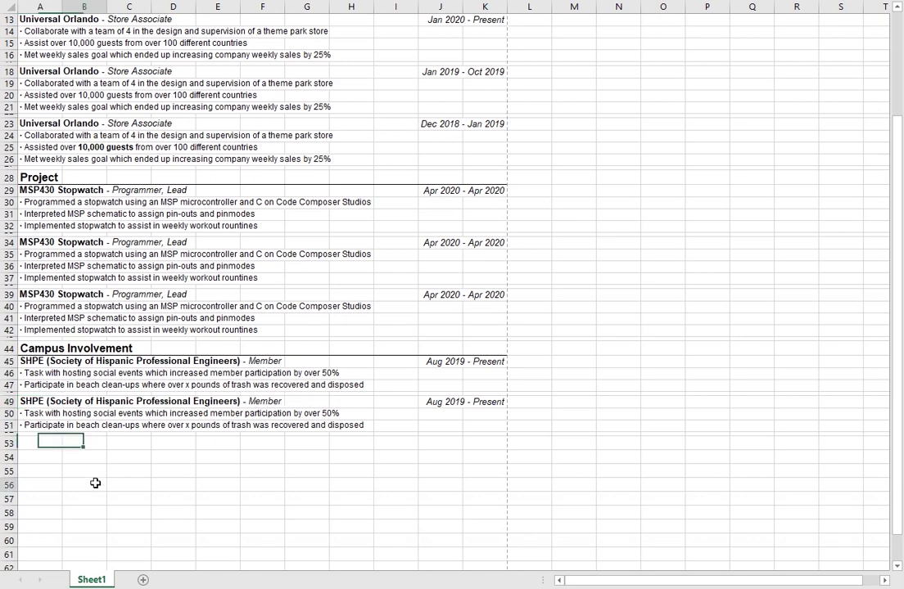
click(95, 482)
click(41, 350)
click(41, 393)
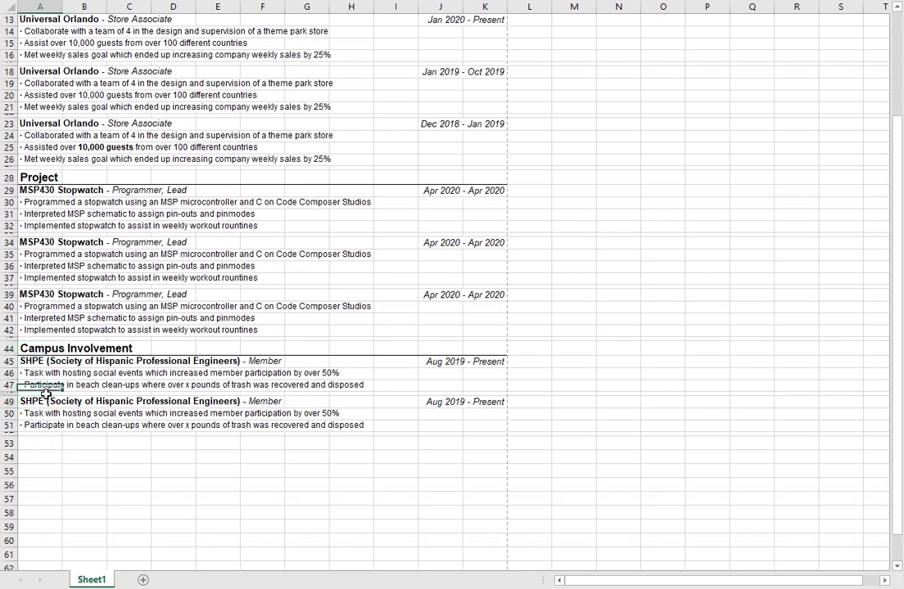
scroll(219, 418, down, 4)
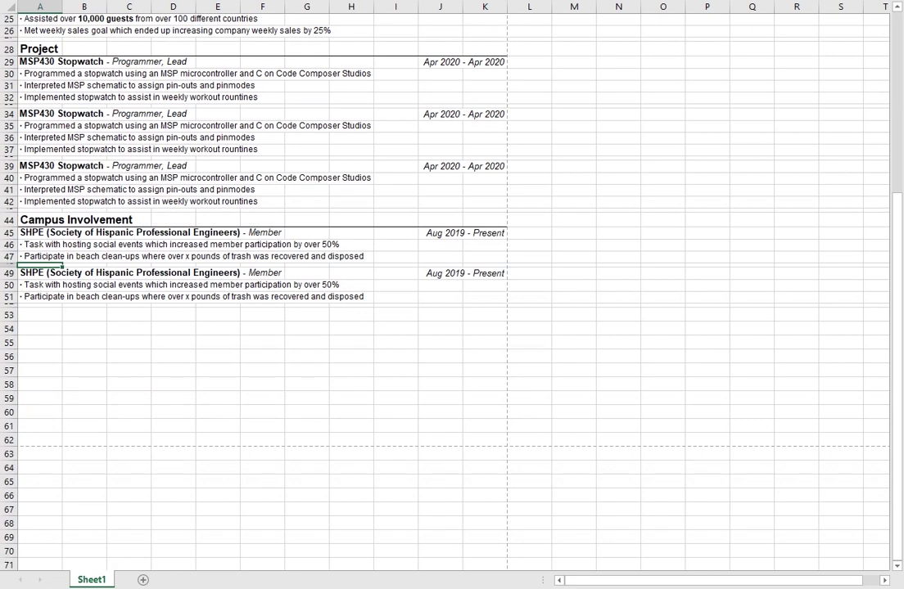
Step: Enter the heading 'Community Service' in cell A53
click(54, 316)
text(Com)
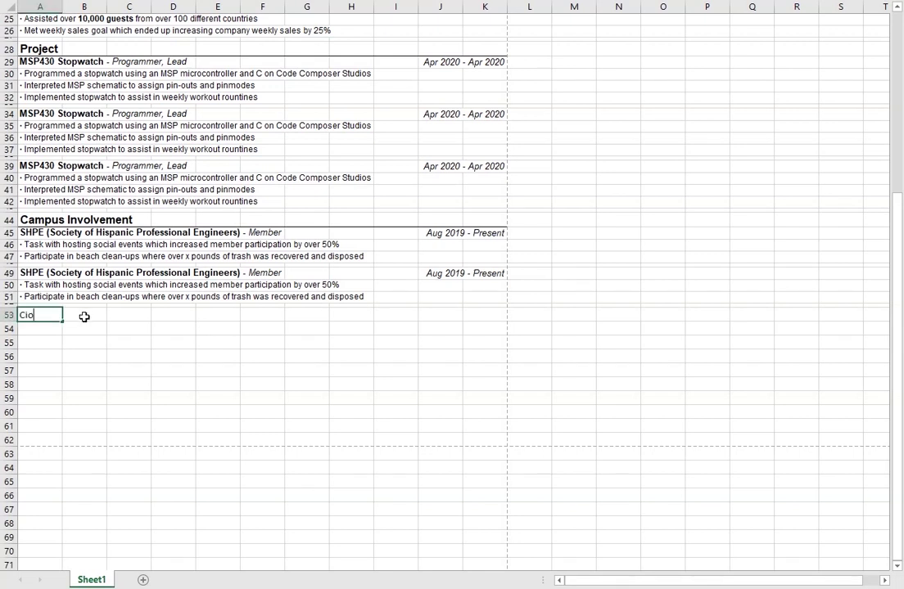
key(BackSpace)
text(mmunity Service)
key(Return)
click(59, 314)
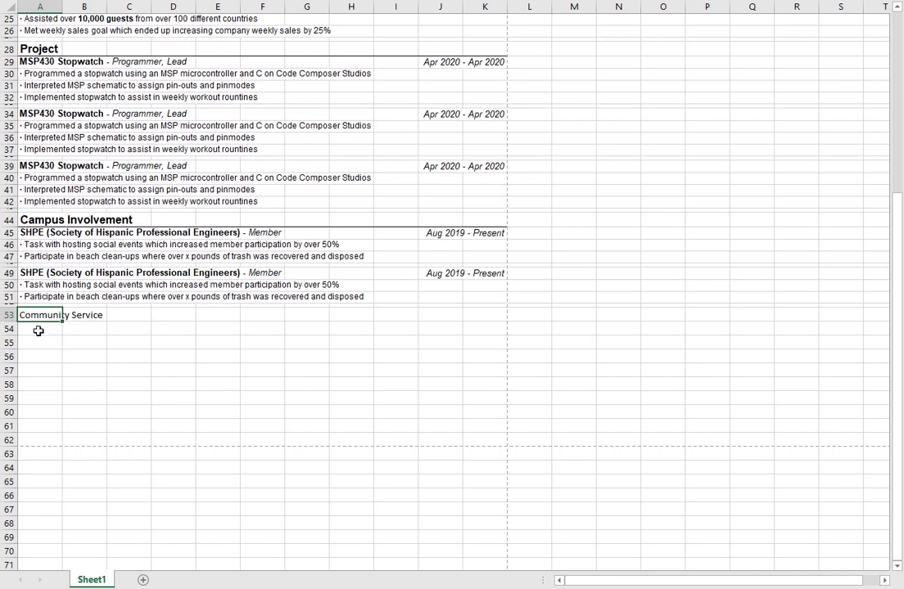
click(46, 219)
click(60, 315)
click(39, 338)
click(42, 320)
Step: Make the Community Service heading bold, enlarge its font, and underline A53:K53 with a border
key(ctrl+b)
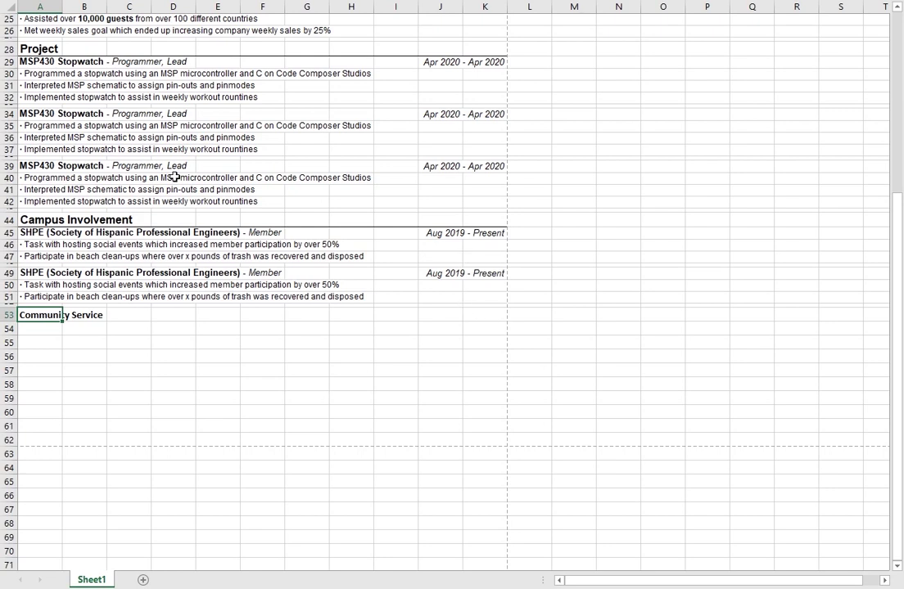
key(ctrl+shift+period)
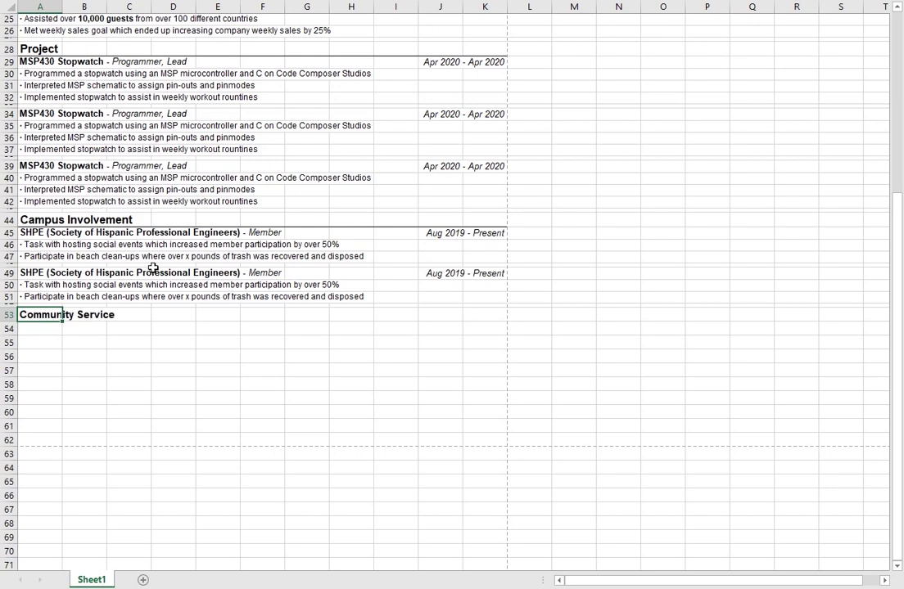
shift+click(467, 439)
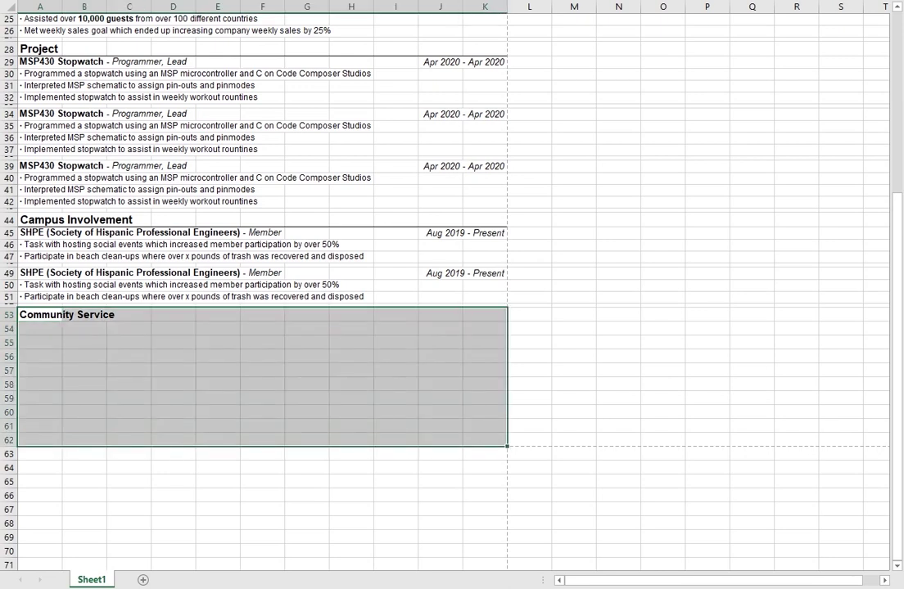
click(83, 399)
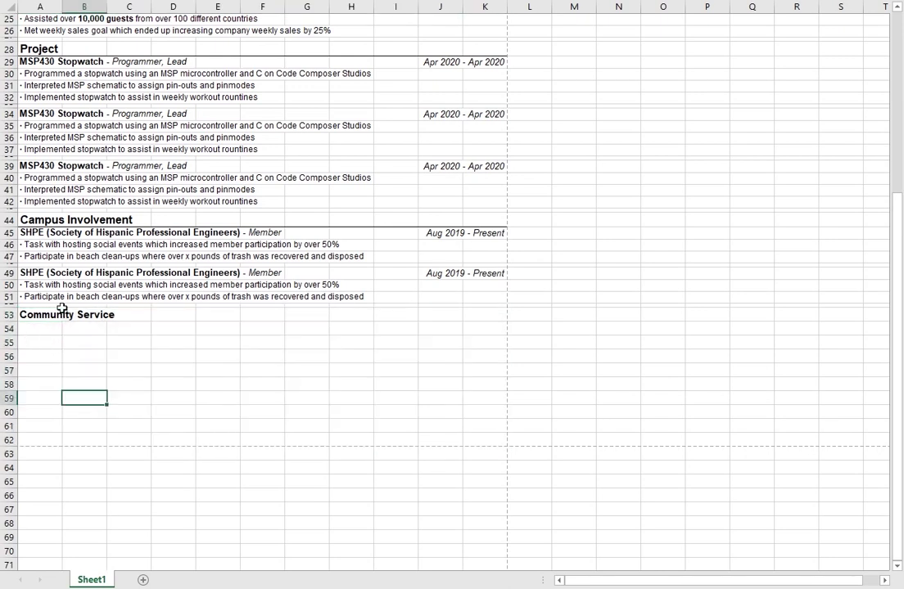
click(476, 317)
key(Home)
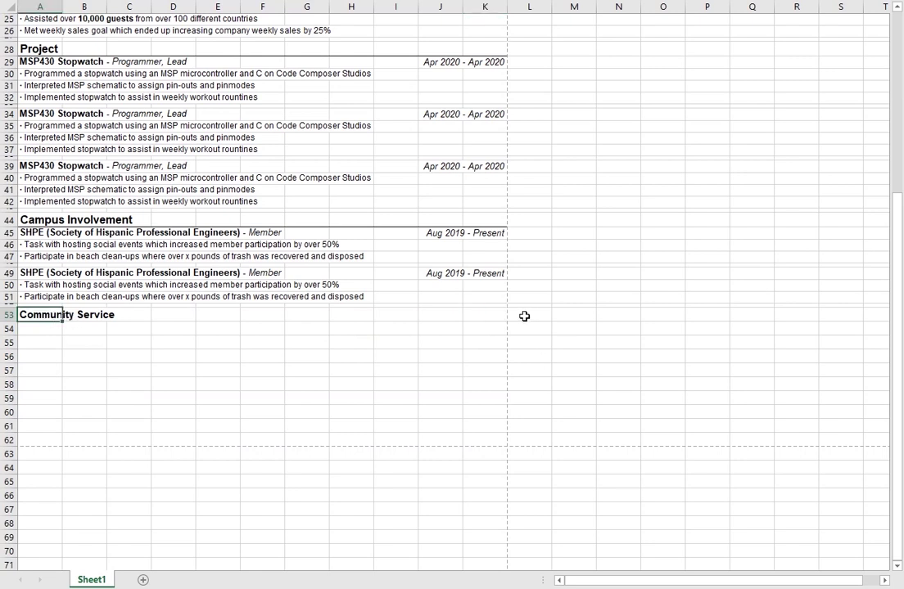
shift+click(468, 314)
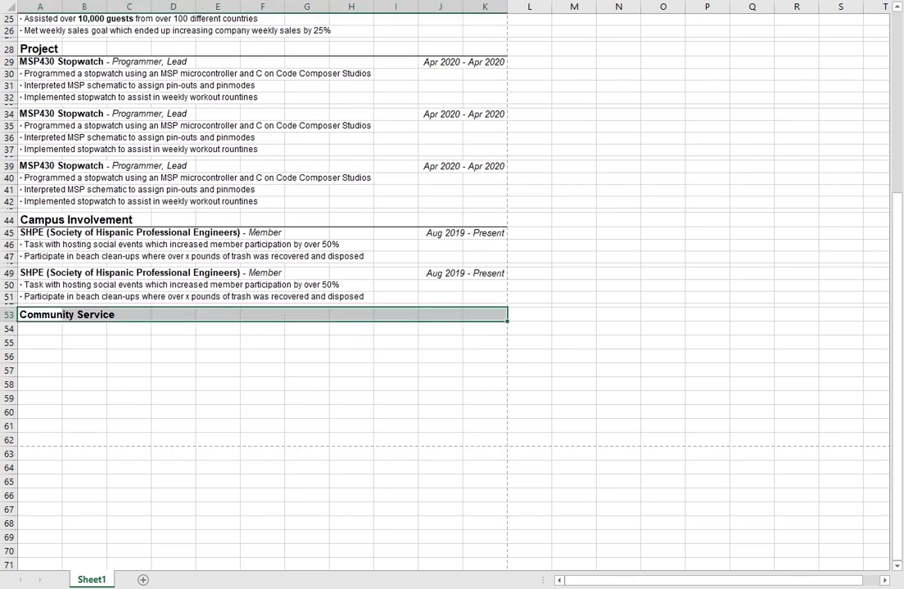
click(96, 339)
click(57, 327)
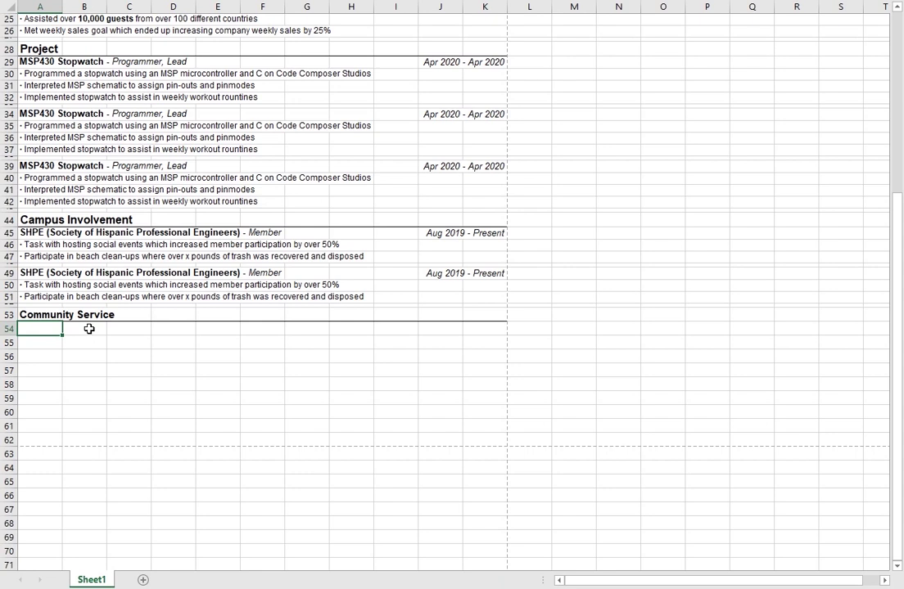
Step: Enter 'Student Accessibility Services Notetaker' in A54, dropping the trailing dash
key(F2)
text(Student Accessibili)
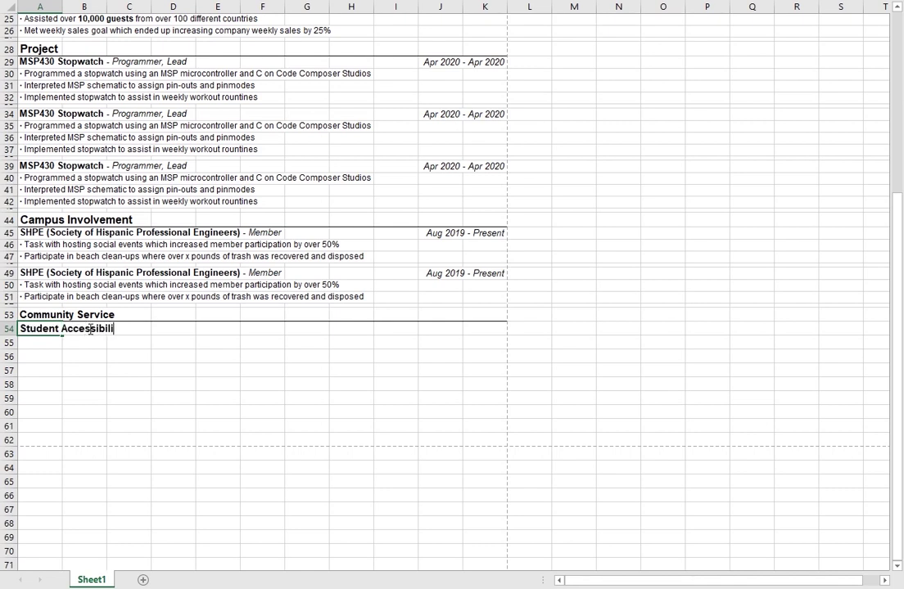
text(ty Services Notetaker -)
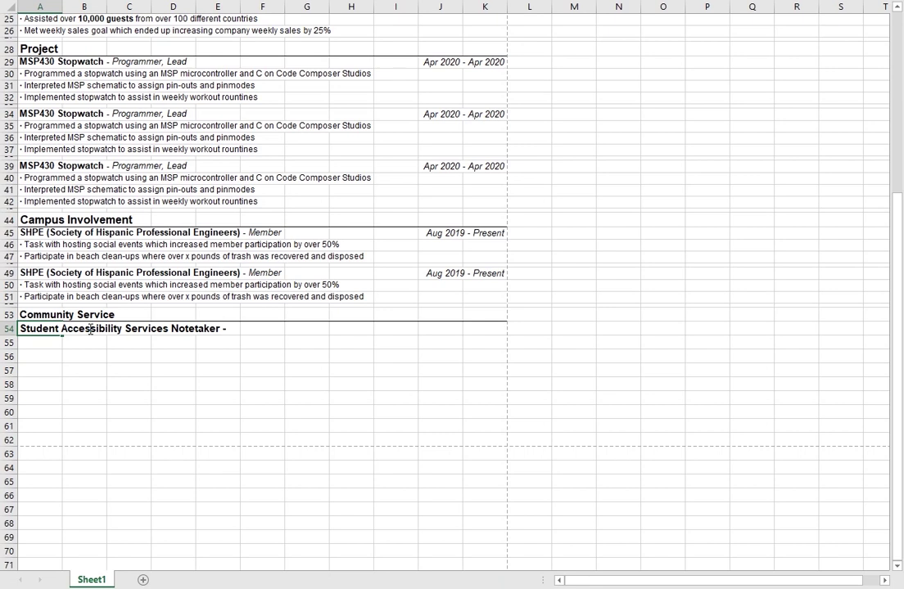
key(BackSpace)
key(BackSpace)
key(BackSpace)
click(133, 369)
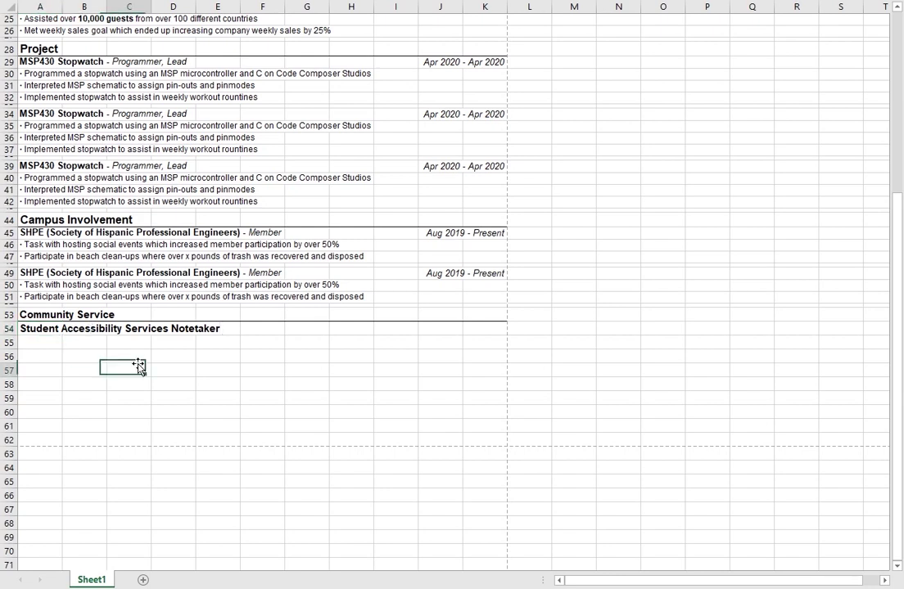
click(49, 342)
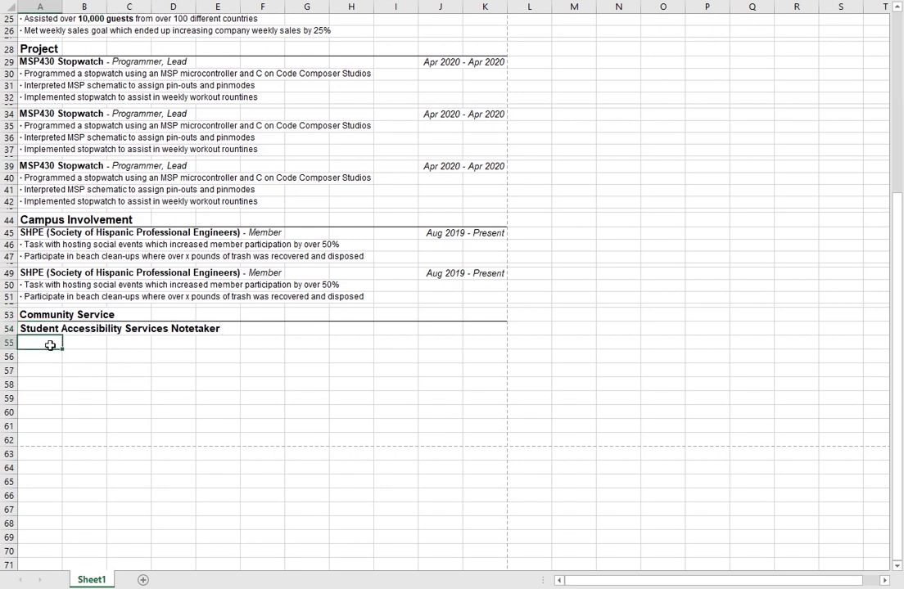
Step: Copy the last SHPE bullet from A51 into A55
click(39, 297)
key(ctrl+c)
click(45, 346)
key(ctrl+v)
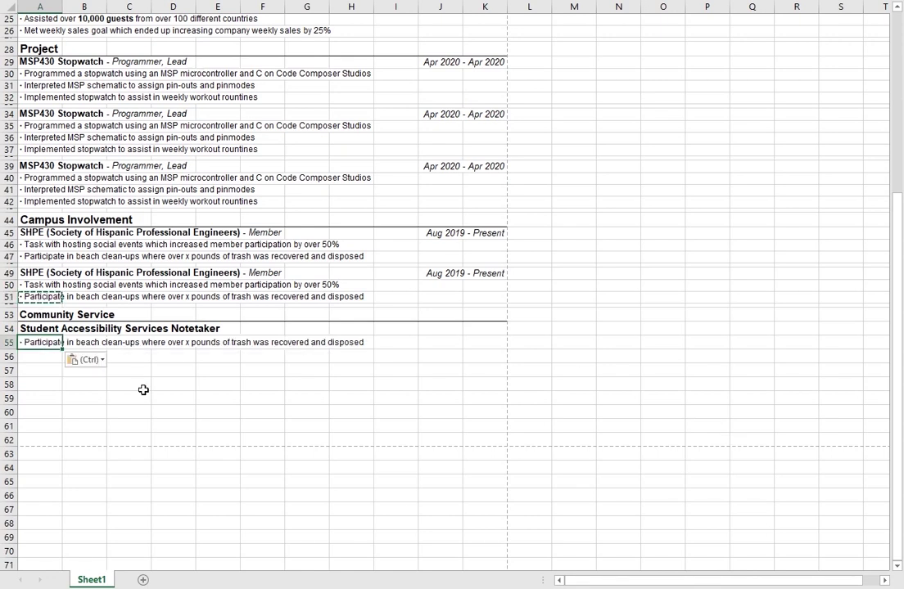
Step: Rewrite A55 as '· Uploaded over 300 pages of notes to assist fellow classmates with disabilities'
text(disposed)
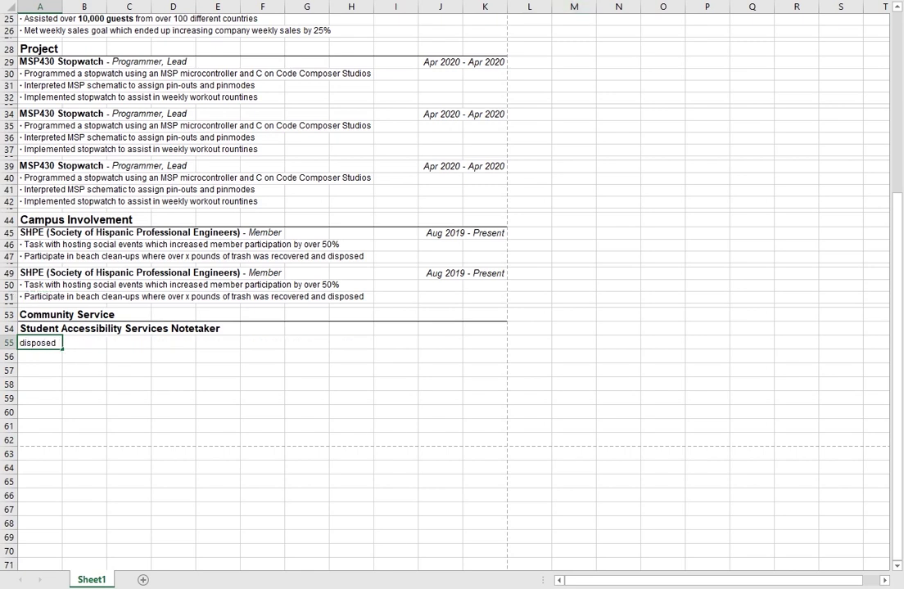
key(shift+Home)
text(· O)
text(ploaded)
key(shift+Home)
text(over 300)
text( pages of note)
text(s to assist)
text( fellow clas)
text(sm)
text(ates with disabil)
text(ities)
key(Return)
key(Up)
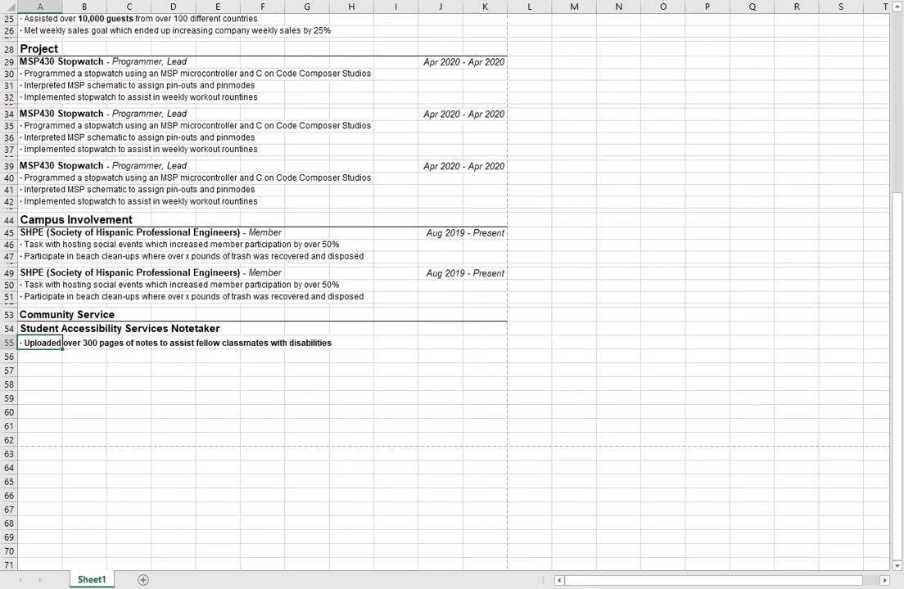
key(F2)
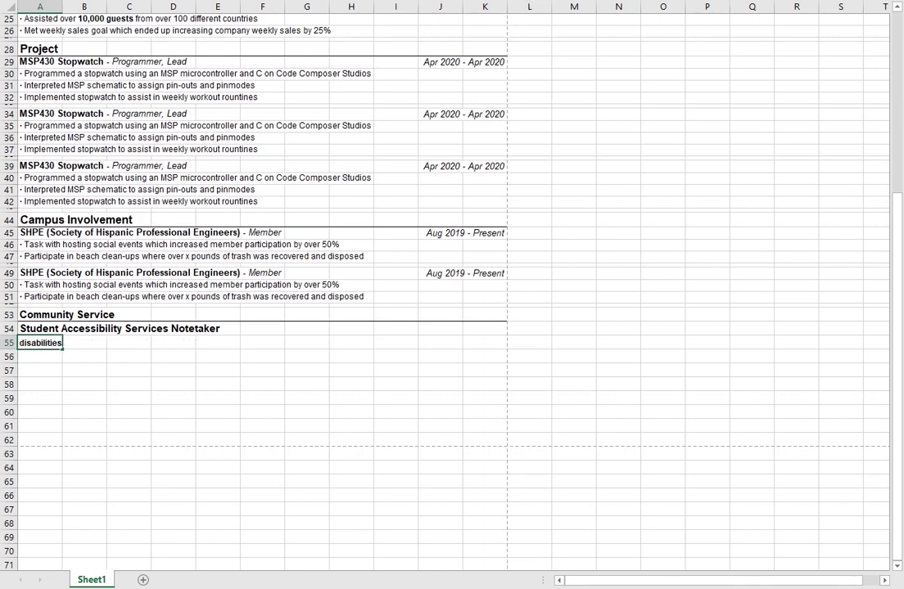
click(128, 412)
click(168, 467)
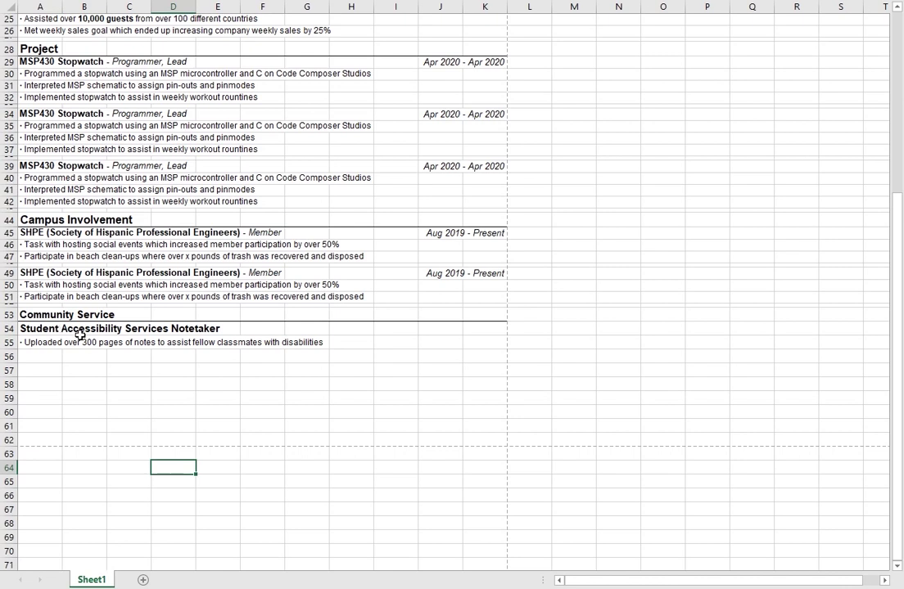
Step: Enter the Notetaker date range 'Jan 2017 - Jan 2019' in K54
click(75, 342)
click(39, 352)
click(39, 345)
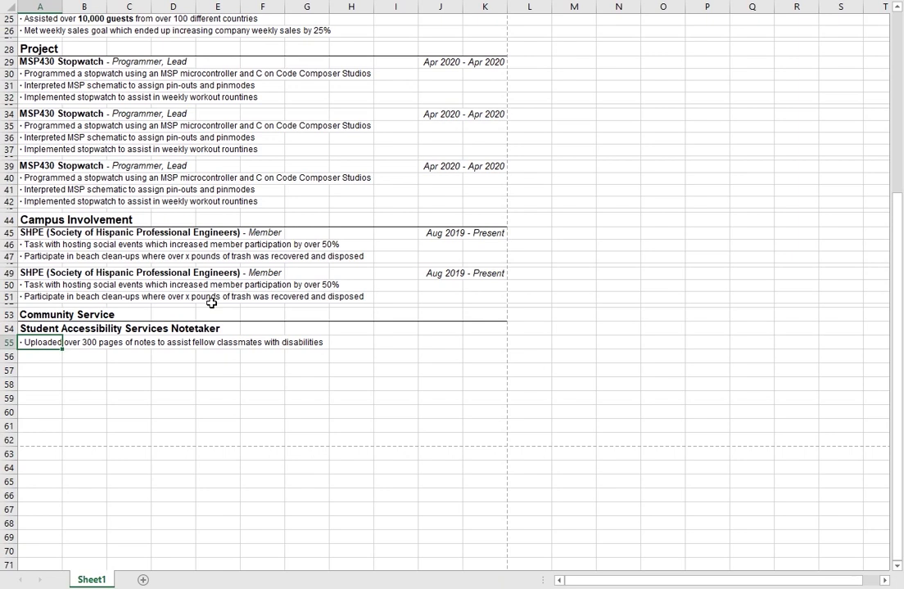
click(56, 353)
click(37, 345)
click(444, 331)
click(487, 330)
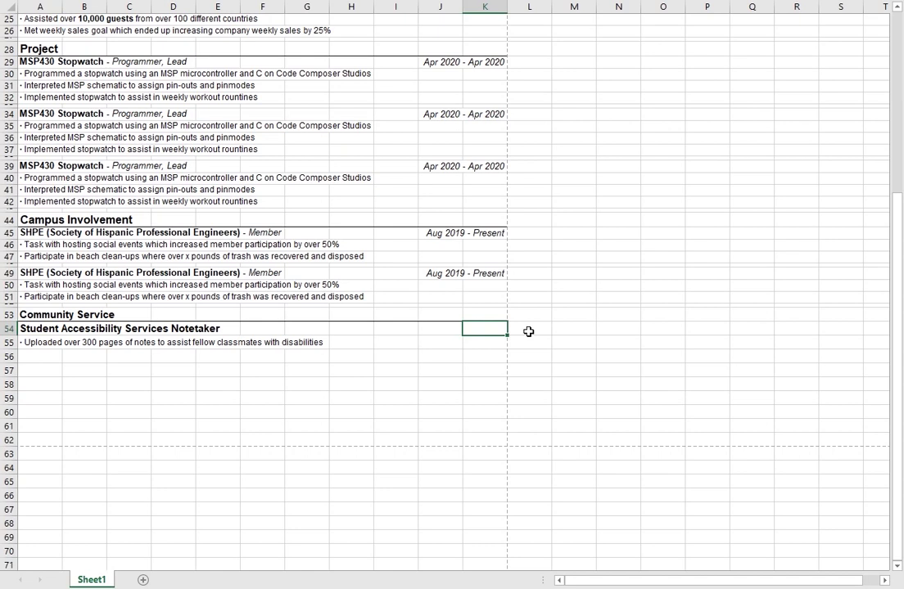
text(Jan 2017 - Jan 2019)
key(Return)
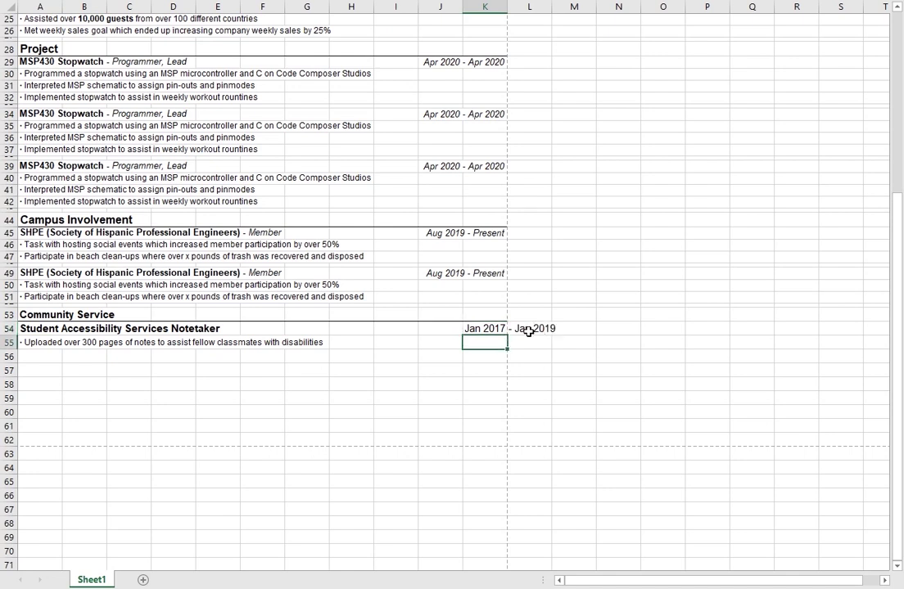
key(Up)
Step: Right-align and italicize the Notetaker date range in K54
key(alt+h)
key(a)
key(r)
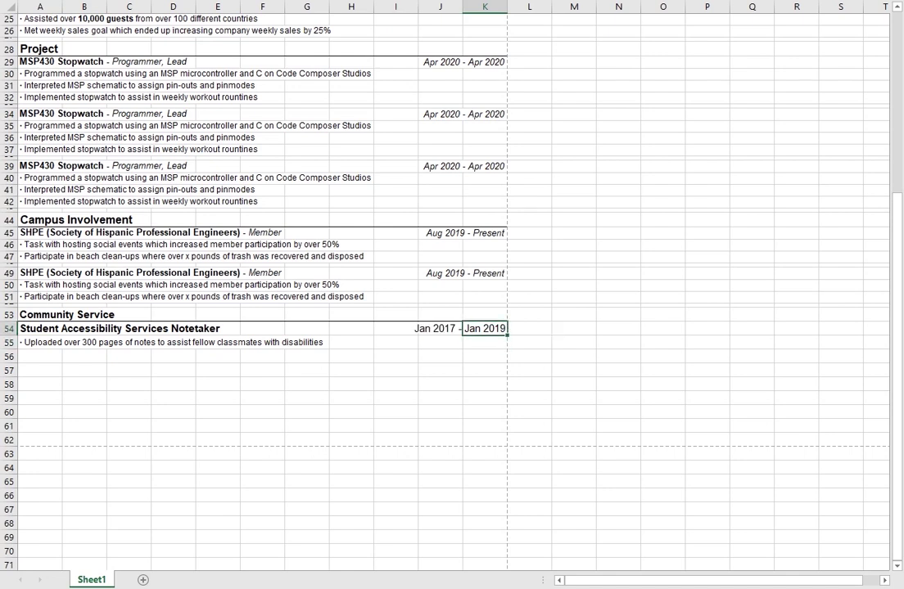
key(ctrl+i)
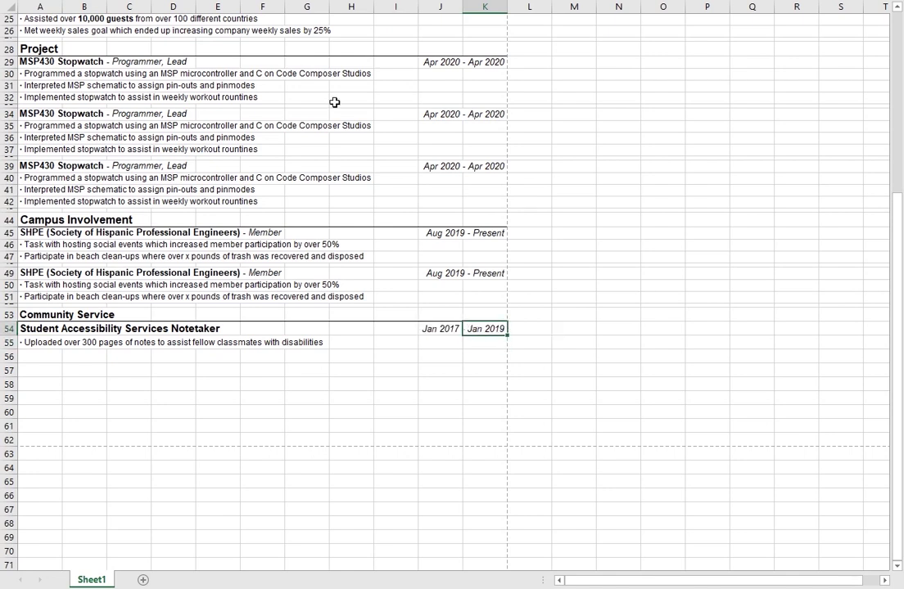
drag(307, 370, 307, 357)
click(89, 372)
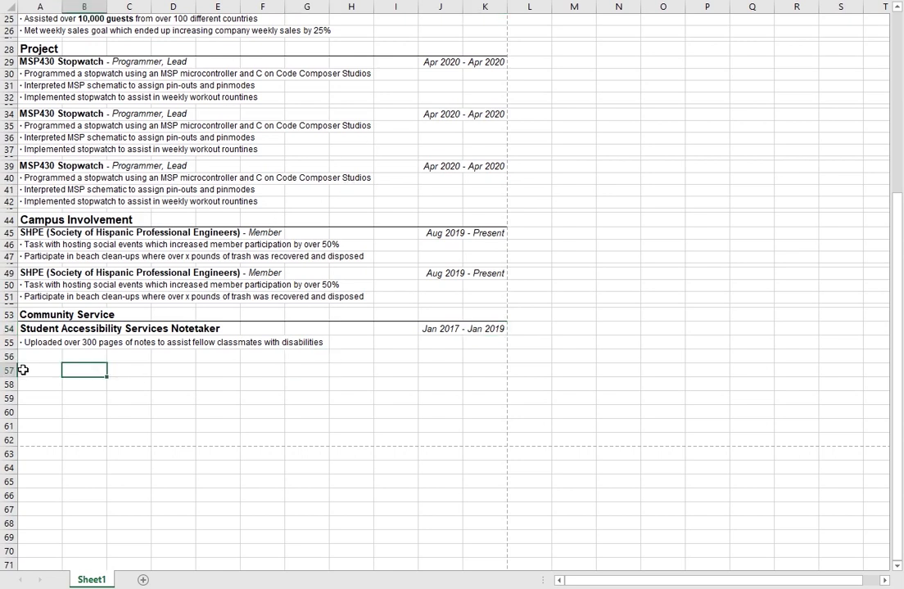
Step: Copy the first Notetaker bullet from A55 into A56
click(43, 355)
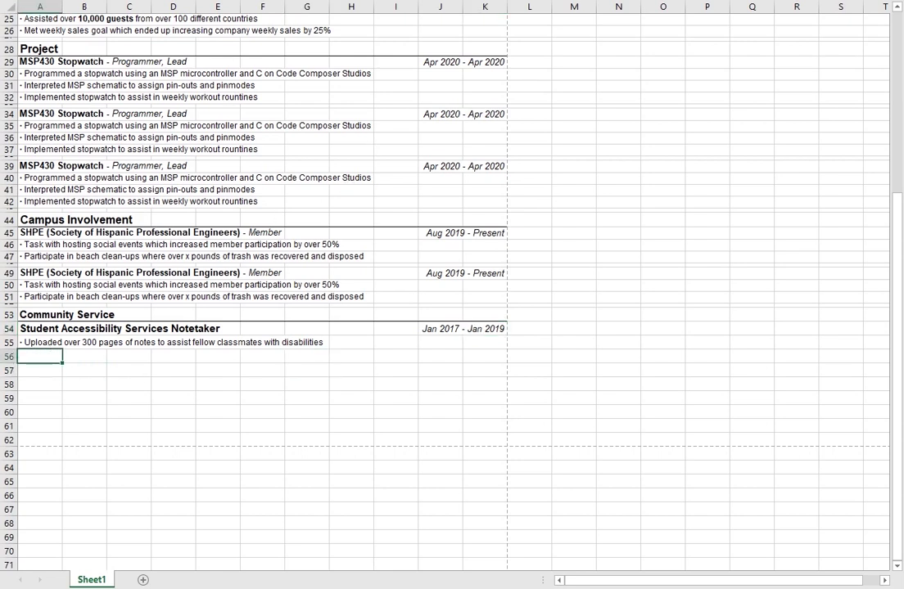
click(40, 341)
key(ctrl+c)
click(43, 366)
click(42, 361)
key(ctrl+v)
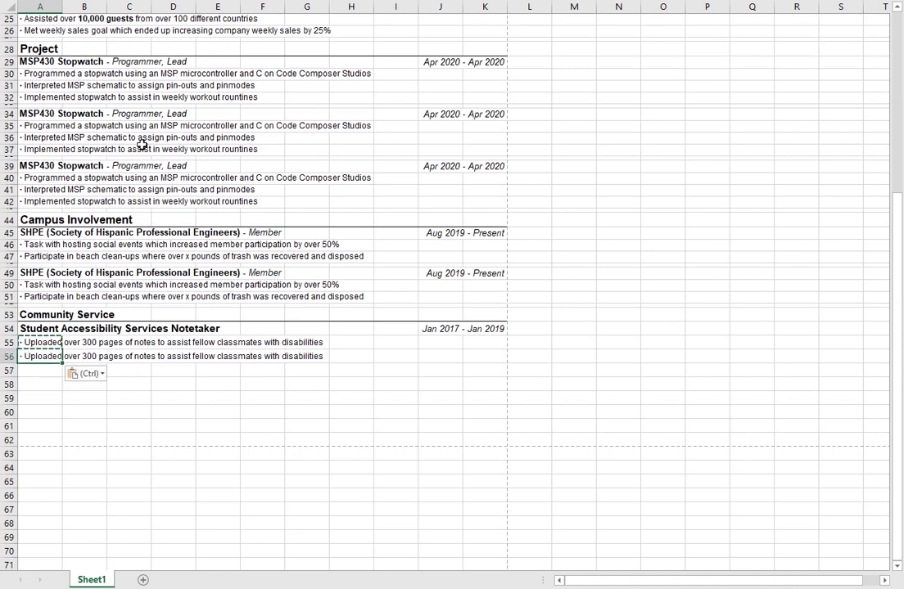
Step: Rewrite A56 as 'Volunteered to take notes for over 4 different classes including Object-Oriented Programming'
key(F2)
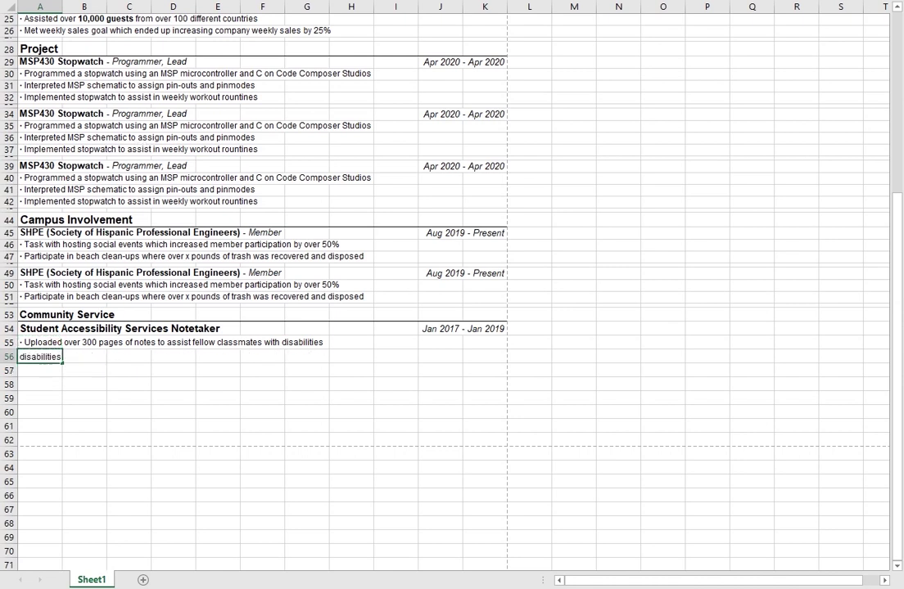
text(Volunteere)
key(BackSpace)
key(BackSpace)
key(BackSpace)
key(BackSpace)
key(BackSpace)
key(BackSpace)
key(BackSpace)
key(BackSpace)
key(BackSpace)
key(BackSpace)
text(notes for)
key(BackSpace)
key(BackSpace)
key(BackSpace)
key(BackSpace)
key(BackSpace)
key(BackSpace)
key(BackSpace)
key(BackSpace)
key(BackSpace)
text(over 4 different classes including Object-Oriented Programming in)
key(Return)
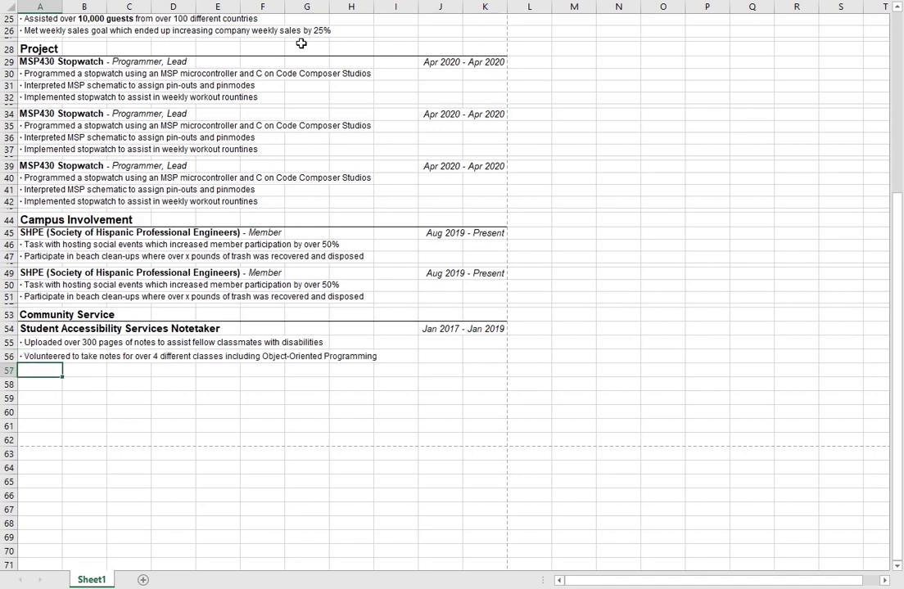
key(Up)
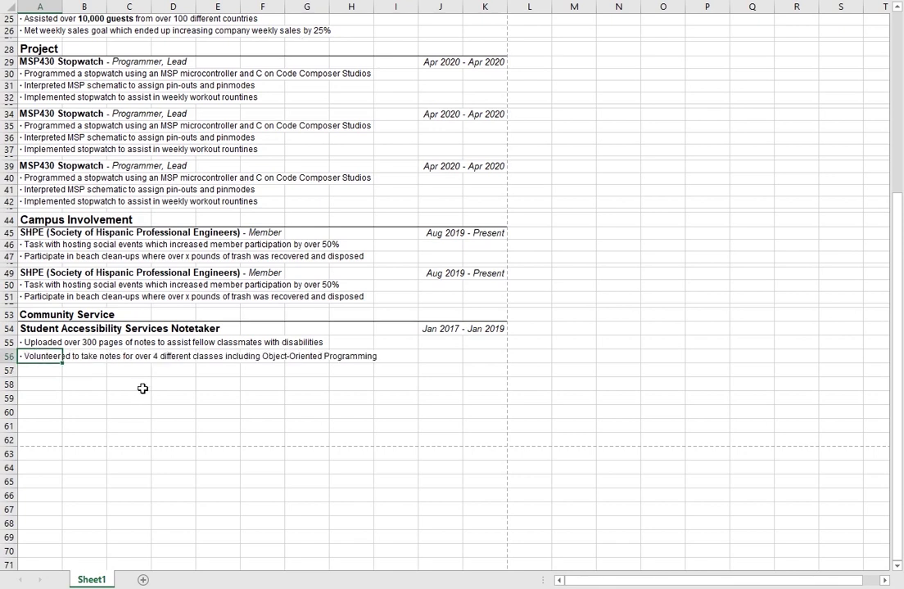
Step: Copy the whole Notetaker entry, range A54:K56
click(175, 359)
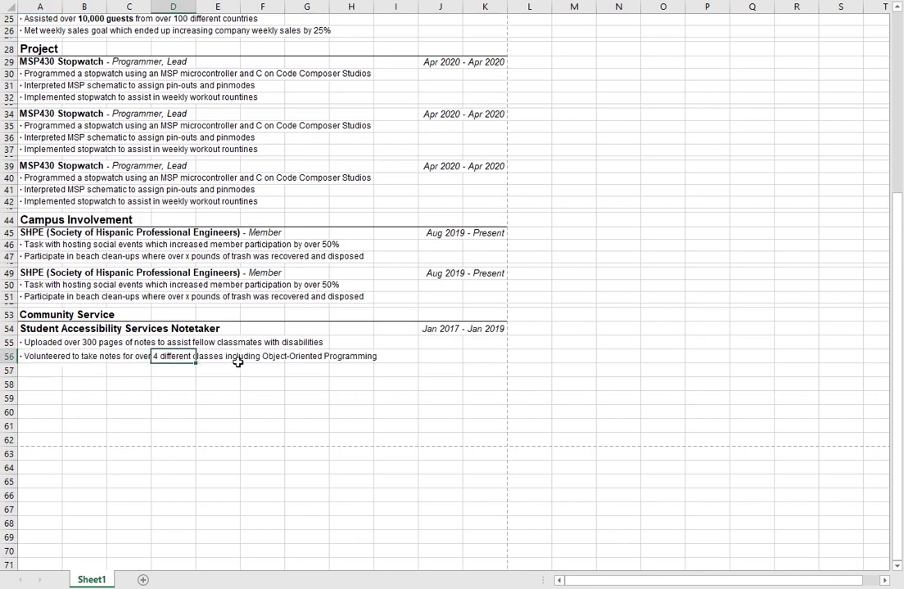
click(235, 360)
click(91, 343)
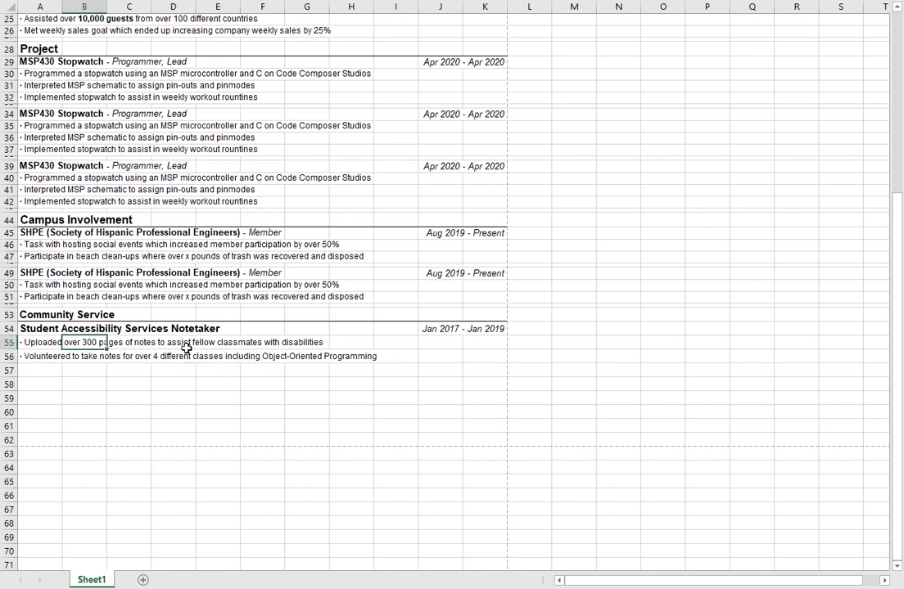
click(295, 330)
click(302, 344)
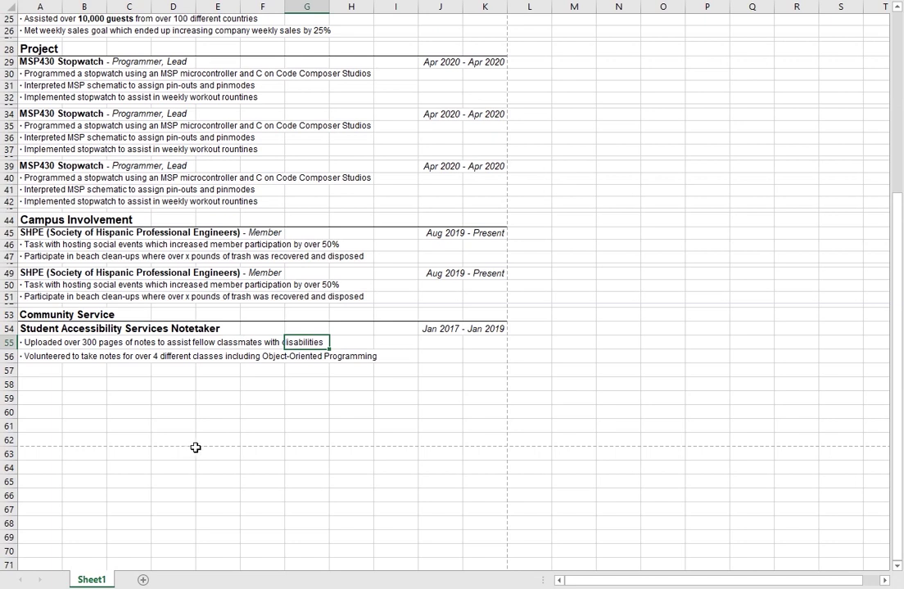
click(92, 343)
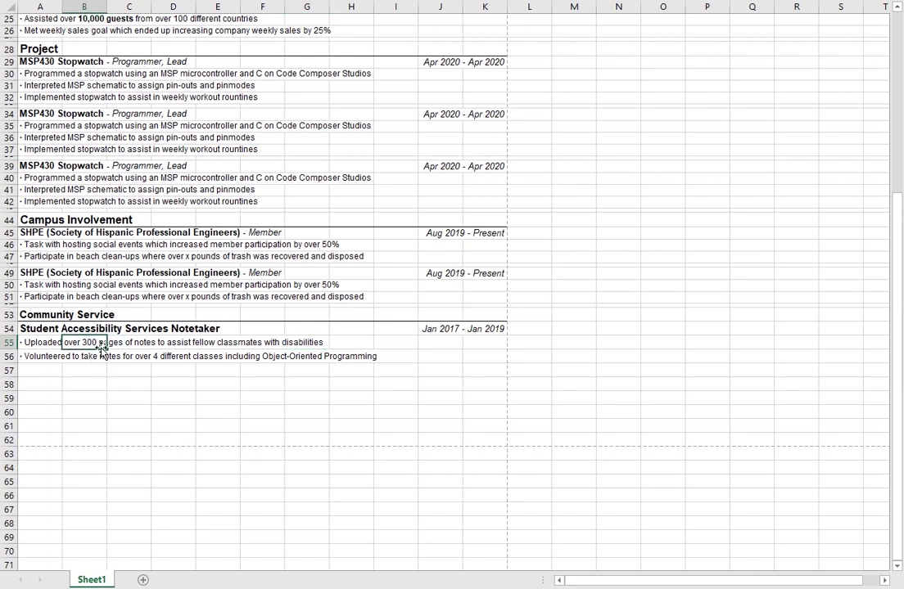
click(96, 357)
click(54, 355)
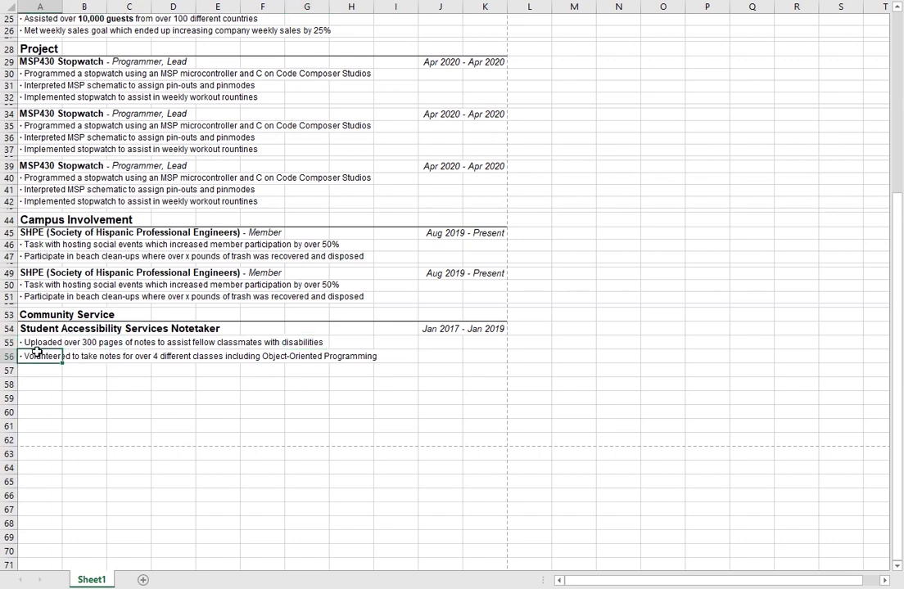
click(35, 343)
click(45, 330)
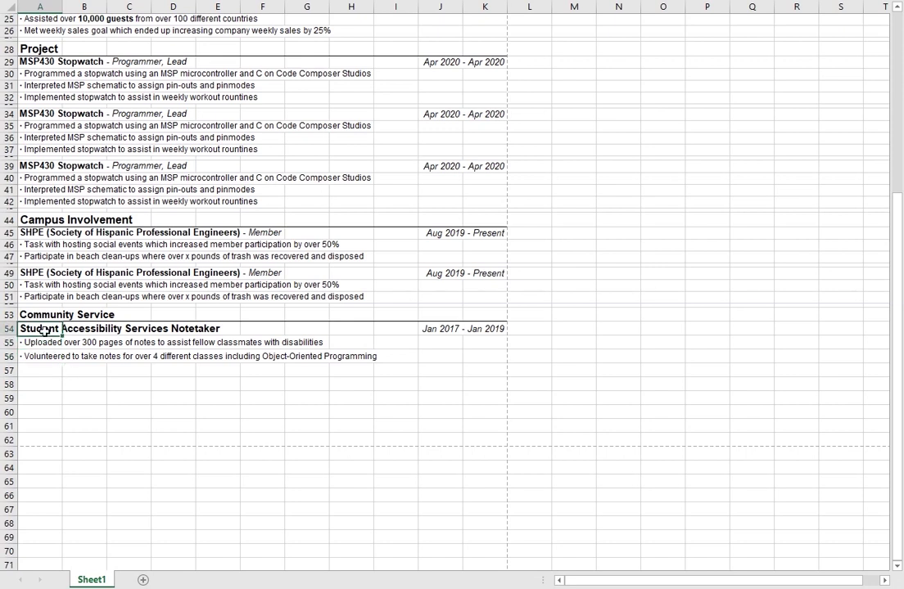
shift+click(482, 356)
key(ctrl+c)
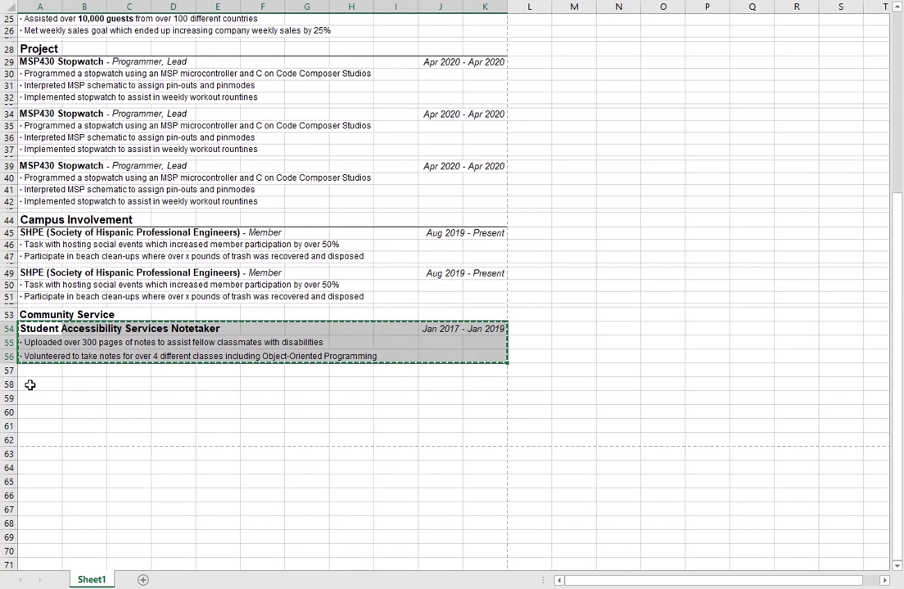
Step: Paste a duplicate Notetaker entry at A58 and set spacer row 57 to height 5
click(30, 383)
key(ctrl+v)
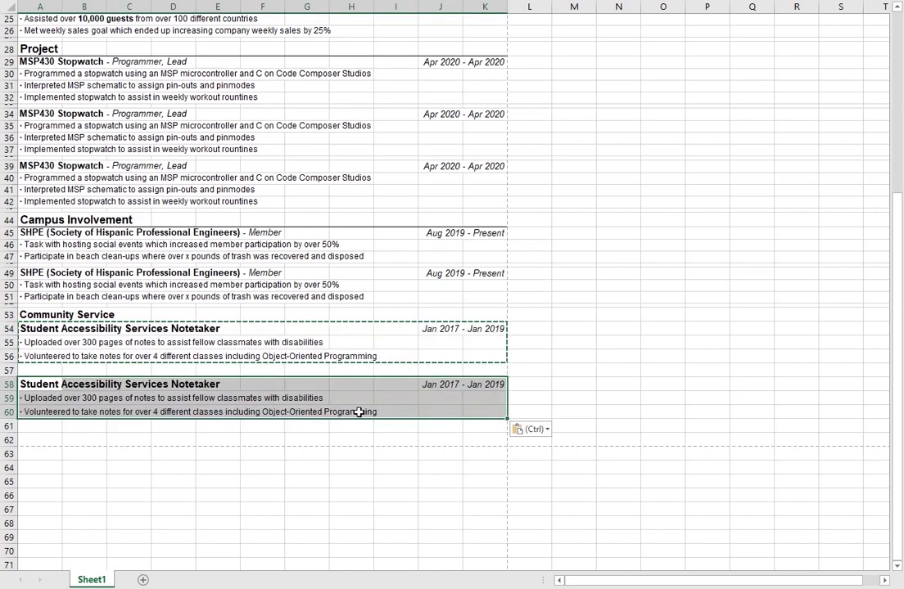
click(84, 370)
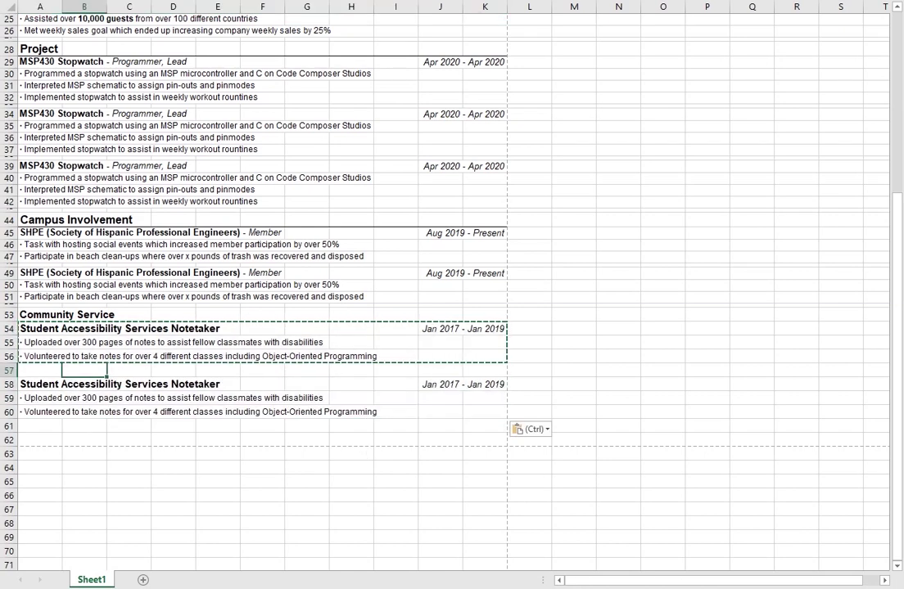
right_click(9, 370)
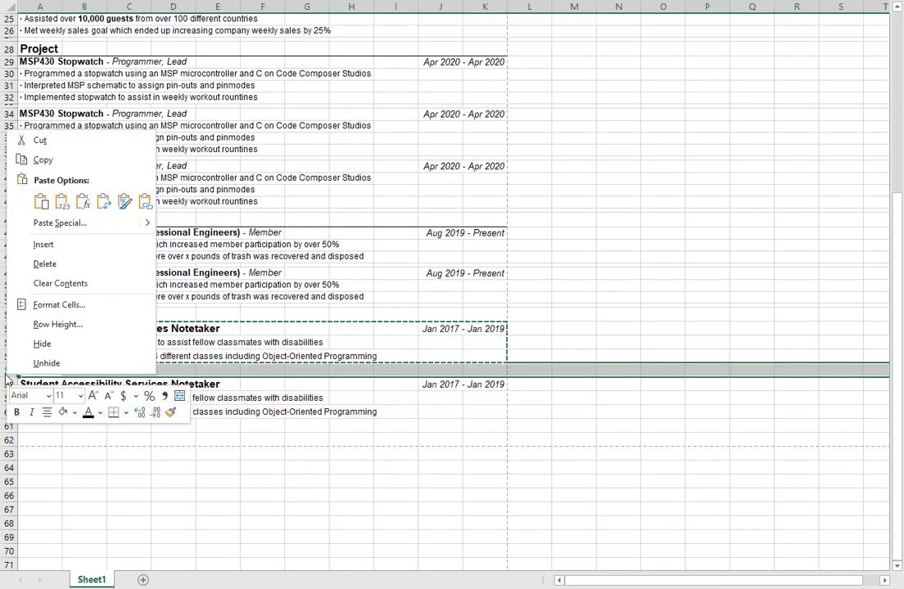
click(74, 324)
text(5)
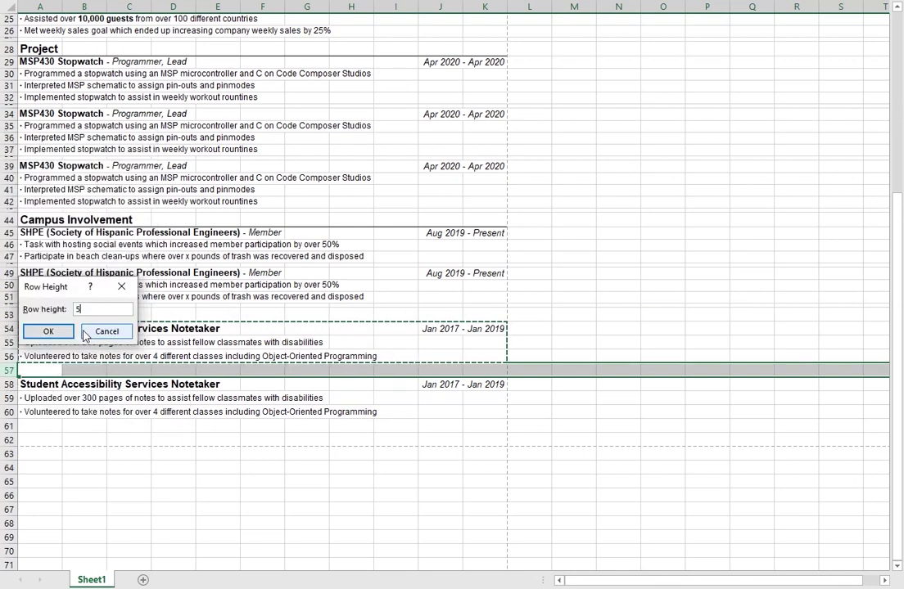
click(49, 331)
click(28, 430)
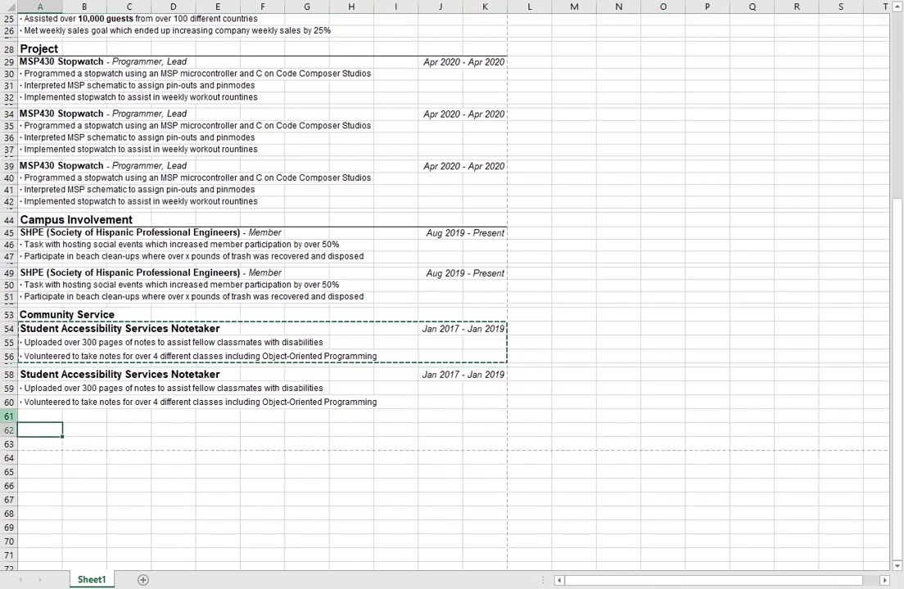
click(446, 378)
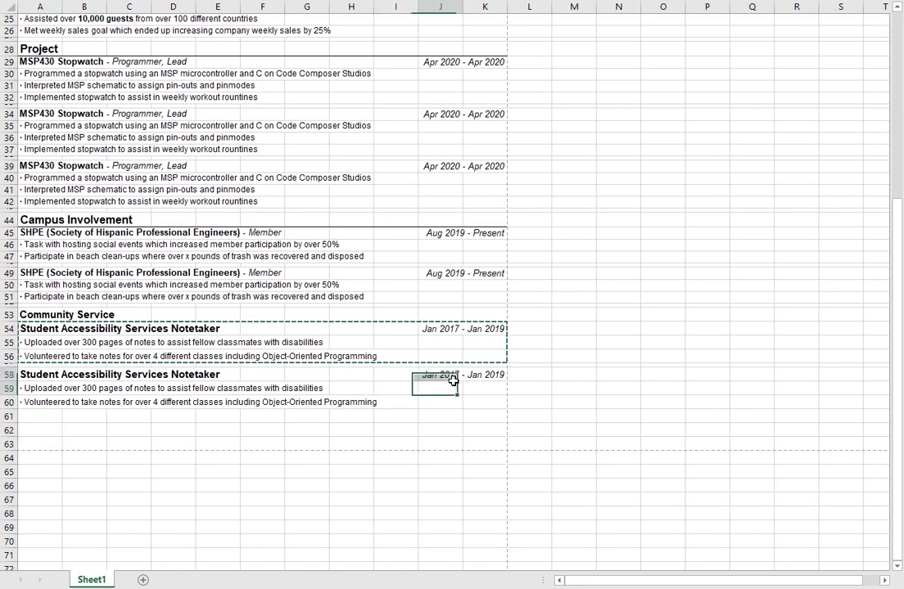
click(54, 389)
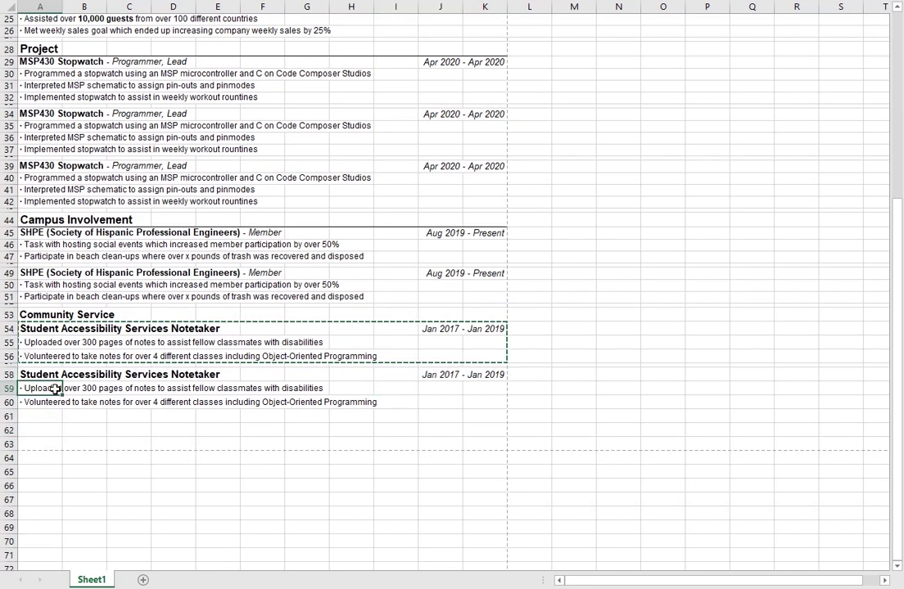
Step: Set row 59 to height 12.5 and row 60 to height 12.75
right_click(13, 388)
click(61, 338)
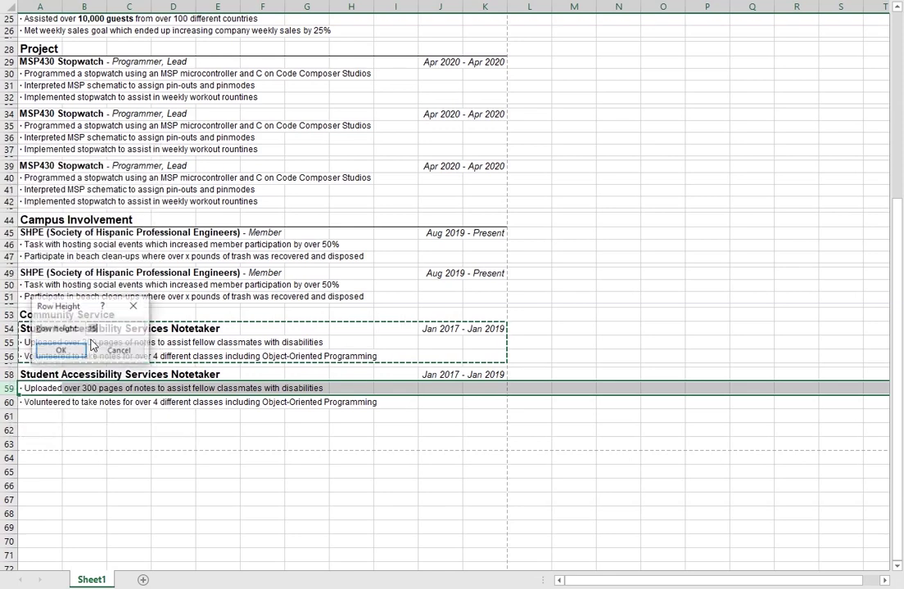
text(12.5)
key(Return)
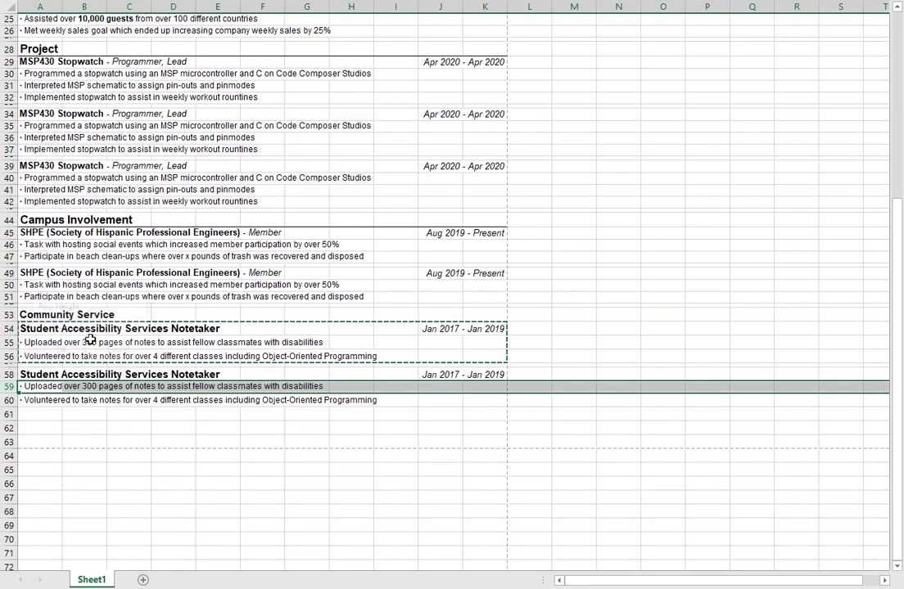
right_click(9, 400)
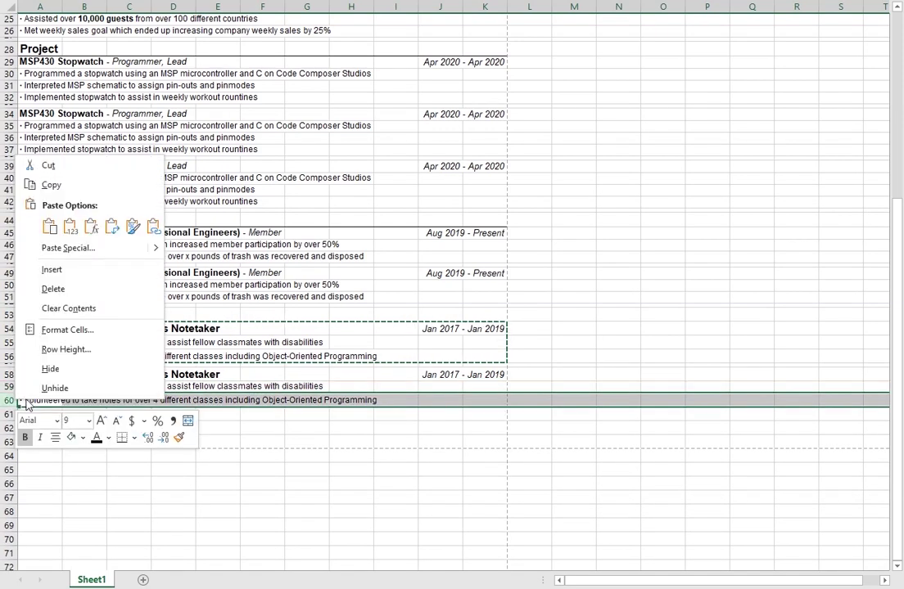
click(59, 350)
text(12.75)
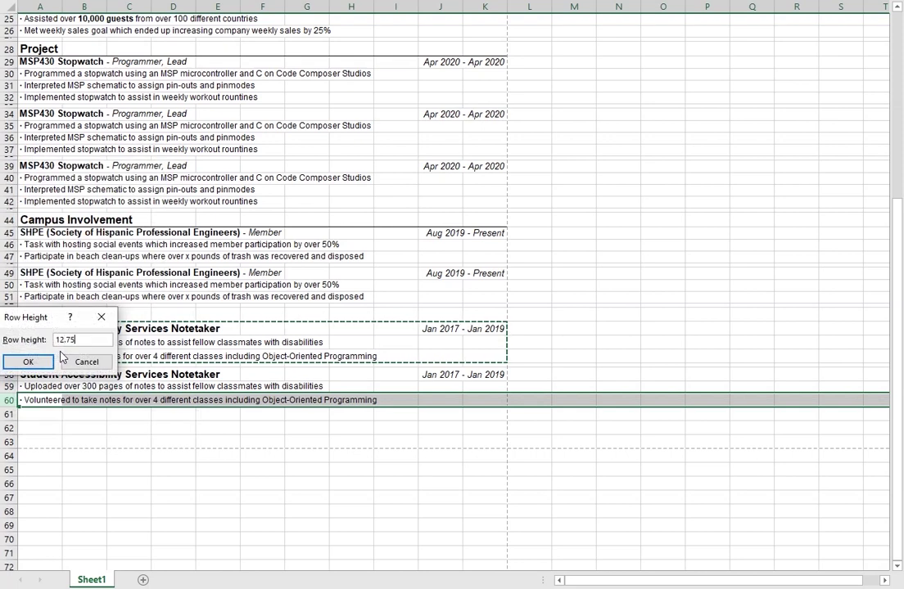
key(Return)
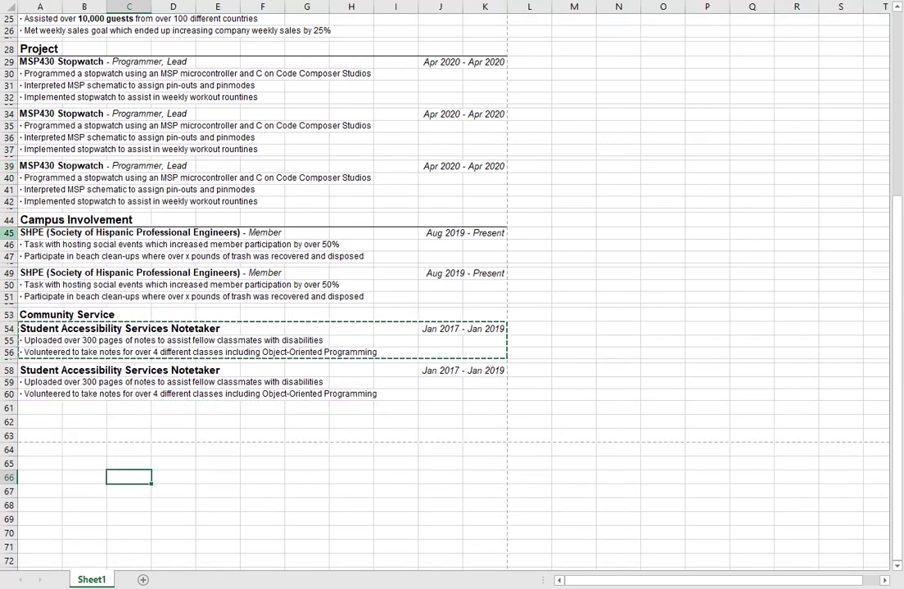
Step: Set the Notetaker heading rows 54 and 58 to height 14
right_click(9, 233)
click(105, 427)
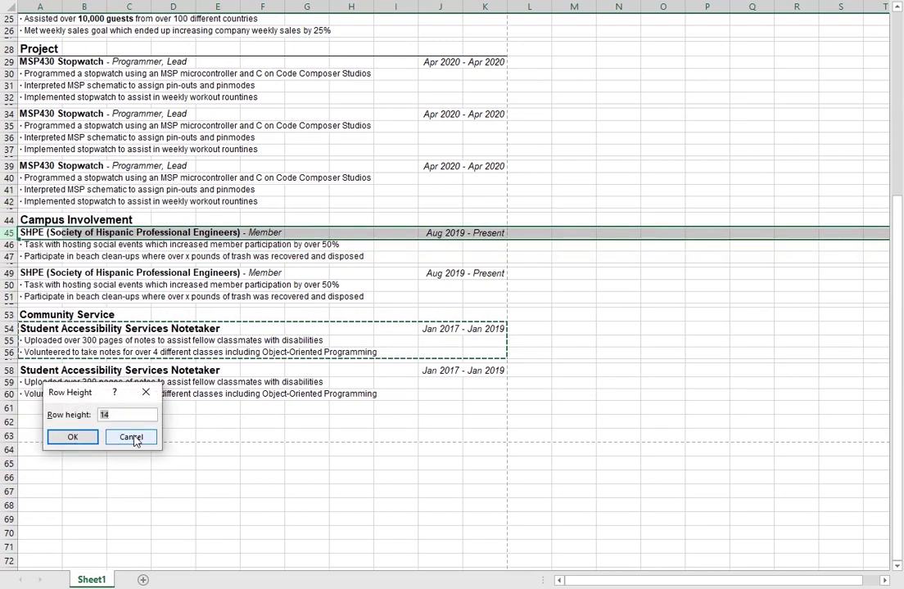
click(127, 435)
right_click(9, 329)
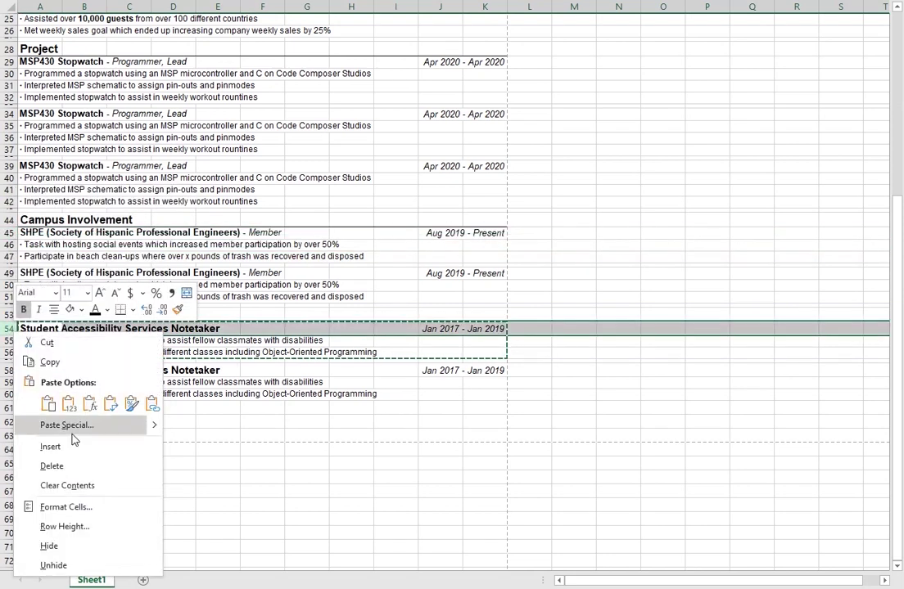
click(78, 524)
text(14)
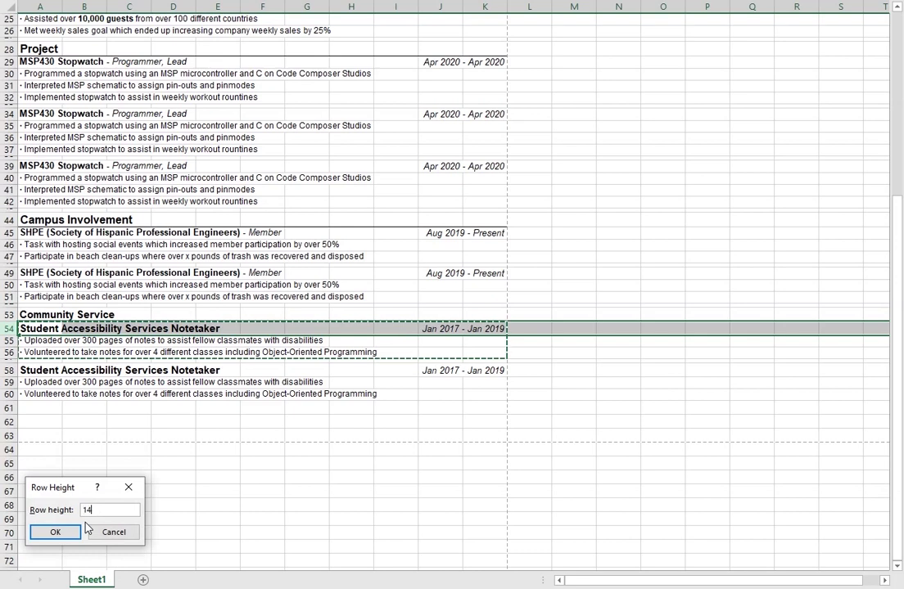
key(Return)
right_click(9, 369)
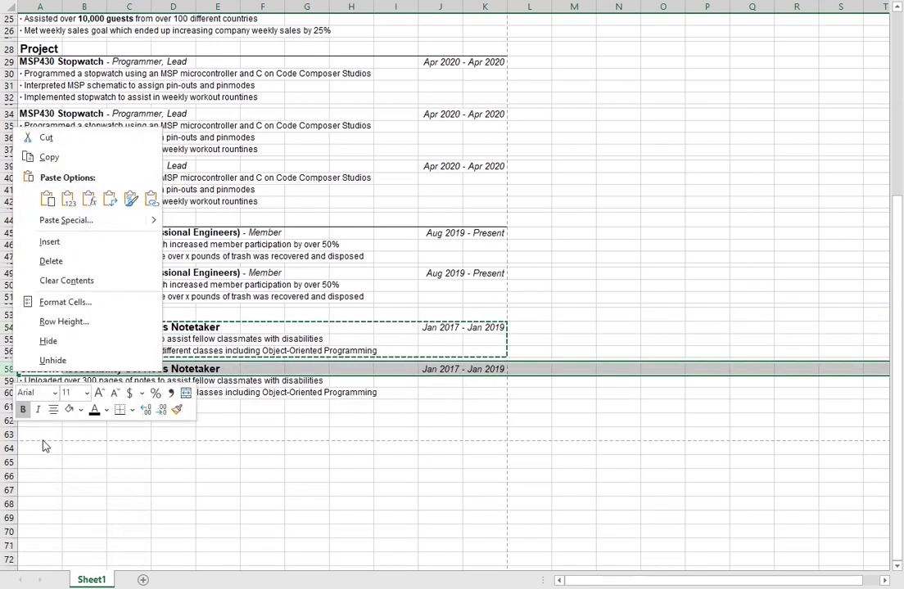
click(56, 317)
text(14)
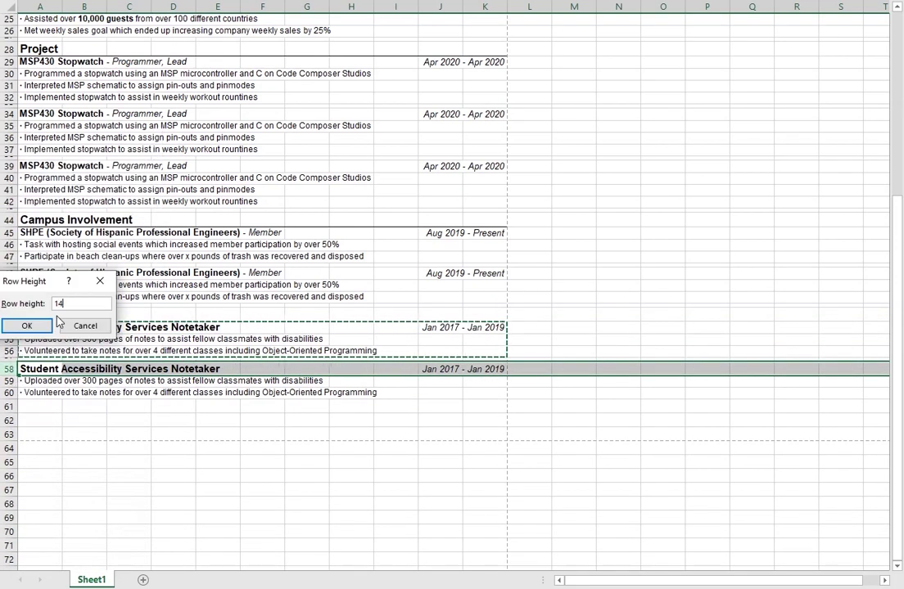
key(Return)
Step: Check the Community Service row 53 height and leave it unchanged
click(9, 315)
right_click(9, 315)
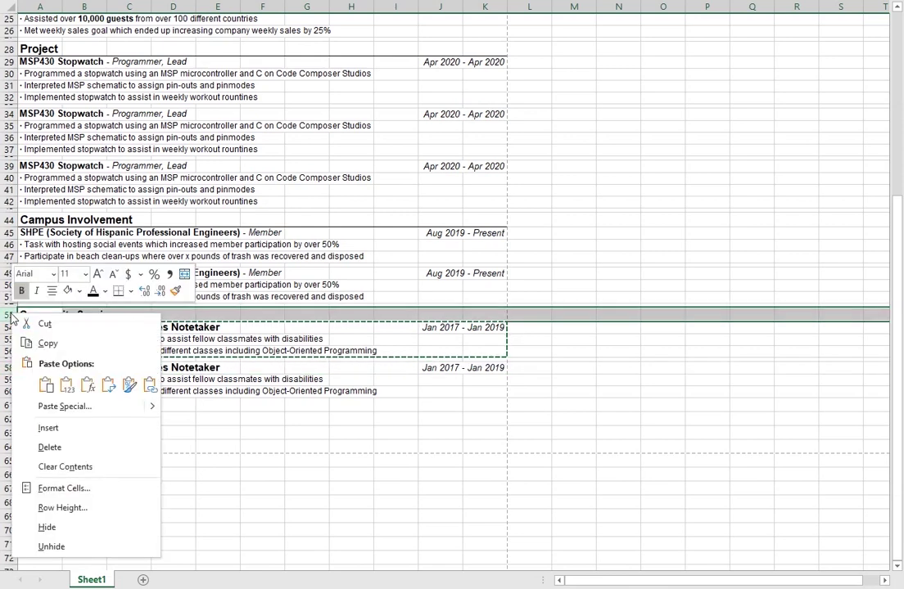
click(60, 507)
click(115, 515)
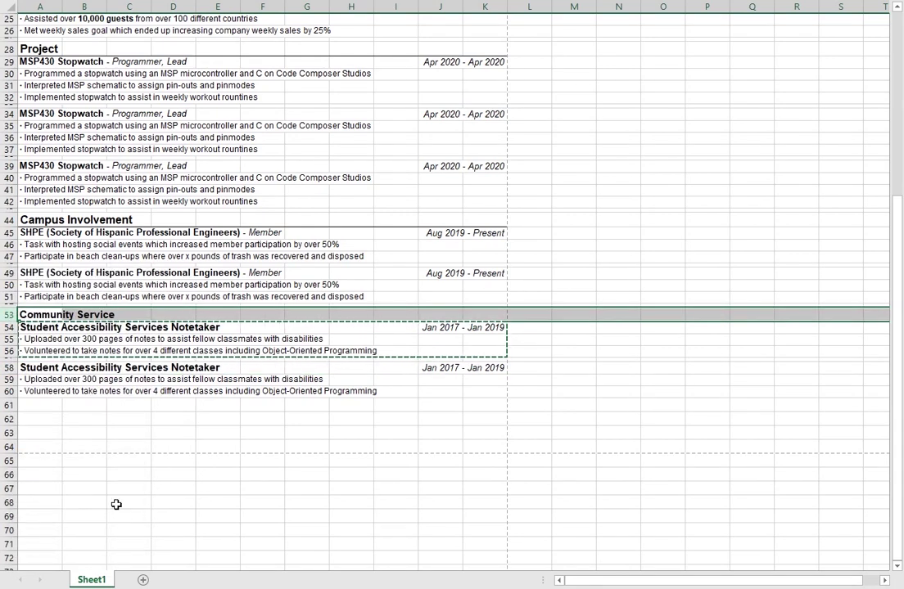
click(499, 446)
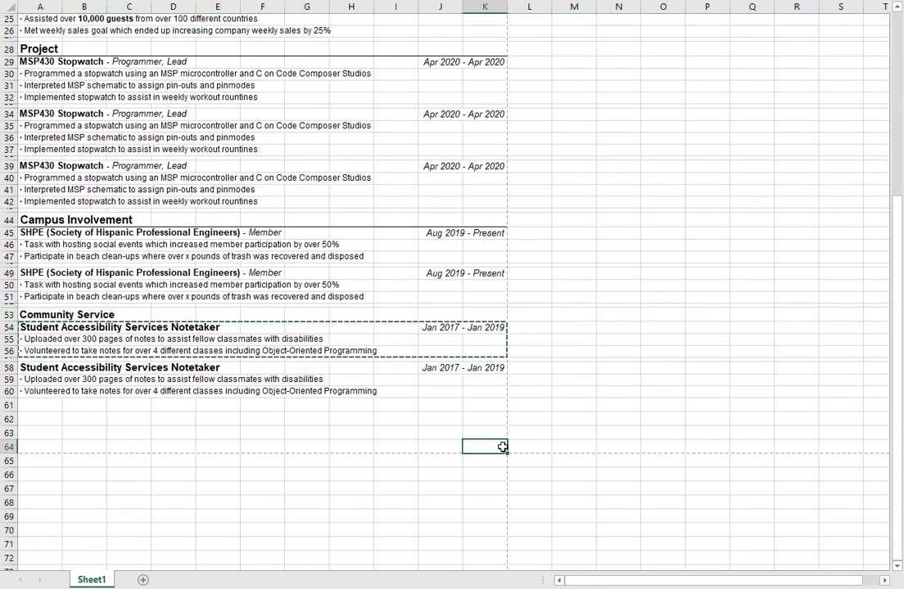
click(276, 458)
scroll(393, 377, up, 8)
scroll(361, 340, down, 14)
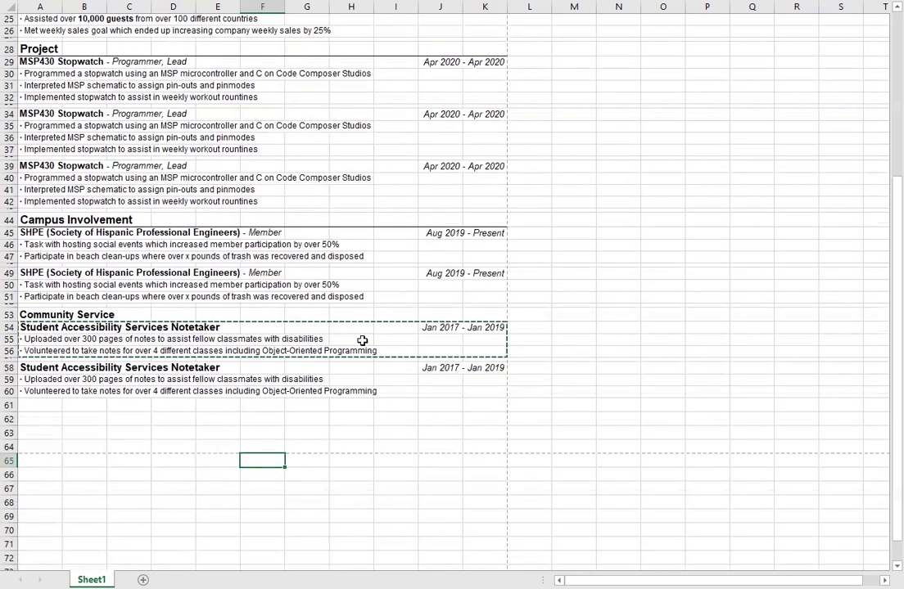
click(173, 196)
click(35, 215)
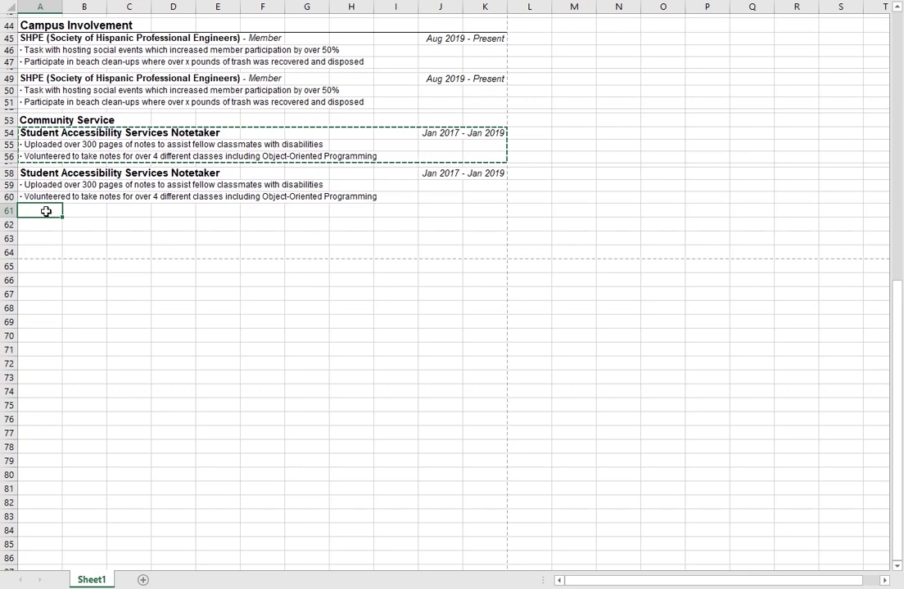
drag(47, 208, 486, 249)
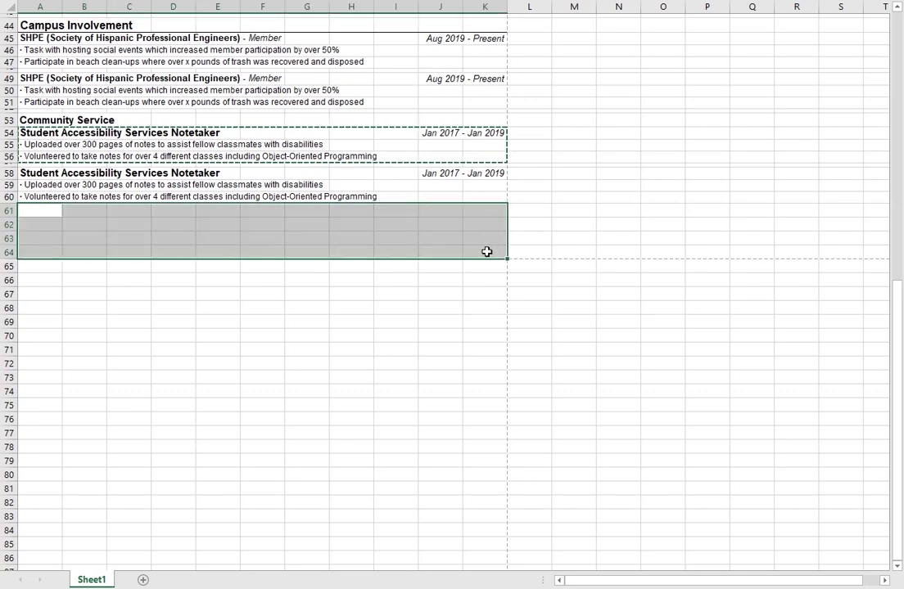
click(330, 428)
scroll(177, 260, up, 9)
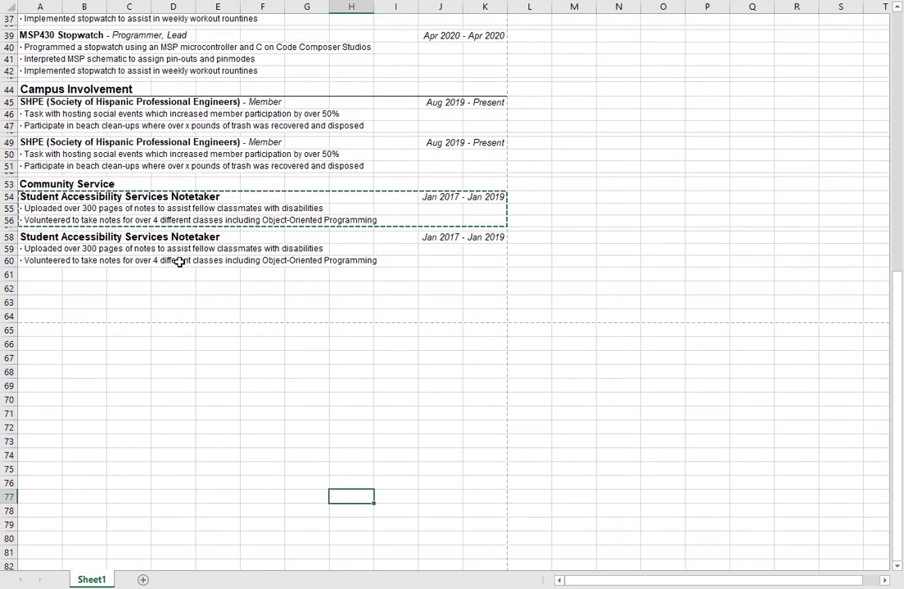
scroll(110, 384, up, 3)
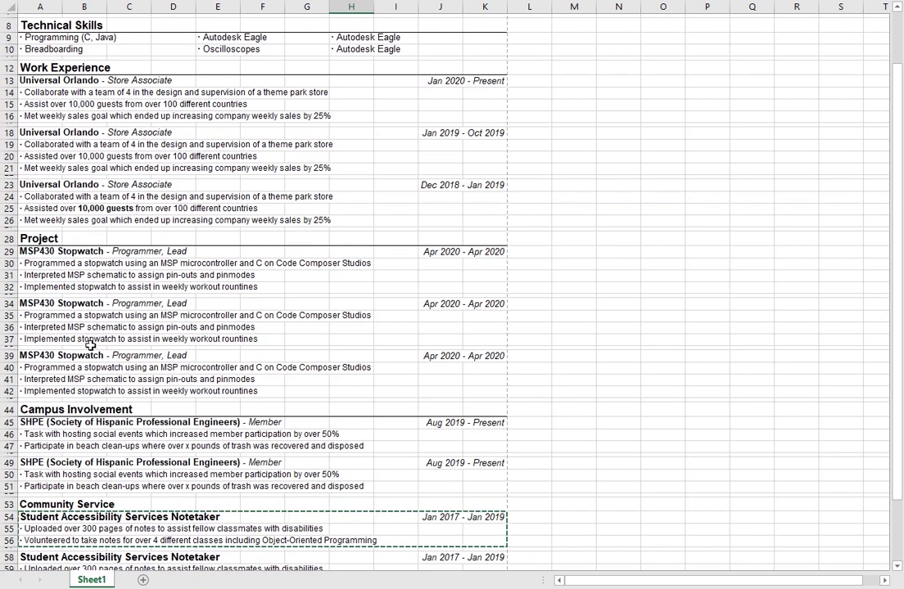
scroll(89, 343, down, 10)
click(37, 275)
mouse_move(42, 277)
mouse_down()
mouse_move(466, 339)
mouse_move(491, 309)
mouse_up()
scroll(149, 356, up, 7)
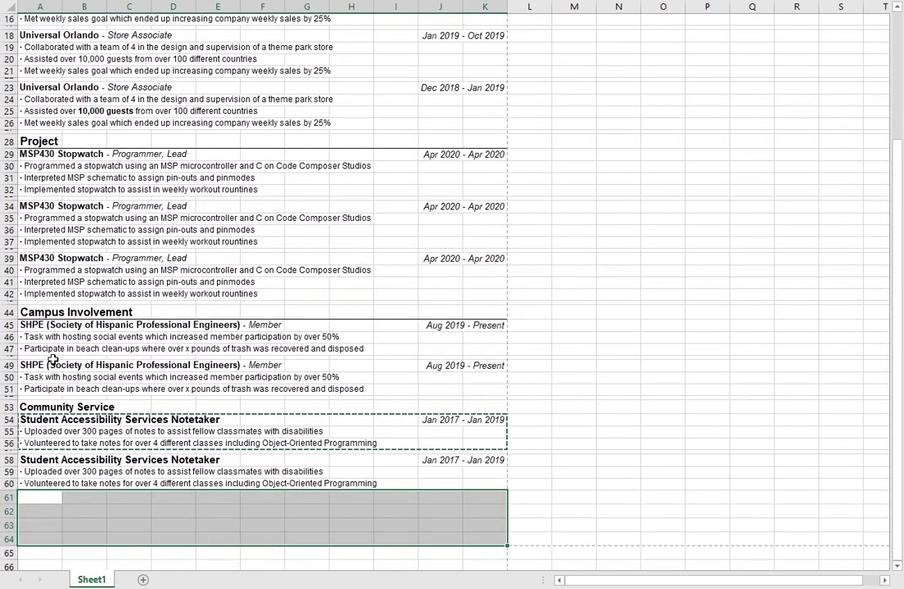
scroll(129, 128, up, 3)
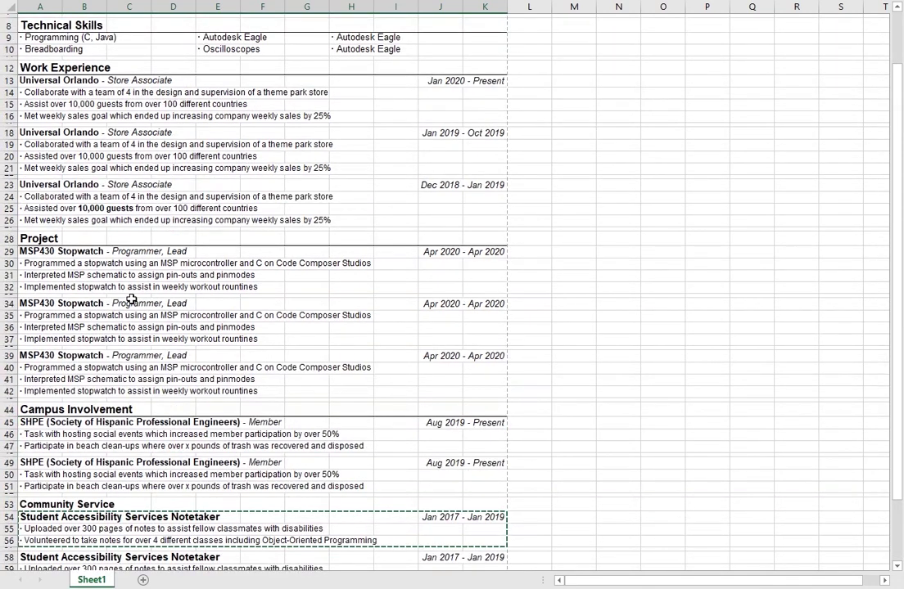
scroll(227, 149, up, 3)
scroll(318, 296, down, 9)
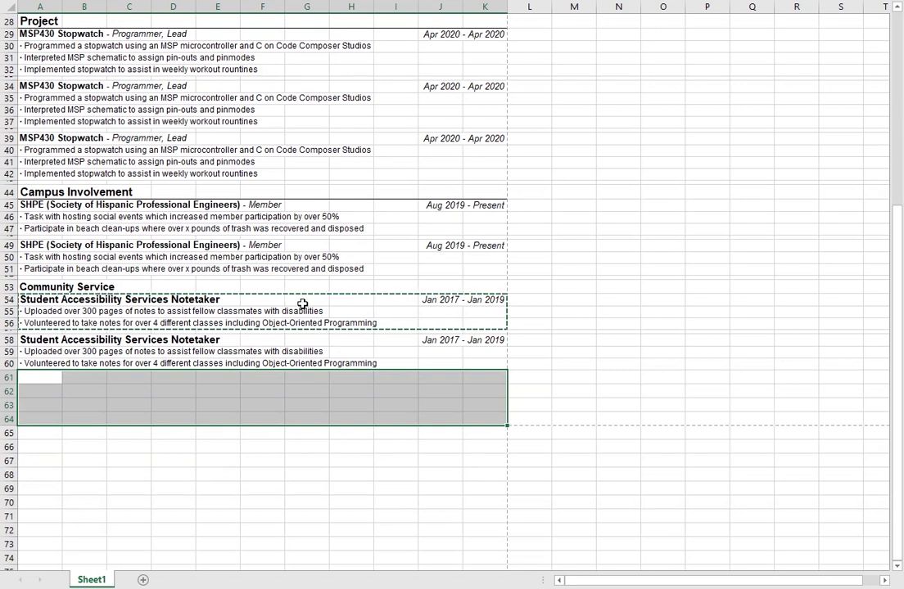
drag(639, 269, 618, 242)
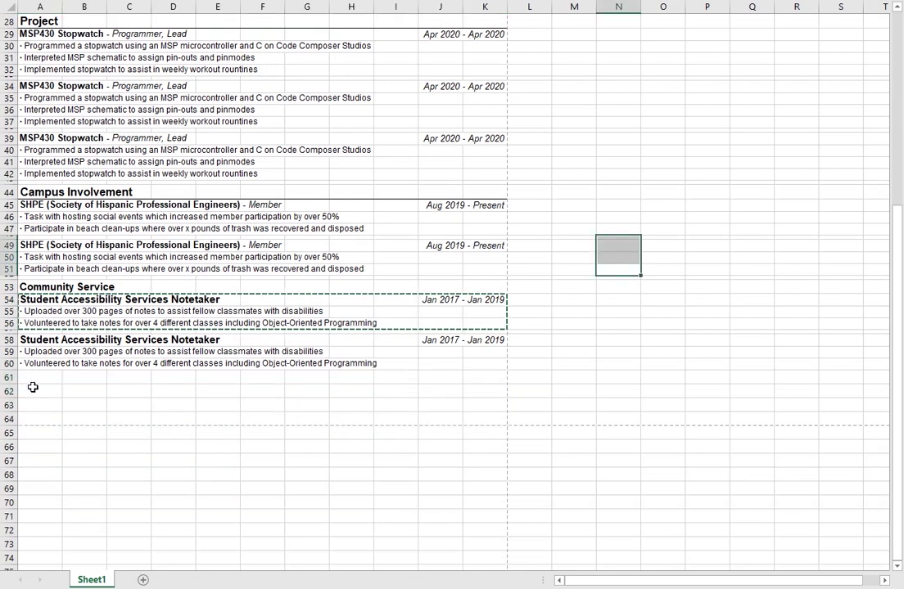
drag(32, 381, 493, 417)
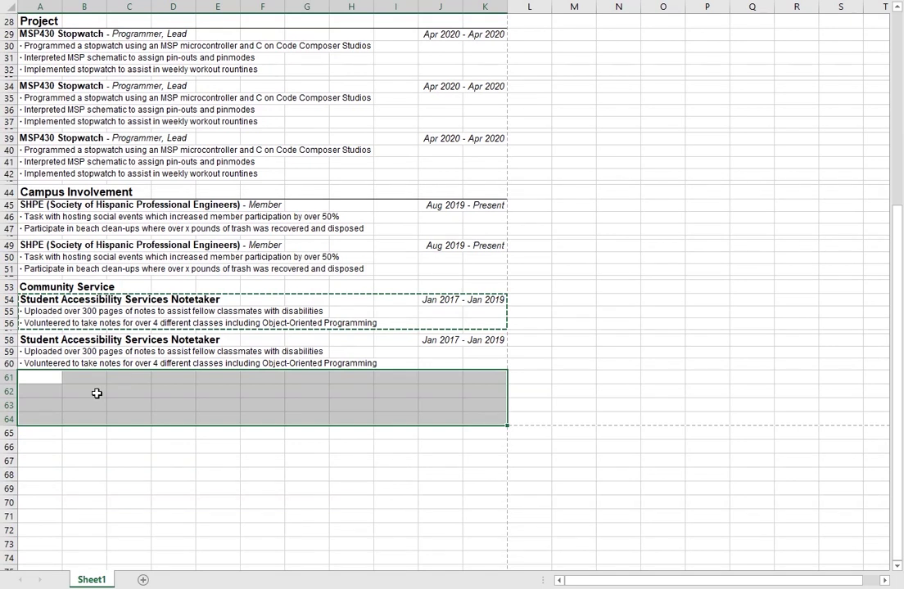
drag(37, 378, 484, 416)
click(663, 376)
click(378, 382)
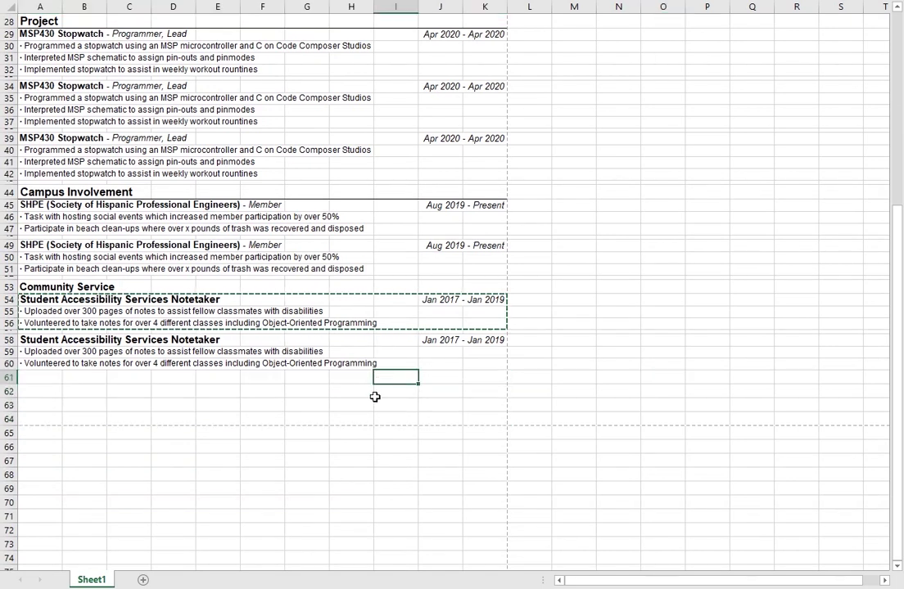
click(214, 229)
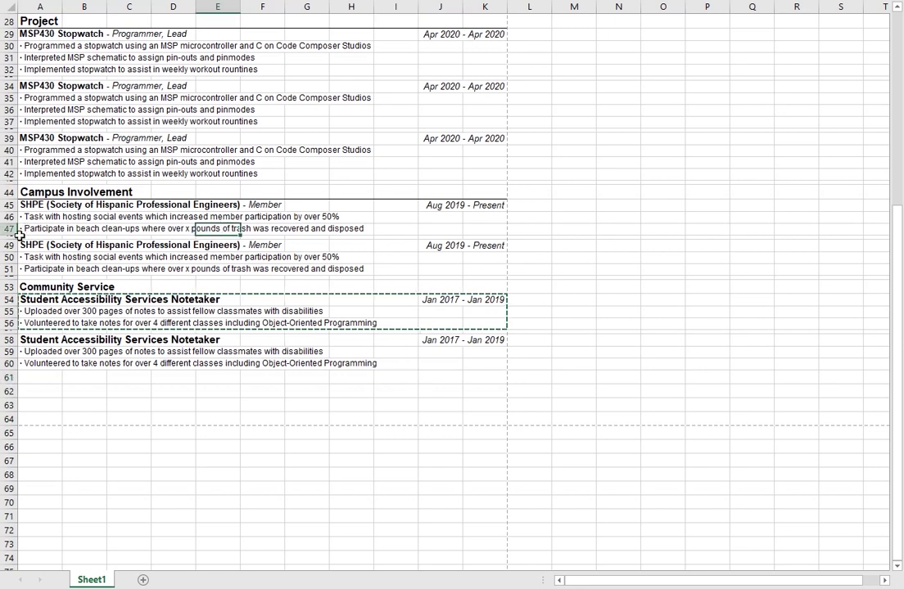
Step: Make row 47 taller, to height 14.25, and clear the pending copy marquee
drag(11, 235, 13, 234)
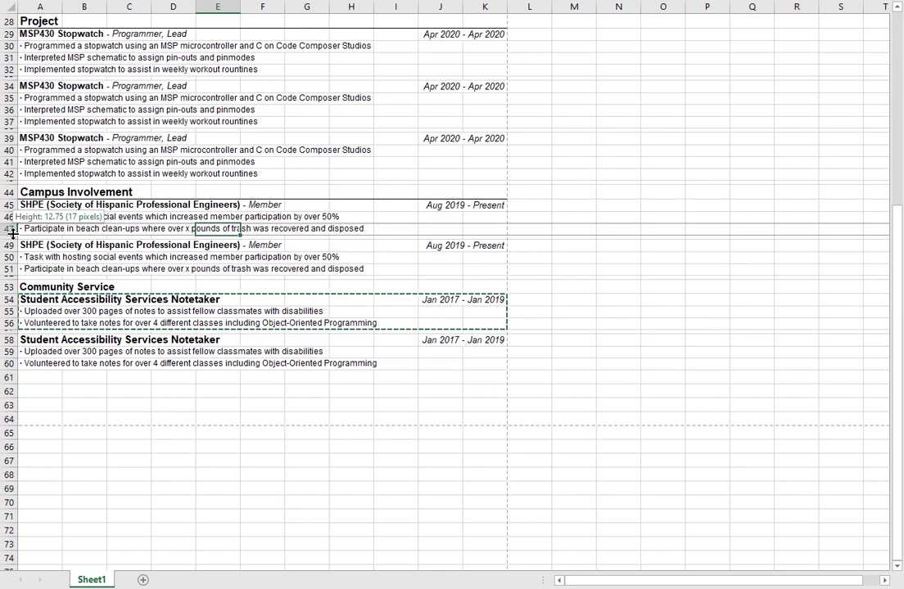
drag(13, 234, 7, 234)
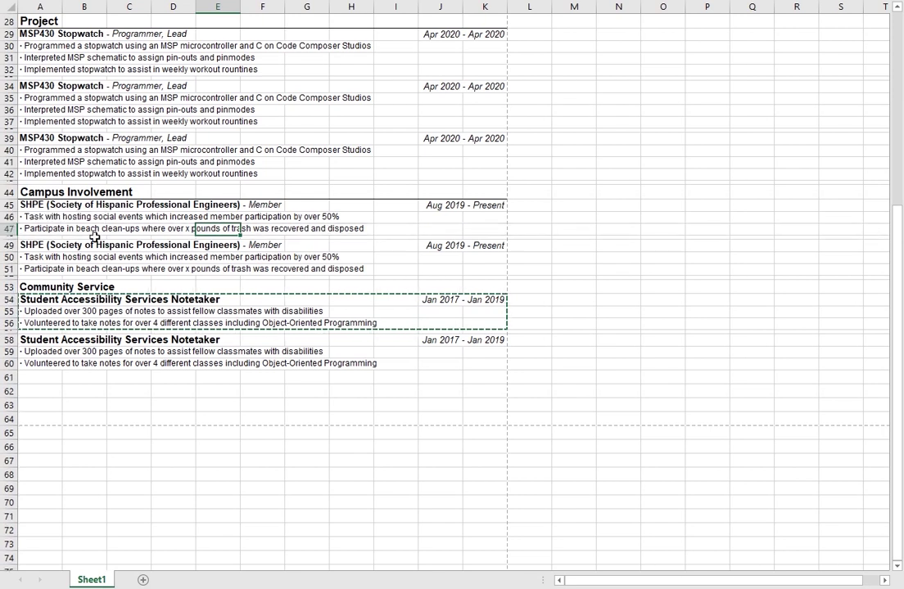
click(122, 236)
click(125, 230)
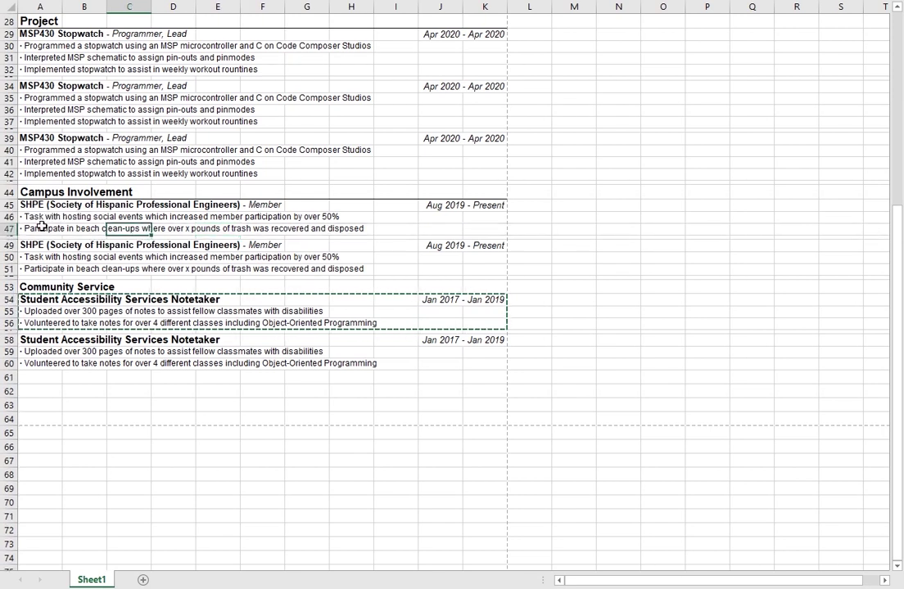
key(Escape)
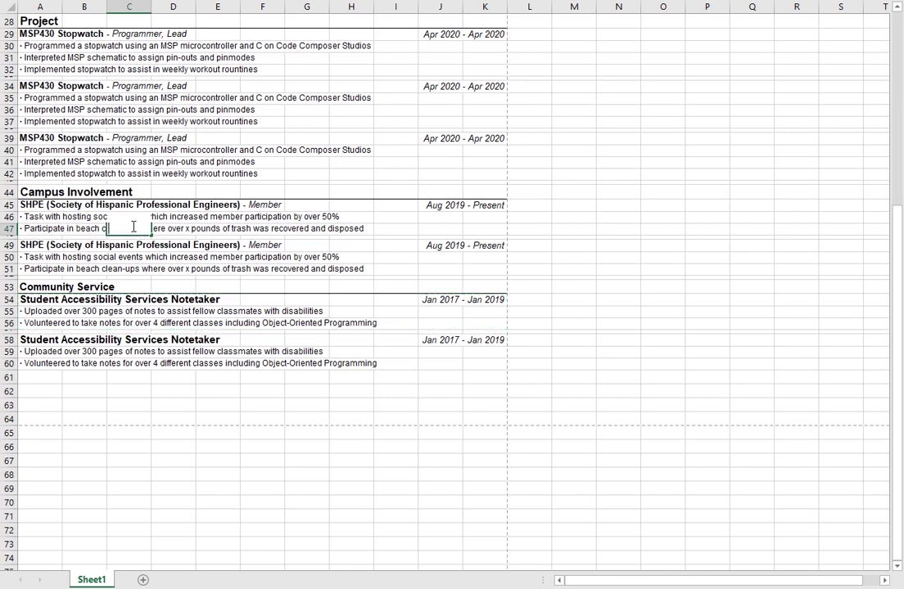
click(157, 258)
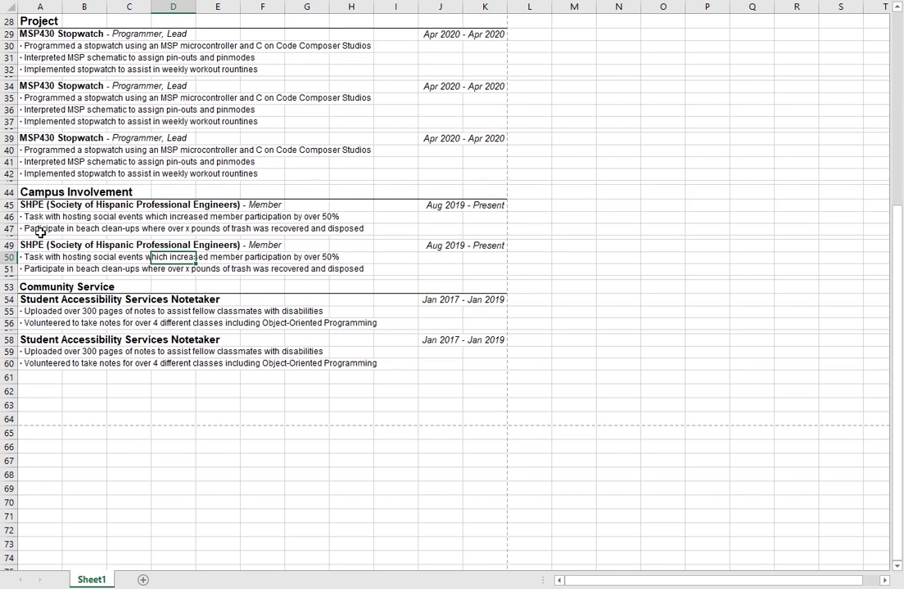
Step: Add a new blank sheet, Sheet2, to the workbook
scroll(409, 307, up, 9)
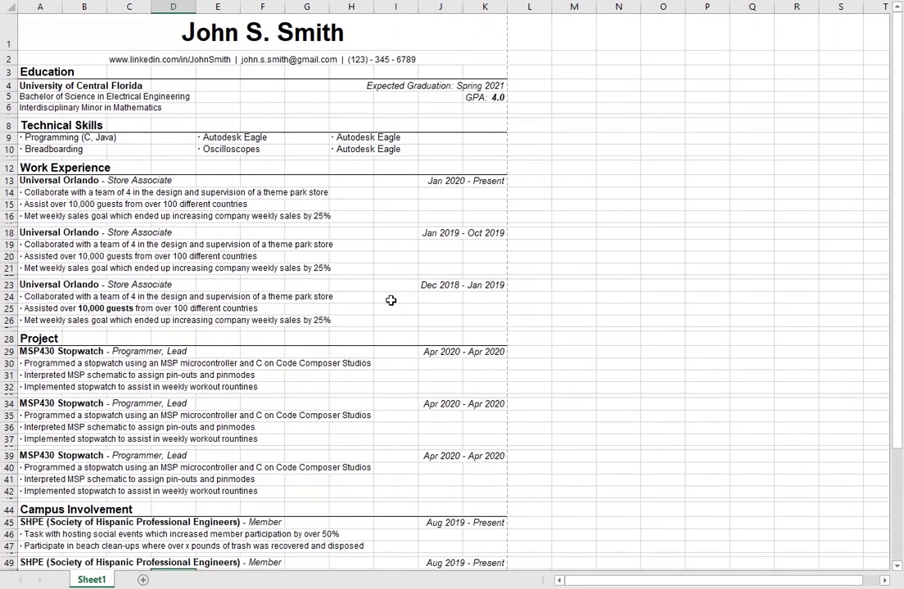
scroll(390, 300, down, 5)
scroll(335, 260, up, 5)
scroll(104, 243, down, 6)
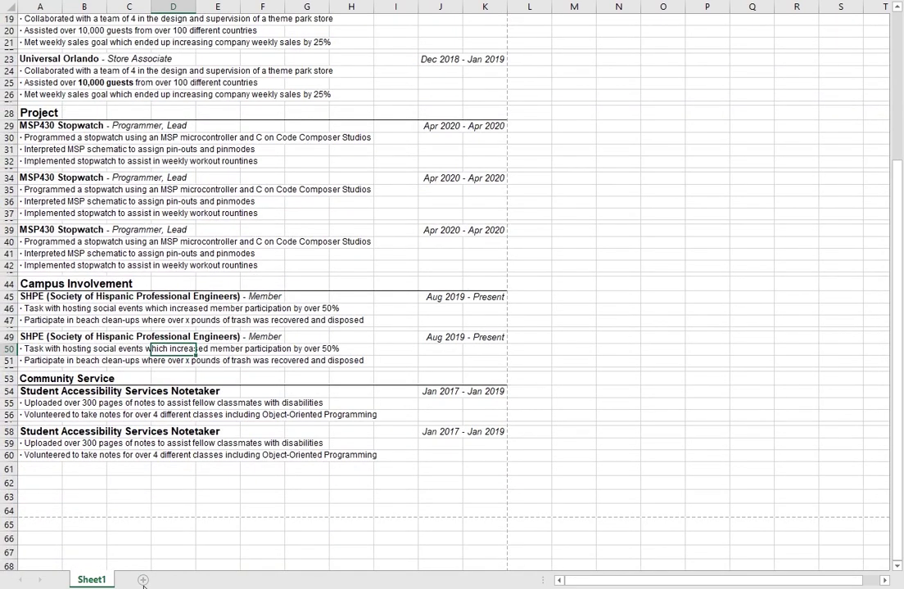
scroll(150, 539, up, 3)
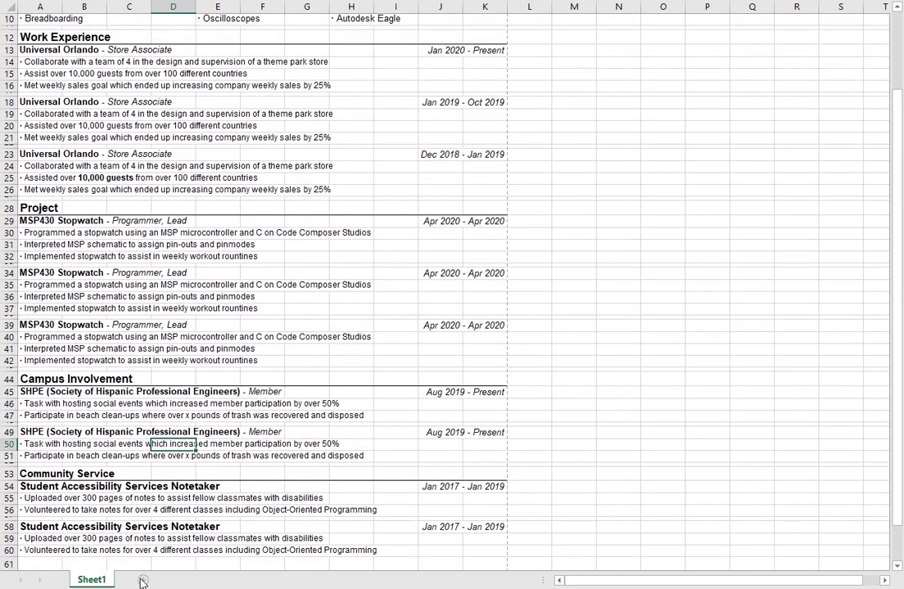
click(143, 580)
Step: Copy the entire resume range A1:K64 on Sheet1
click(91, 580)
scroll(52, 51, up, 3)
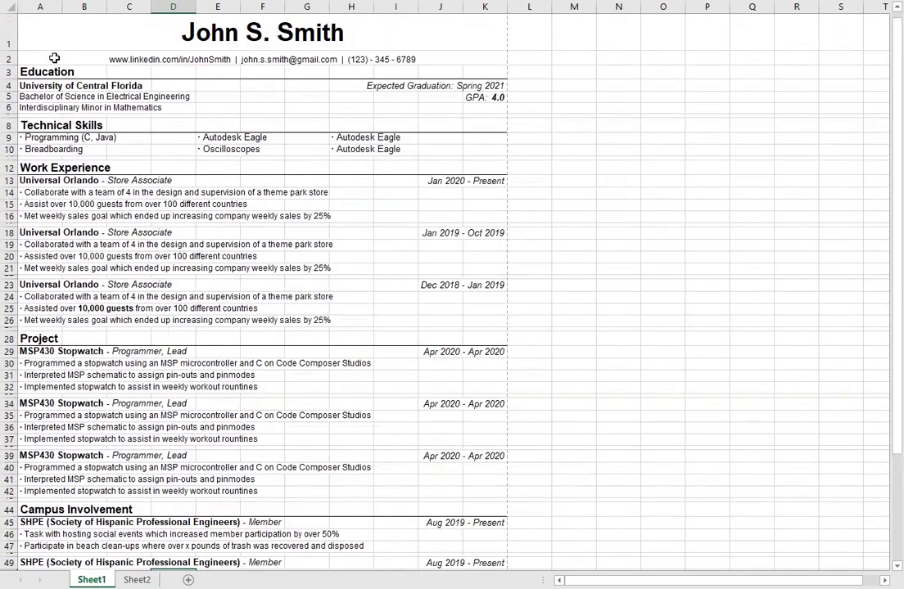
click(53, 47)
scroll(288, 222, down, 7)
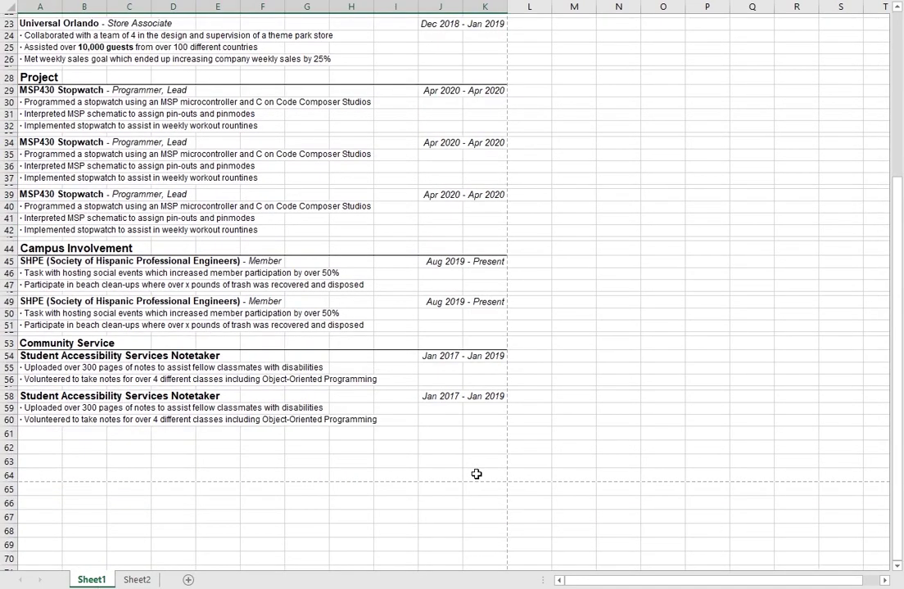
shift+click(476, 472)
key(ctrl+c)
Step: Paste the resume into Sheet2 at A1, then return to Sheet1
click(137, 579)
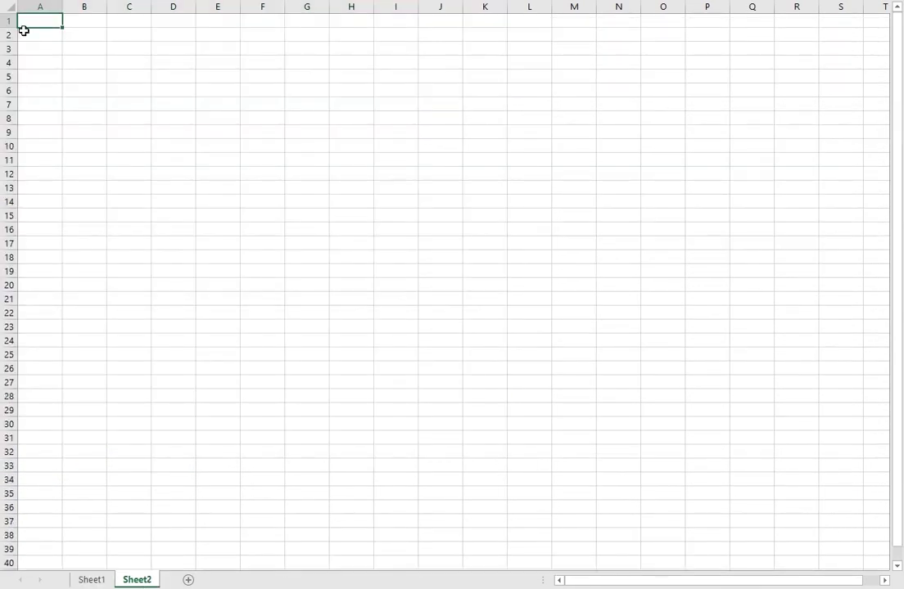
key(ctrl+v)
click(567, 178)
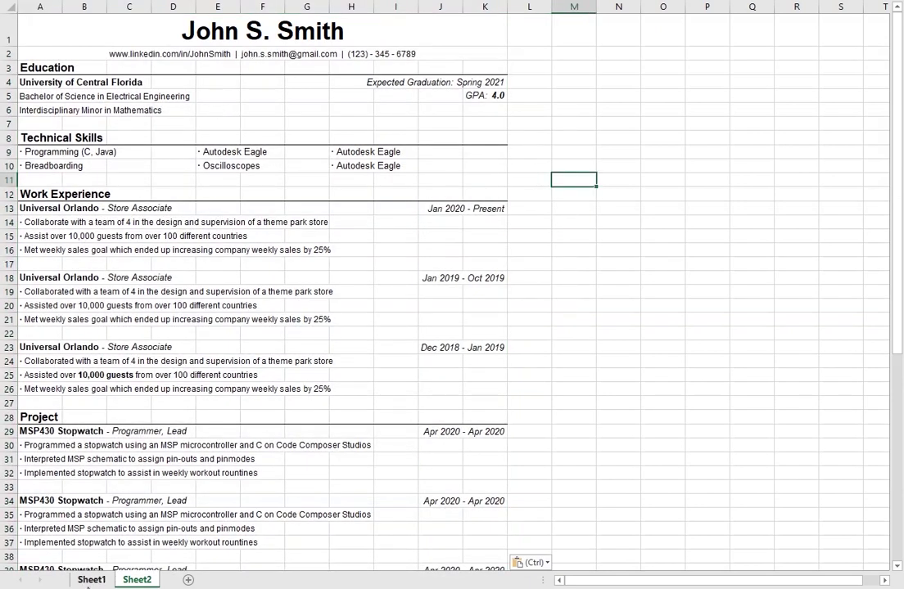
click(90, 580)
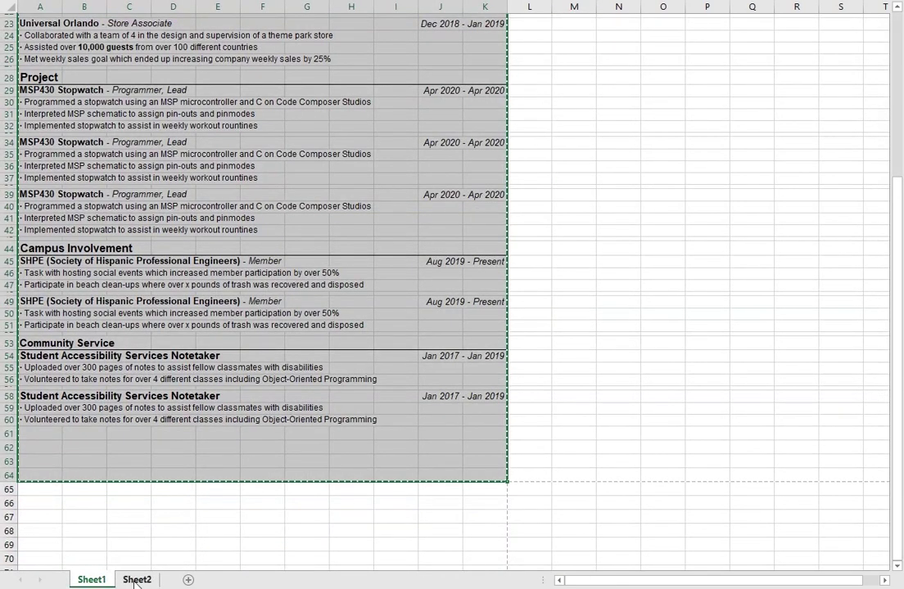
scroll(177, 508, up, 7)
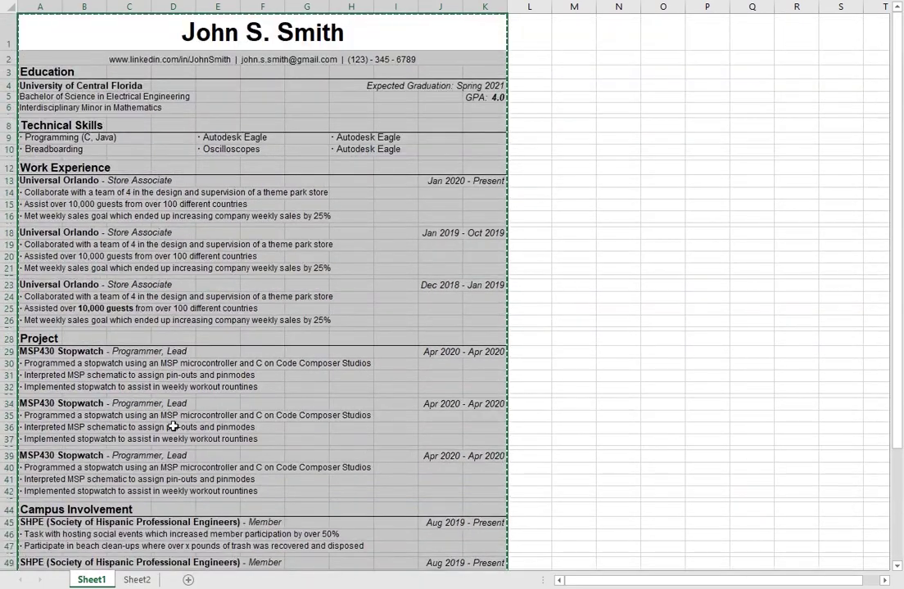
click(618, 284)
scroll(442, 278, down, 6)
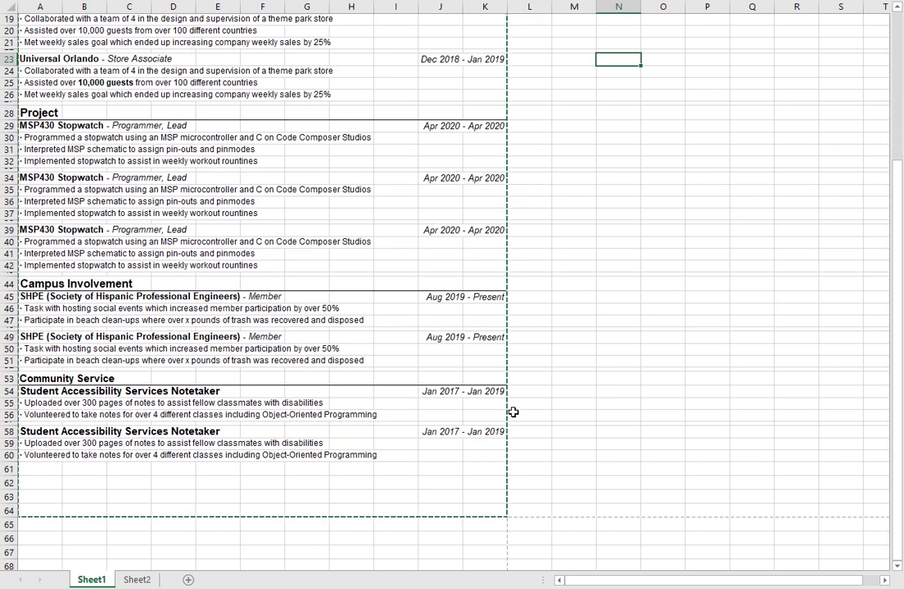
click(481, 303)
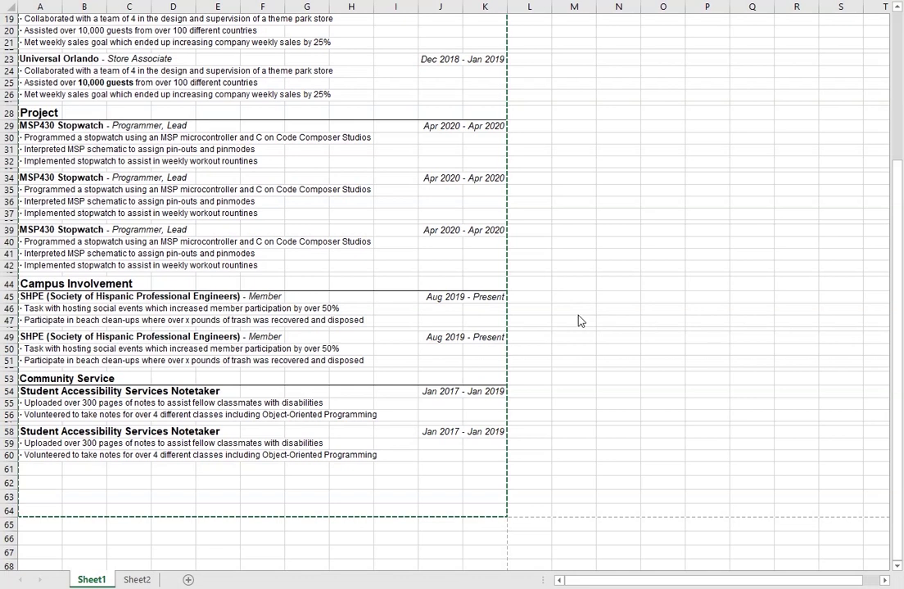
scroll(577, 322, up, 3)
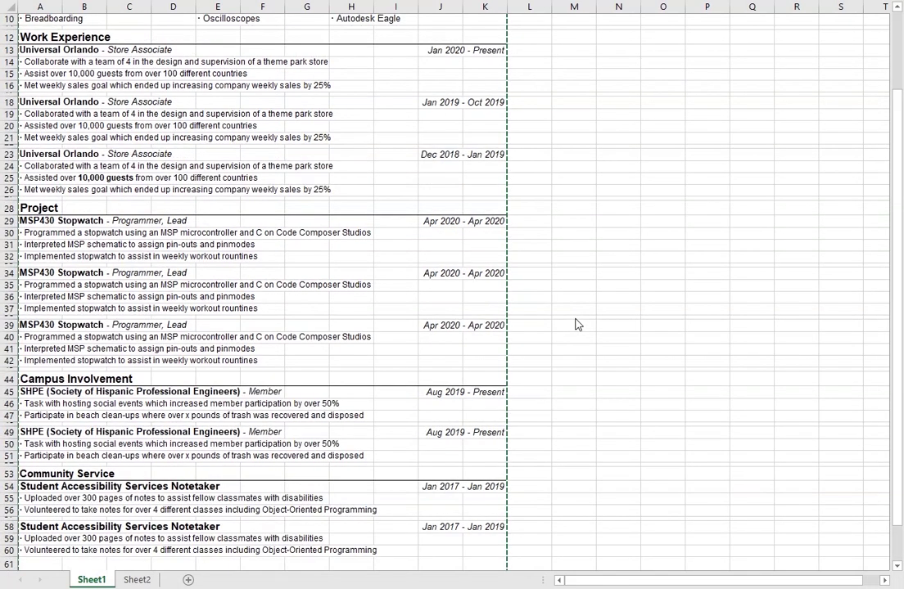
scroll(577, 323, up, 3)
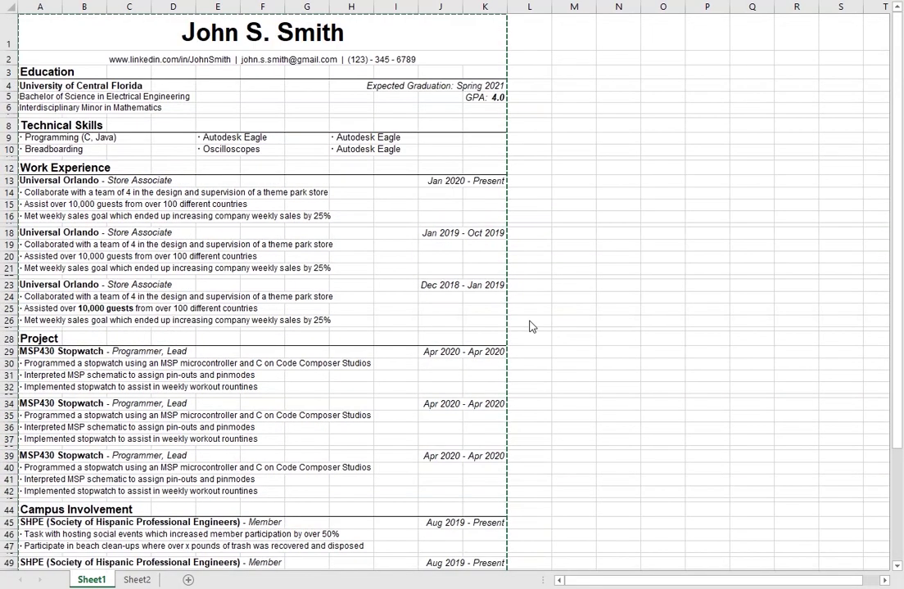
click(489, 88)
scroll(483, 327, down, 5)
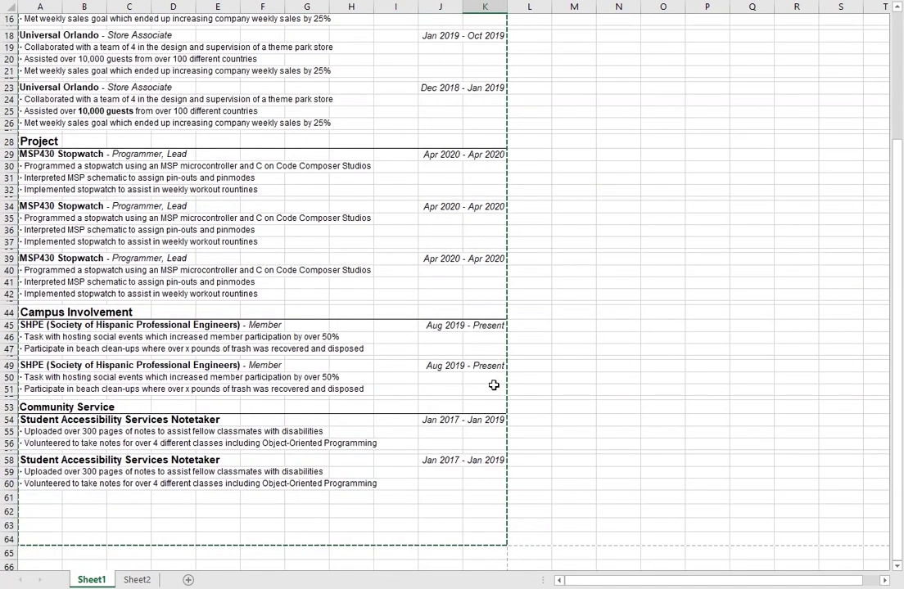
scroll(463, 392, up, 5)
scroll(478, 175, down, 7)
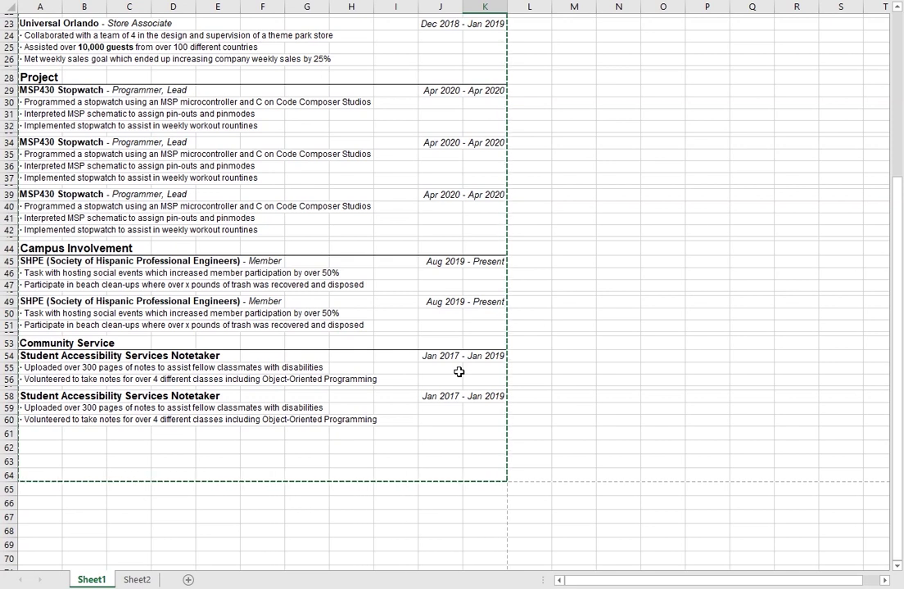
click(496, 260)
scroll(491, 245, up, 7)
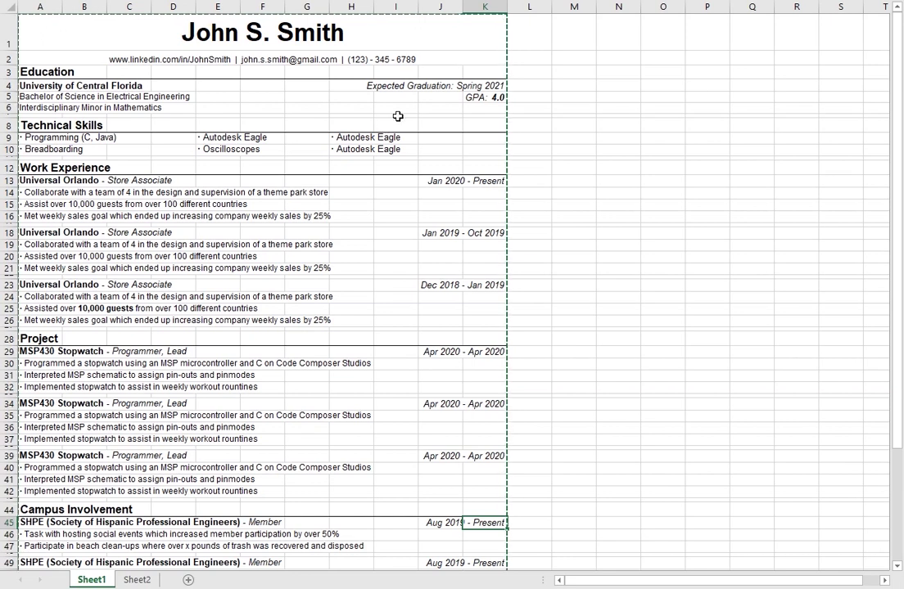
click(211, 84)
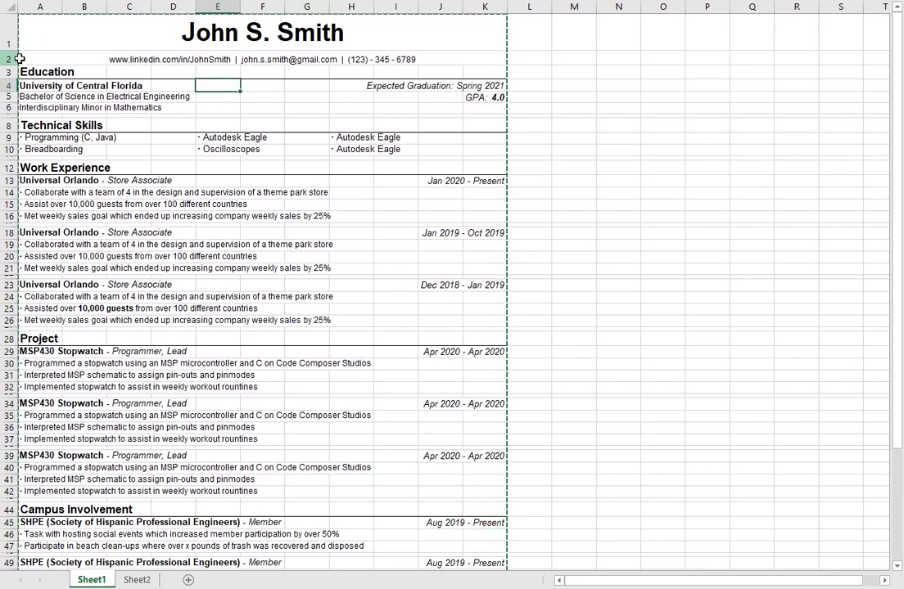
click(49, 193)
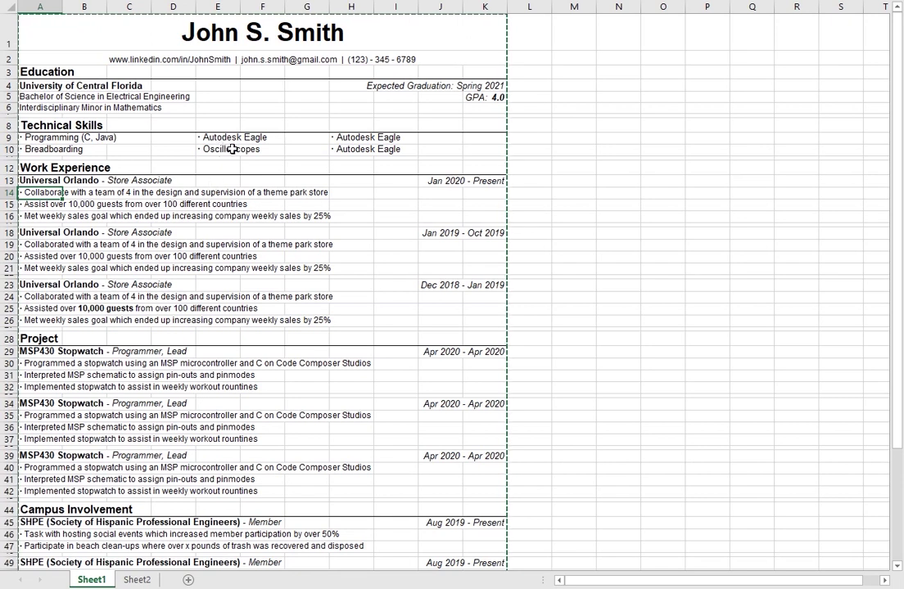
click(232, 148)
key(Left)
key(Left)
key(Left)
click(46, 152)
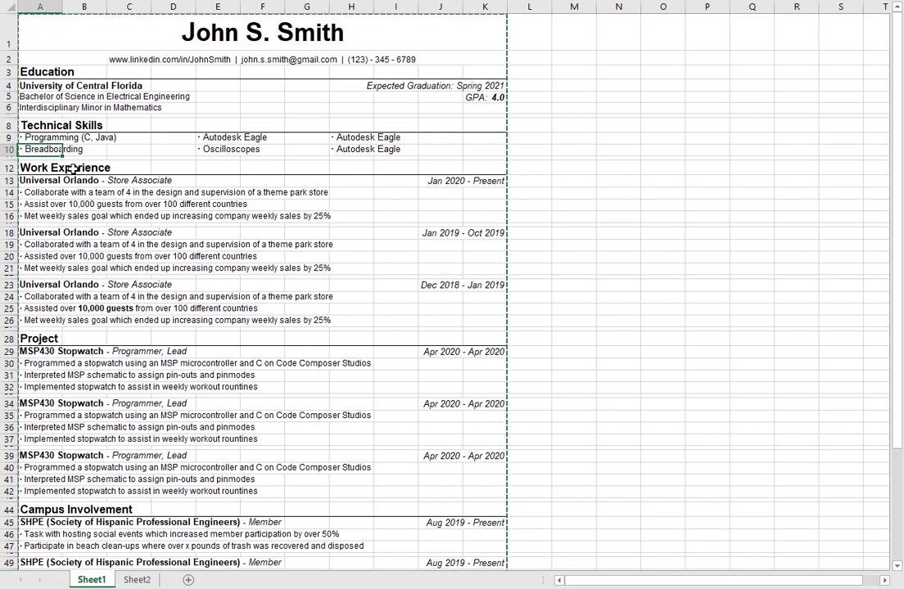
click(262, 108)
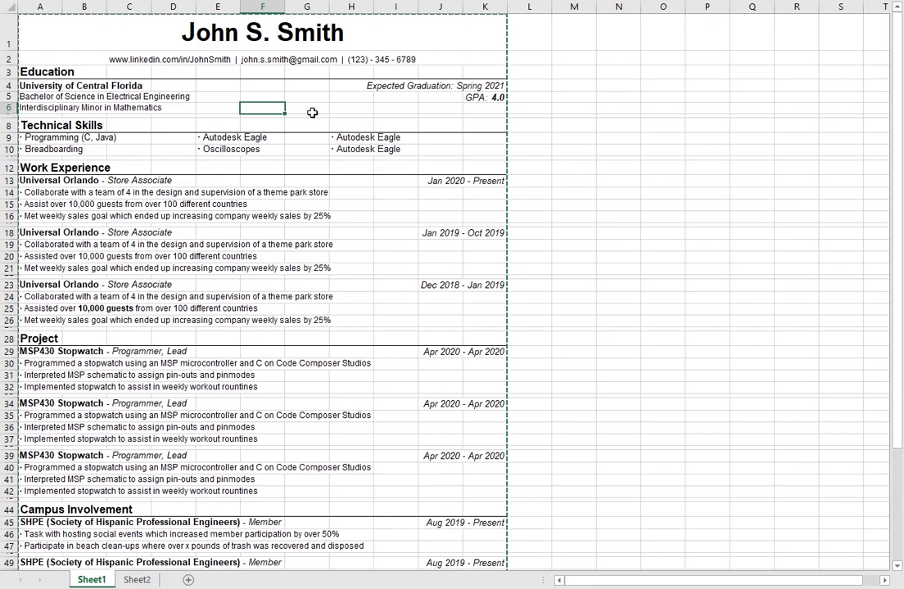
scroll(314, 113, down, 7)
scroll(327, 147, up, 7)
scroll(276, 97, down, 4)
scroll(219, 274, up, 4)
scroll(307, 365, down, 12)
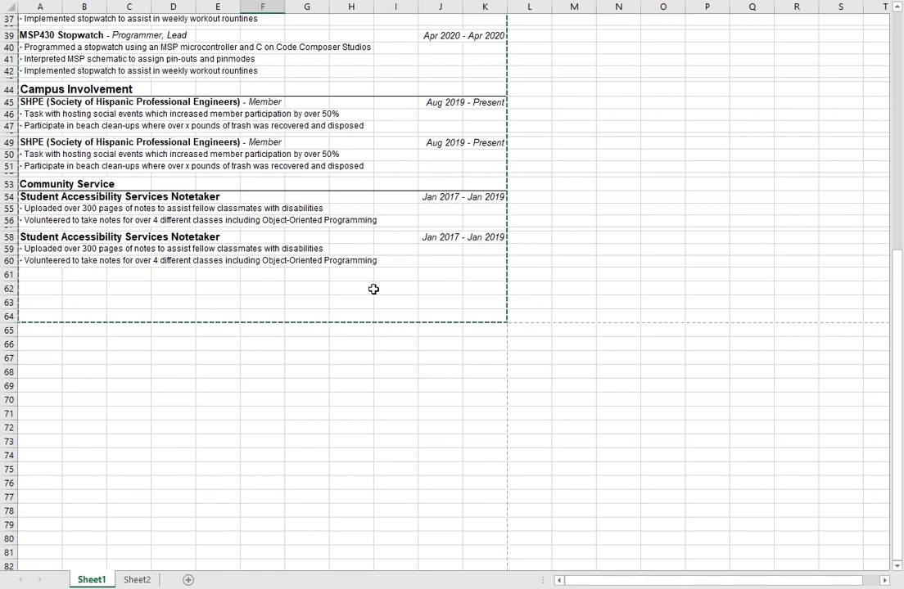
scroll(428, 272, up, 4)
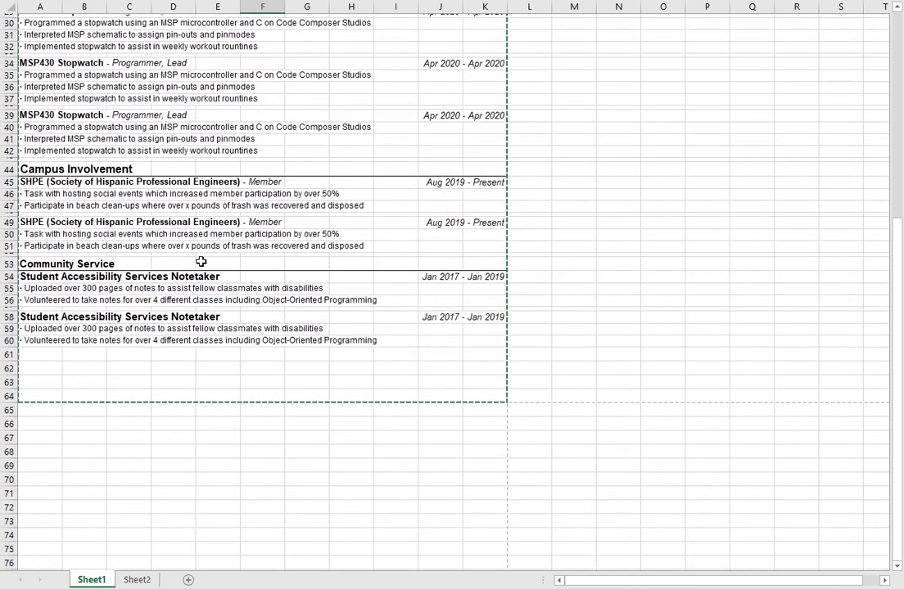
scroll(27, 273, up, 1)
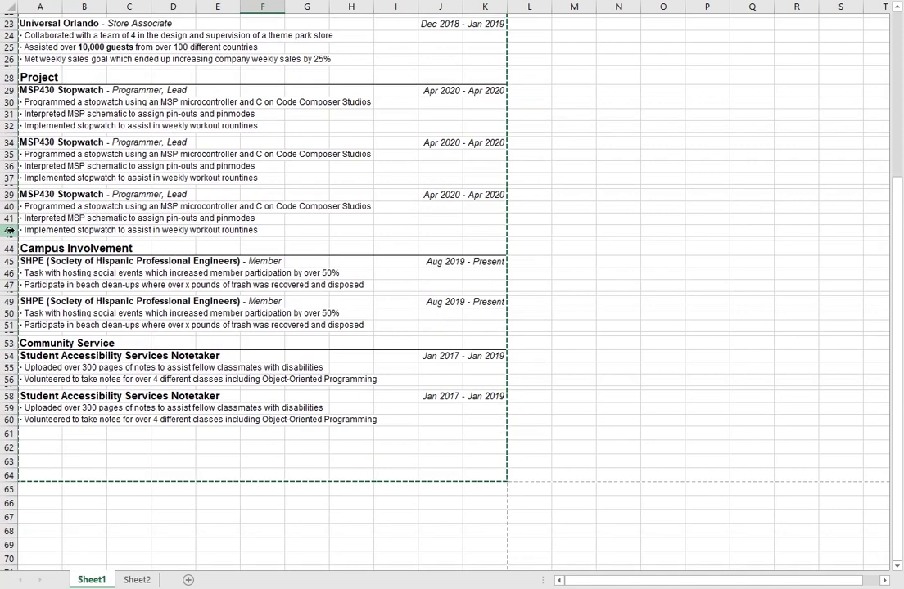
scroll(10, 230, up, 3)
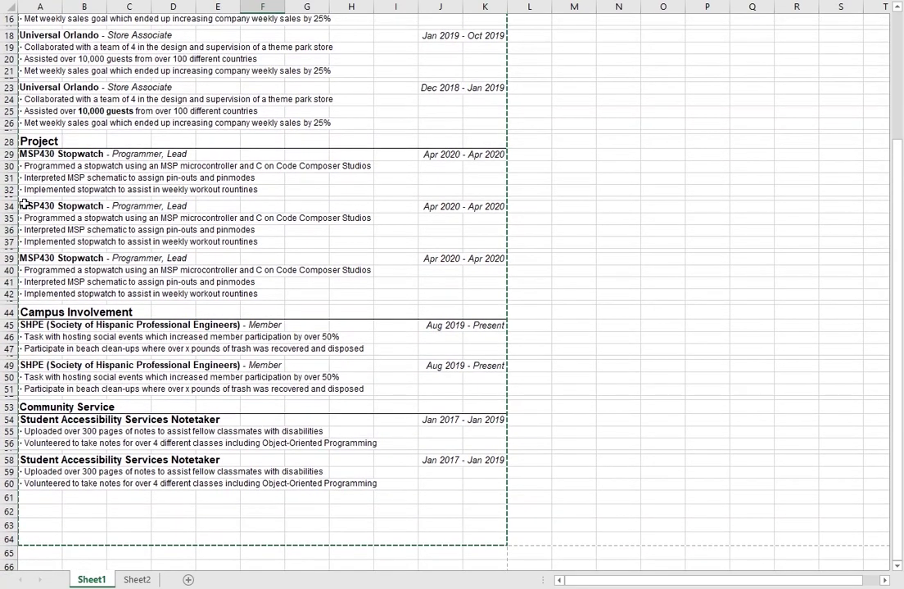
scroll(16, 181, up, 1)
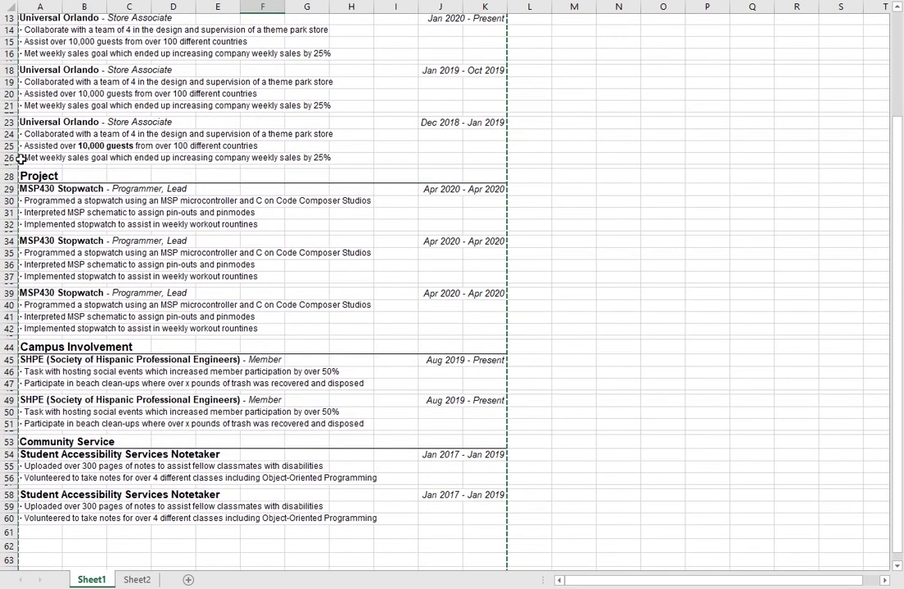
scroll(13, 178, up, 4)
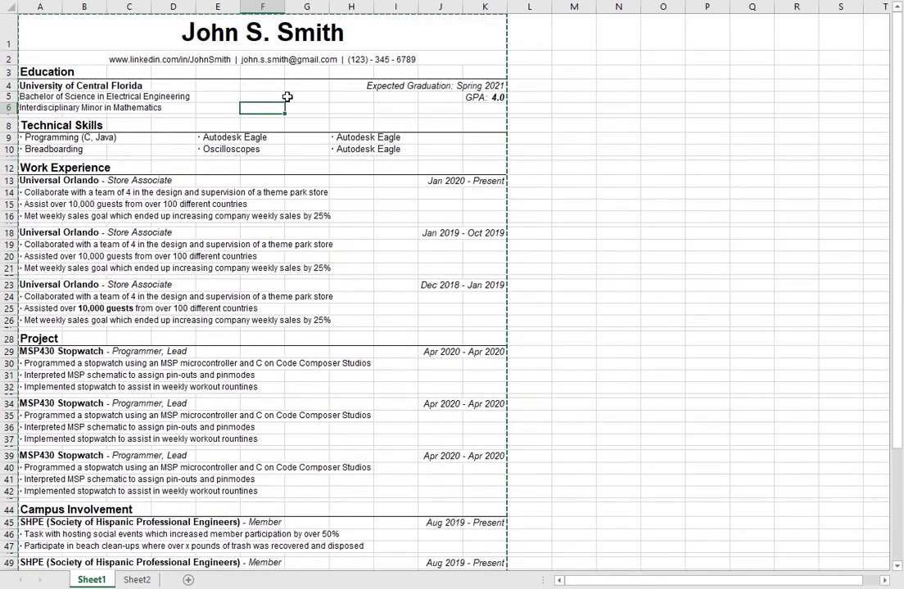
click(246, 85)
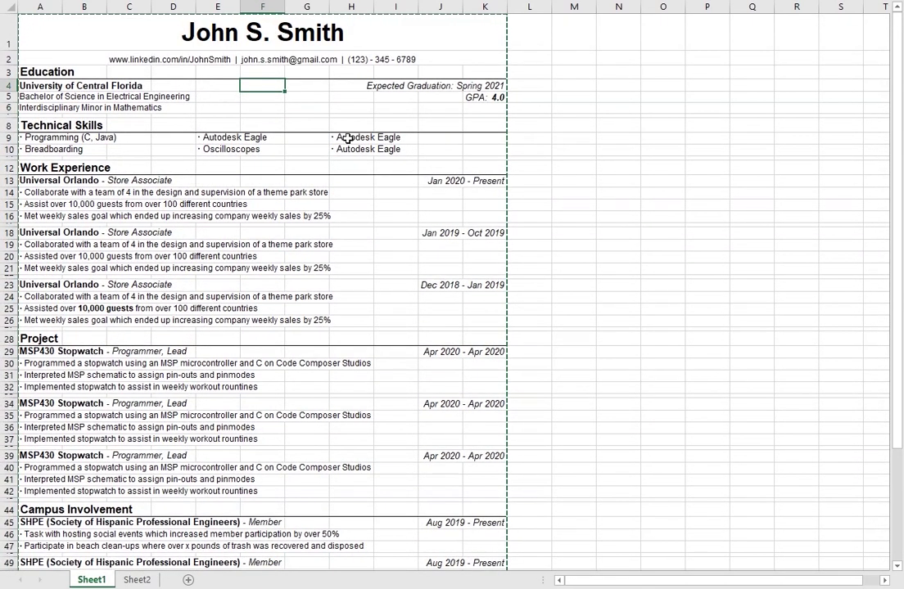
scroll(288, 191, down, 6)
scroll(288, 192, down, 2)
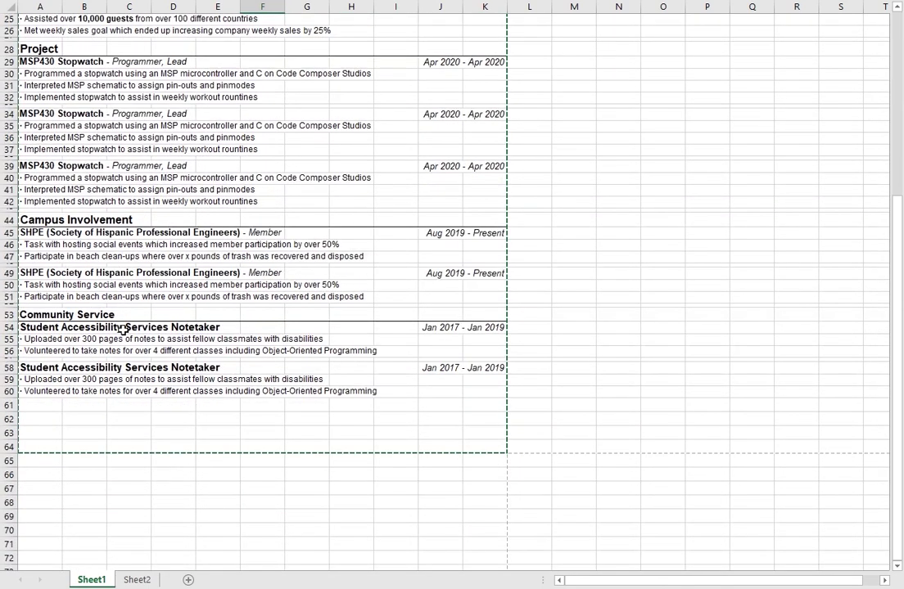
click(102, 381)
click(262, 432)
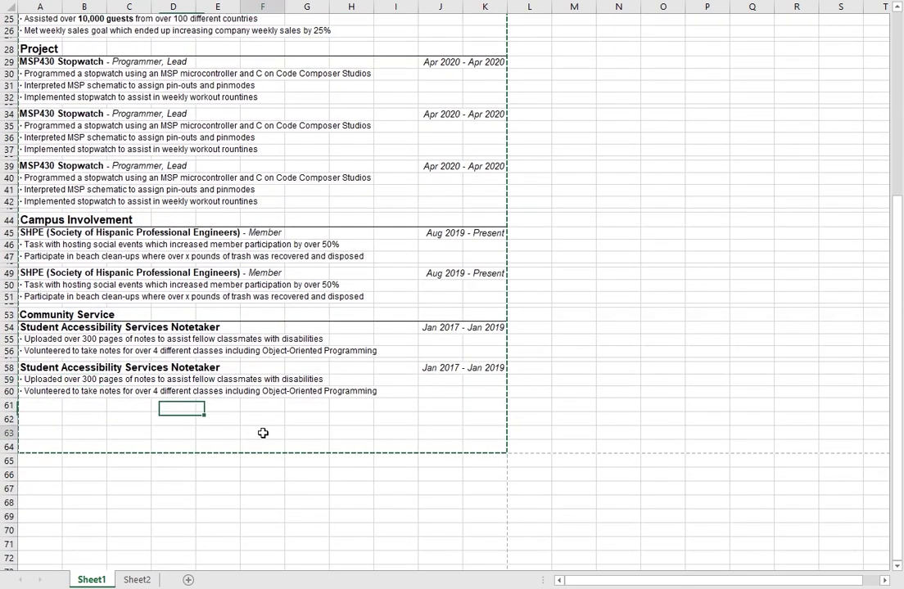
click(137, 579)
click(91, 580)
click(257, 389)
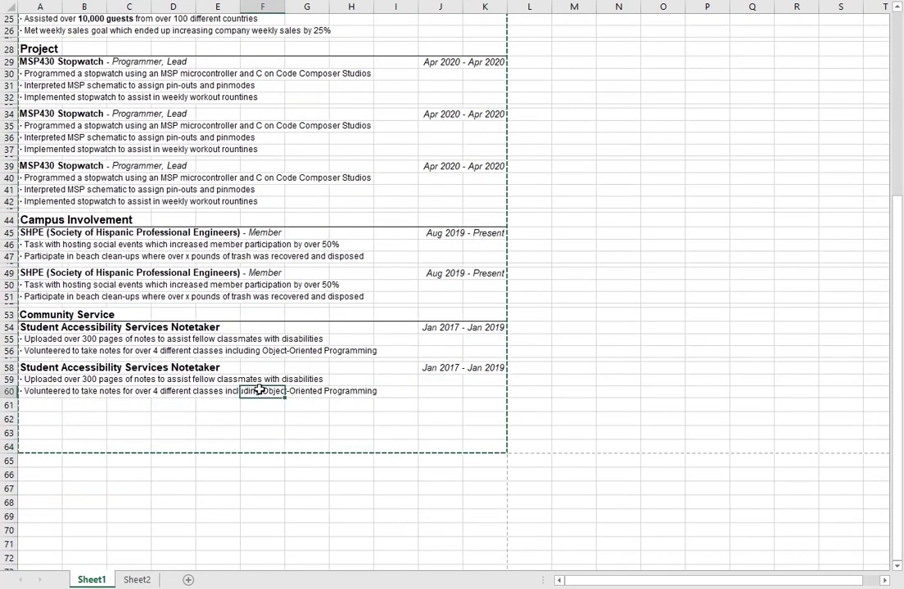
click(249, 409)
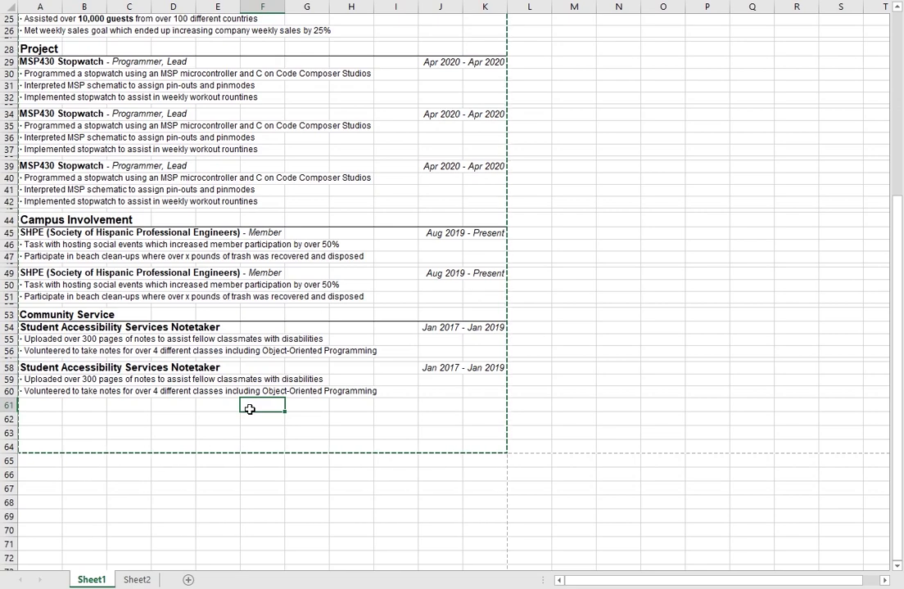
scroll(309, 329, up, 8)
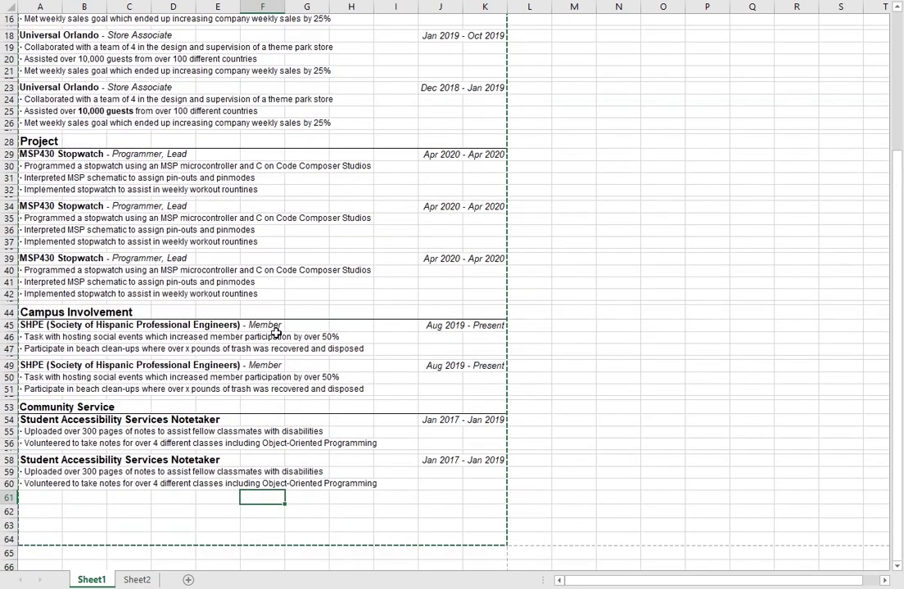
scroll(275, 405, down, 6)
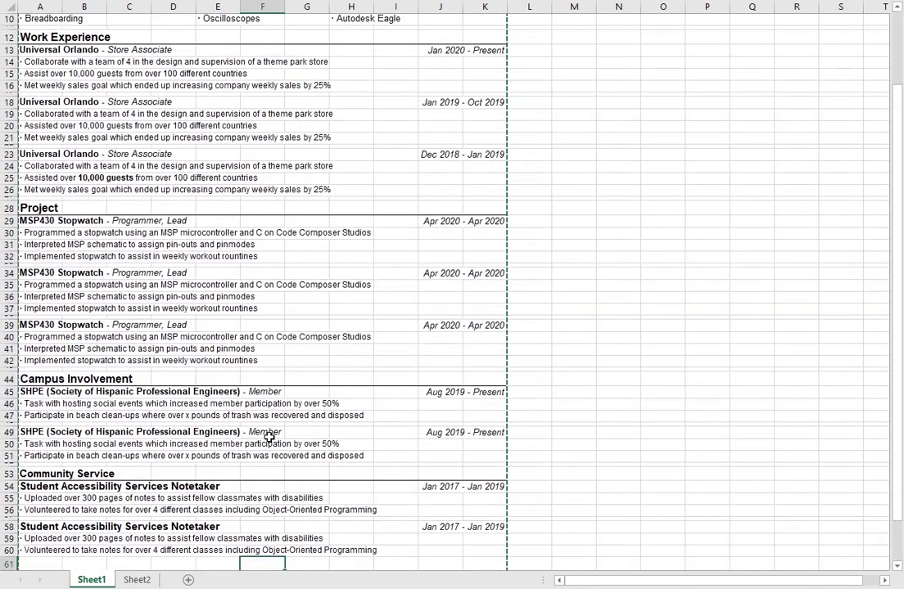